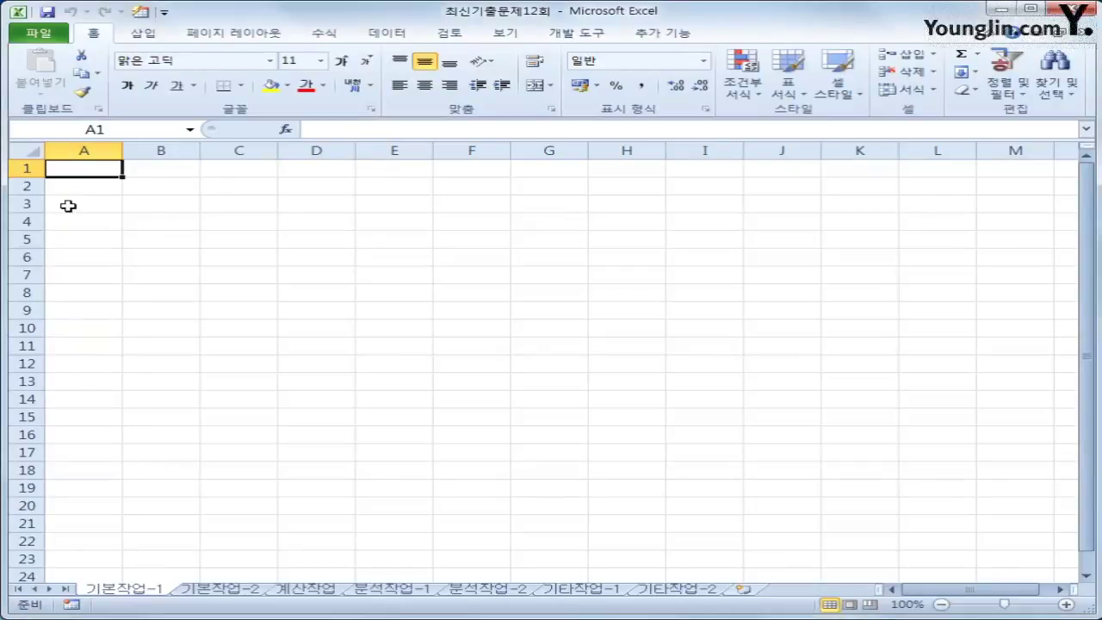
- Start a Microsoft Query import at cell B3, using MS Access Database as the data source with the Query Wizard
left_click(176, 208)
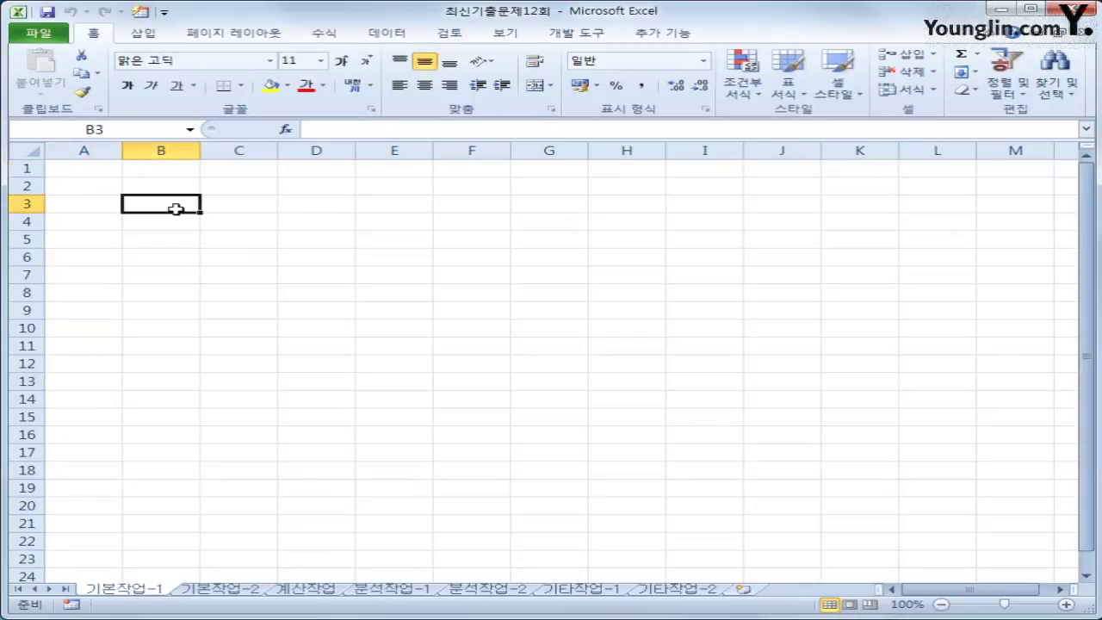
left_click(383, 38)
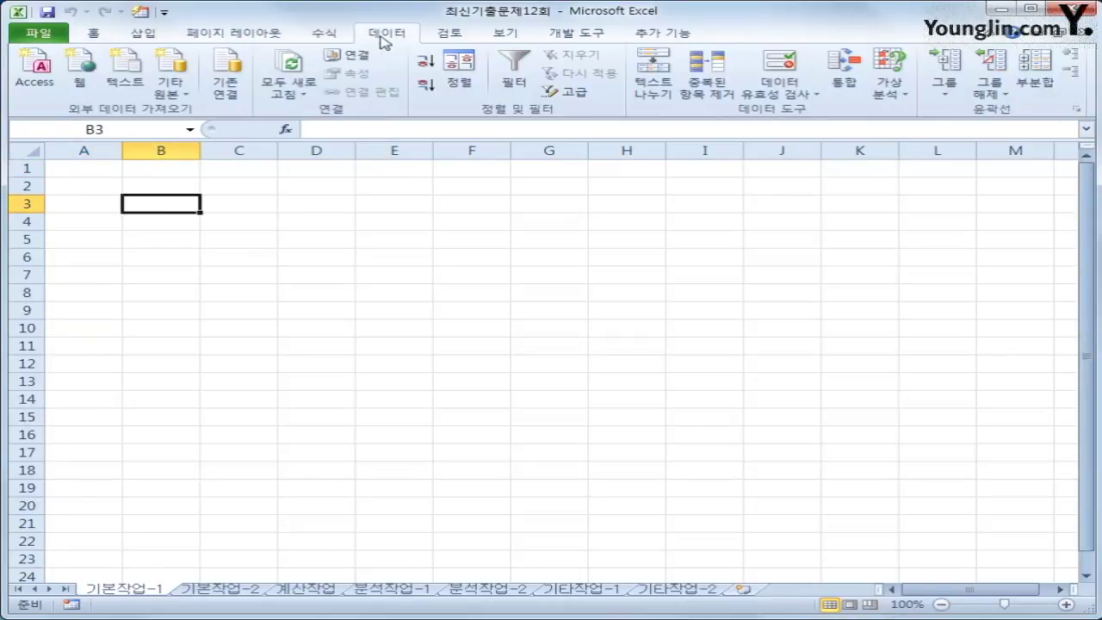
left_click(170, 91)
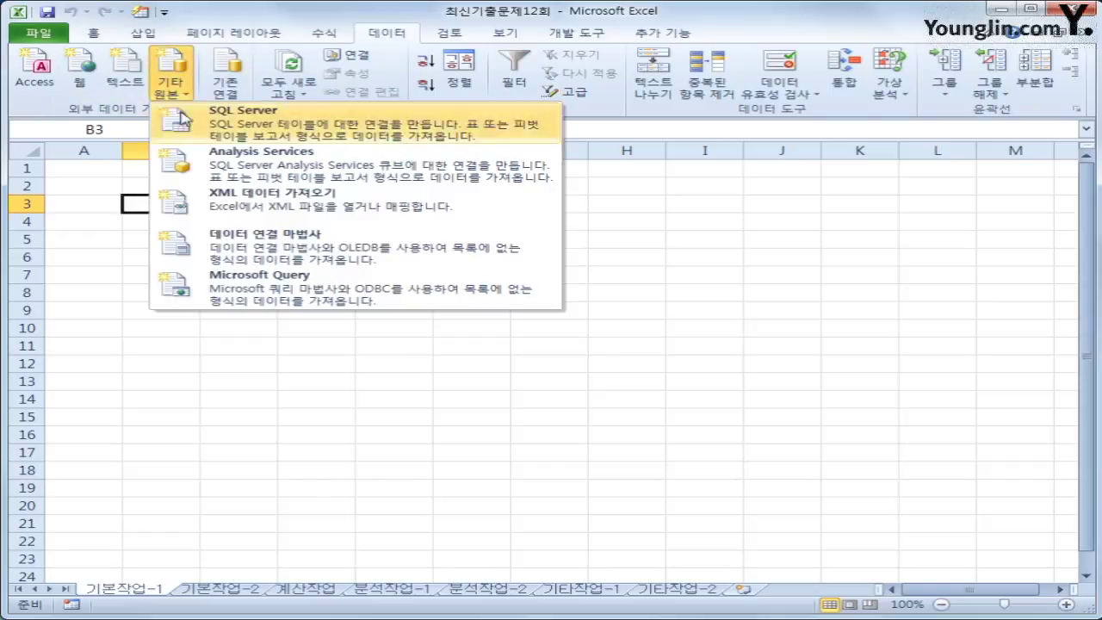
left_click(238, 291)
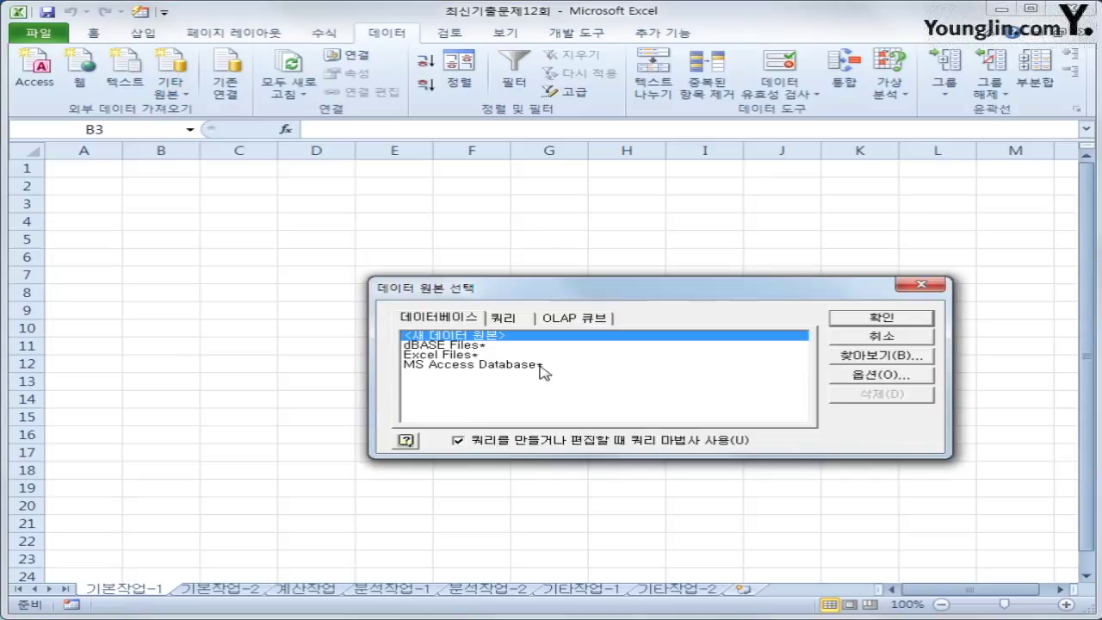
left_click(542, 369)
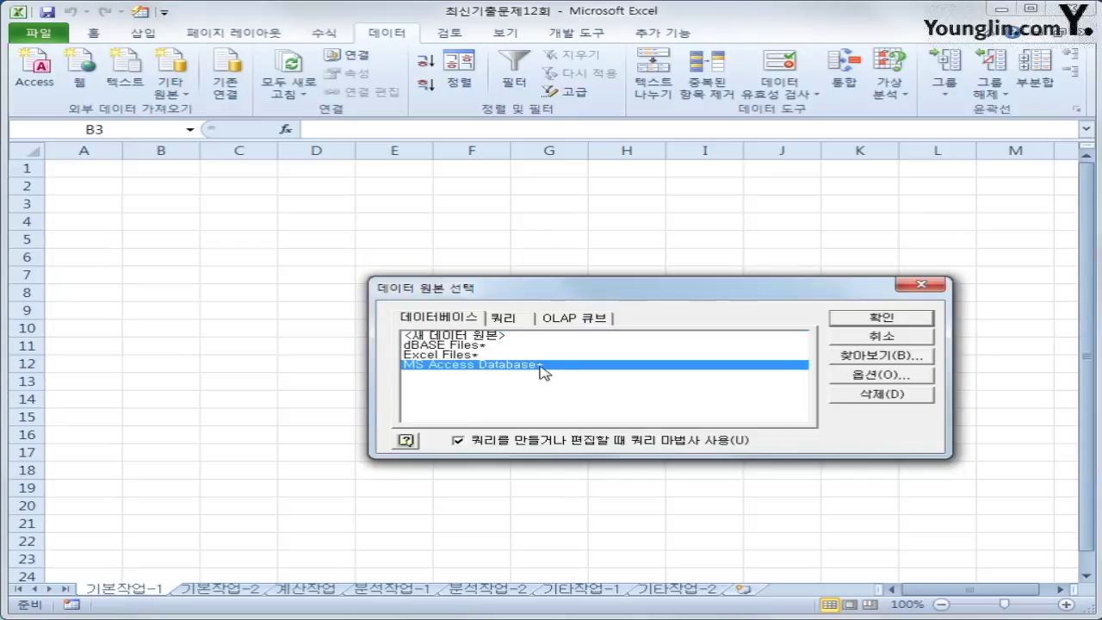
left_click(880, 320)
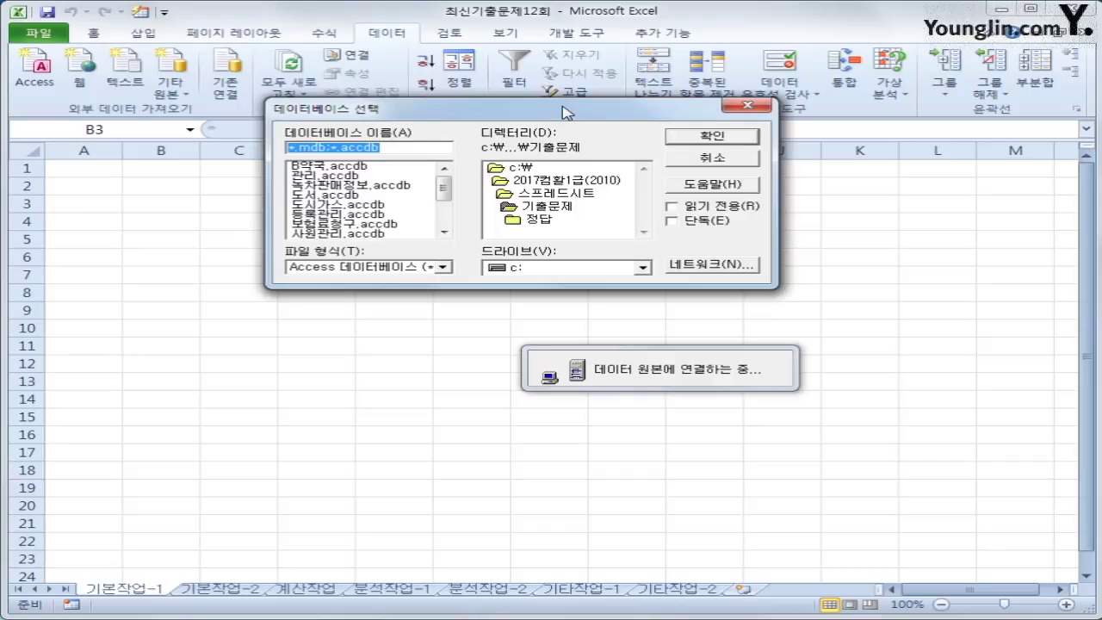
- Connect the query to the database file 장난감렌탈.accdb in the 기출문제 folder
left_click_drag(445, 196, 448, 211)
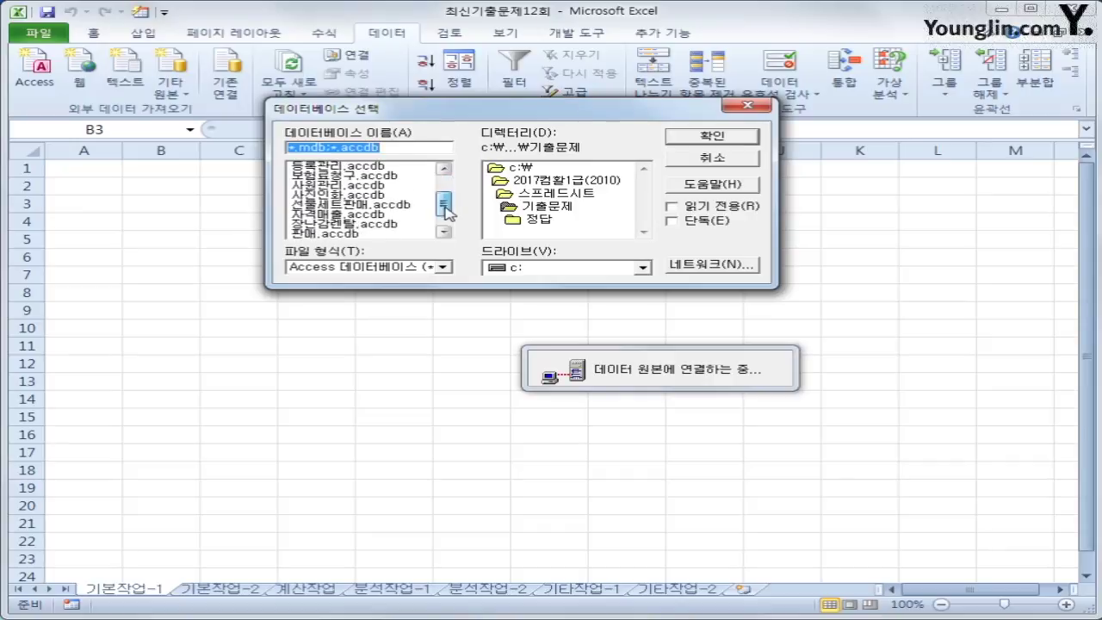
left_click(403, 225)
left_click(684, 137)
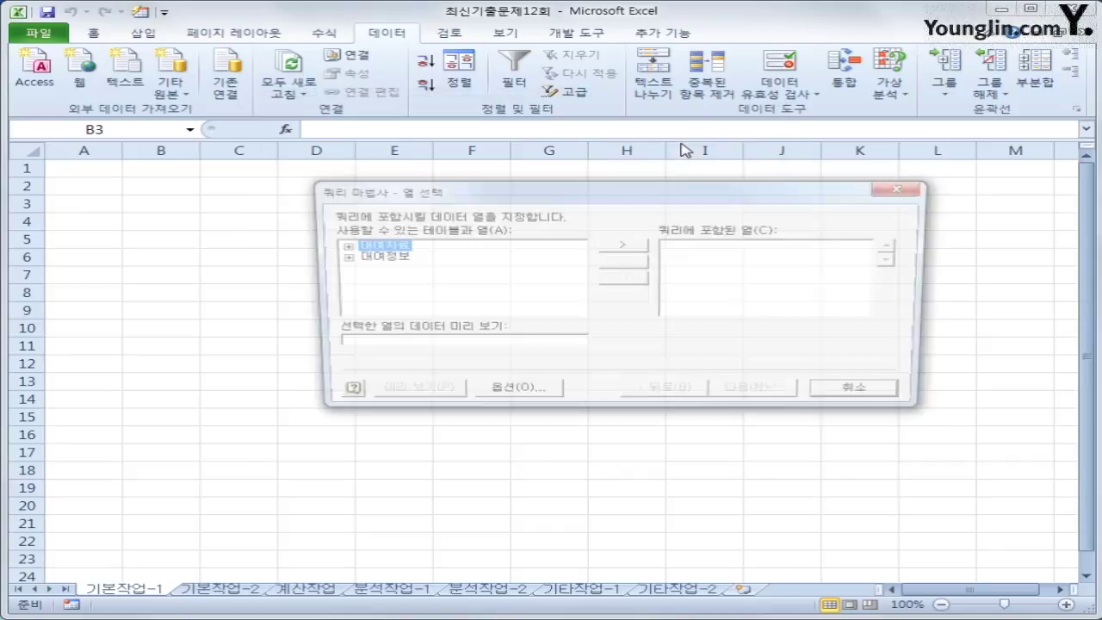
- Add the 대여ID, 고객코드 and 고객명 columns of the 대여정보 table to the query
left_click(389, 258)
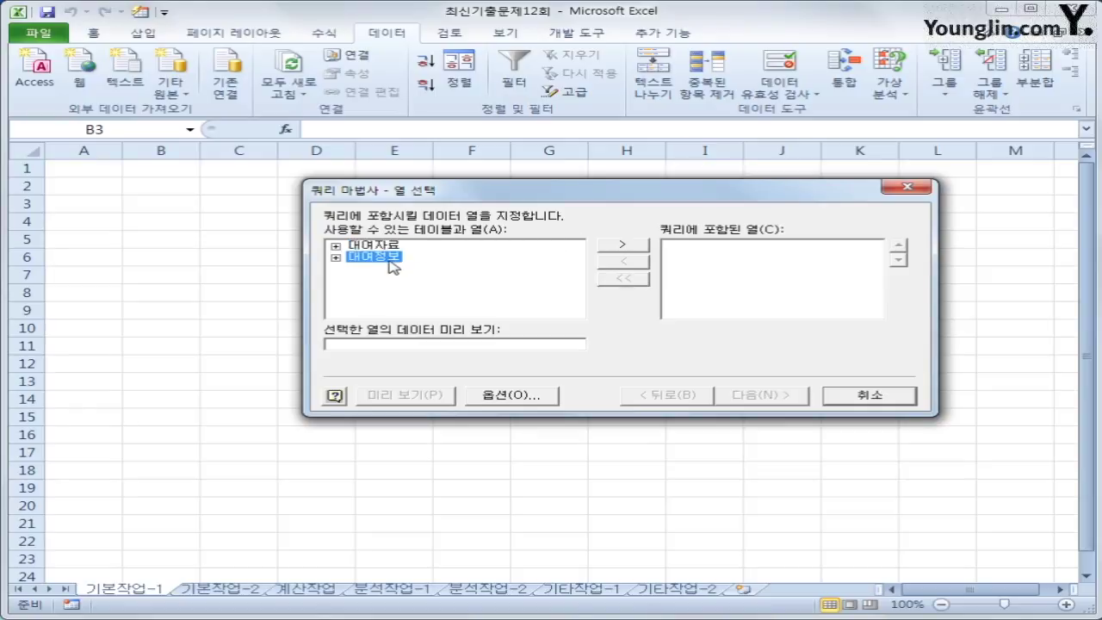
double_click(389, 259)
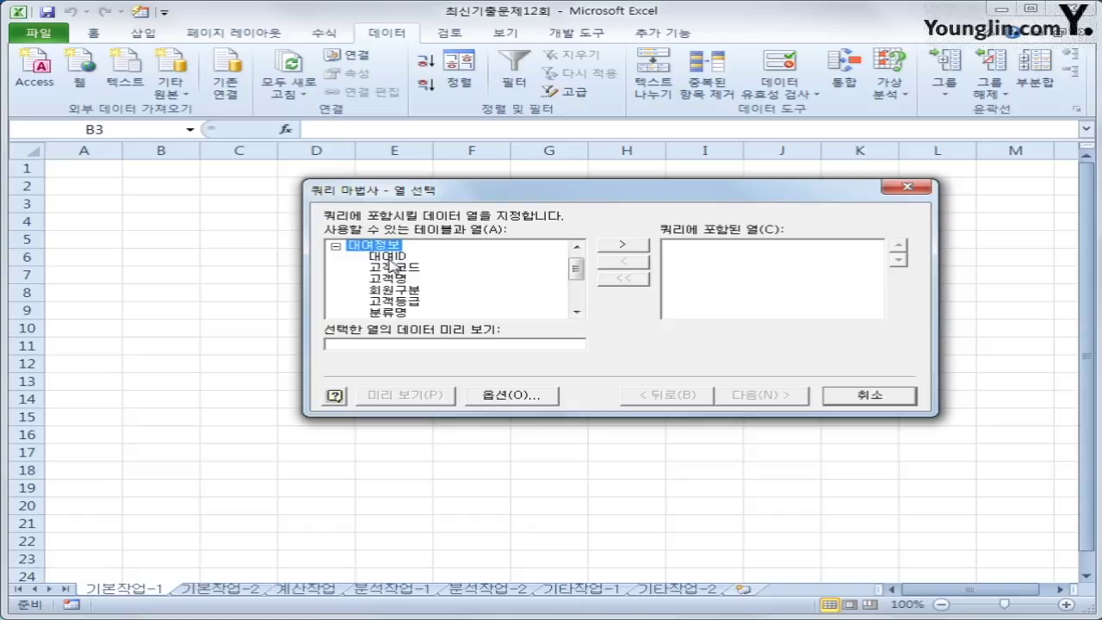
left_click(389, 257)
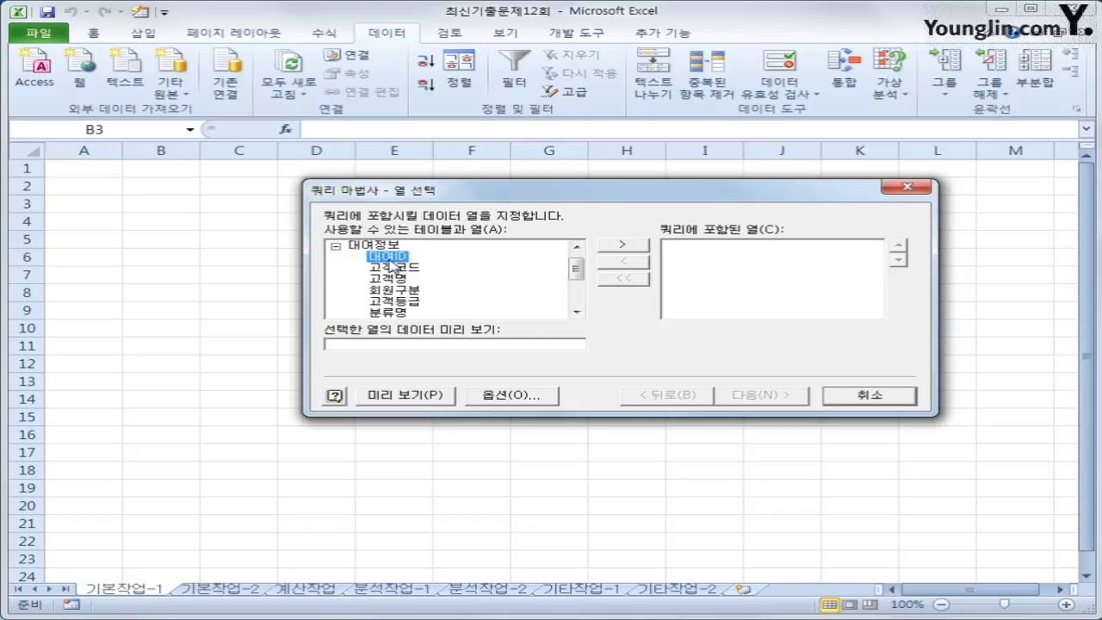
double_click(390, 258)
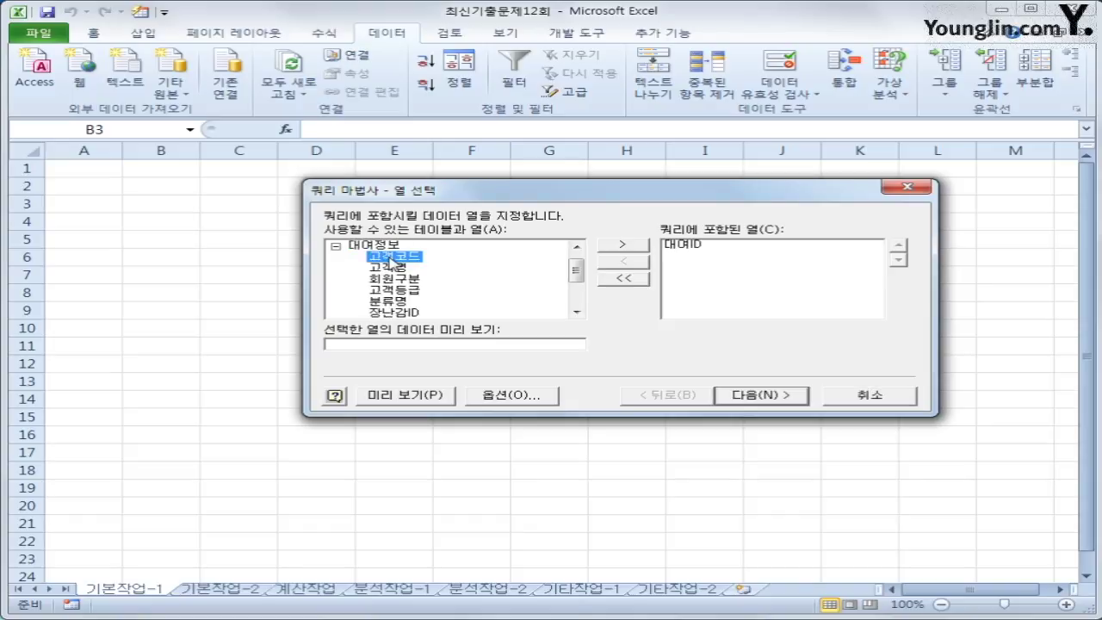
double_click(392, 259)
double_click(391, 258)
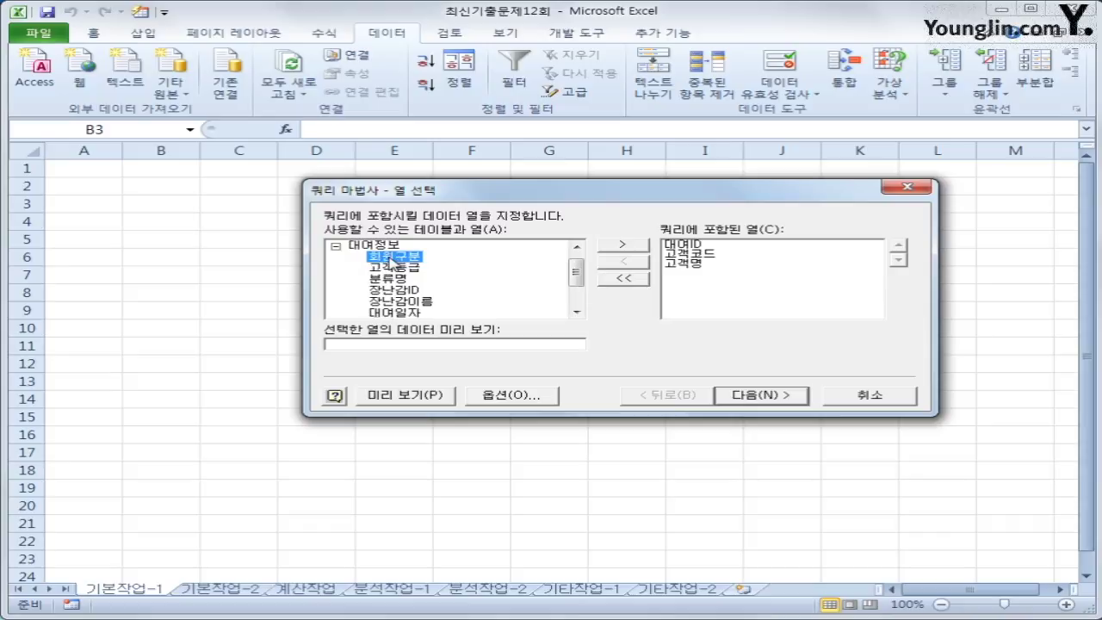
- Add the 장난감ID, 장난감이름, 대여일자, 대여기간, 1회대여료 and 적립포인트 columns, and proceed to the data filter
left_click(396, 292)
double_click(398, 292)
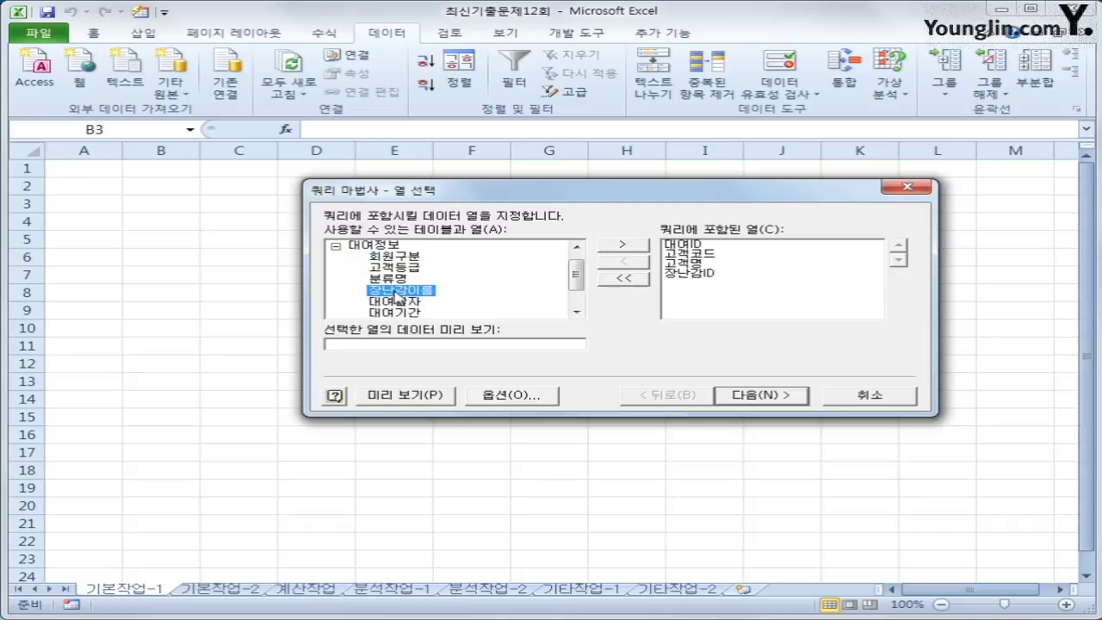
double_click(398, 292)
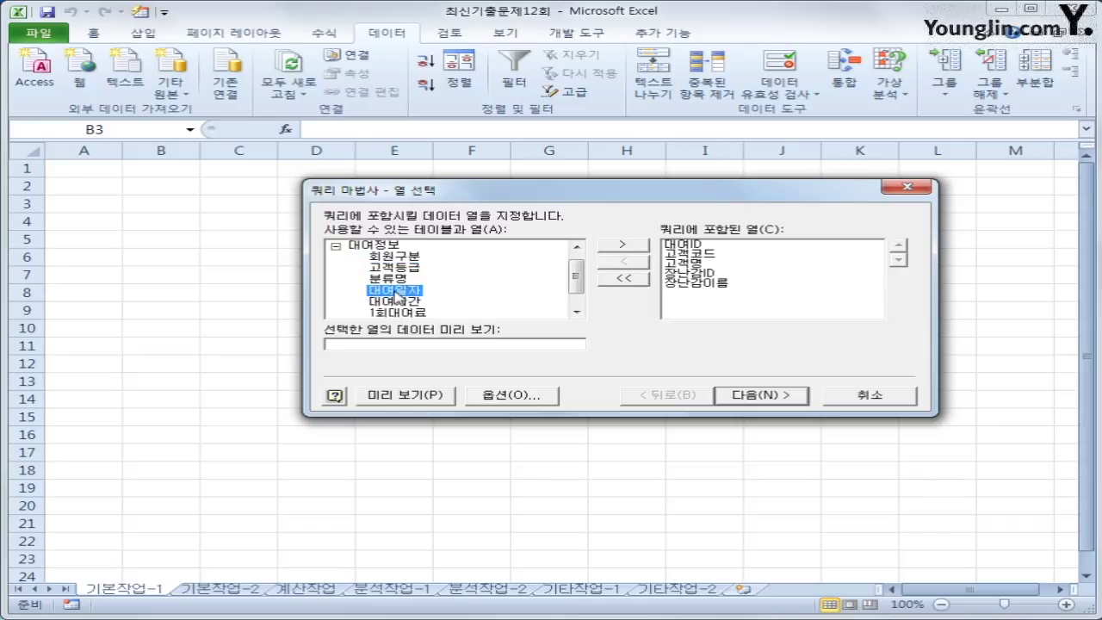
double_click(397, 293)
double_click(398, 293)
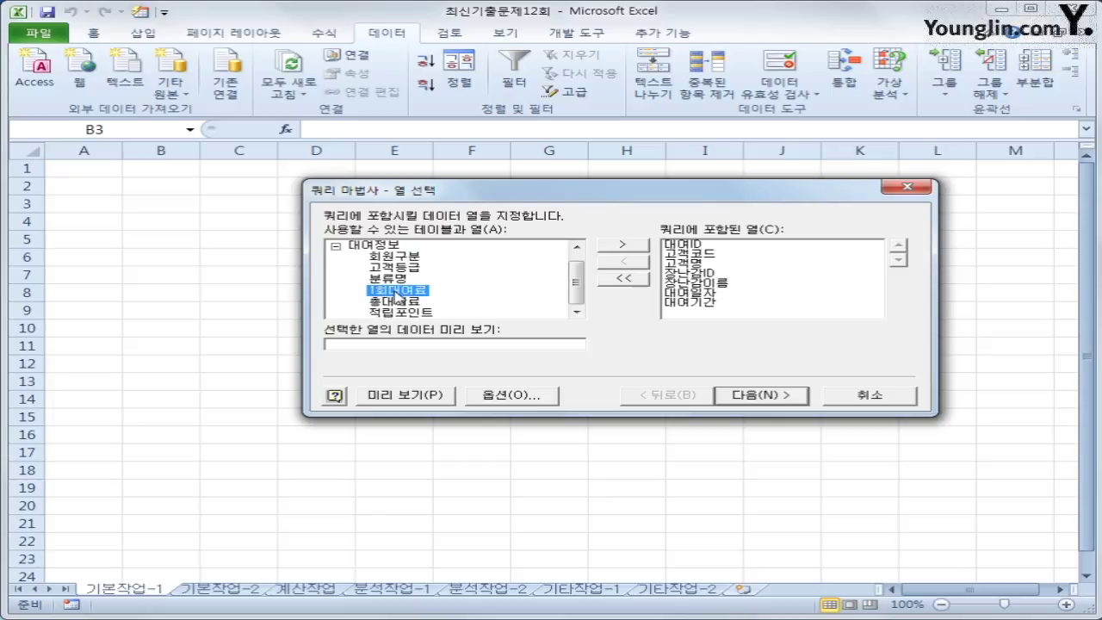
double_click(398, 292)
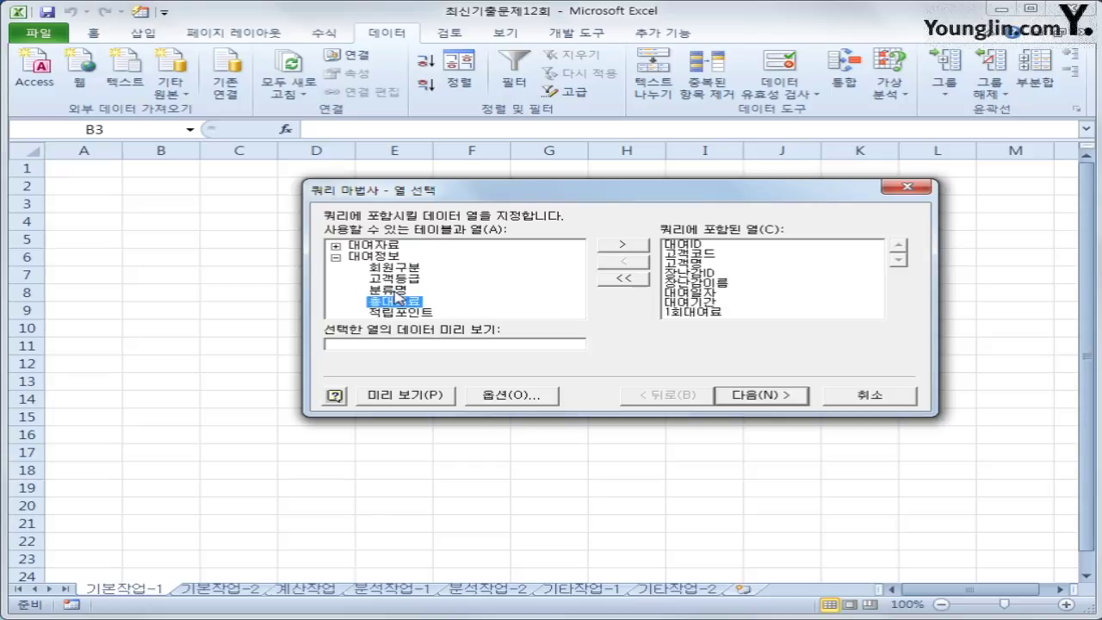
double_click(418, 312)
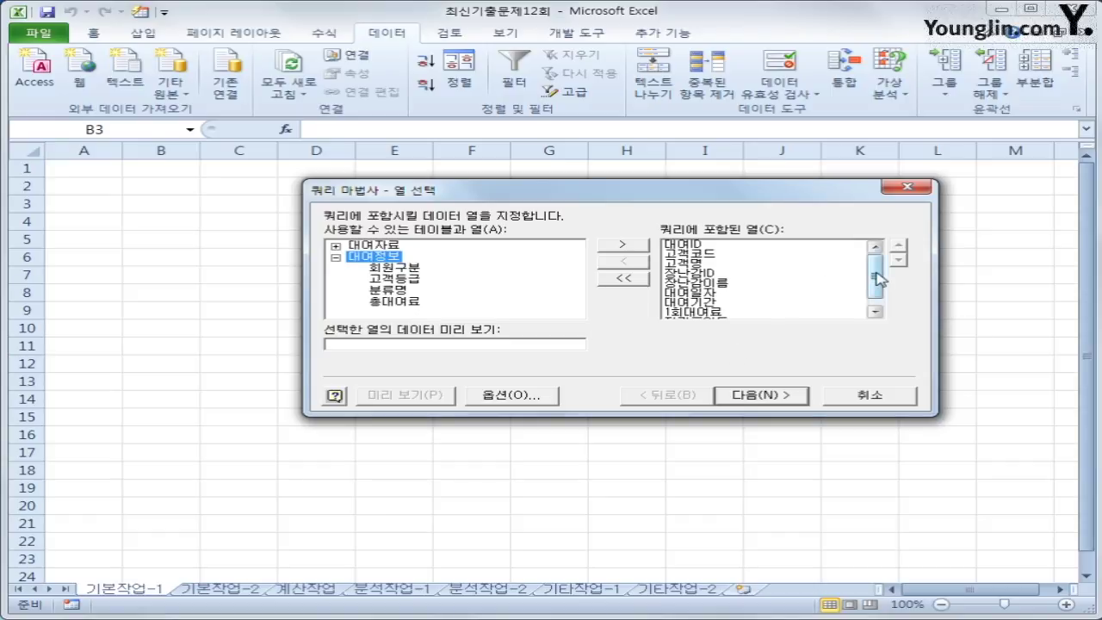
left_click(876, 311)
left_click(759, 395)
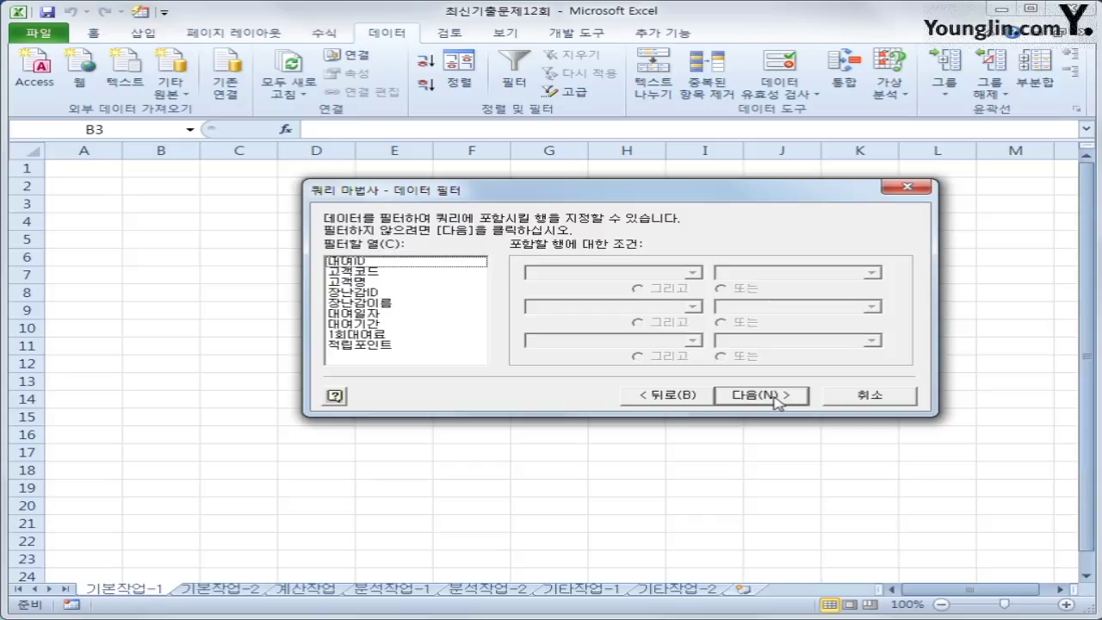
- Filter the query rows to those with 대여기간 >= 3
left_click(393, 325)
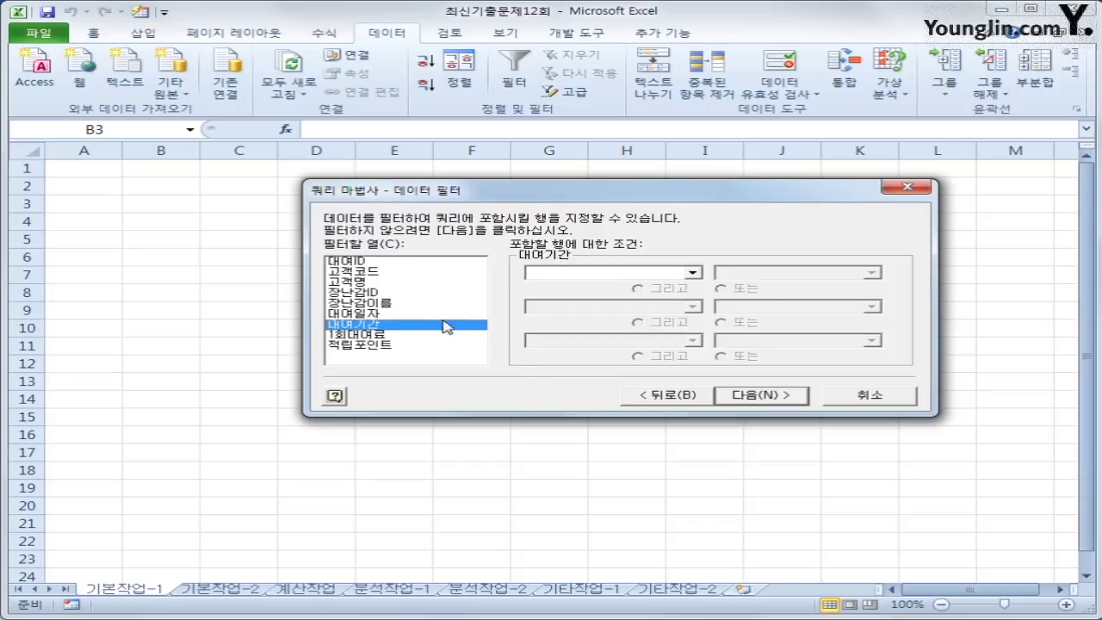
left_click(572, 274)
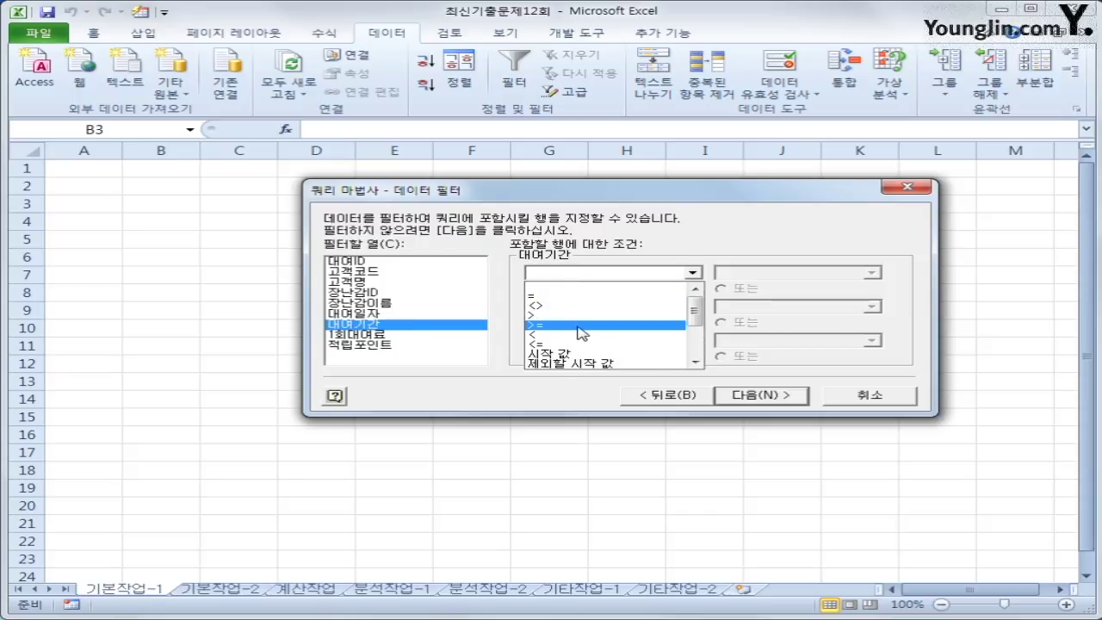
left_click(579, 326)
type("3")
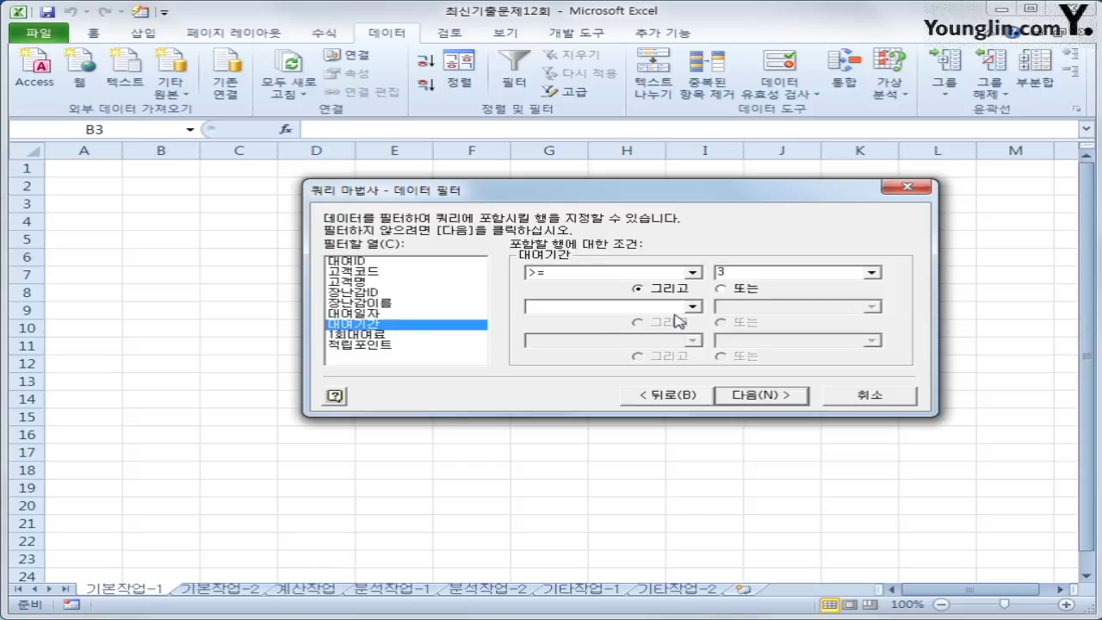
- Add a filter condition of 1회대여료 >= 15000 and proceed to the sort order
left_click(362, 334)
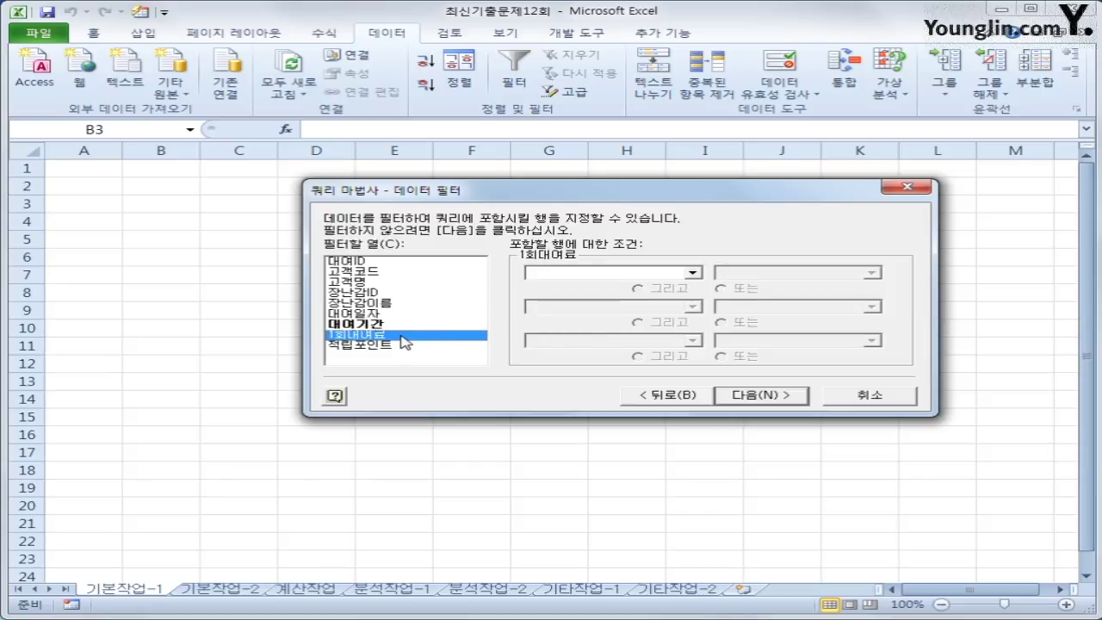
left_click(586, 273)
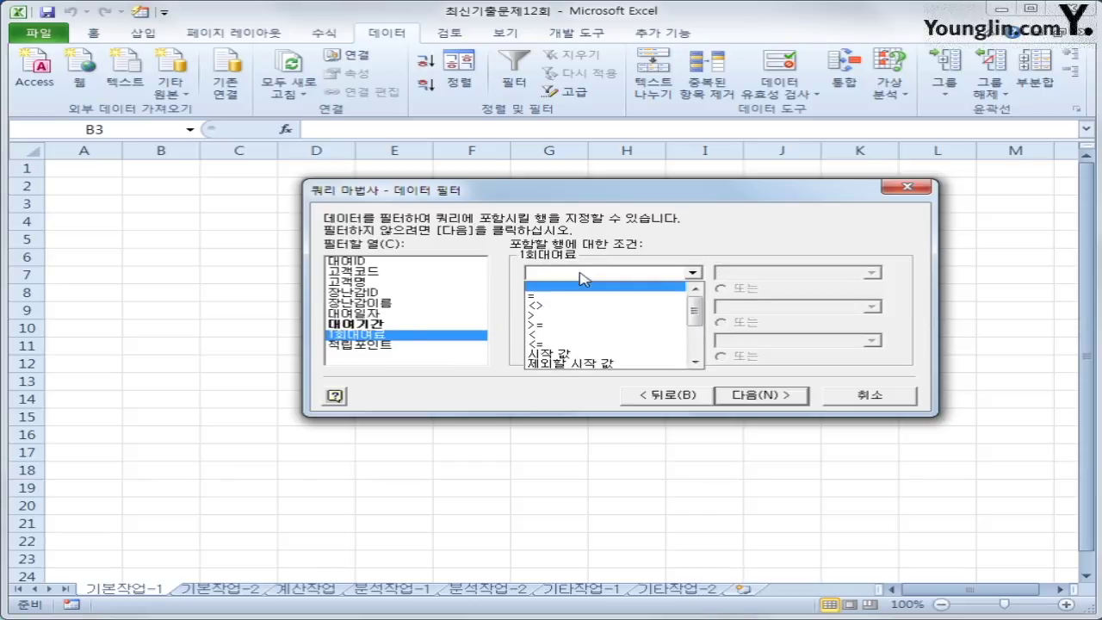
left_click(593, 326)
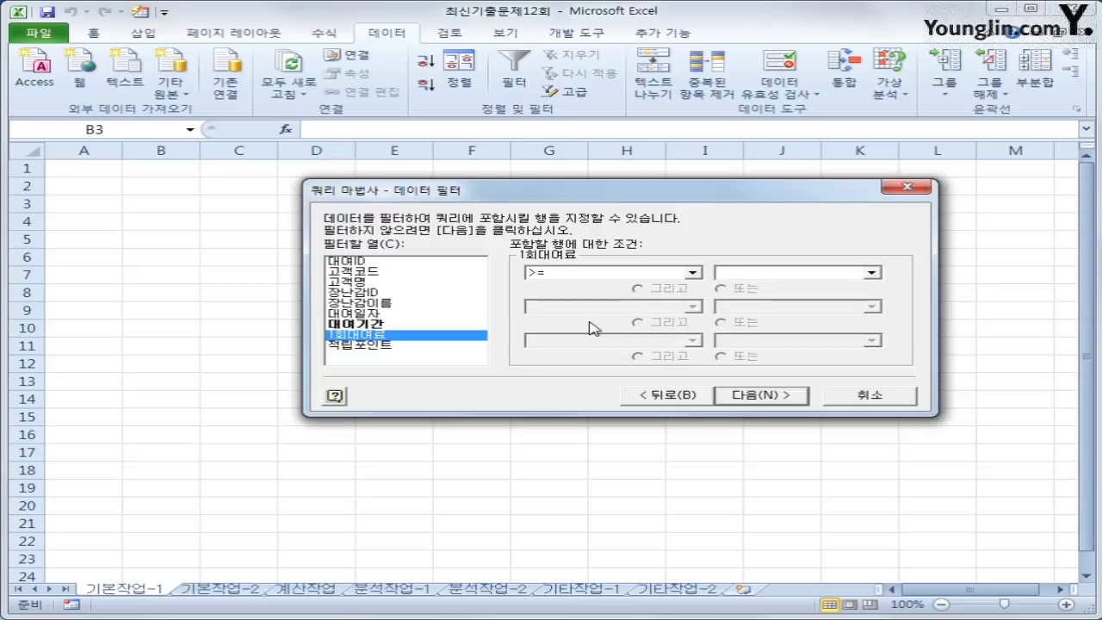
type("15000")
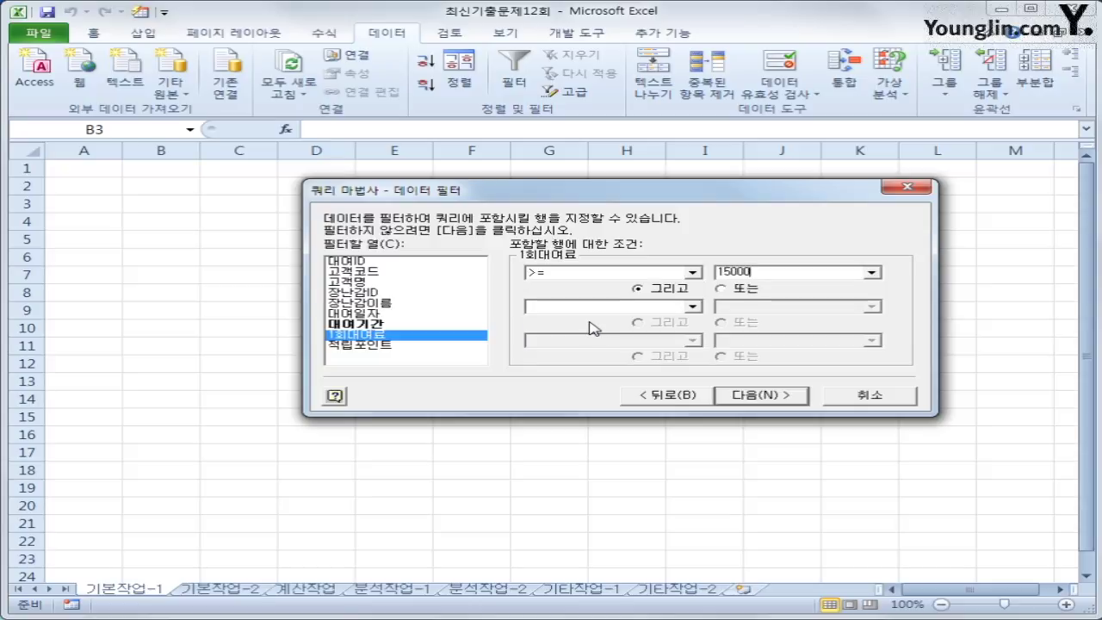
left_click(763, 398)
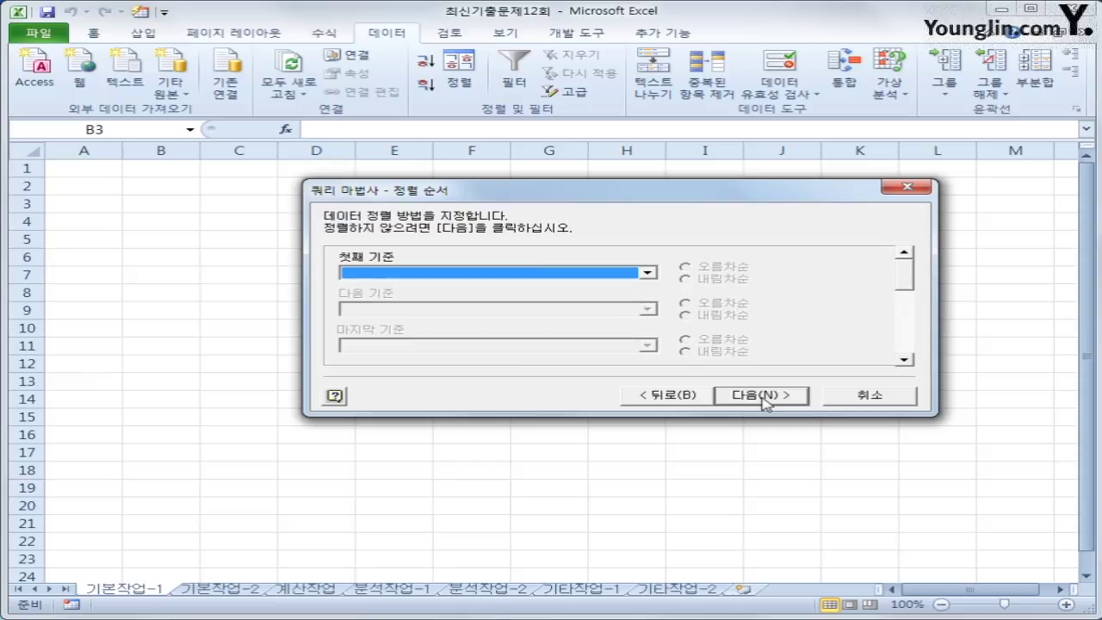
- Set the first sort key to 대여일자 in descending order (내림차순)
left_click(606, 278)
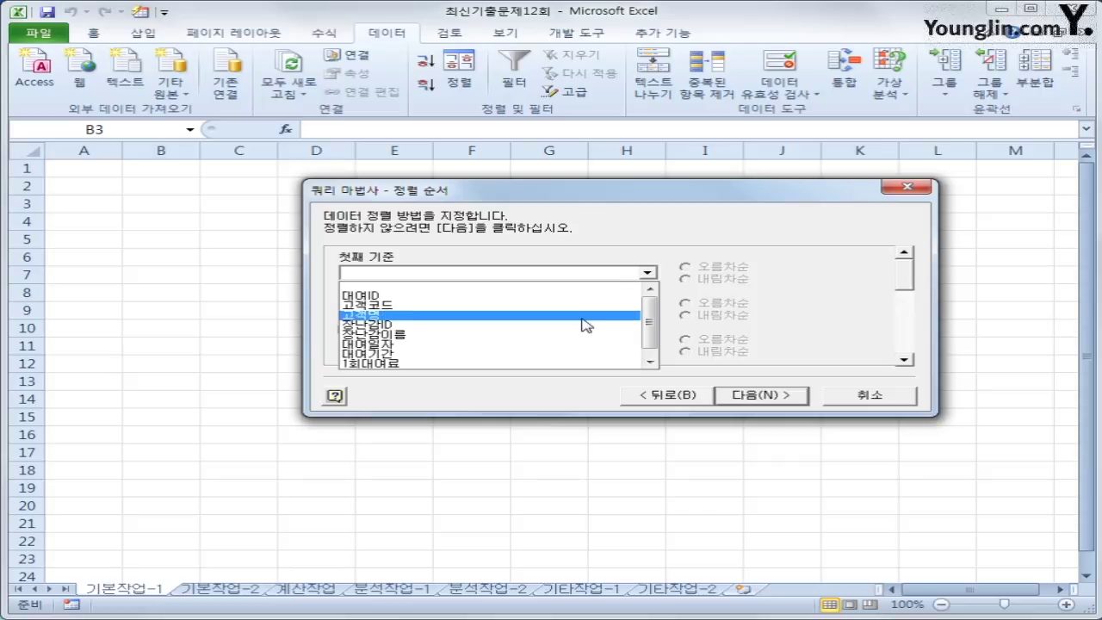
left_click(578, 345)
left_click(719, 280)
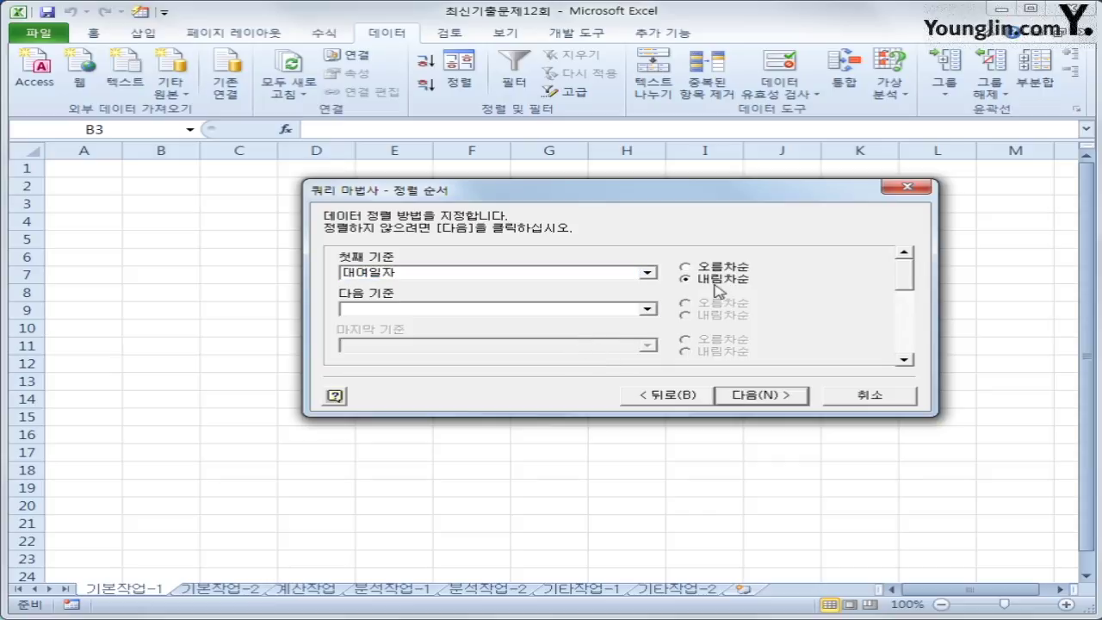
- Set the second sort key to 고객명 in ascending order (오름차순) and finish the wizard, returning the data to Microsoft Excel
left_click(648, 310)
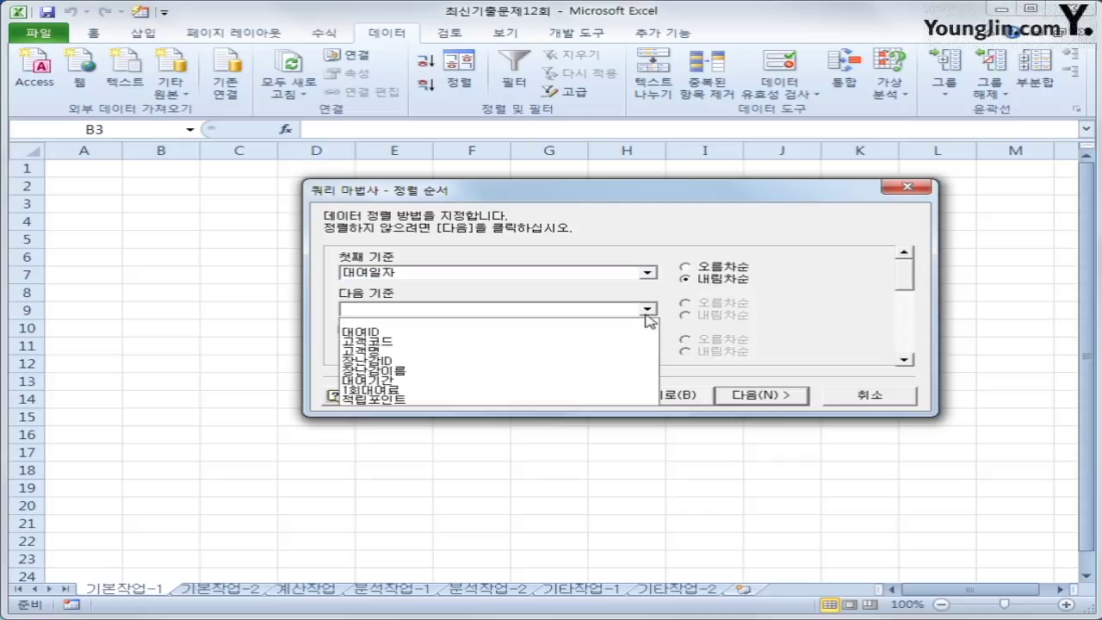
left_click(635, 362)
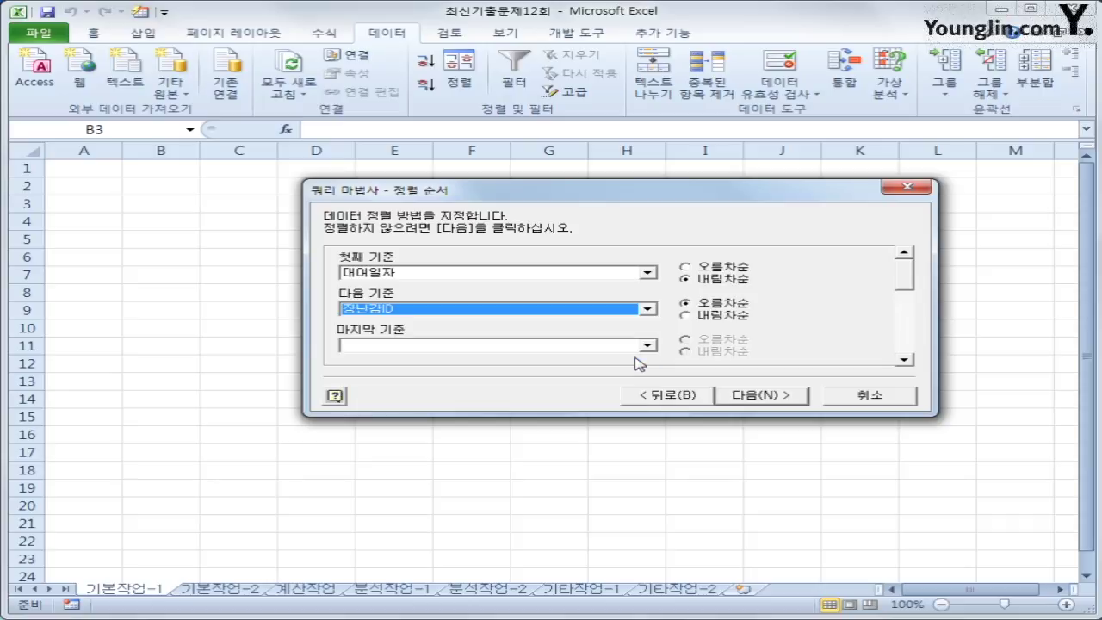
left_click(627, 311)
scroll(620, 348, "up", 2)
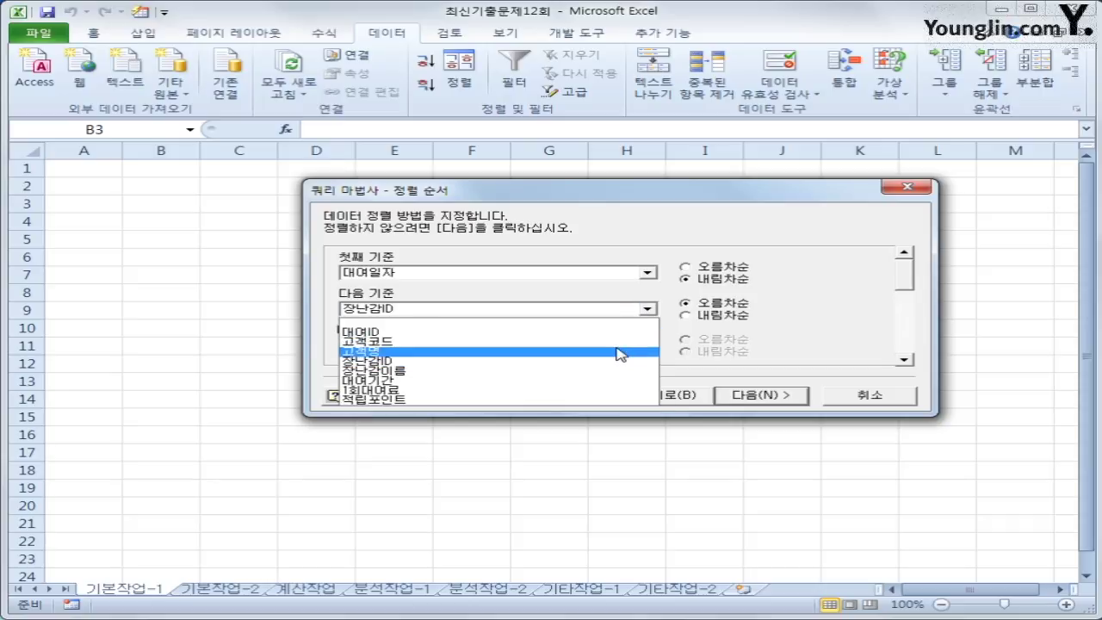
left_click(620, 350)
left_click(714, 308)
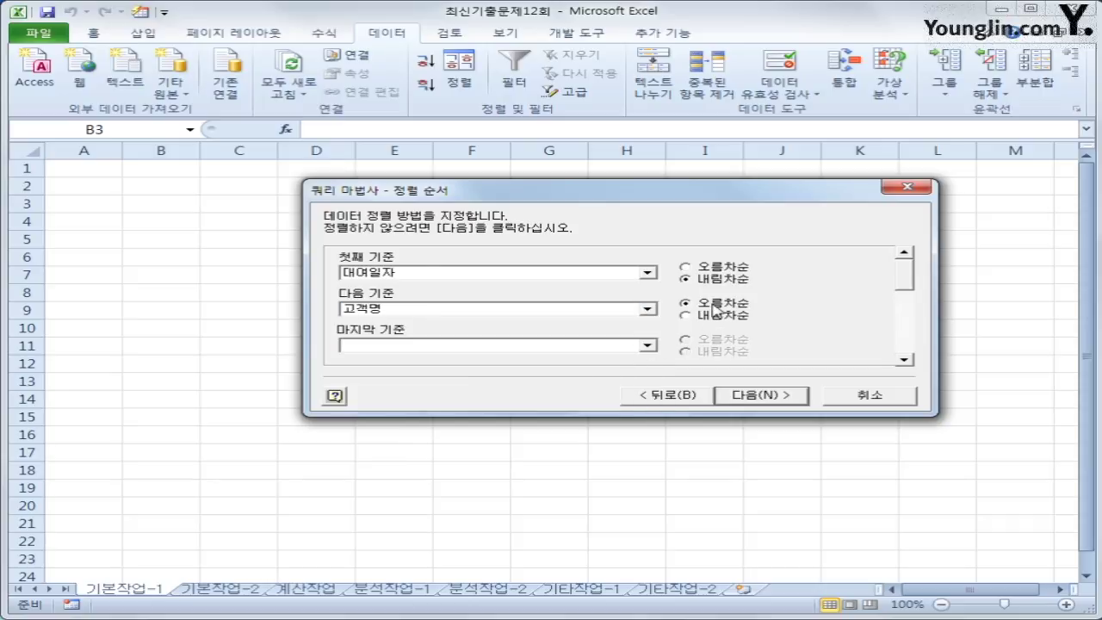
left_click(760, 396)
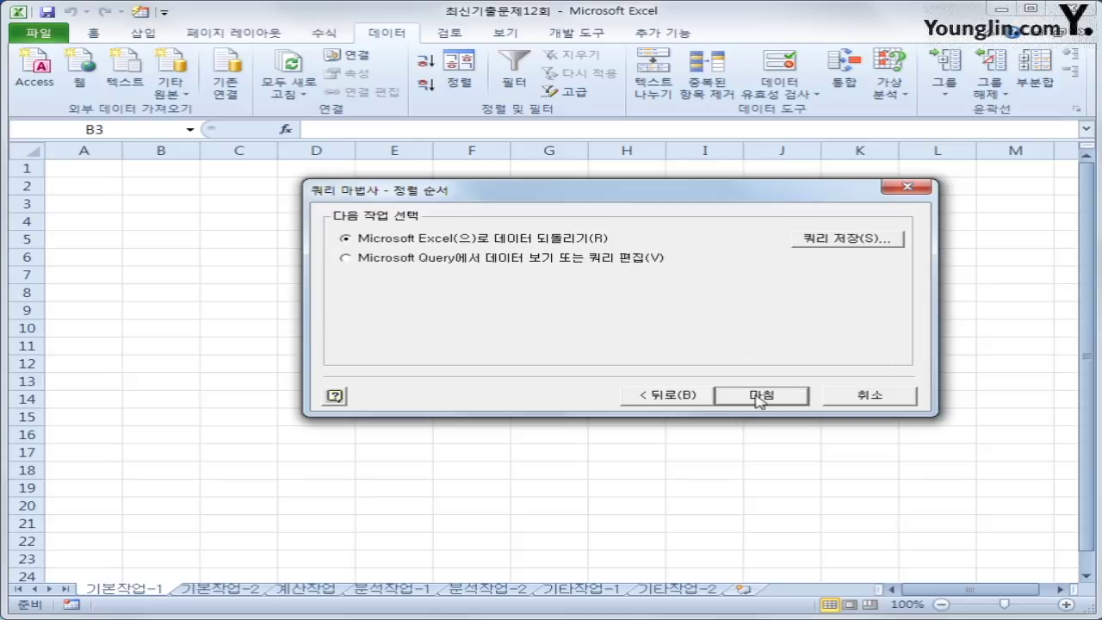
left_click(759, 396)
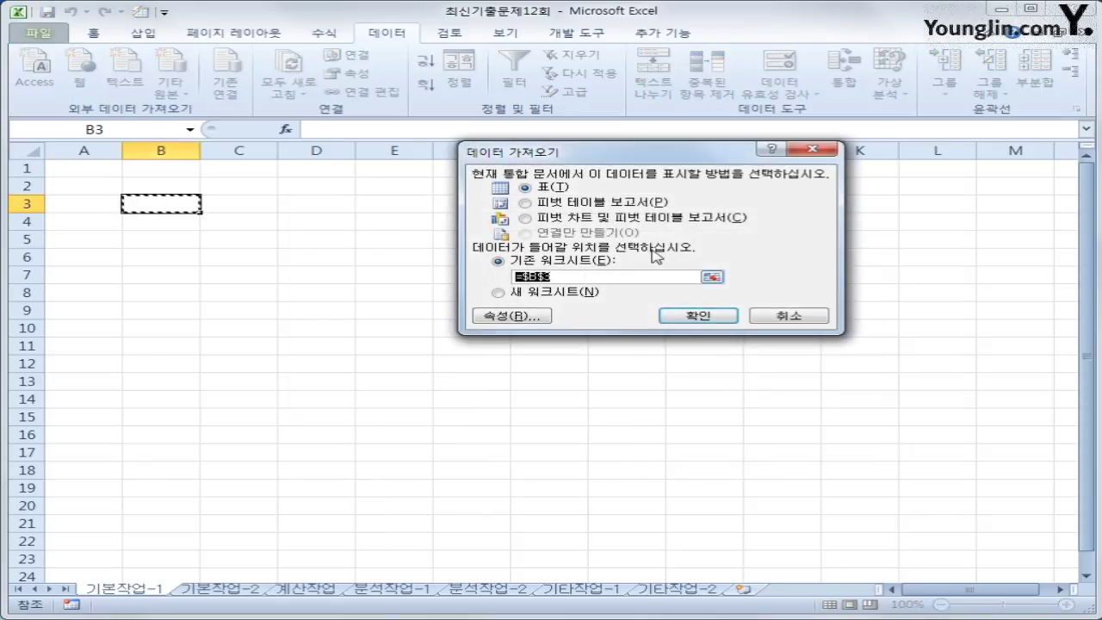
- Import the query result as a table into the existing worksheet at cell B3
left_click_drag(648, 157, 645, 248)
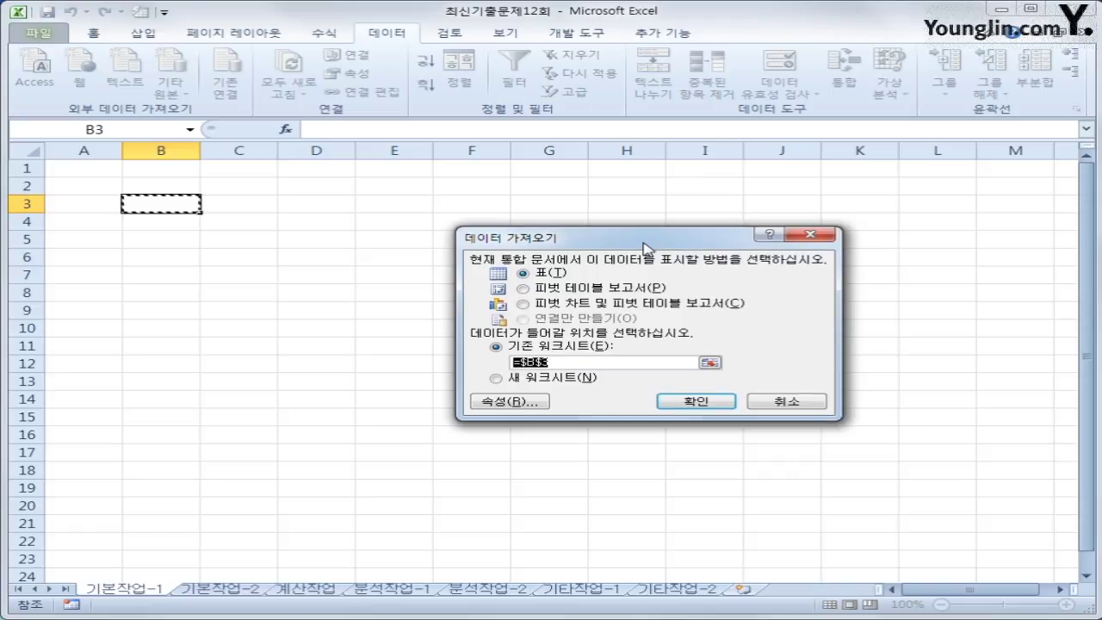
left_click(687, 402)
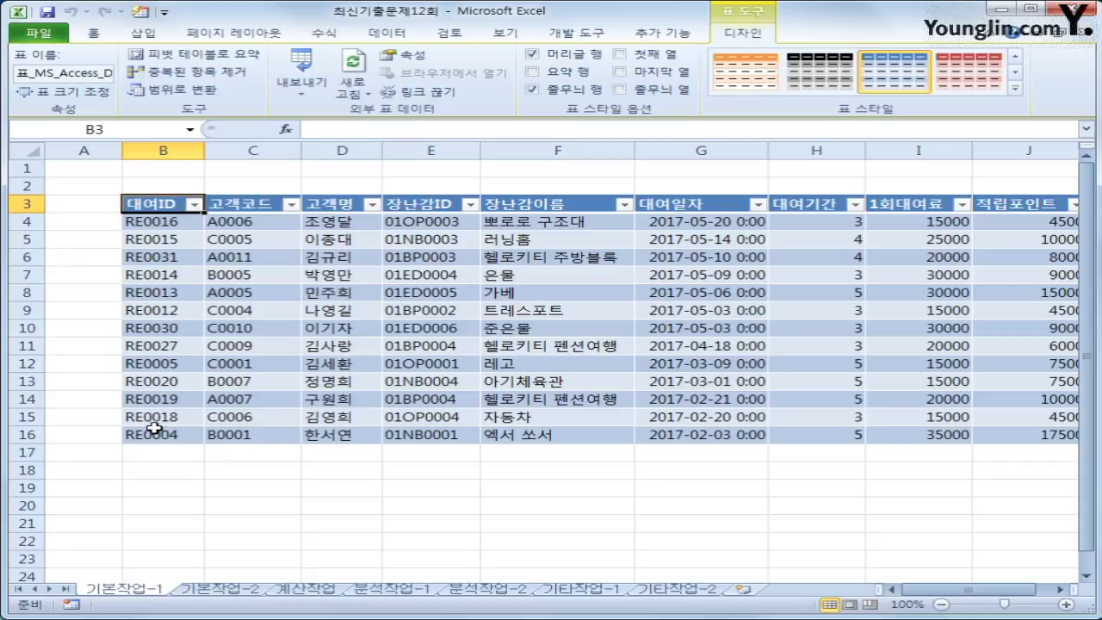
mouse_move(921, 591)
left_mouse_down()
mouse_move(959, 596)
mouse_move(921, 595)
left_mouse_up()
- On sheet 기본작업-2, copy the 회원구분 header and a 비회원 value from the rental table into B28:B29
left_click(222, 593)
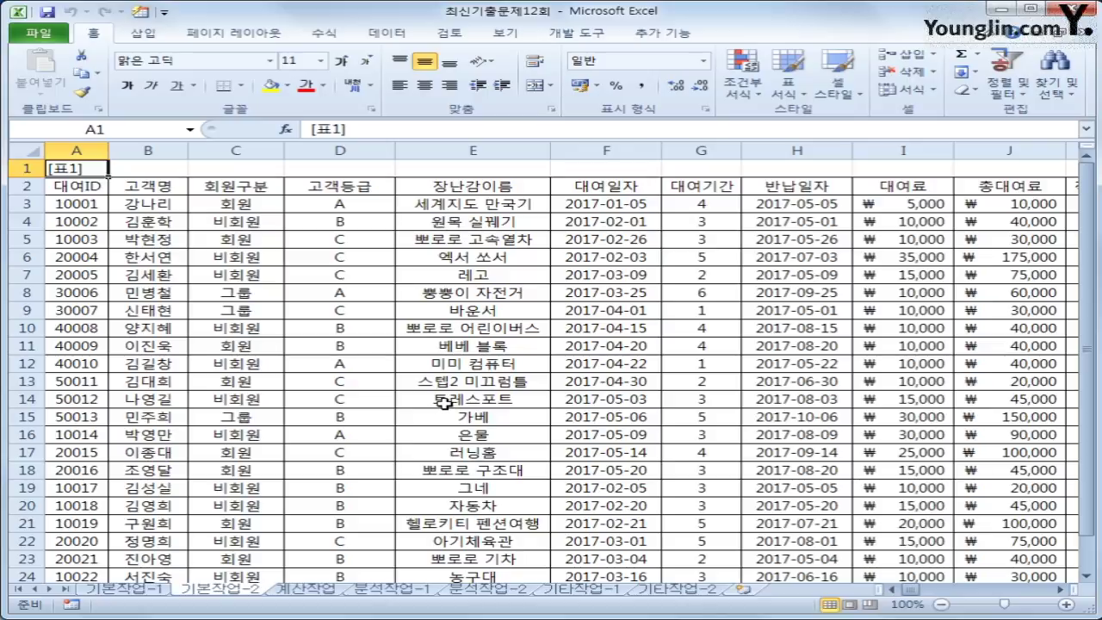
scroll(444, 402, "down", 2)
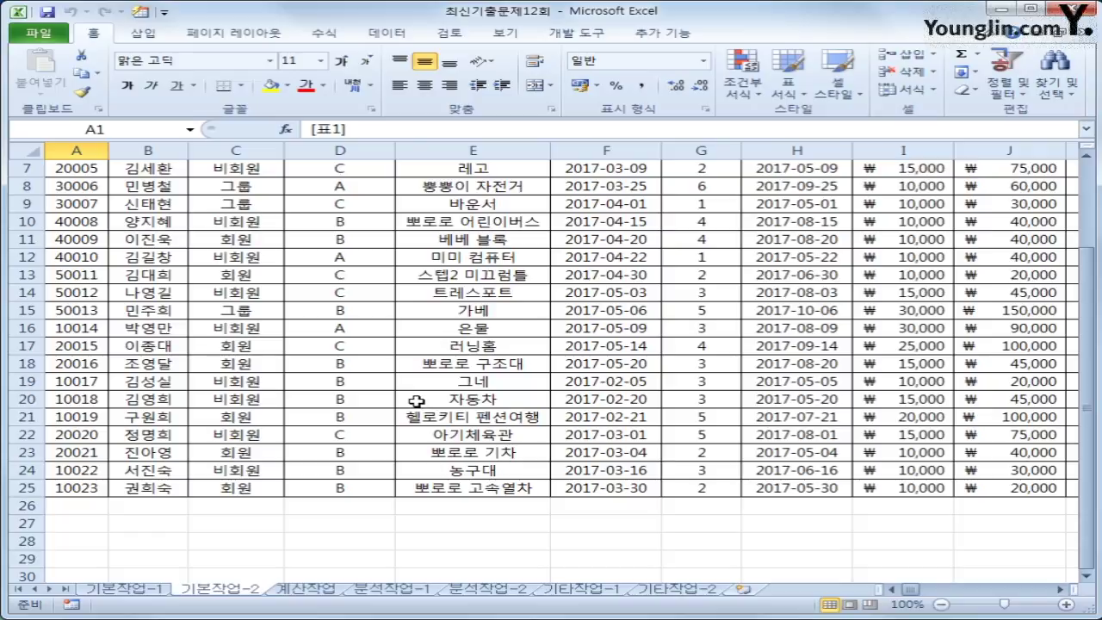
scroll(417, 401, "up", 2)
left_click(246, 187)
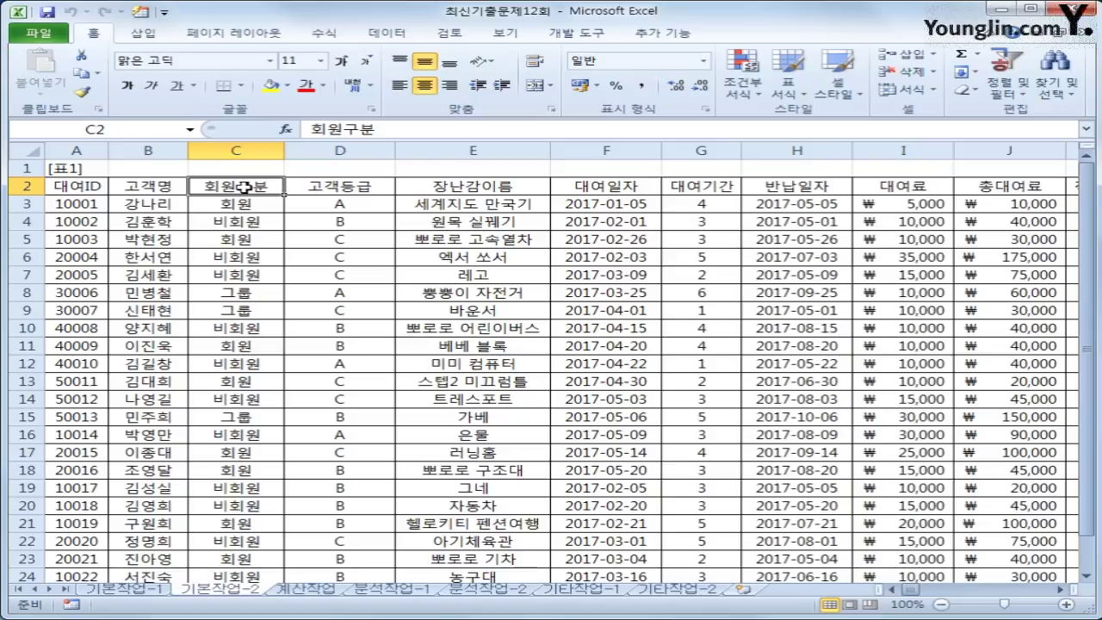
left_click(256, 223, "ctrl")
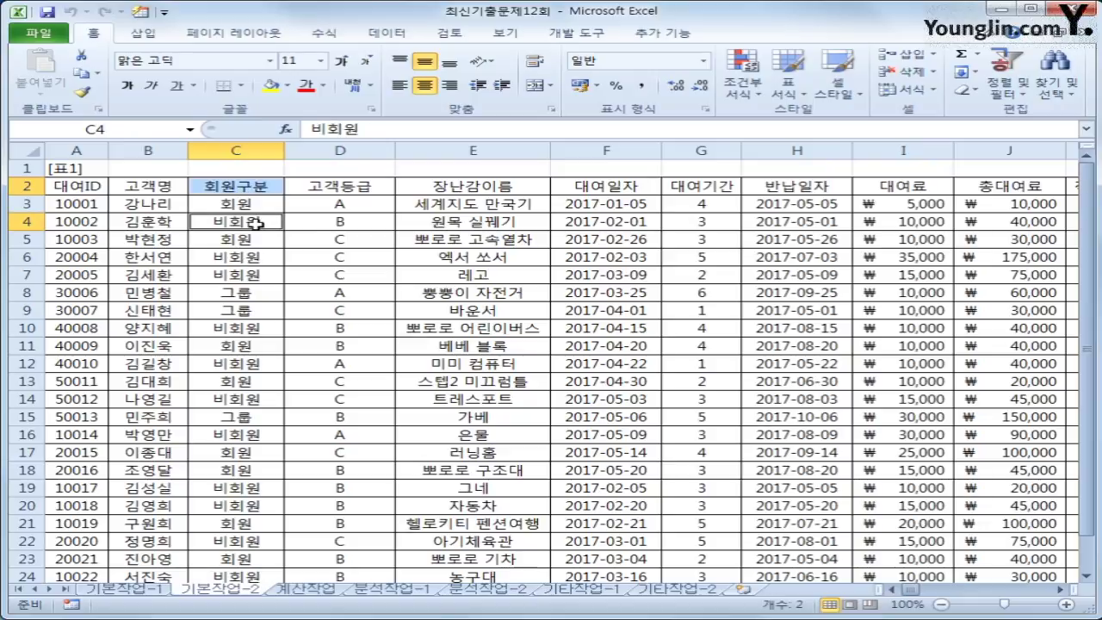
key("ctrl+c")
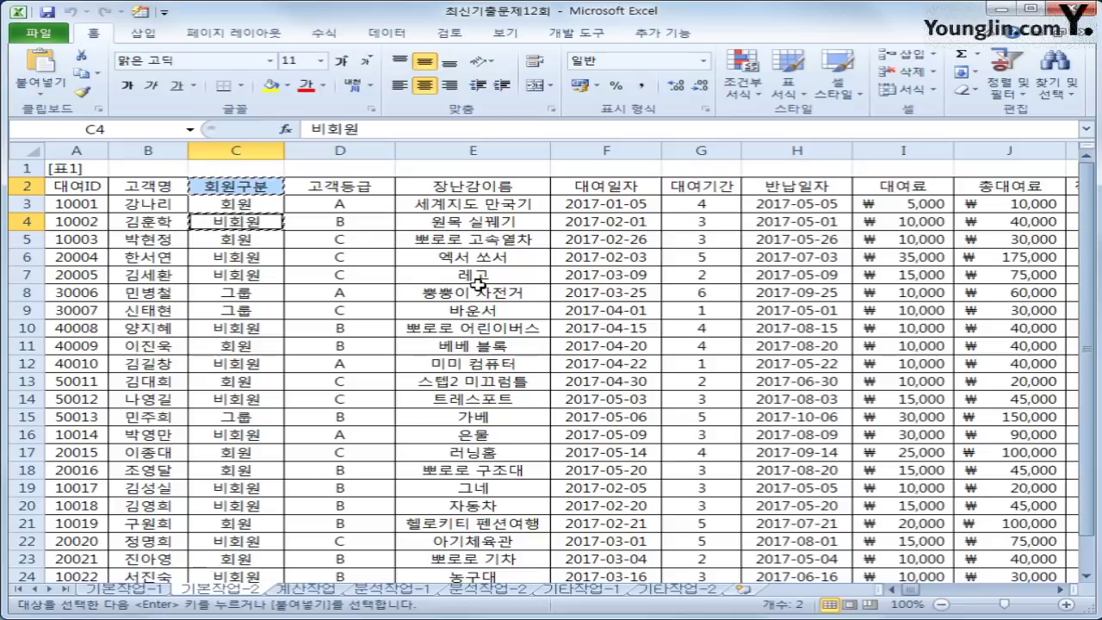
scroll(469, 291, "down", 2)
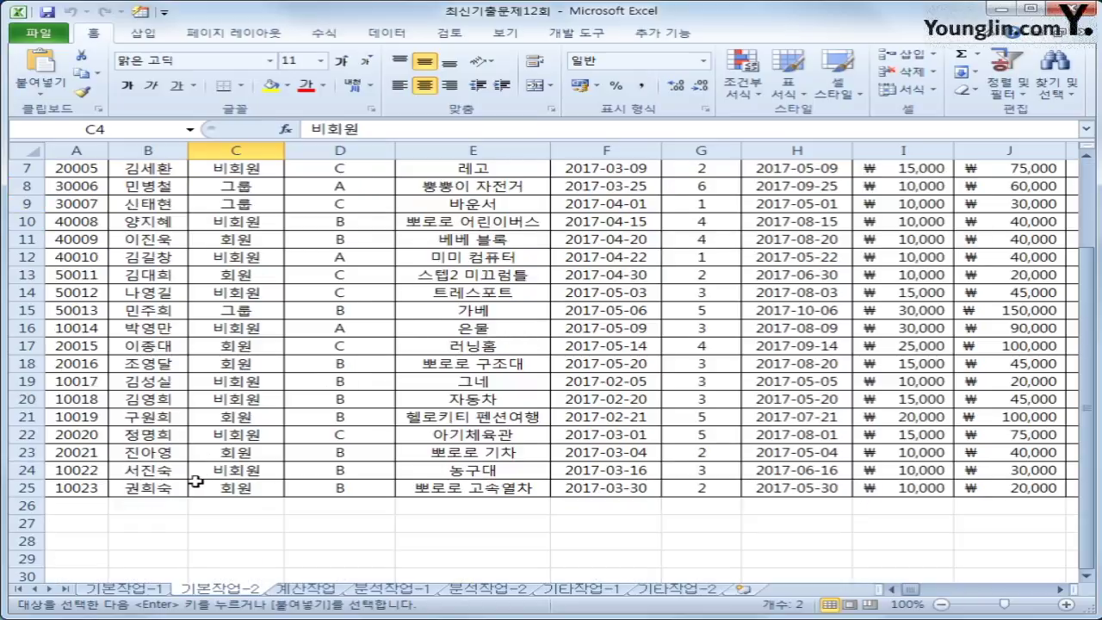
left_click(142, 541)
key("ctrl+v")
left_click(137, 560)
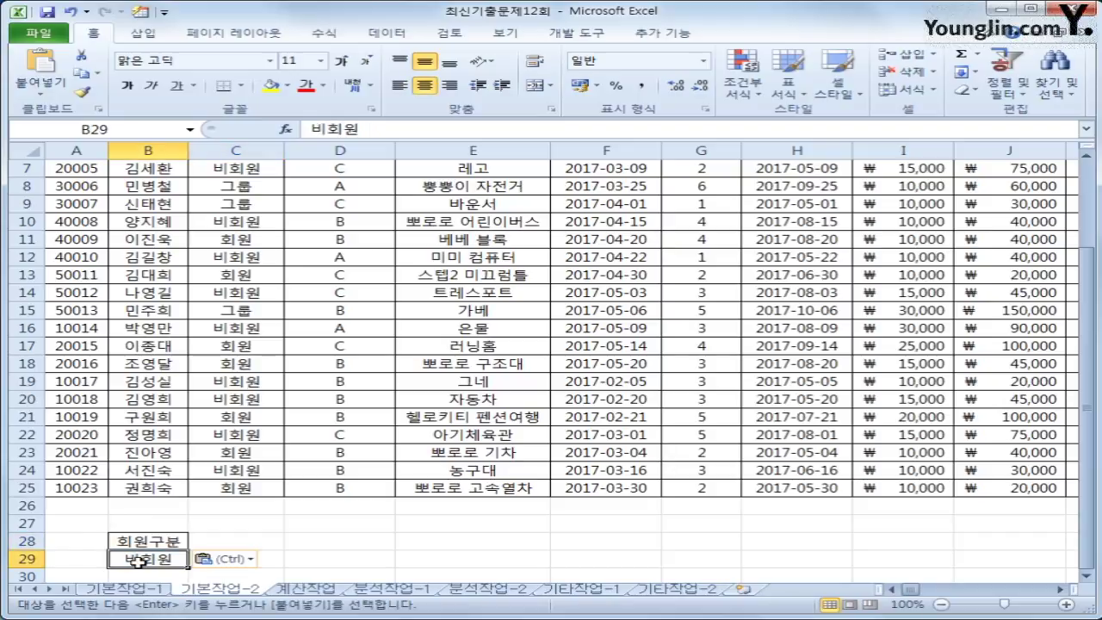
- Change the criterion in B29 to <>비회원
double_click(126, 559)
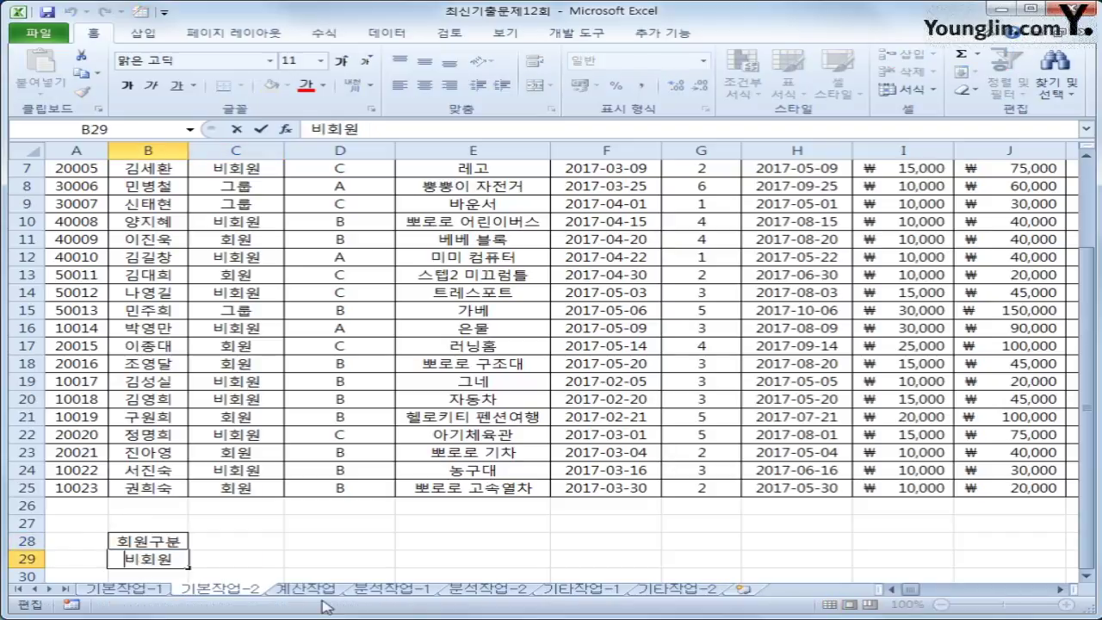
type("<>")
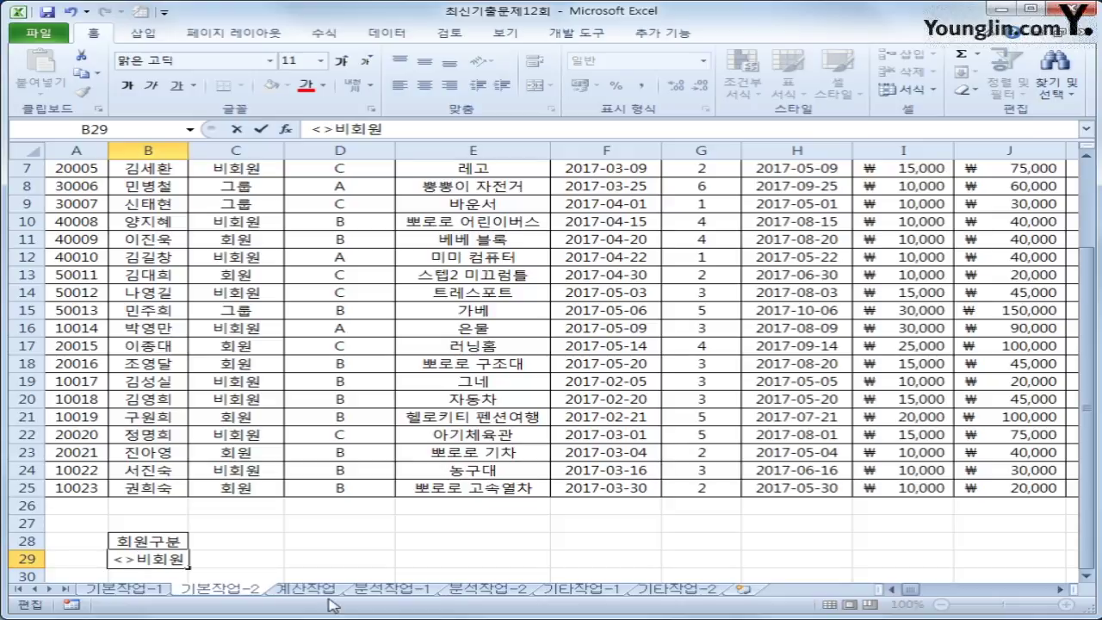
left_click(224, 541)
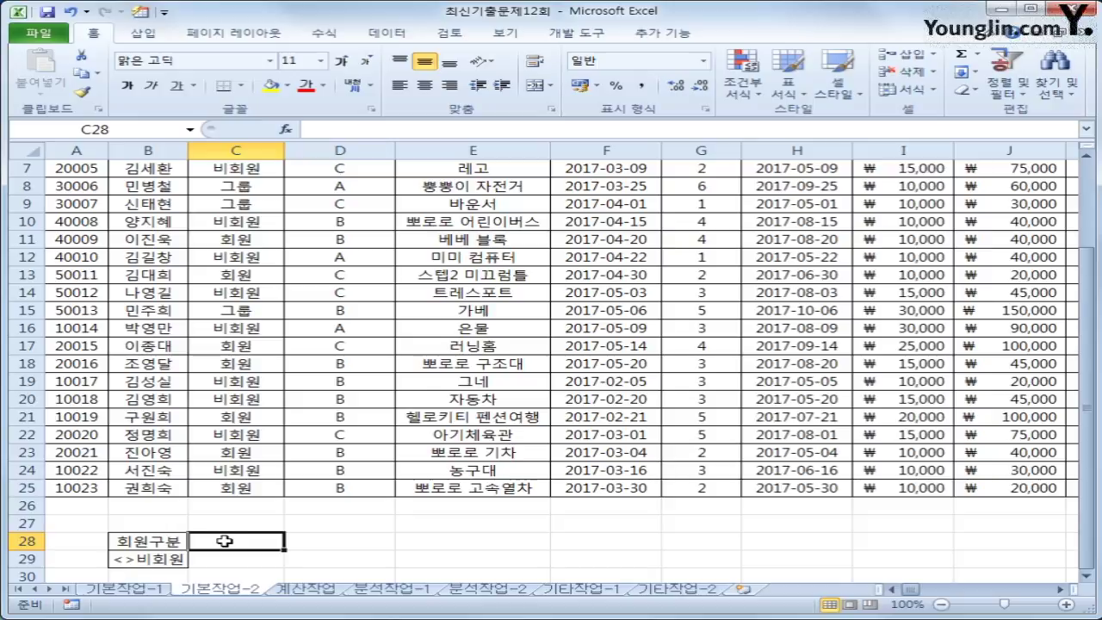
left_click_drag(146, 542, 436, 572)
scroll(433, 574, "down", 1)
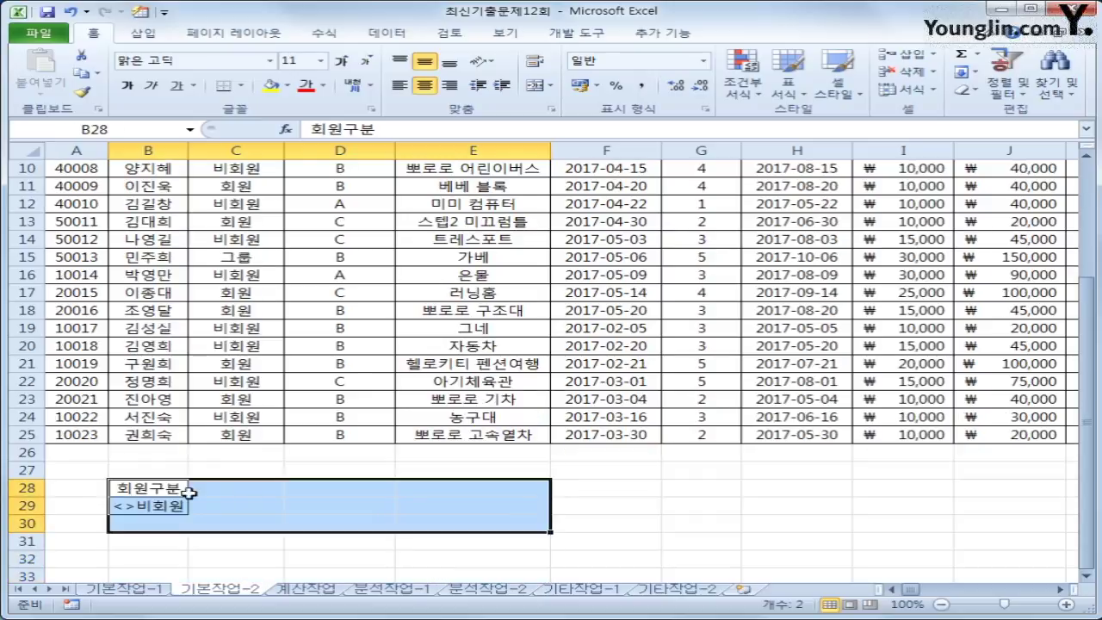
left_click_drag(189, 492, 484, 558)
left_click(129, 505)
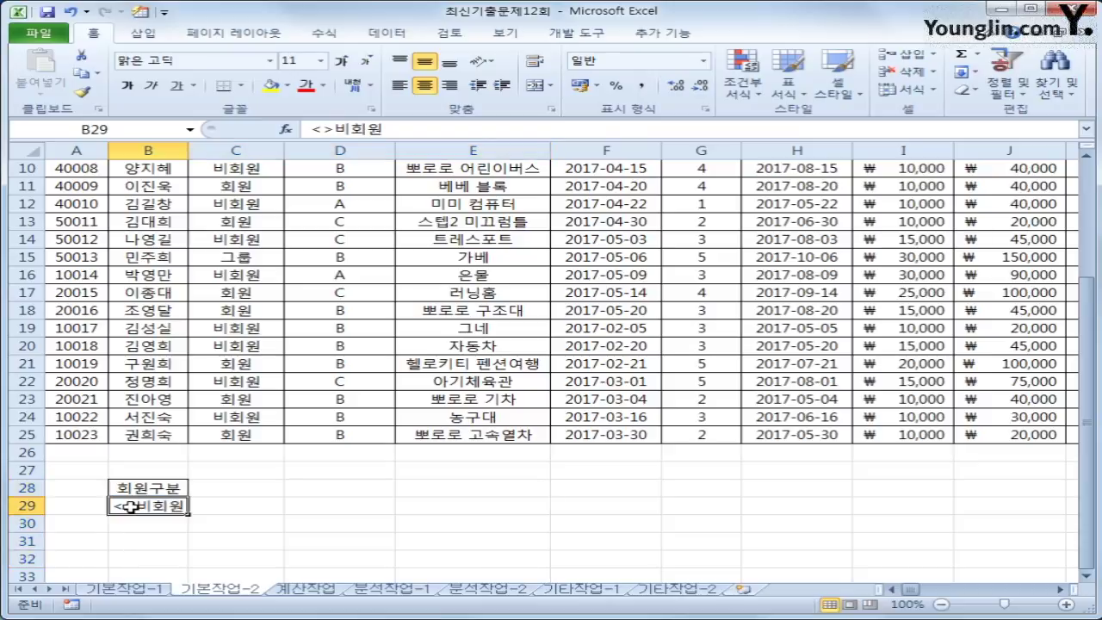
left_click(236, 489)
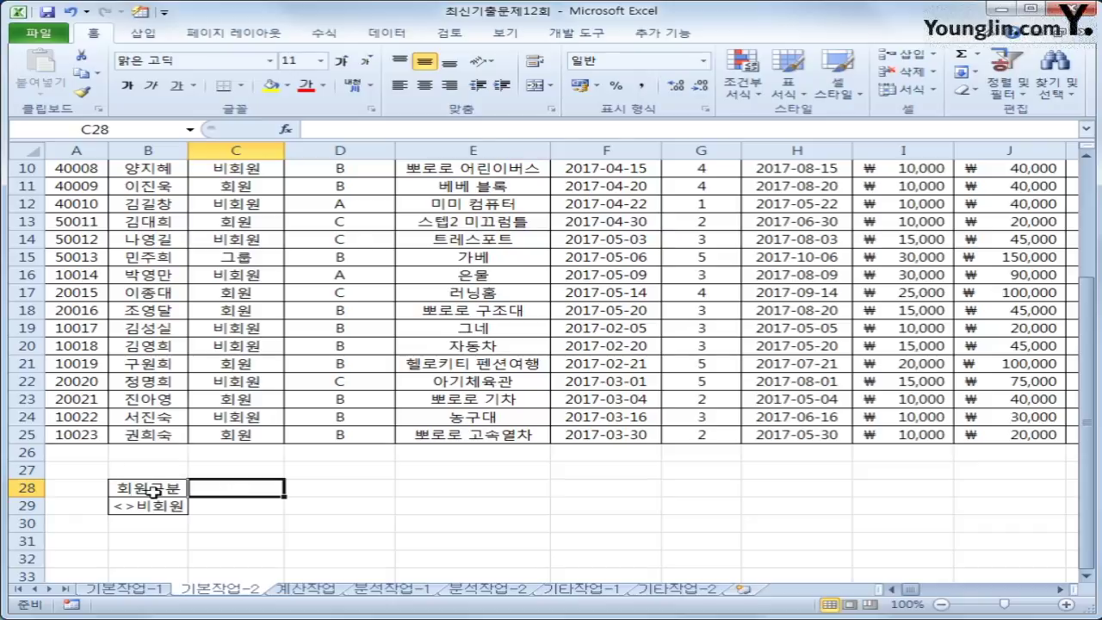
left_click_drag(155, 489, 158, 509)
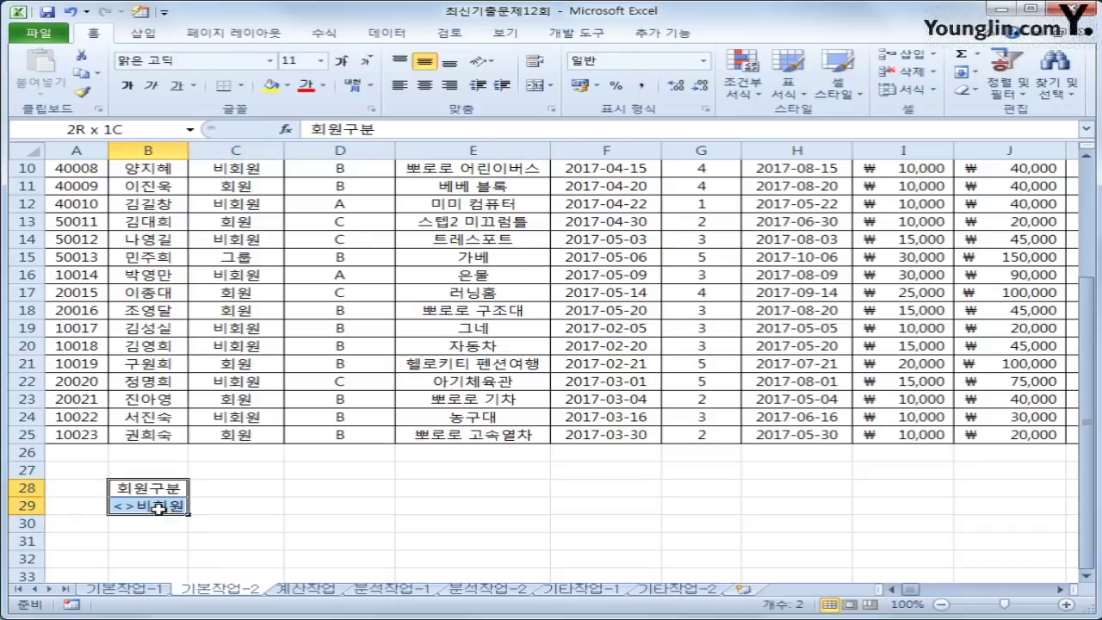
left_click_drag(158, 508, 158, 508)
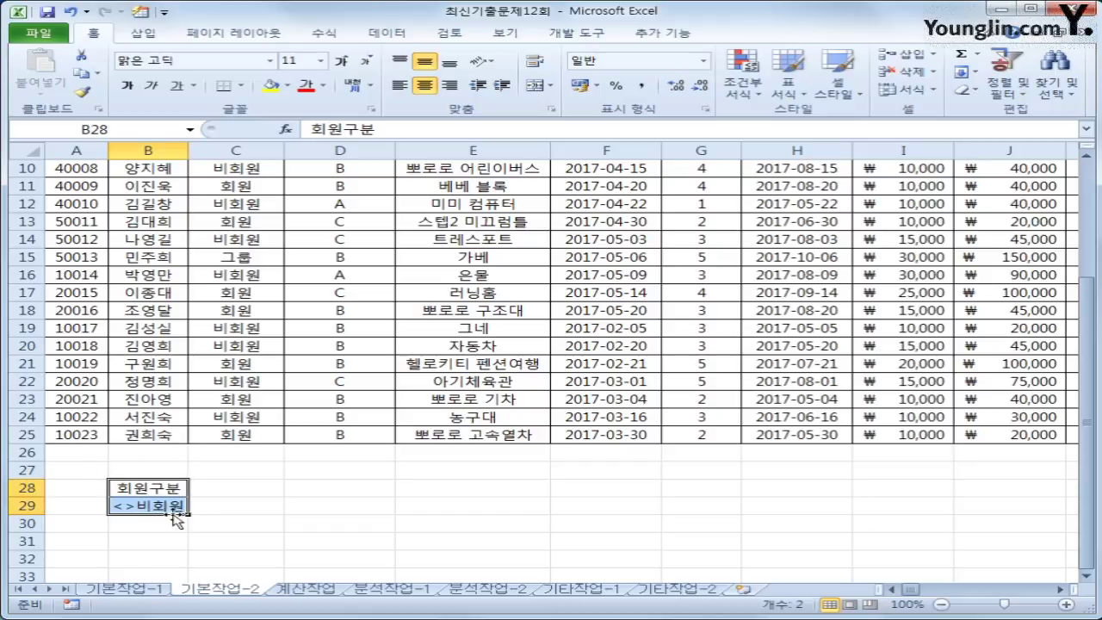
left_click(210, 492)
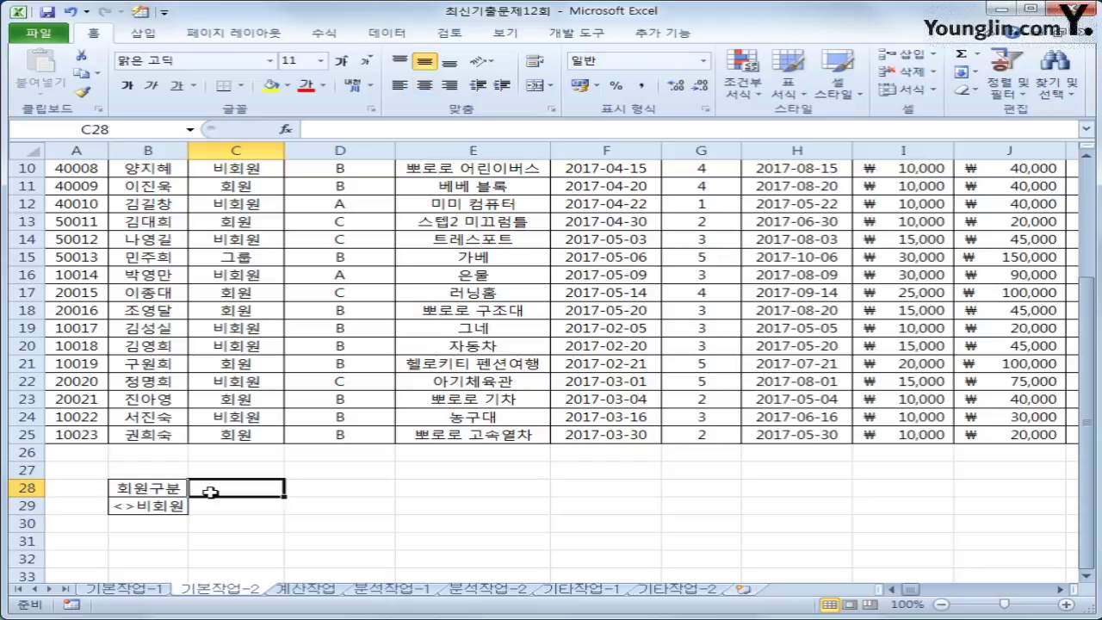
- Copy the 적립포인트 header from K2 into C28 and enter the criterion >=3000 in C29
scroll(210, 491, "up", 3)
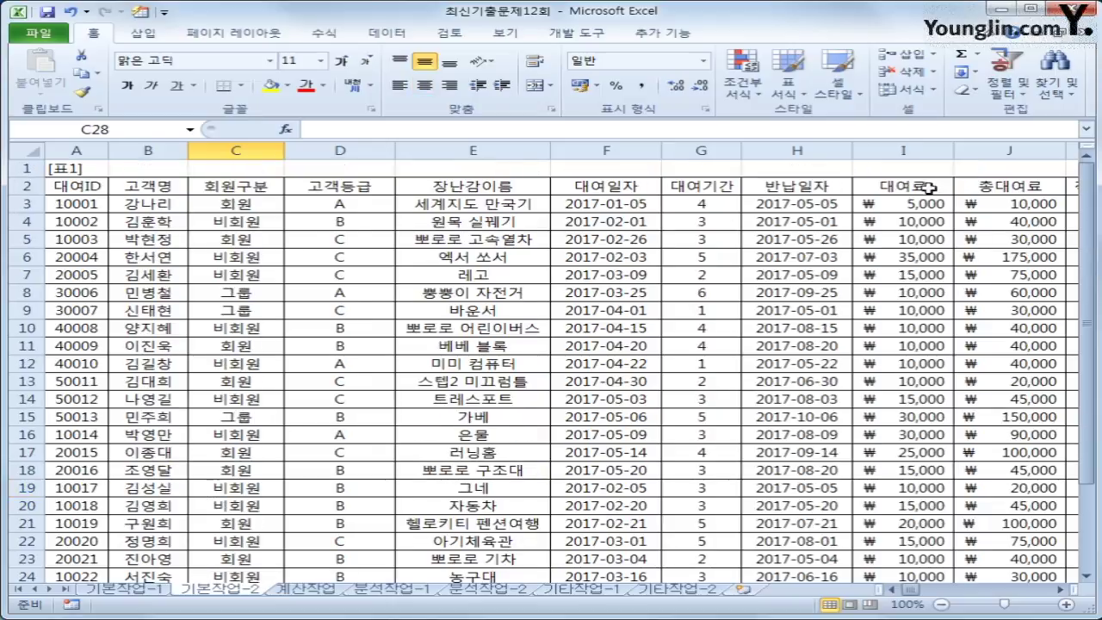
left_click(1072, 187)
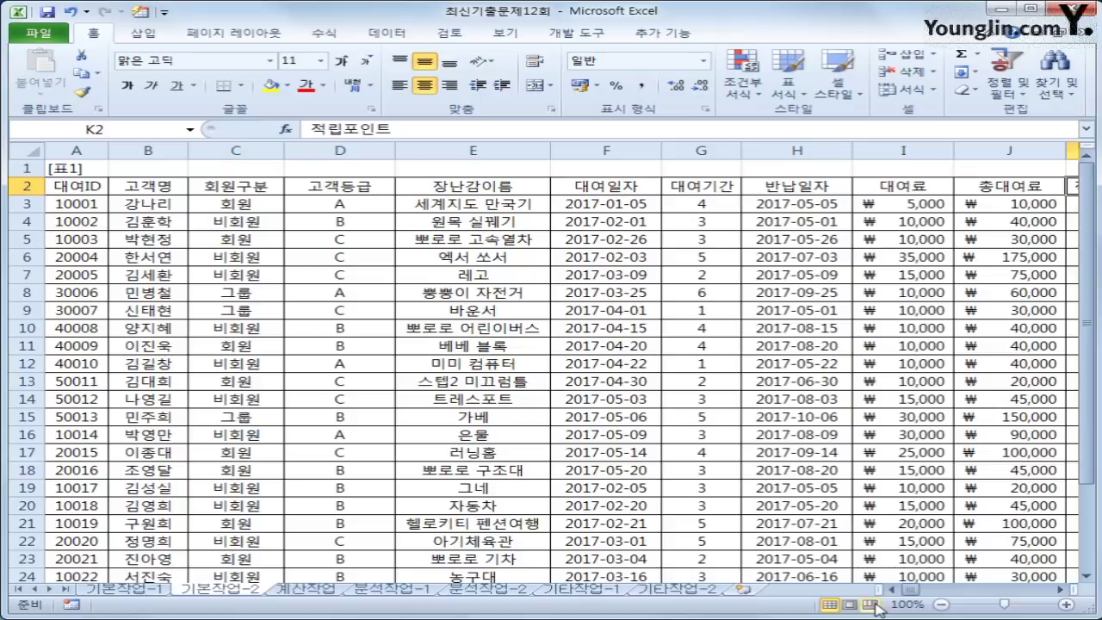
key("ctrl+c")
scroll(225, 581, "down", 2)
left_click(215, 535)
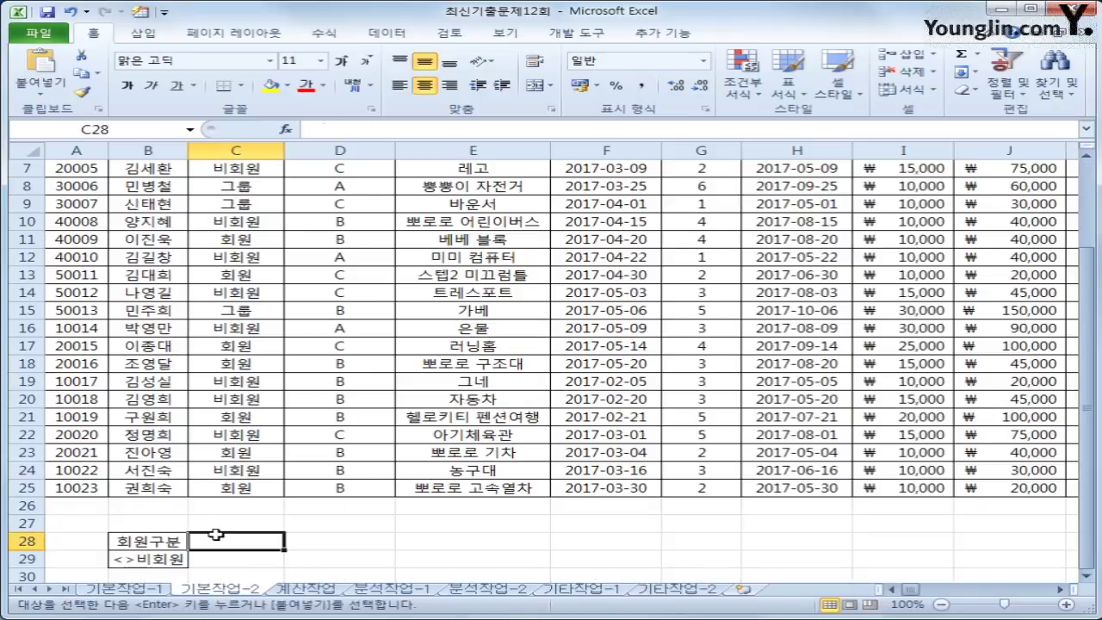
key("ctrl+v")
left_click(220, 560)
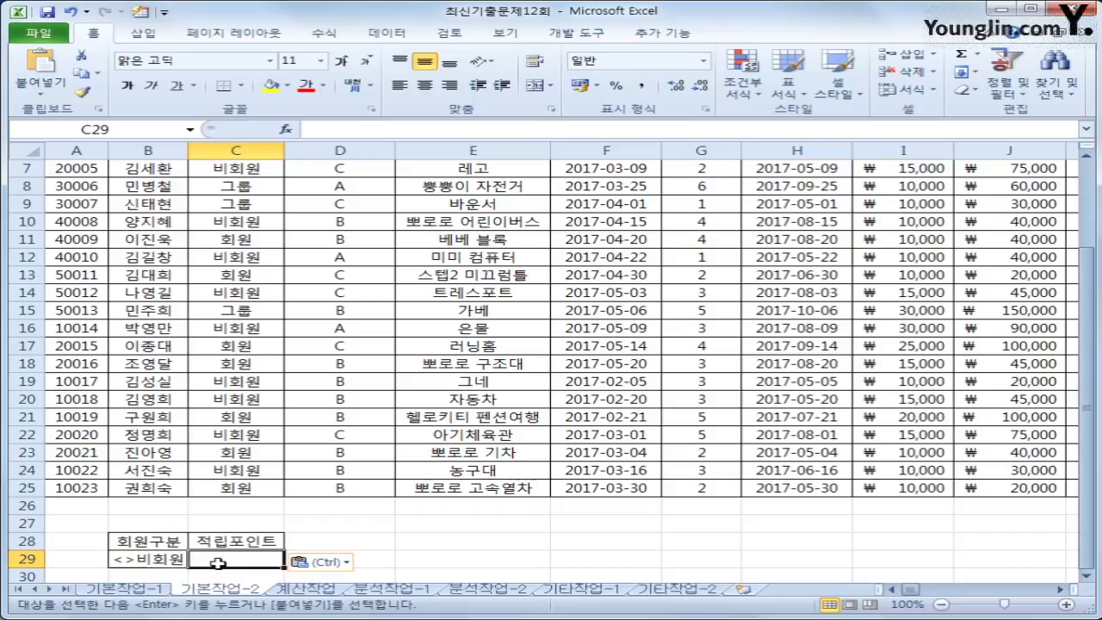
type(">=3000")
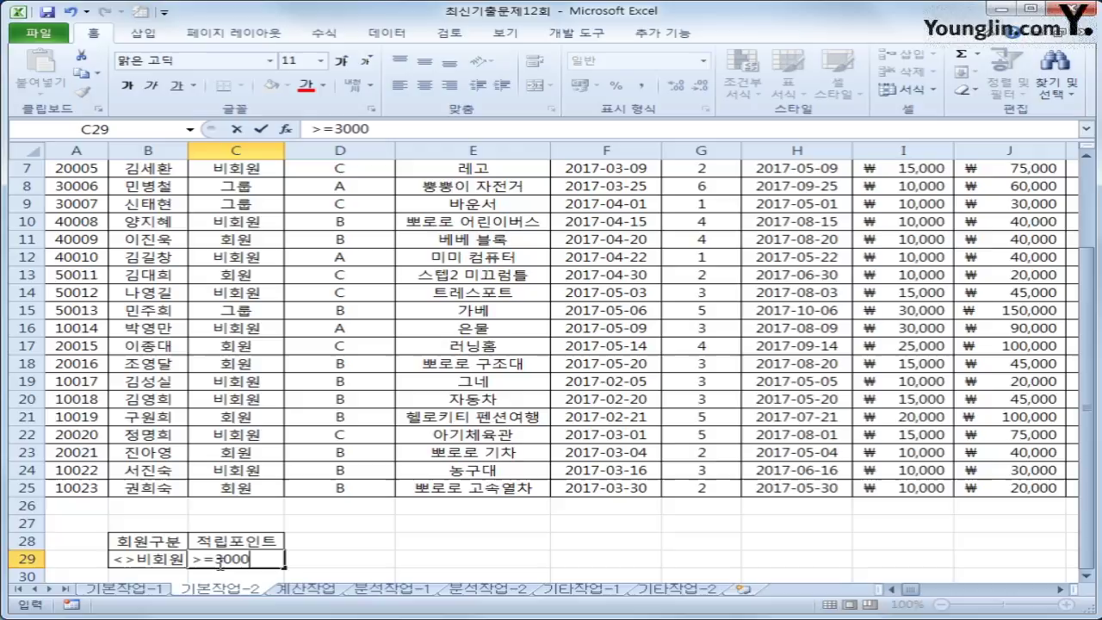
key("Return")
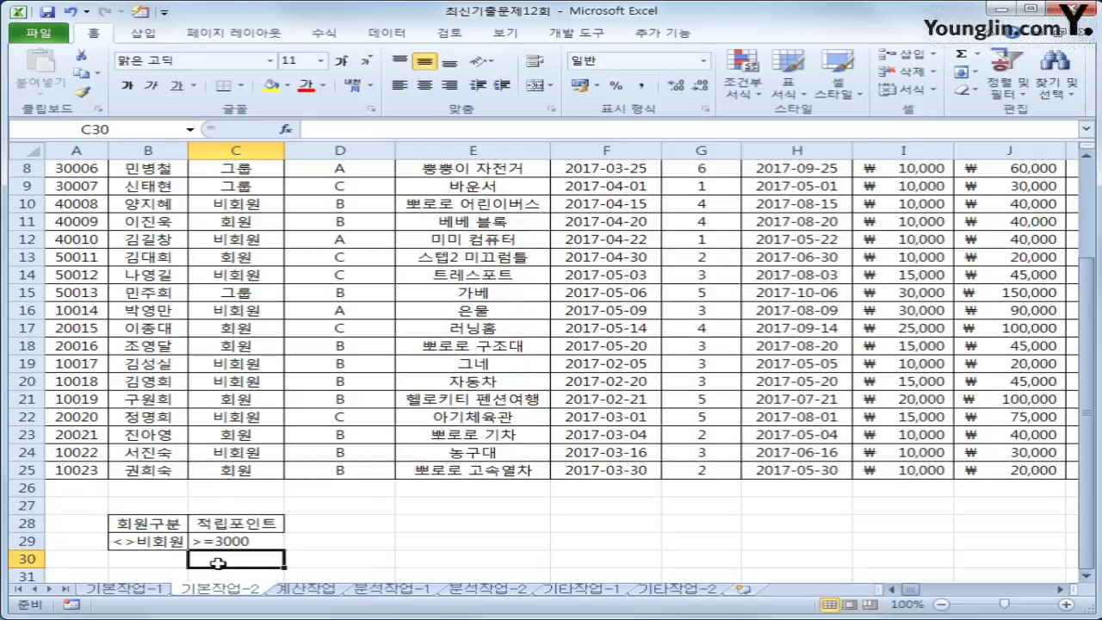
- Copy the <>비회원 criterion from B29 into B30
left_click(159, 543)
key("ctrl+c")
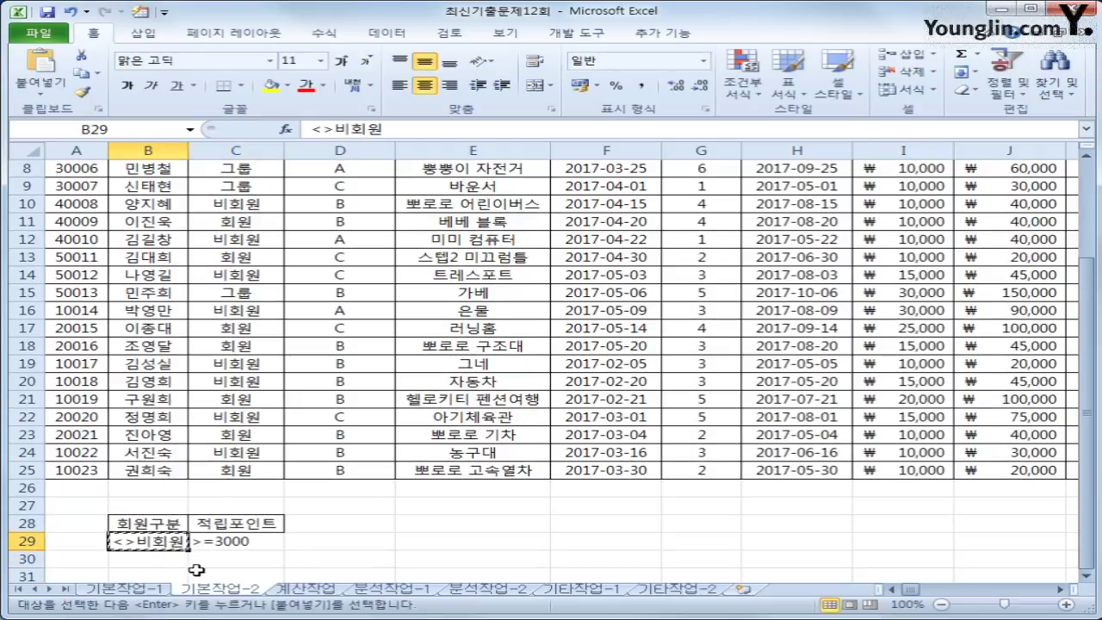
left_click(177, 561)
key("ctrl+v")
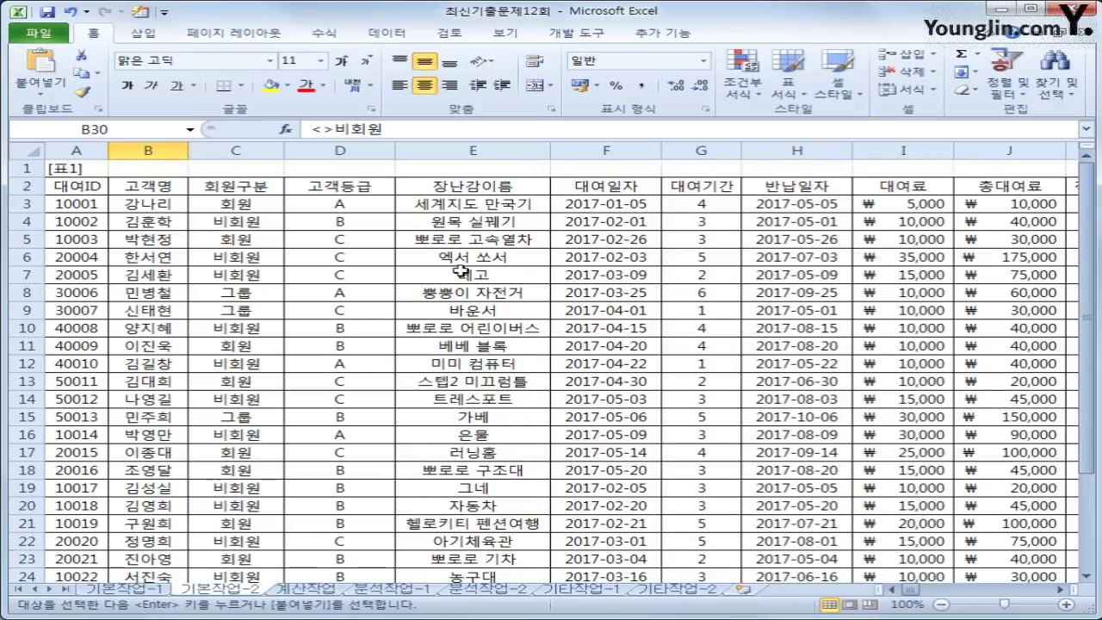
- Copy the 고객등급 header and the value A from D2:D3 into D28:D29
mouse_move(342, 189)
left_mouse_down()
mouse_move(342, 222)
mouse_move(344, 202)
left_mouse_up()
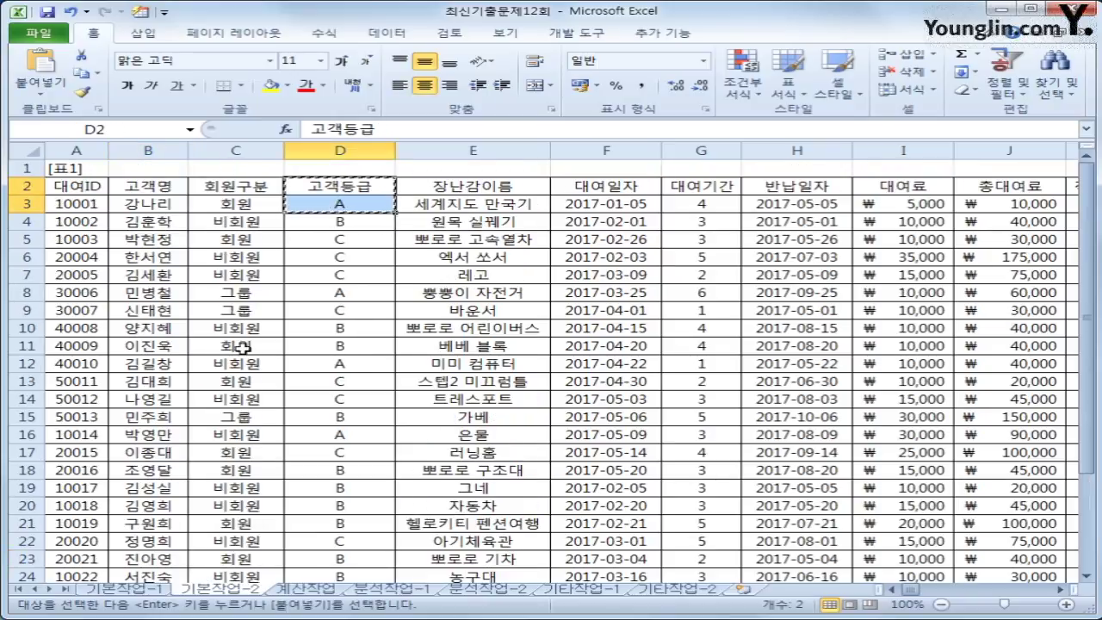
scroll(280, 413, "down", 4)
left_click(322, 437)
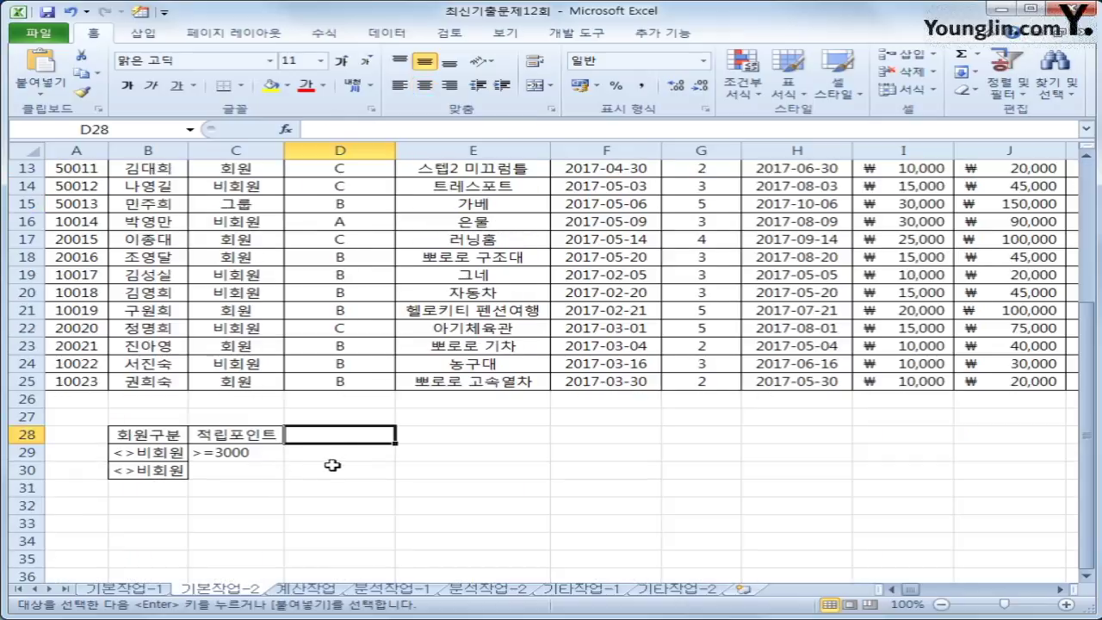
key("ctrl+v")
- Move the 고객등급 criterion A from D29 down to D30, on the second <>비회원 row
left_click(330, 455)
left_click_drag(338, 466, 300, 470)
left_click_drag(165, 467, 331, 465)
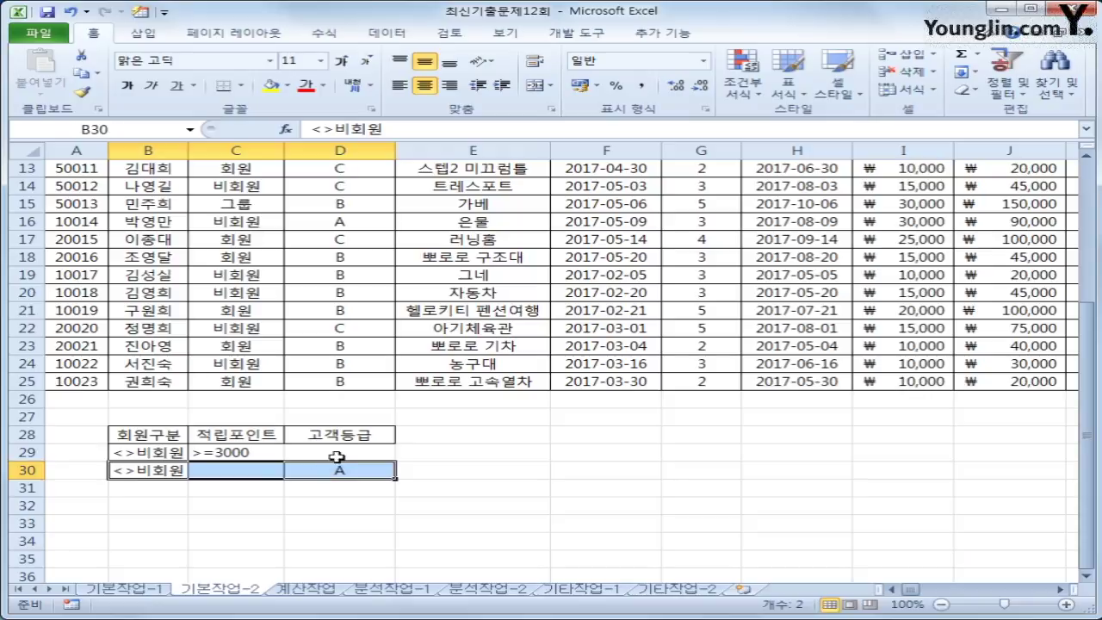
left_click(338, 455)
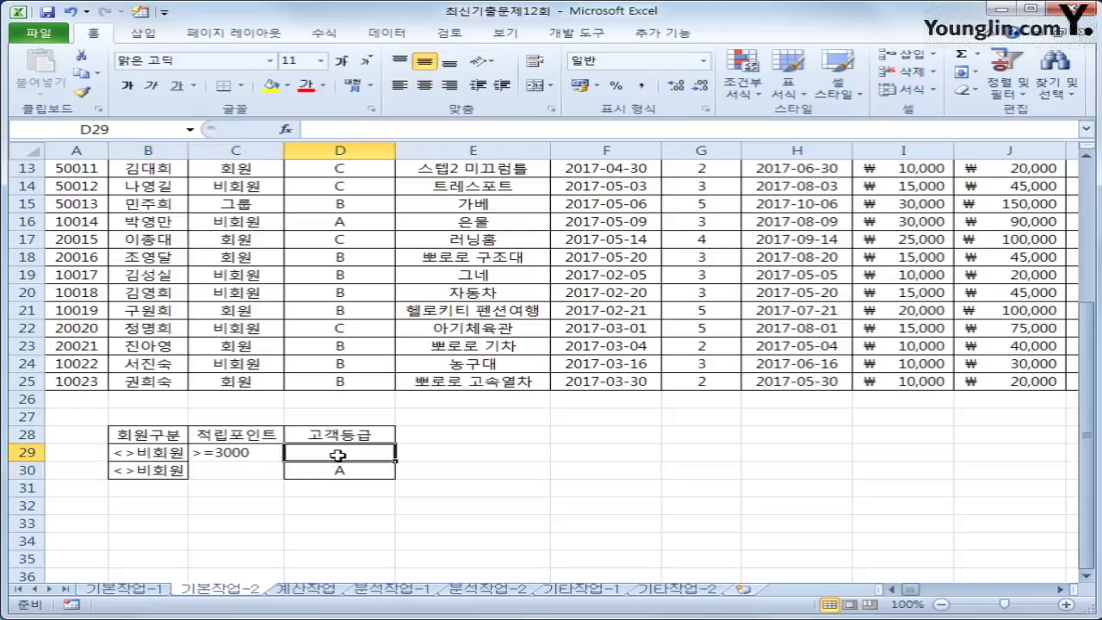
left_click(316, 468)
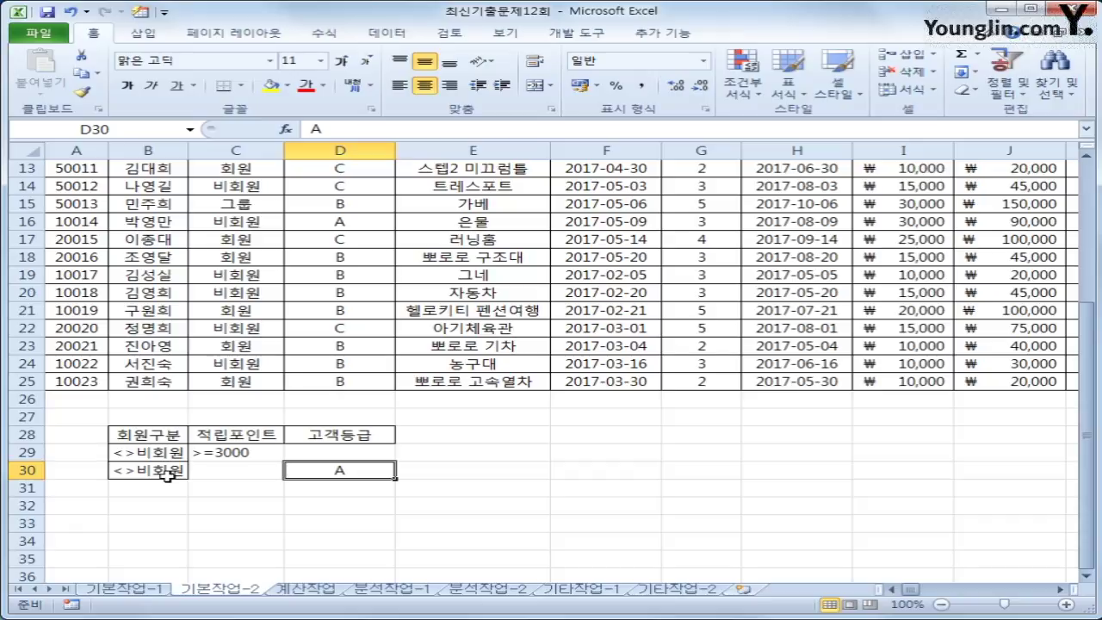
- Copy the 고객명, 회원구분 and 대여일자 headers from row 2 of the table into B34:D34
scroll(413, 482, "up", 4)
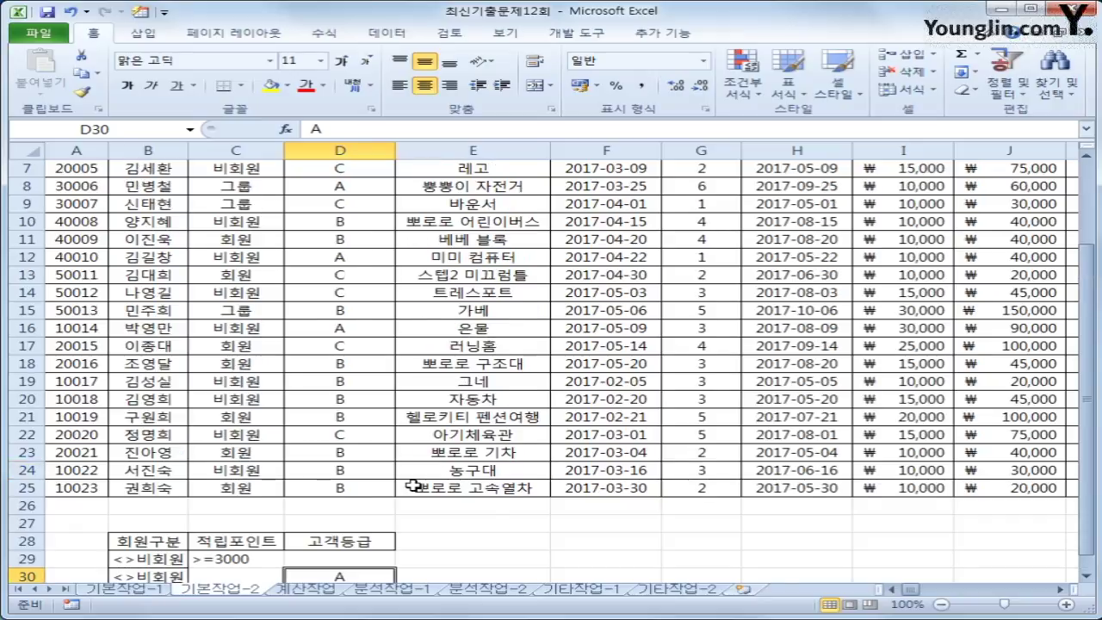
left_click(160, 190)
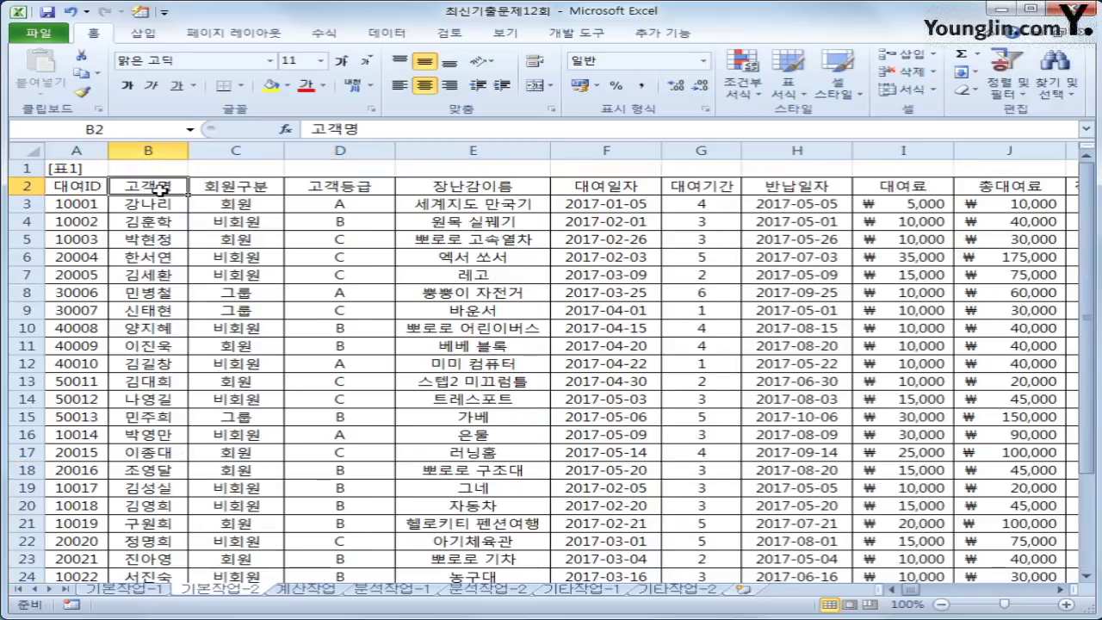
left_click(261, 192, "ctrl")
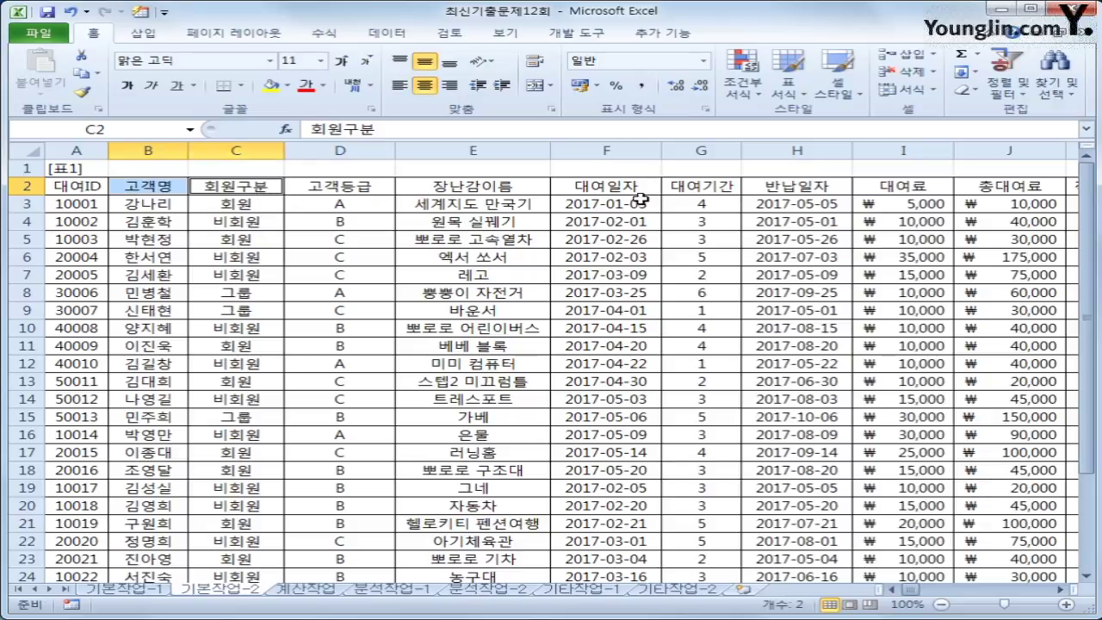
left_click(640, 191, "ctrl")
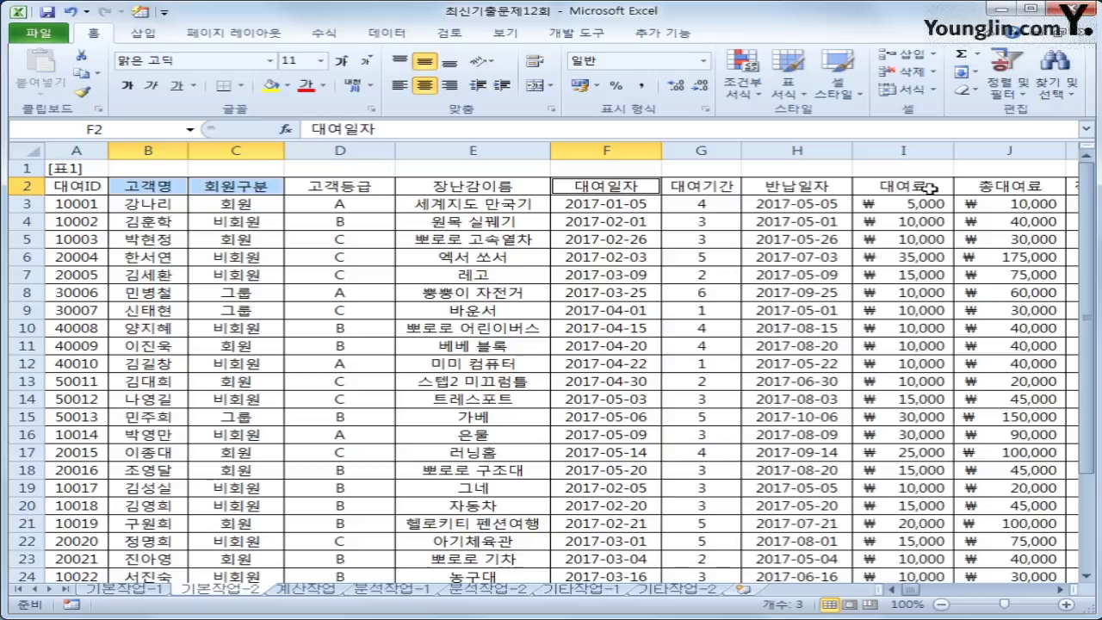
left_click(1061, 589)
left_click(1061, 589)
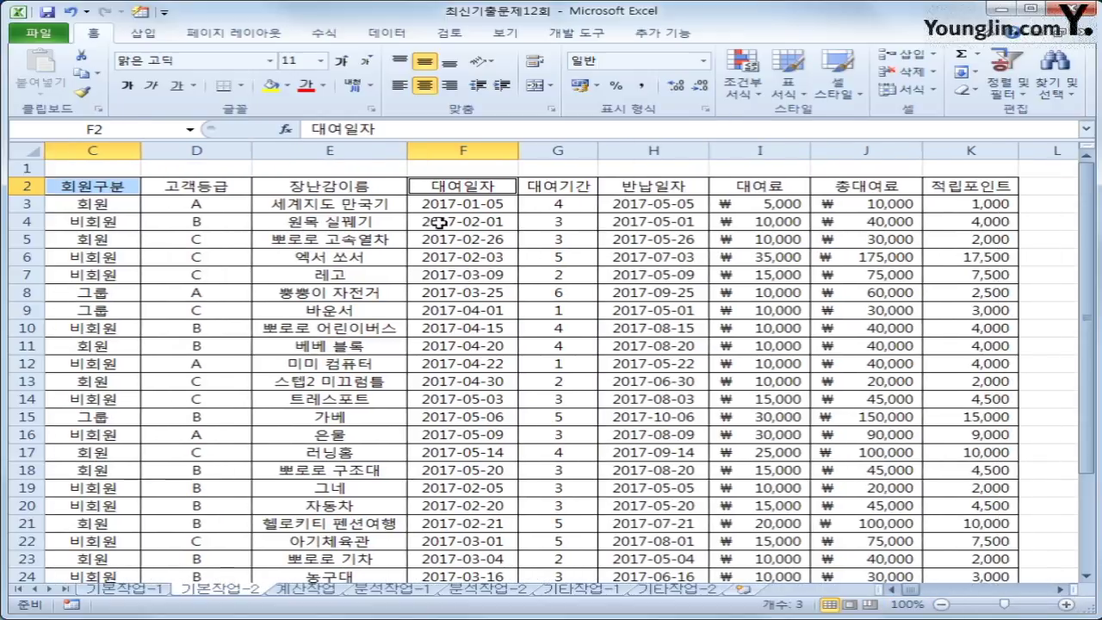
left_click_drag(911, 588, 894, 588)
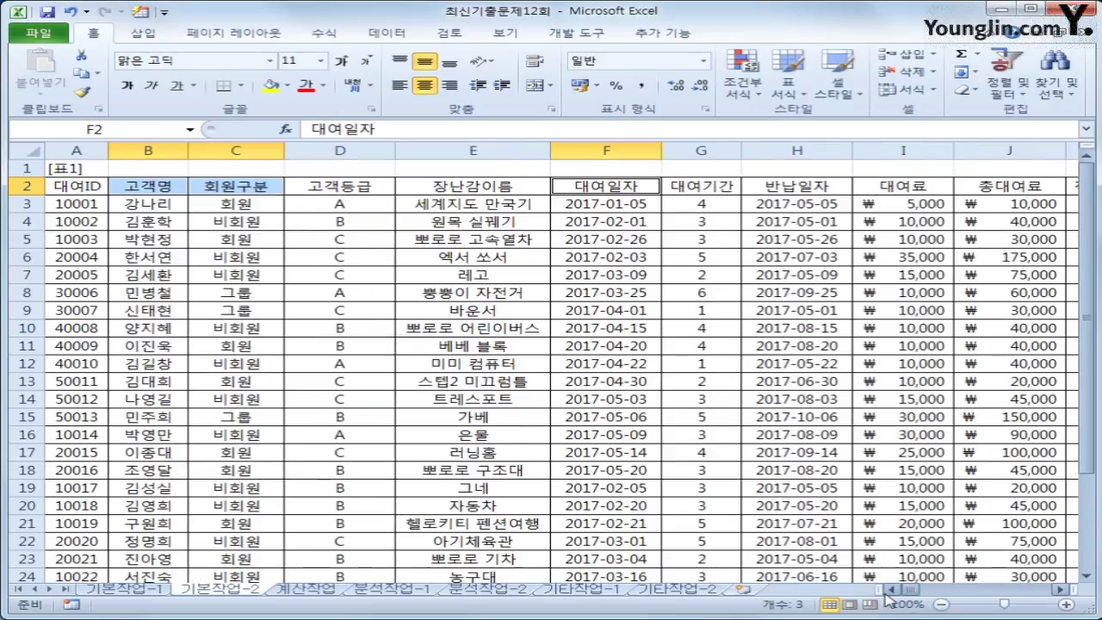
key("ctrl+c")
scroll(126, 541, "down", 2)
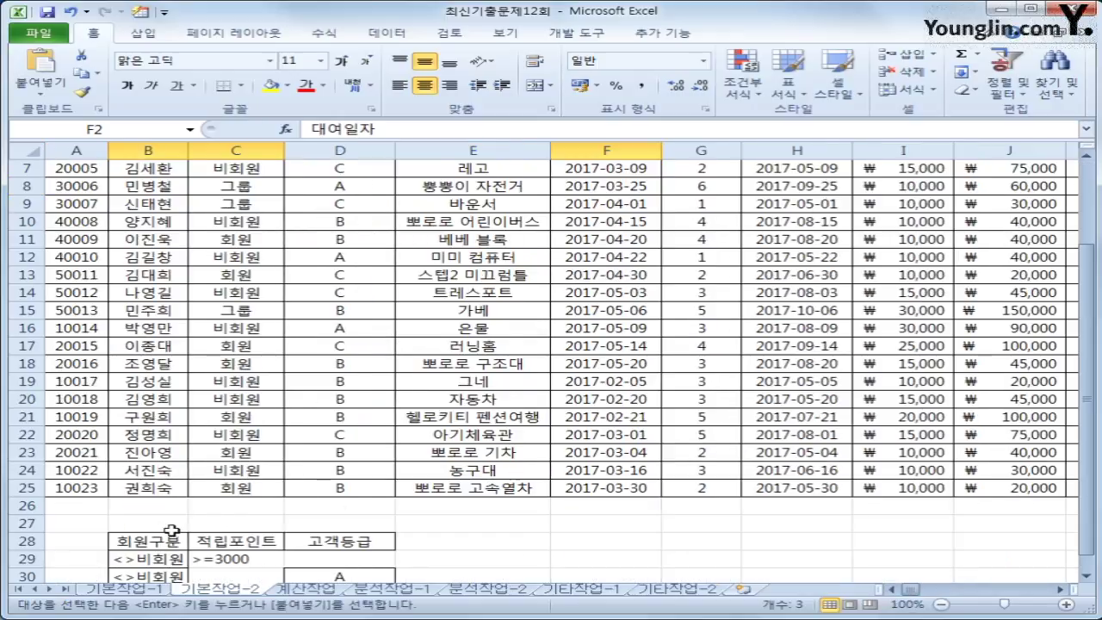
scroll(172, 530, "down", 2)
left_click(151, 541)
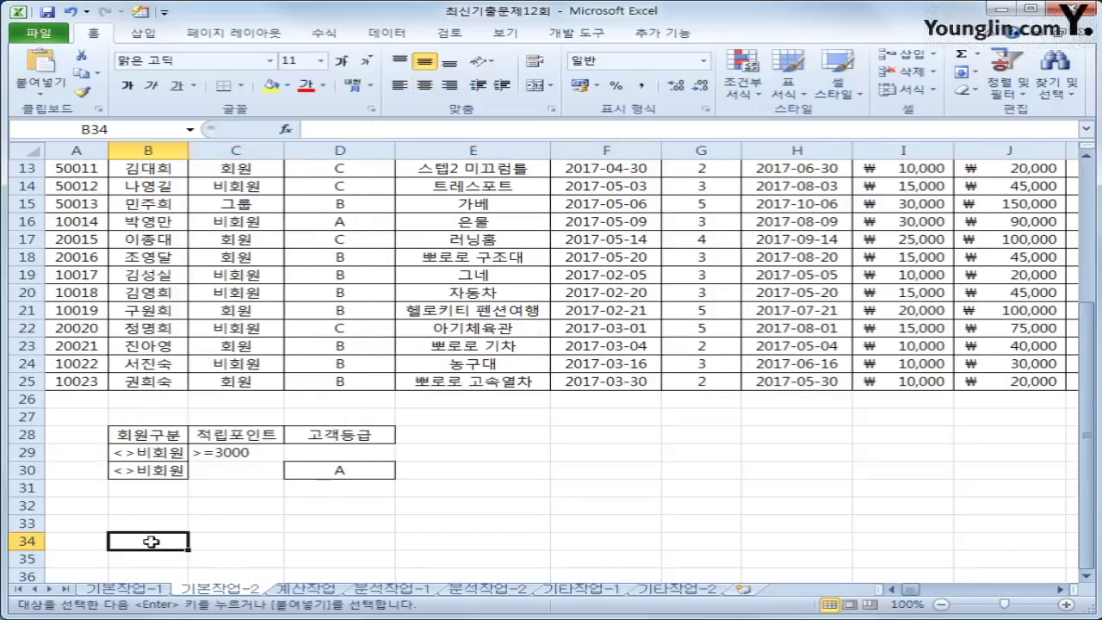
key("ctrl+v")
- Copy the 장난감이름 and 대여료 headers from E2 and I2 into E34:F34
scroll(540, 556, "up", 4)
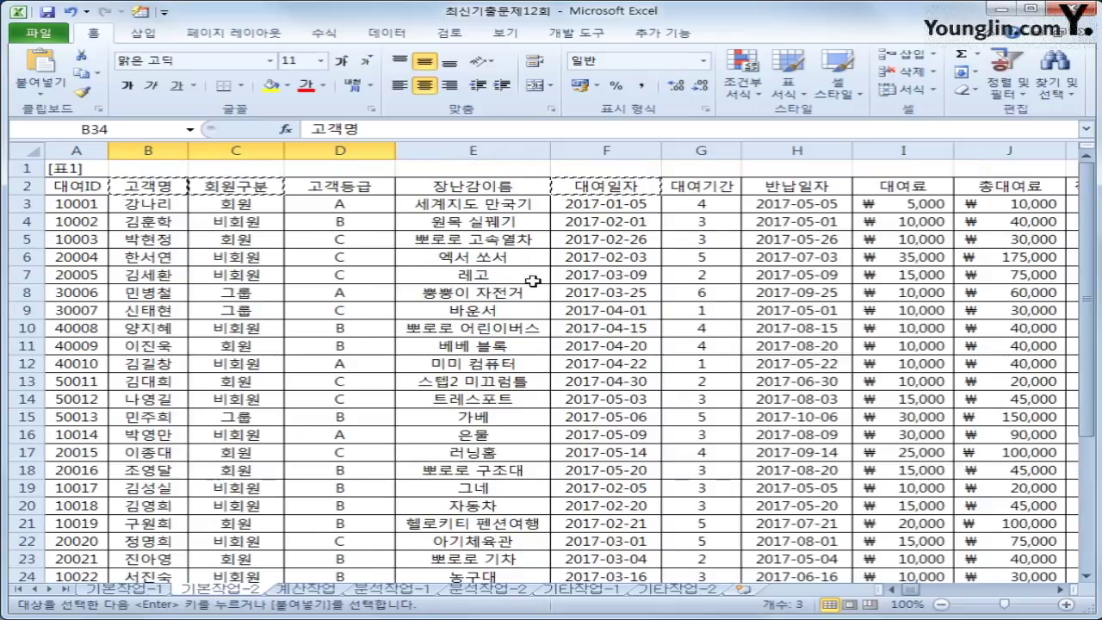
left_click(508, 186)
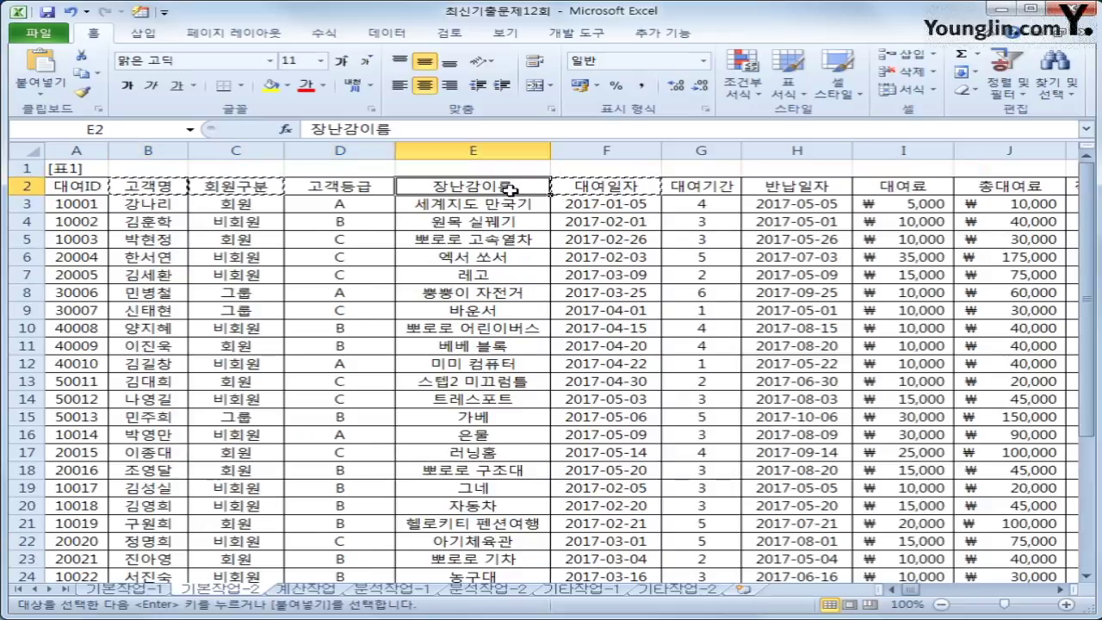
left_click(909, 186, "ctrl")
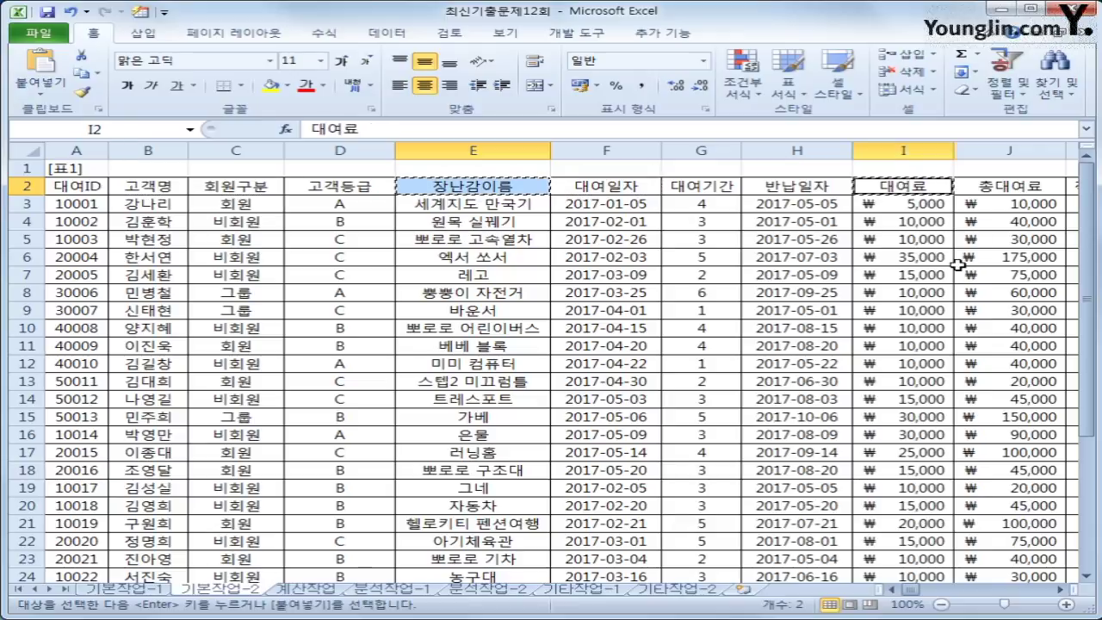
scroll(599, 401, "down", 3)
scroll(449, 542, "down", 2)
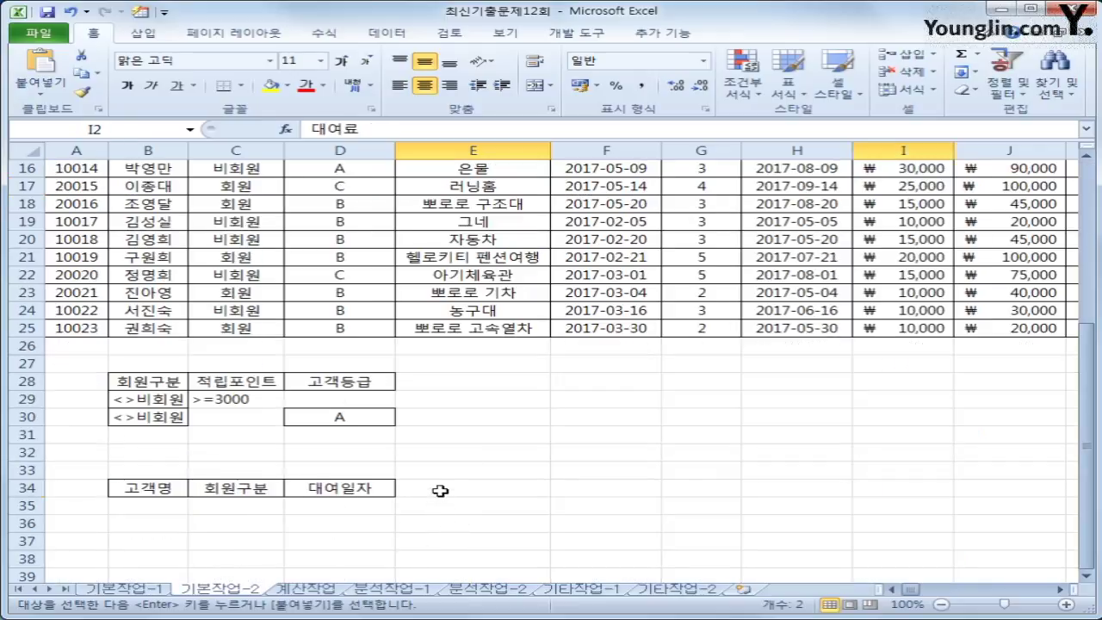
left_click(440, 490)
key("ctrl+v")
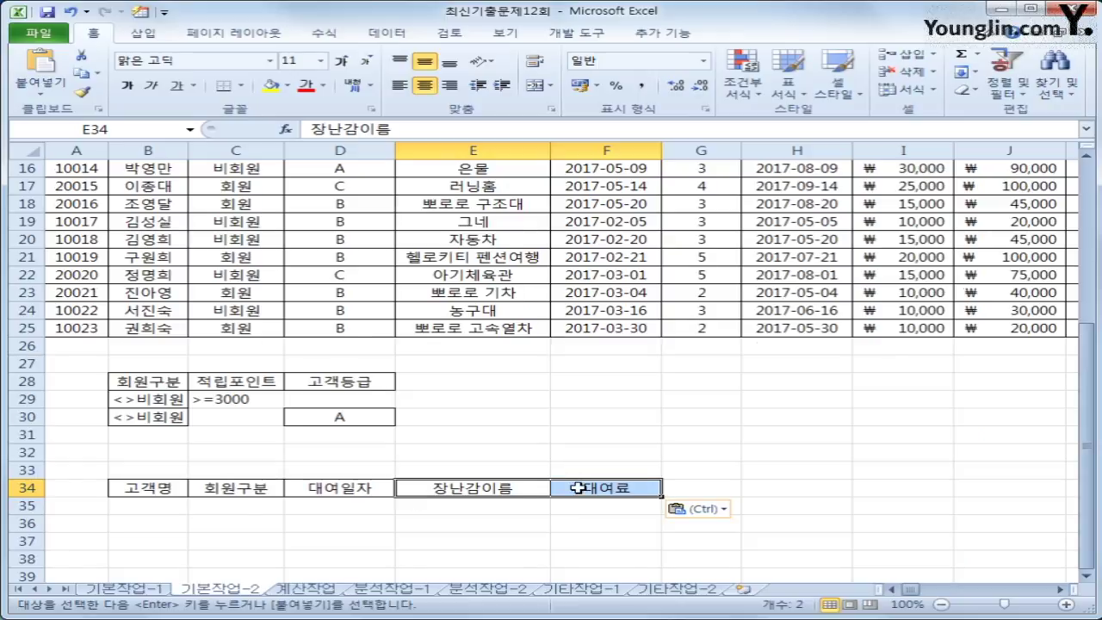
- Start an advanced filter on the table A2:K25 with B28:D30 as the criteria range
scroll(516, 388, "up", 5)
left_click(222, 272)
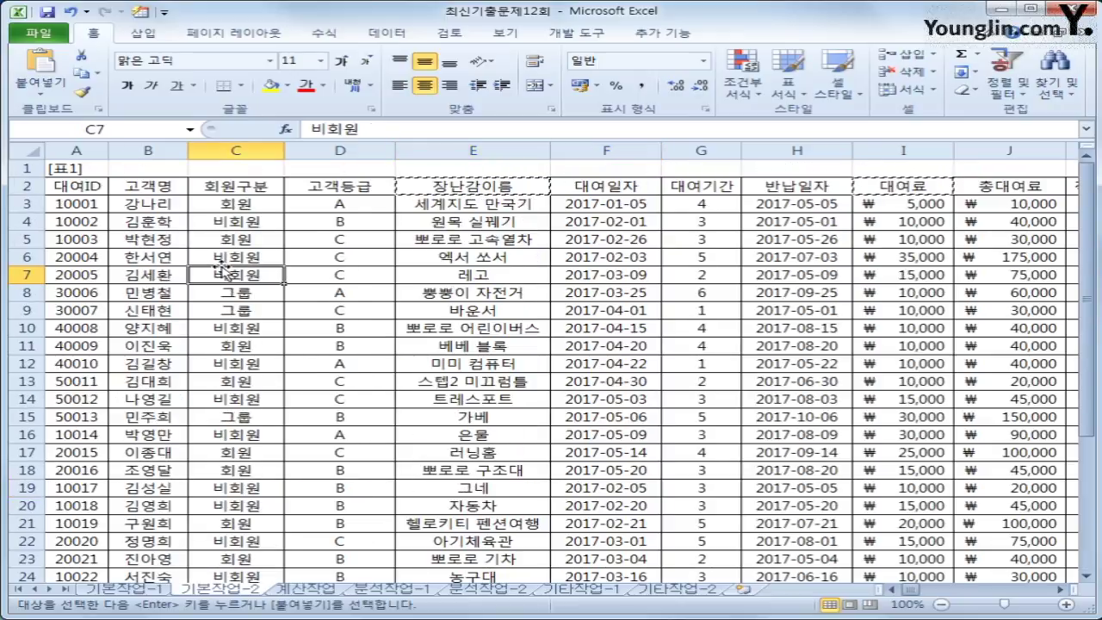
left_click(387, 35)
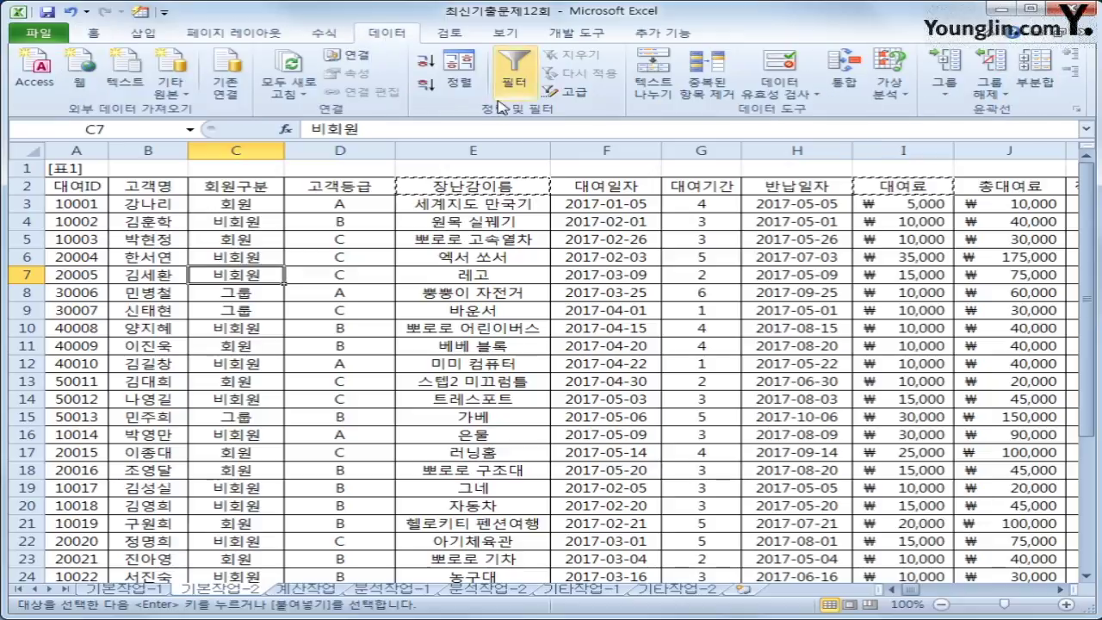
left_click(577, 95)
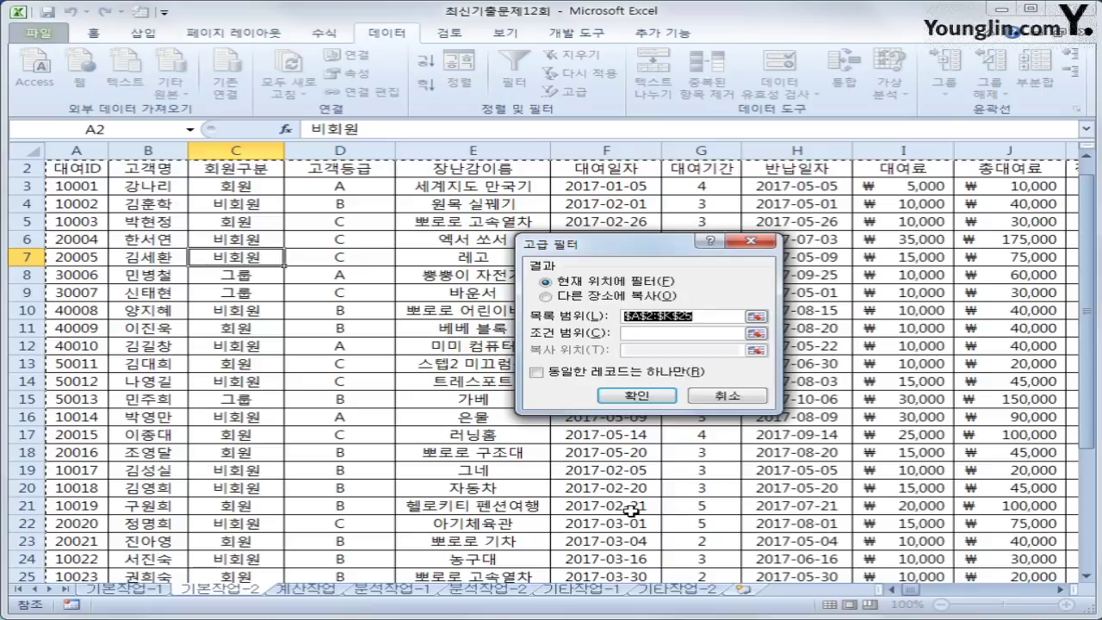
scroll(631, 510, "down", 1)
left_click(635, 336)
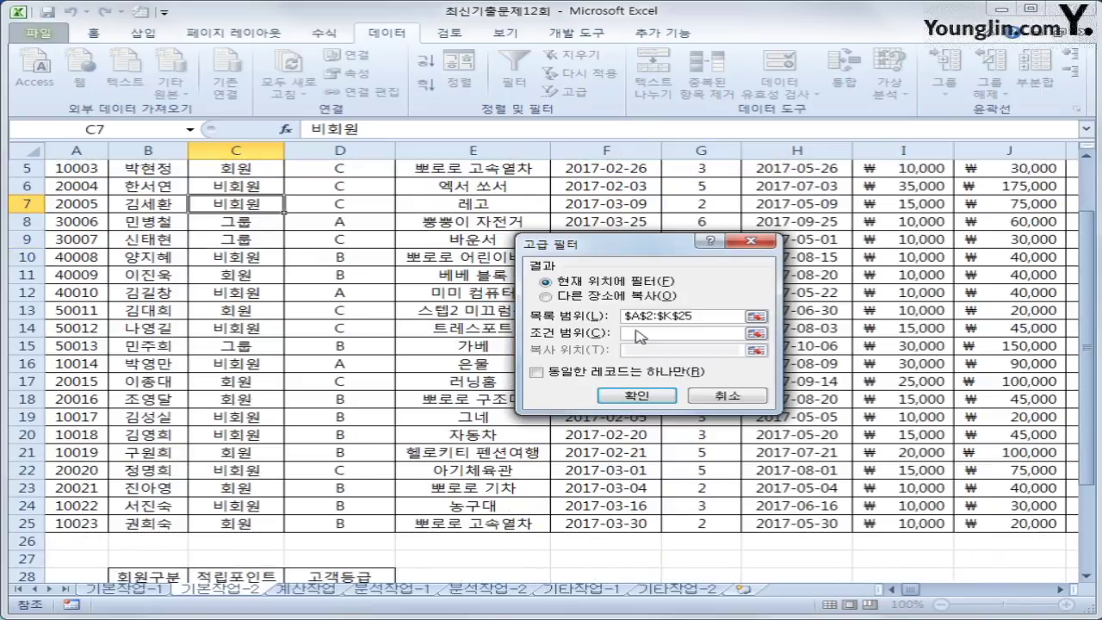
scroll(261, 453, "down", 2)
left_click_drag(155, 469, 336, 510)
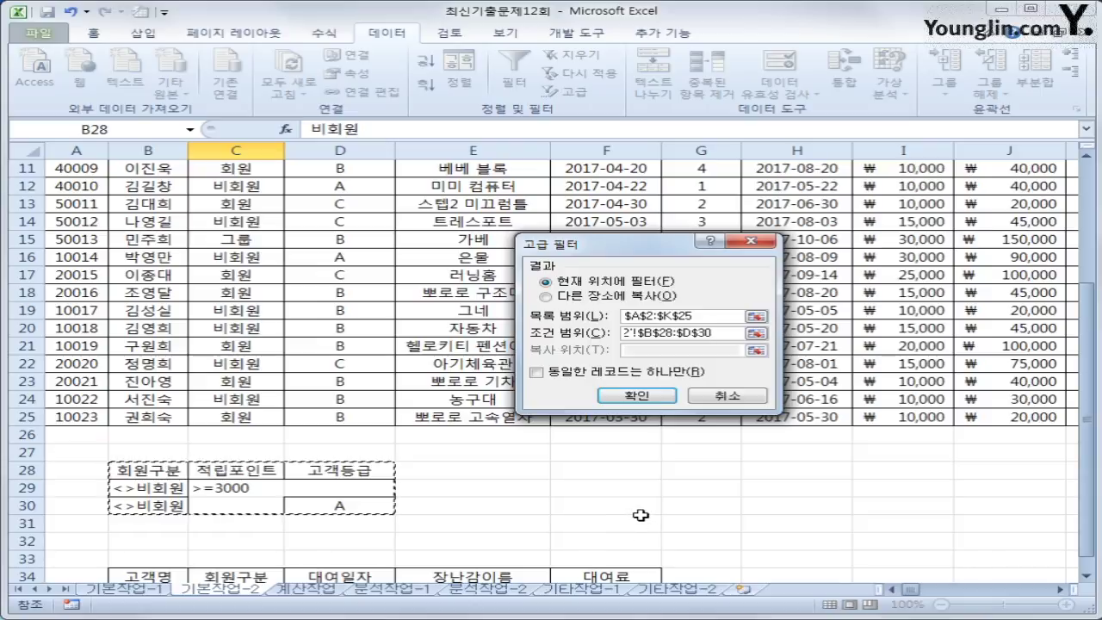
- Set the advanced filter to copy its results to the headers in B34:F34 and run it
left_click(592, 298)
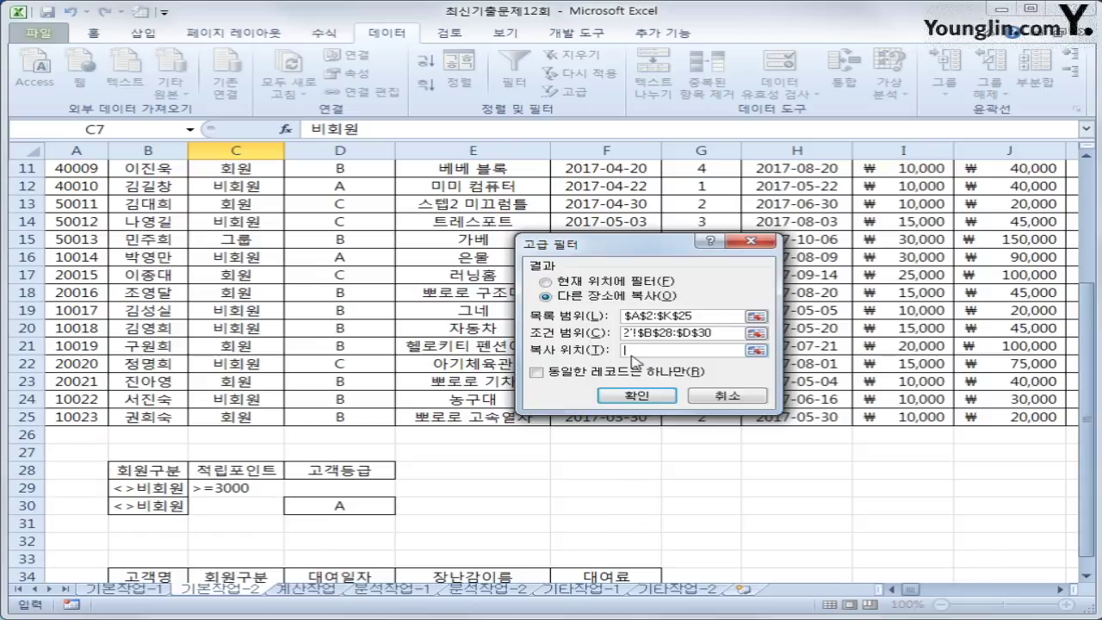
scroll(594, 392, "down", 3)
left_click_drag(160, 416, 606, 416)
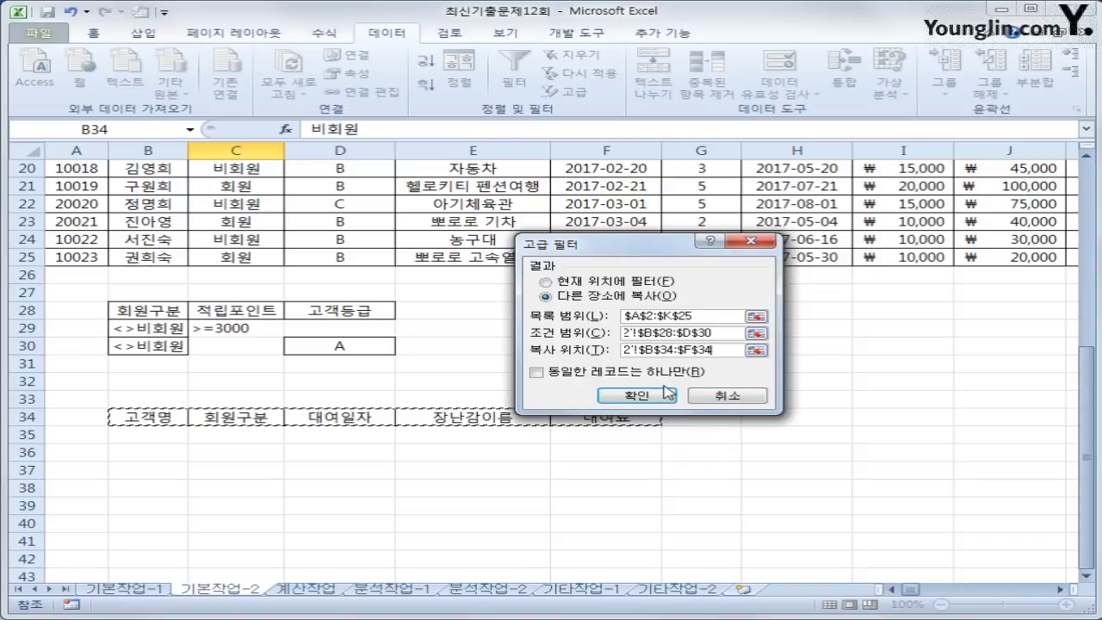
left_click(660, 395)
scroll(768, 480, "down", 6)
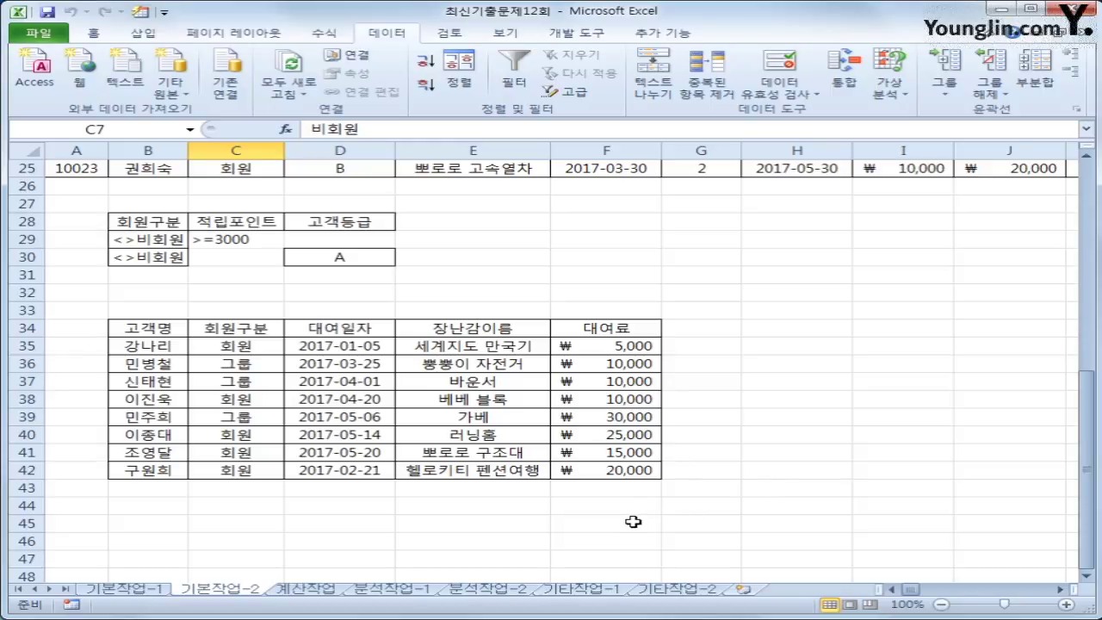
- Select A3:K25 and create a new conditional formatting rule that uses a formula to determine the cells
scroll(632, 522, "up", 8)
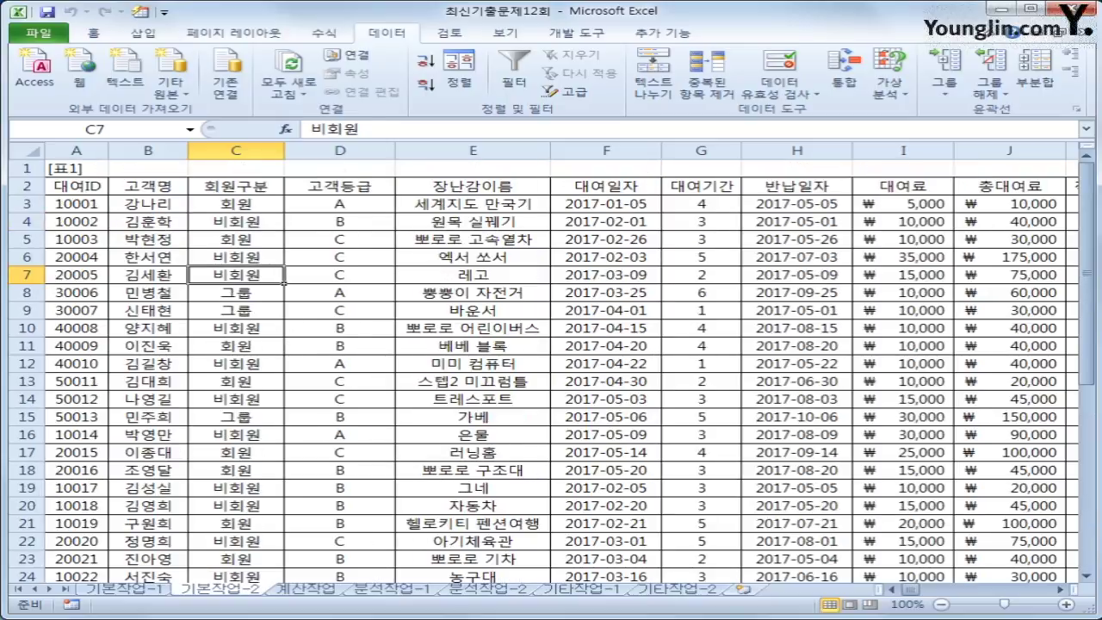
left_click(58, 207)
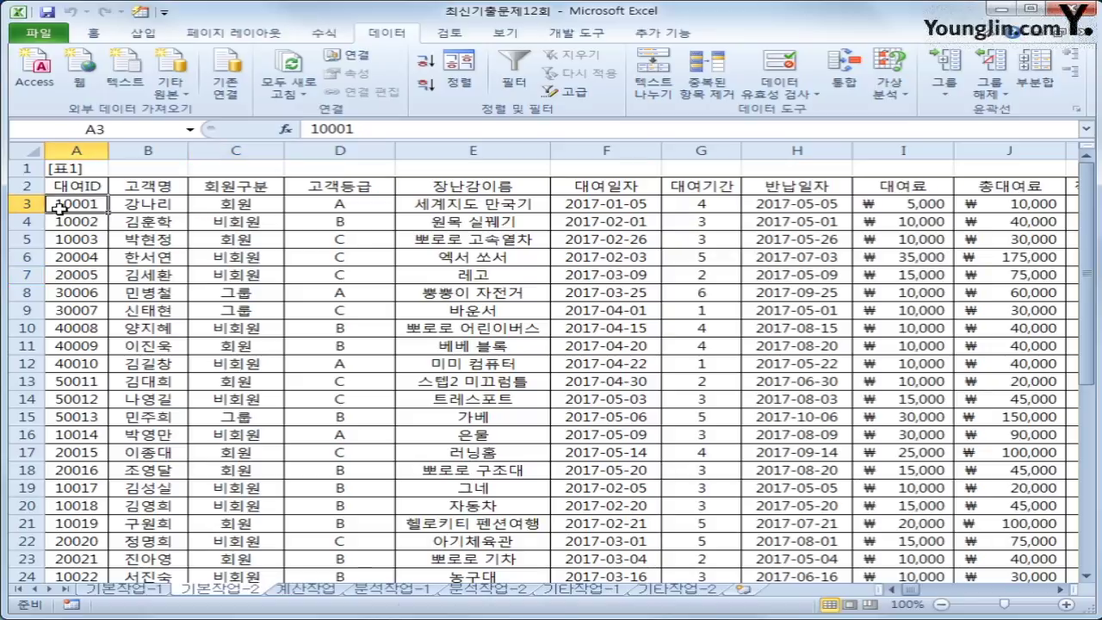
left_click_drag(59, 207, 876, 541)
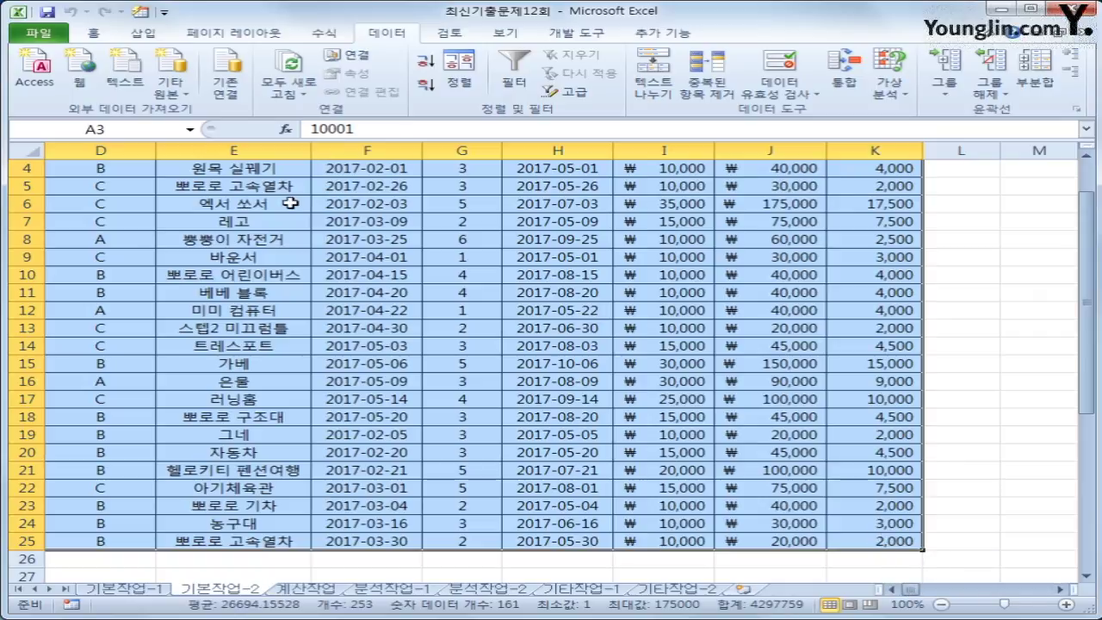
left_click(90, 35)
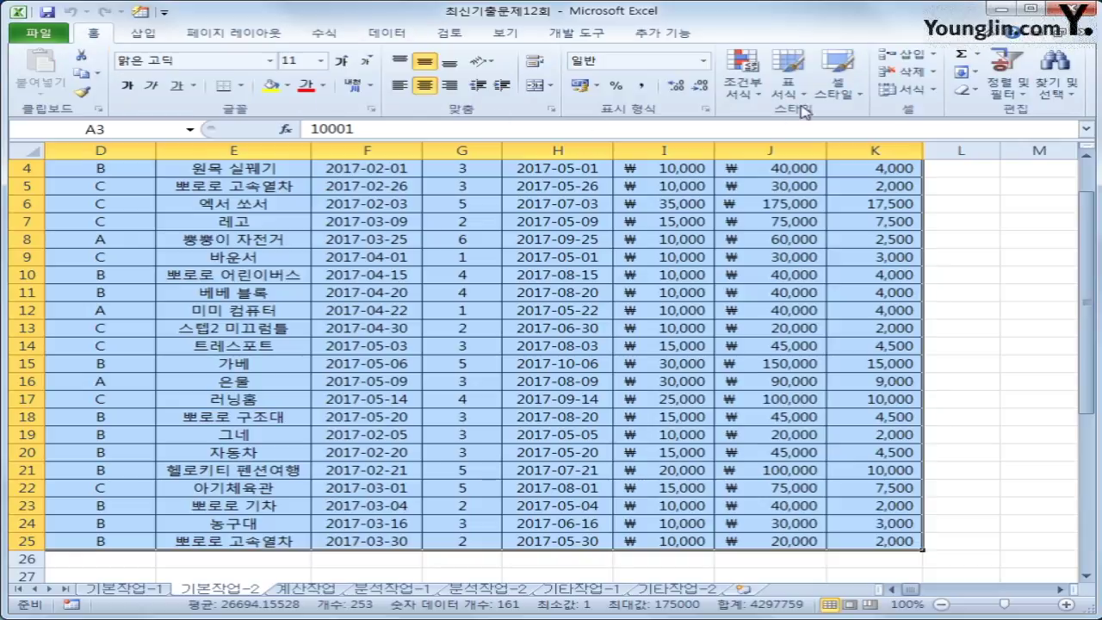
left_click(742, 80)
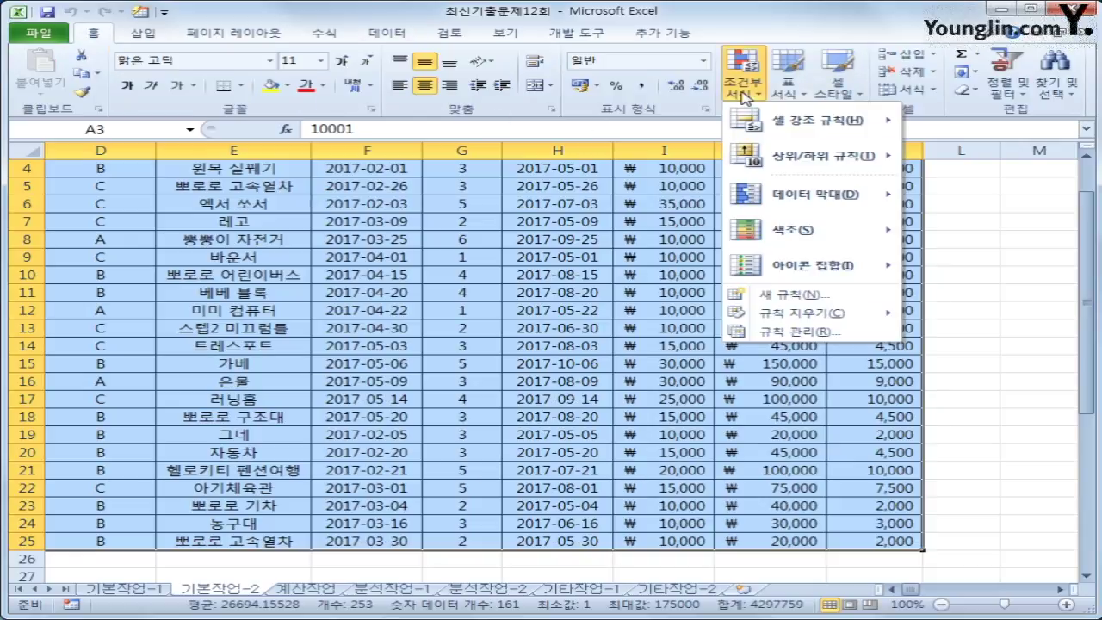
left_click(779, 294)
left_click(513, 292)
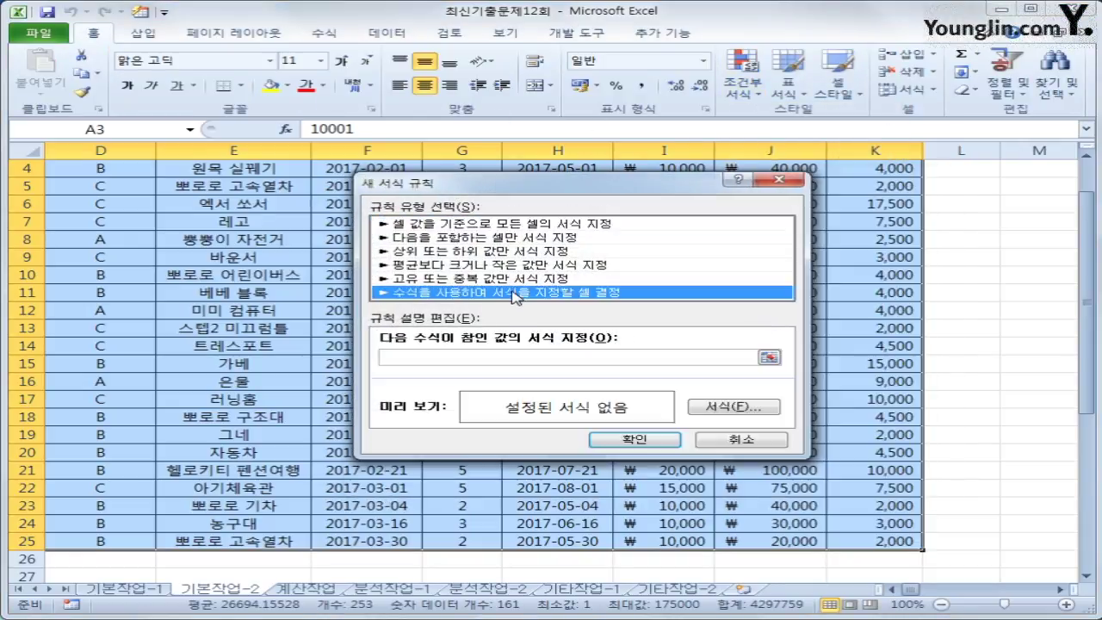
- Start the rule formula with an AND condition testing the first digit of the rental ID: =and(left($A3,1)="1"
left_click(519, 356)
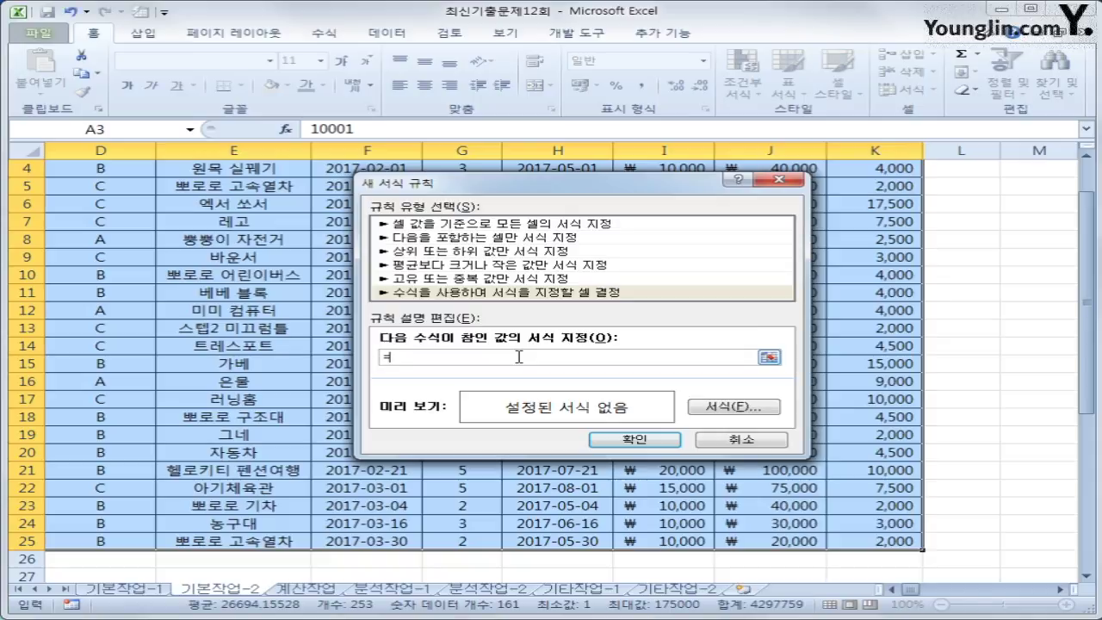
type("d(left(")
scroll(383, 409, "up", 1)
left_click_drag(487, 188, 552, 272)
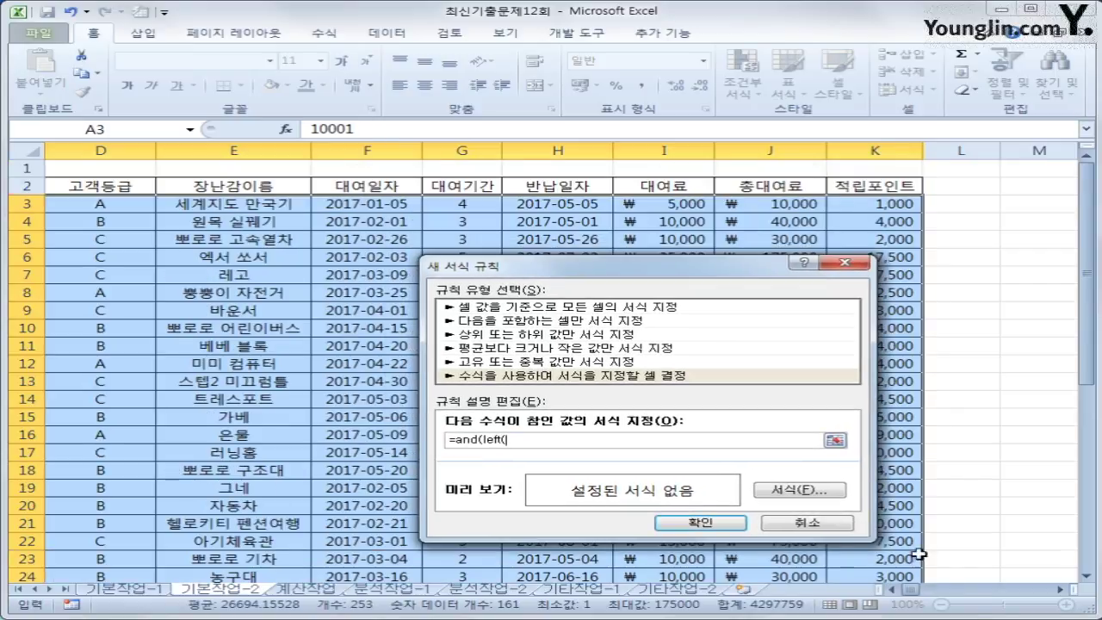
left_click_drag(912, 593, 892, 592)
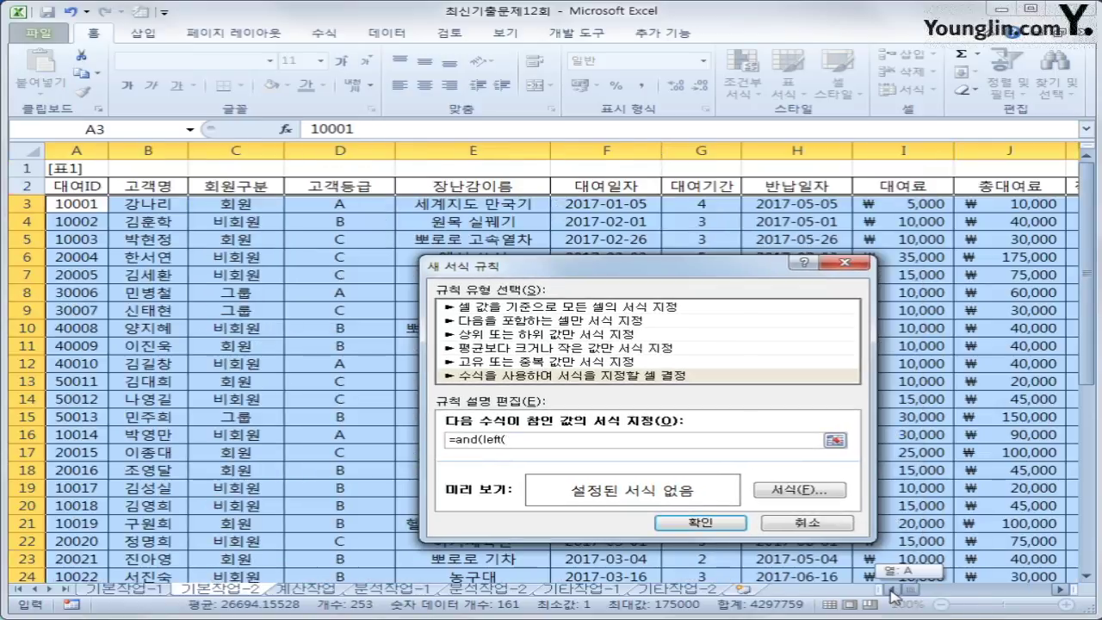
left_click(79, 204)
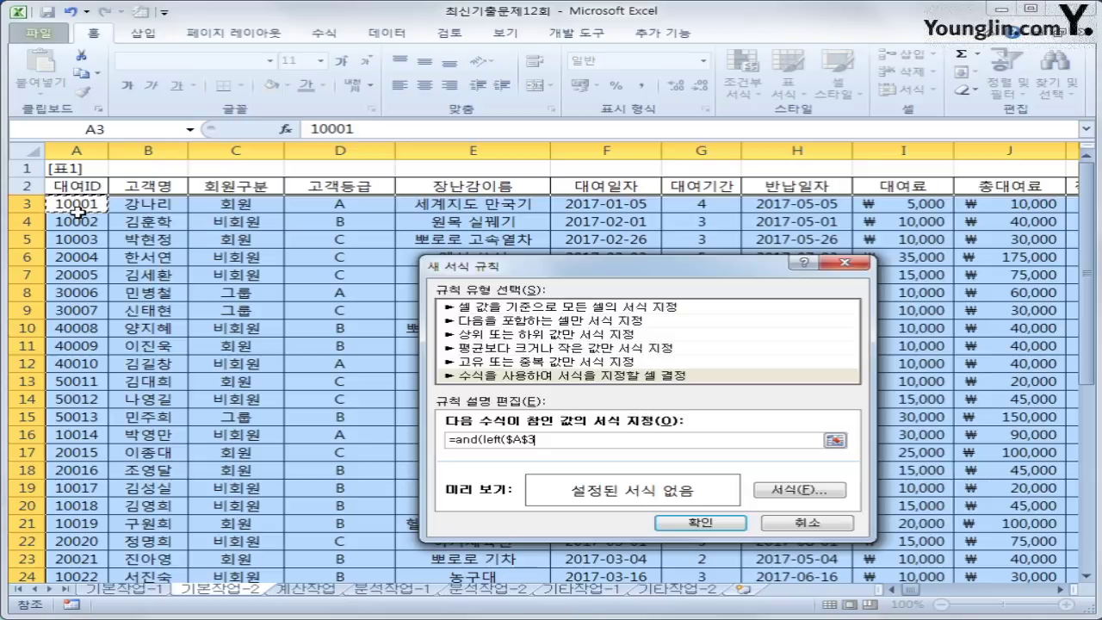
key("F4")
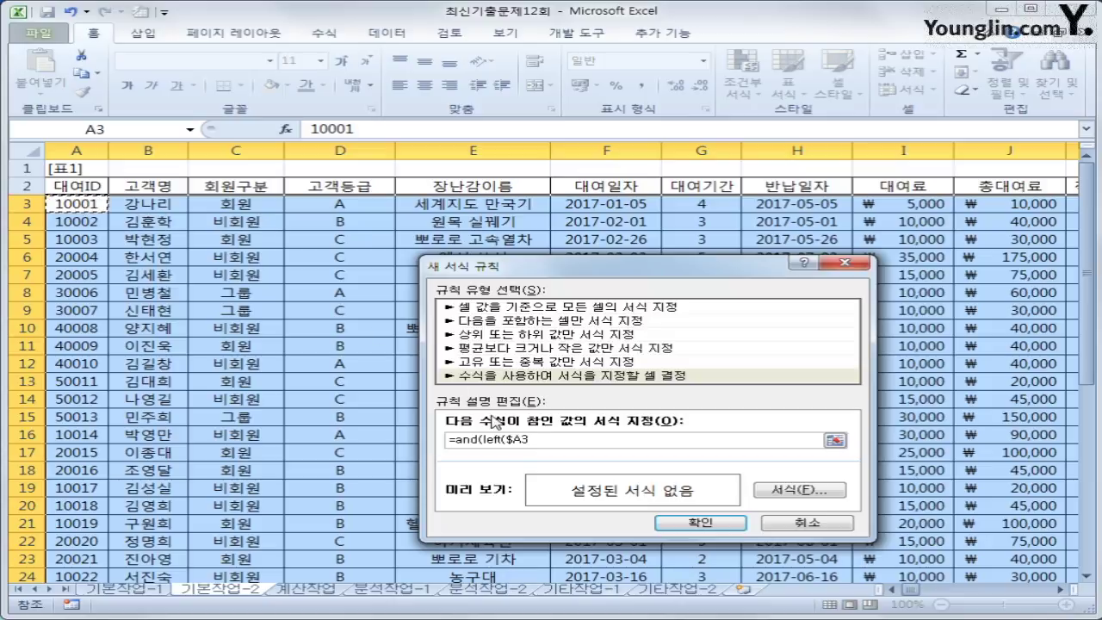
type(",1")
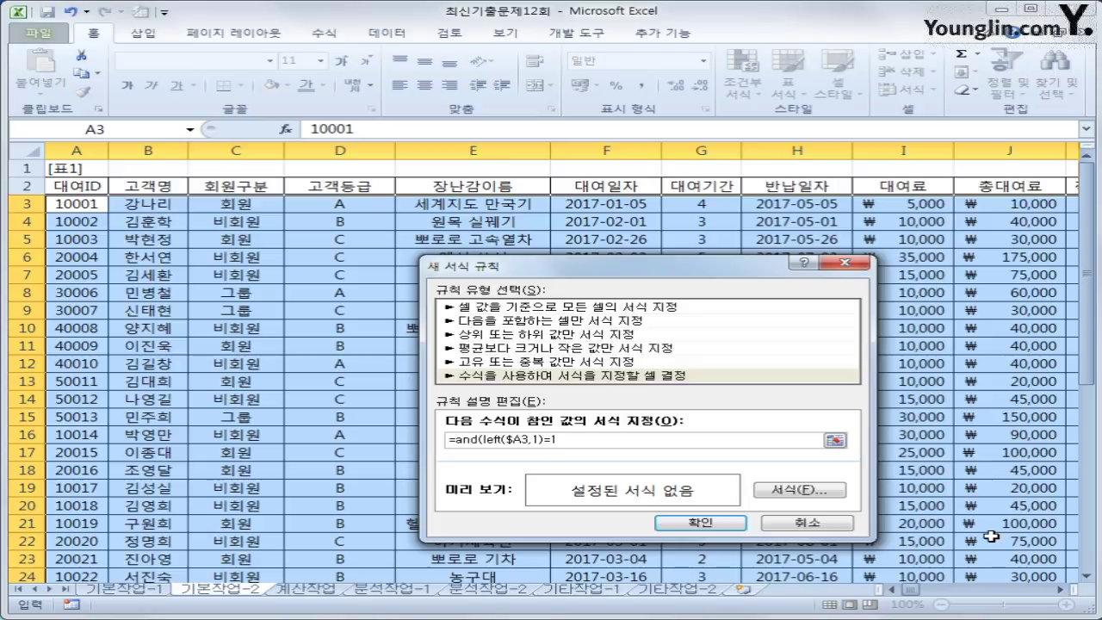
type(")=1+$")
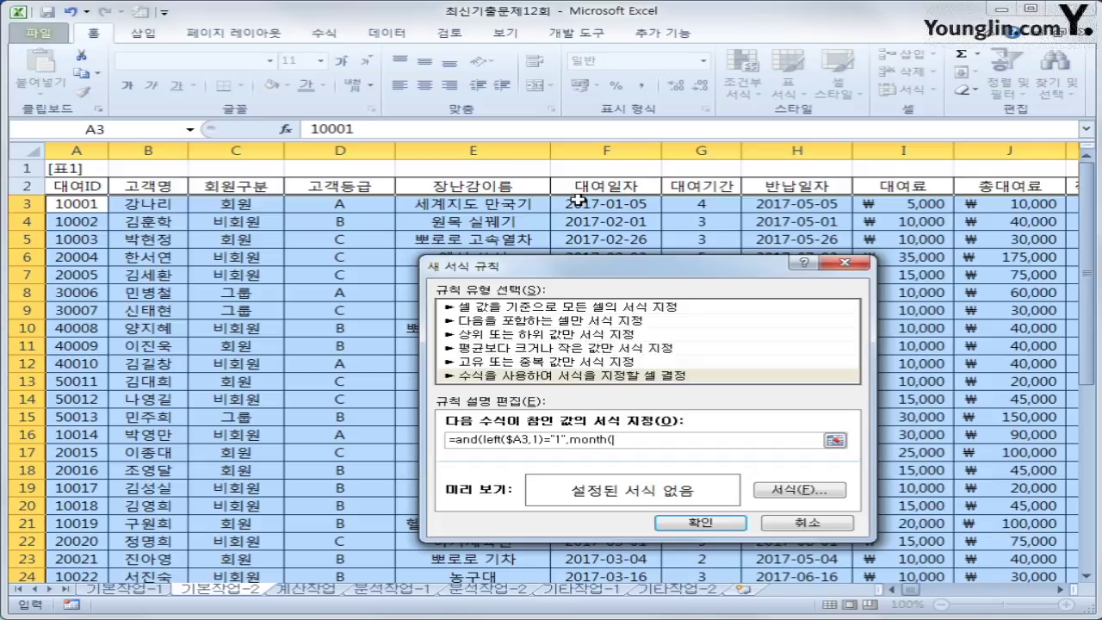
- Complete the rule formula with the return-month condition month($H3)=5, keeping only column H absolute
left_click(809, 202)
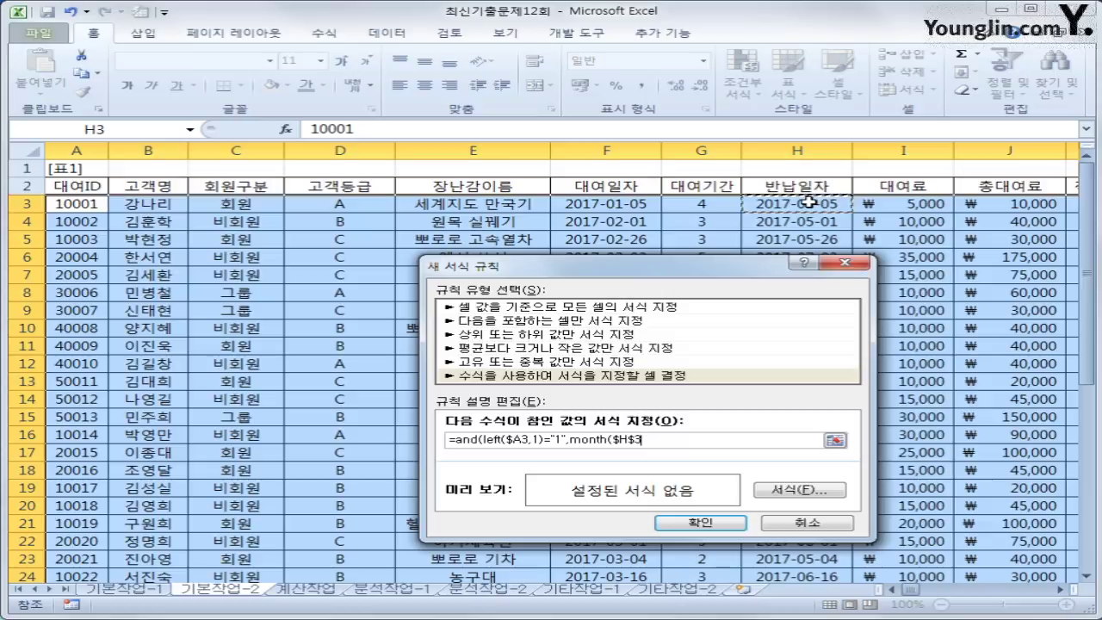
key("F4")
key("F4")
type(")=5")
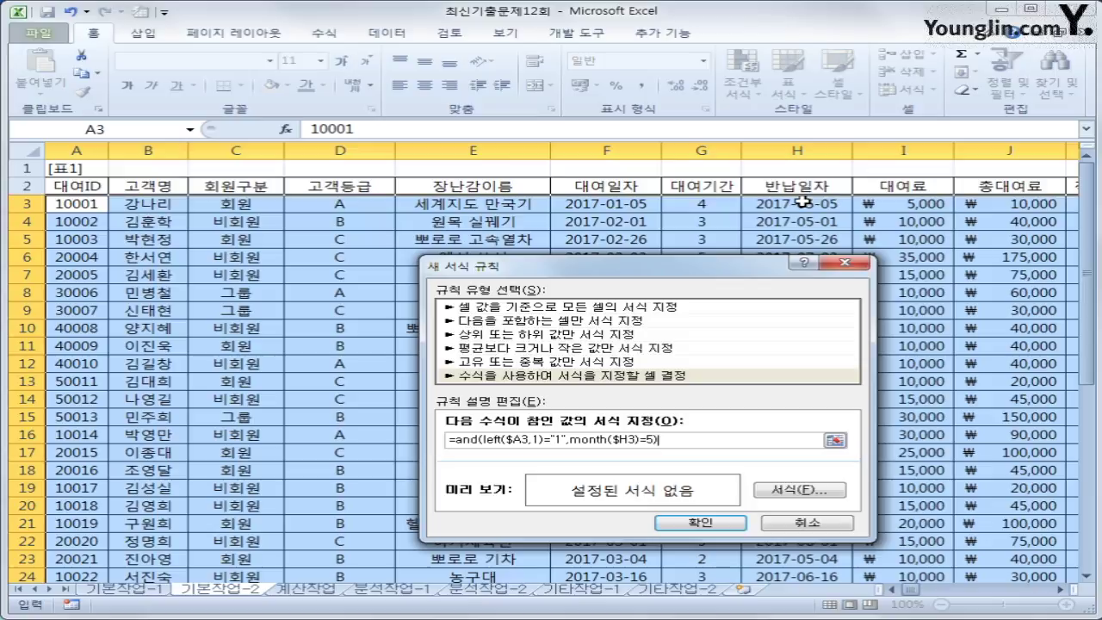
- Set the rule's format to italic (기울임꼴) with the standard blue (파랑) font color and apply the rule to the table
left_click(799, 497)
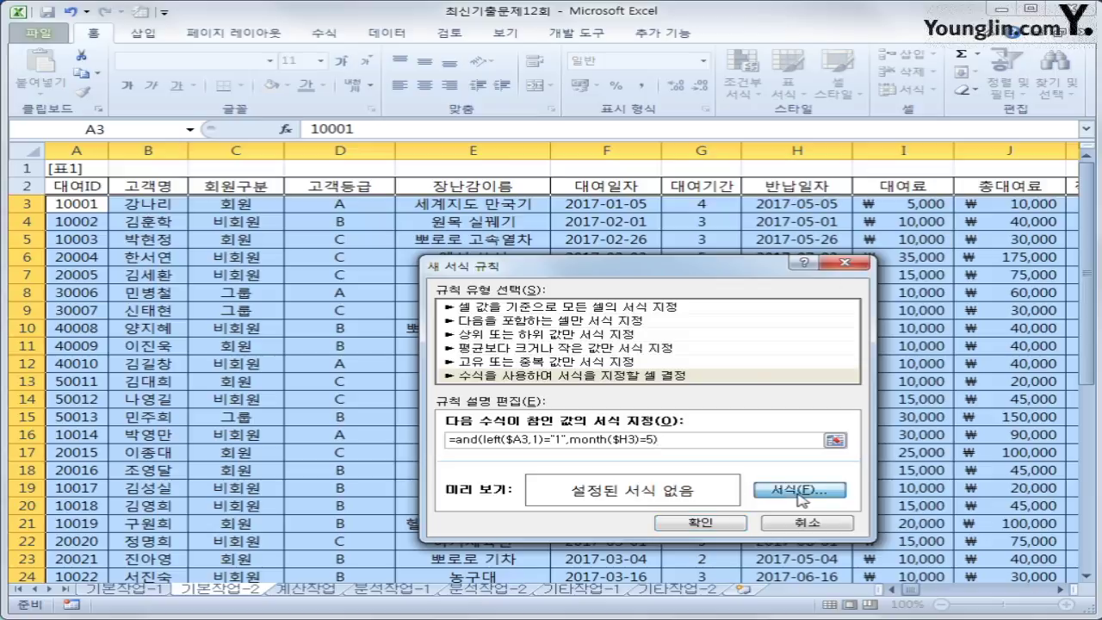
left_click(733, 229)
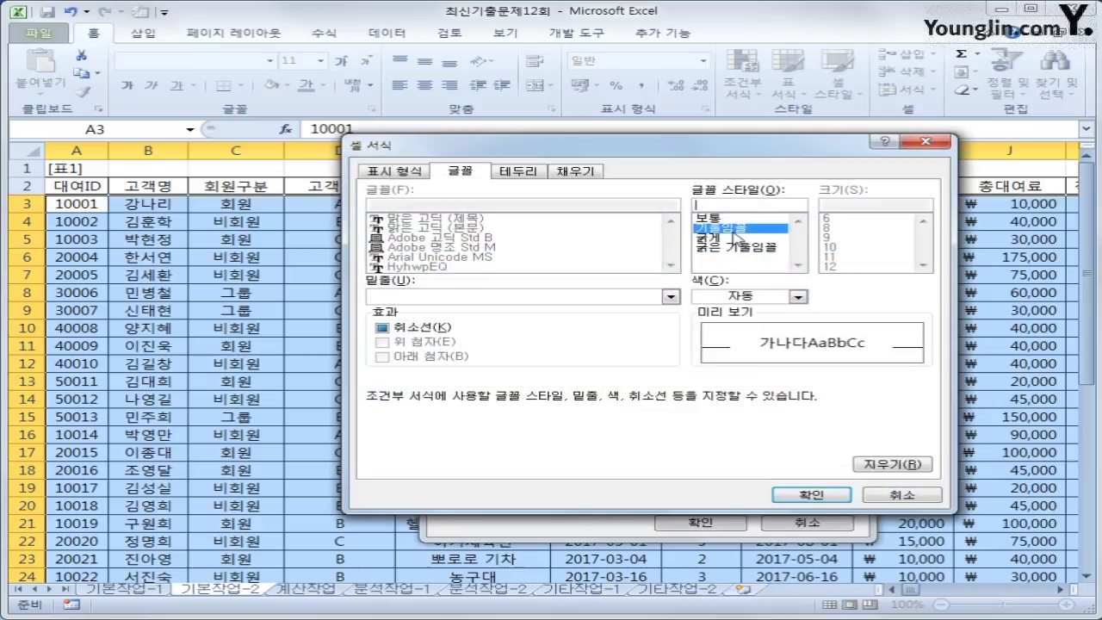
left_click(745, 297)
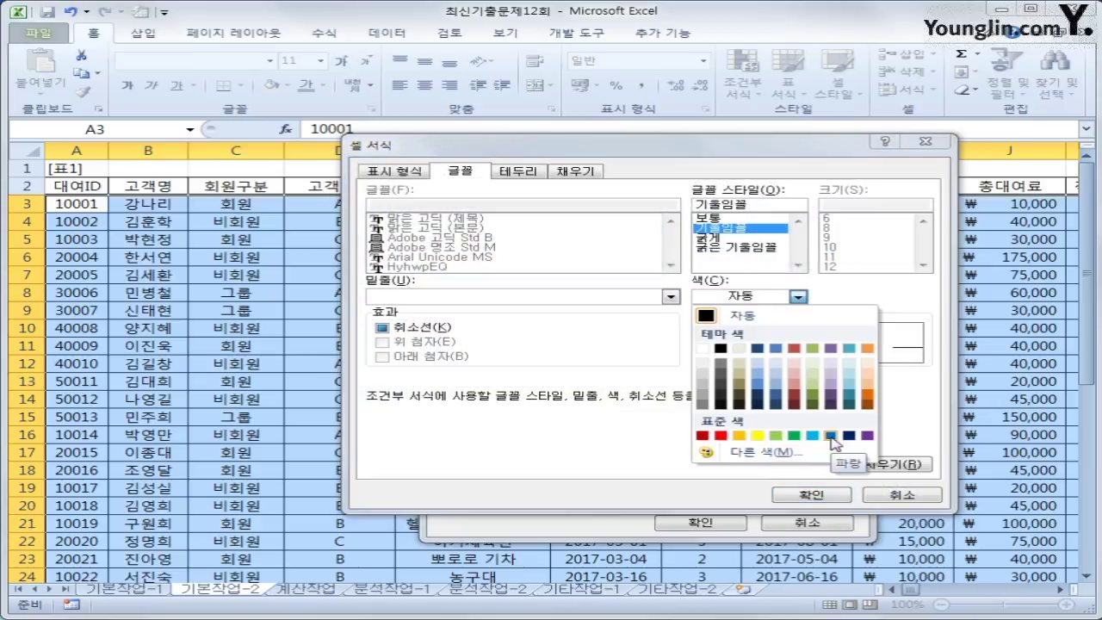
left_click(830, 436)
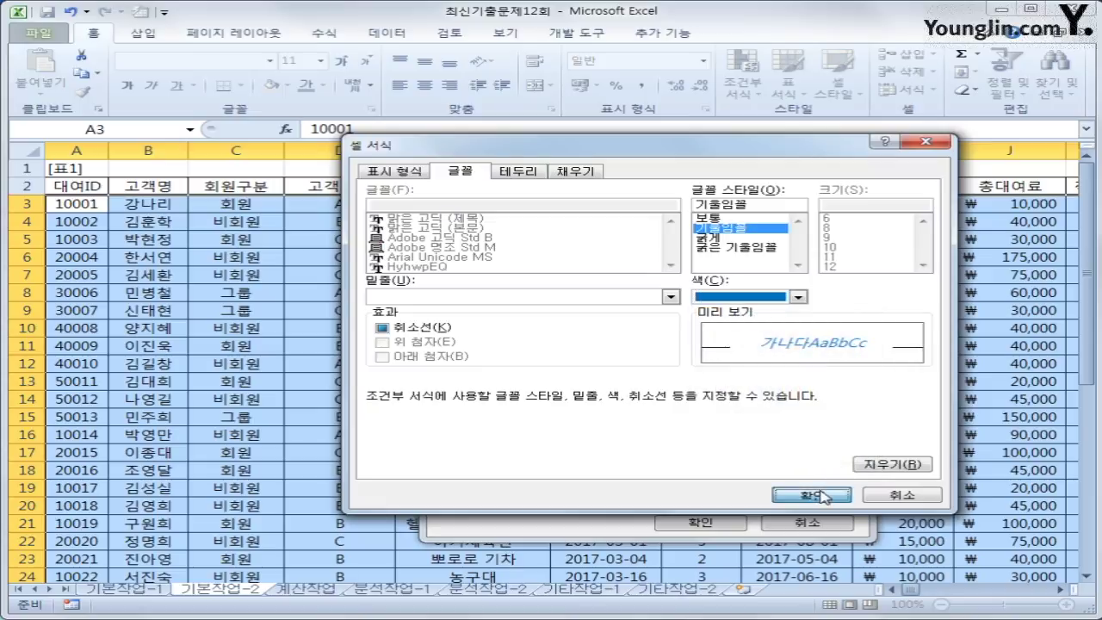
left_click(822, 496)
left_click(710, 522)
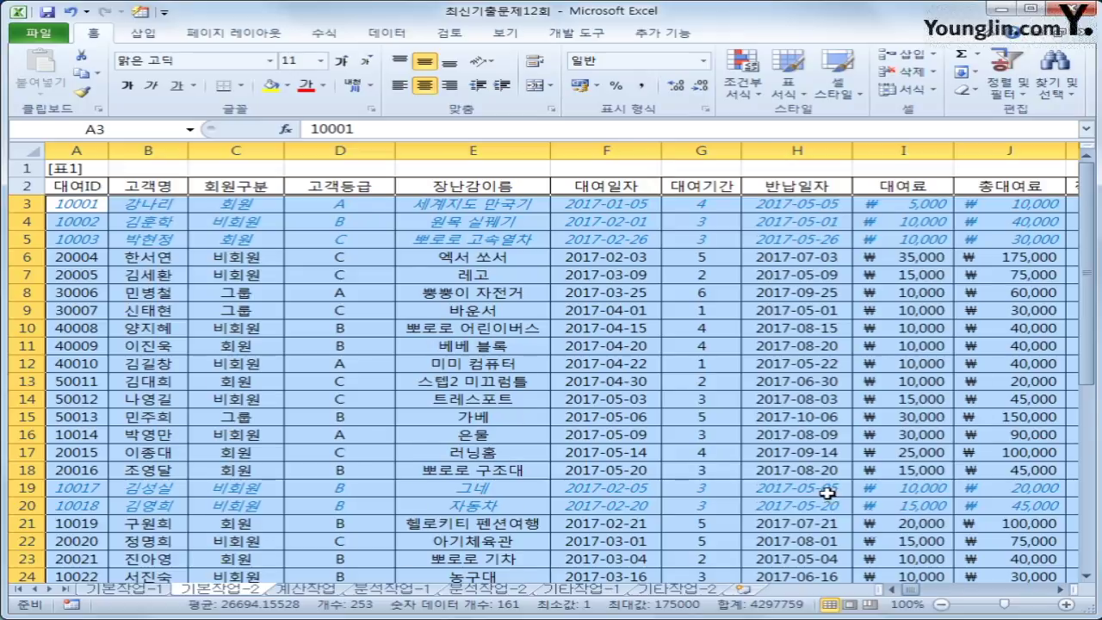
scroll(826, 493, "down", 2)
scroll(826, 493, "up", 2)
left_click(67, 169)
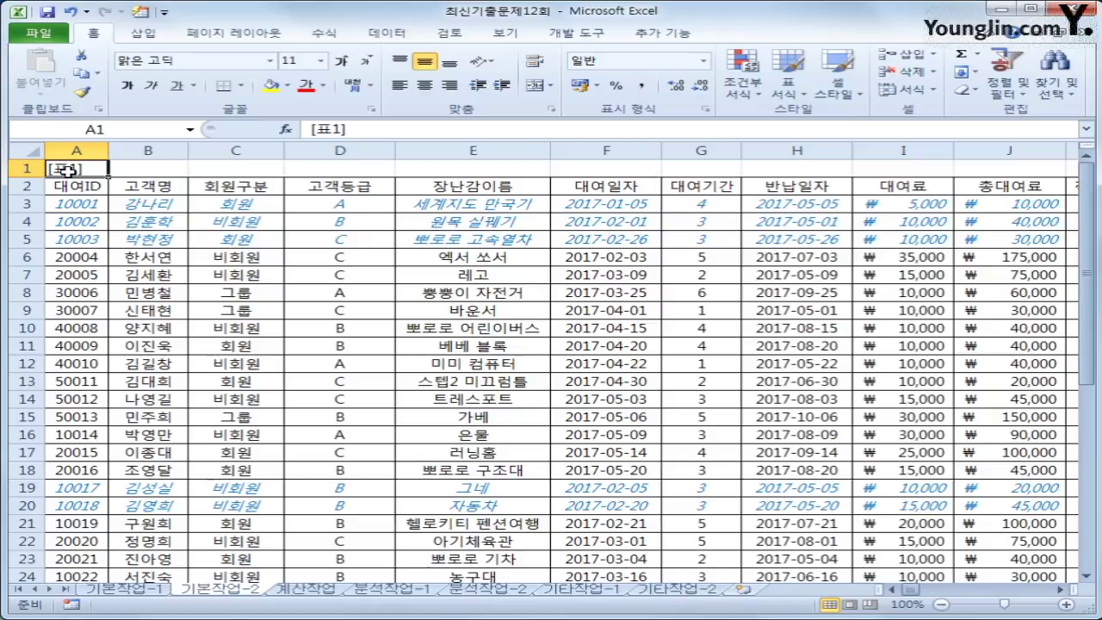
- Open the 계산작업 sheet and examine the 대여일자, 대여기간 and 반납일 cells in row 4 of 표1
left_click(303, 588)
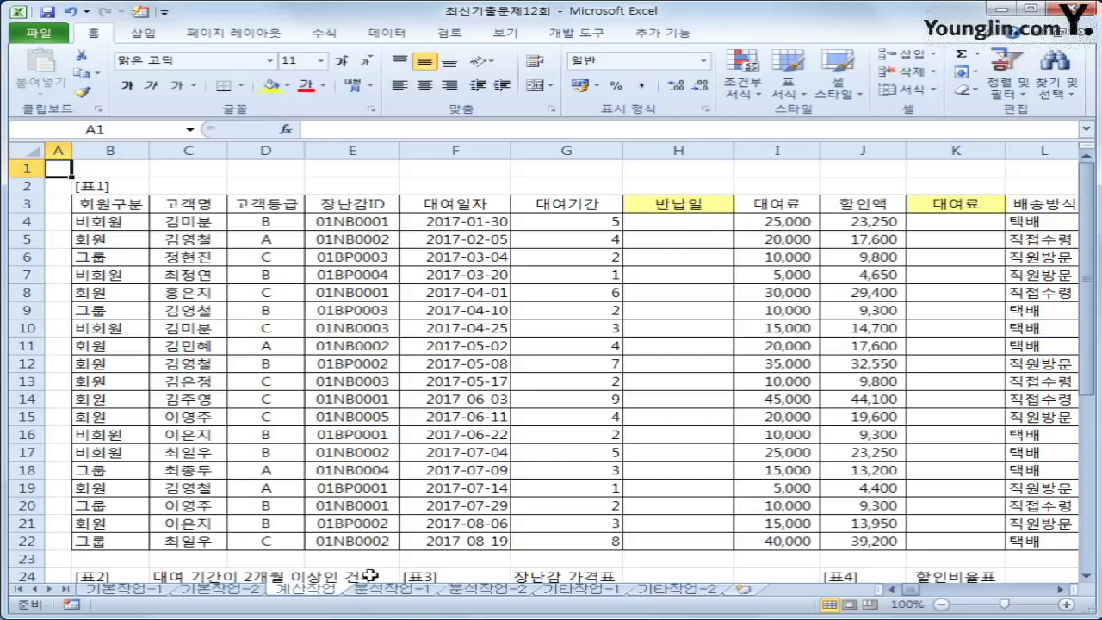
left_click(696, 230)
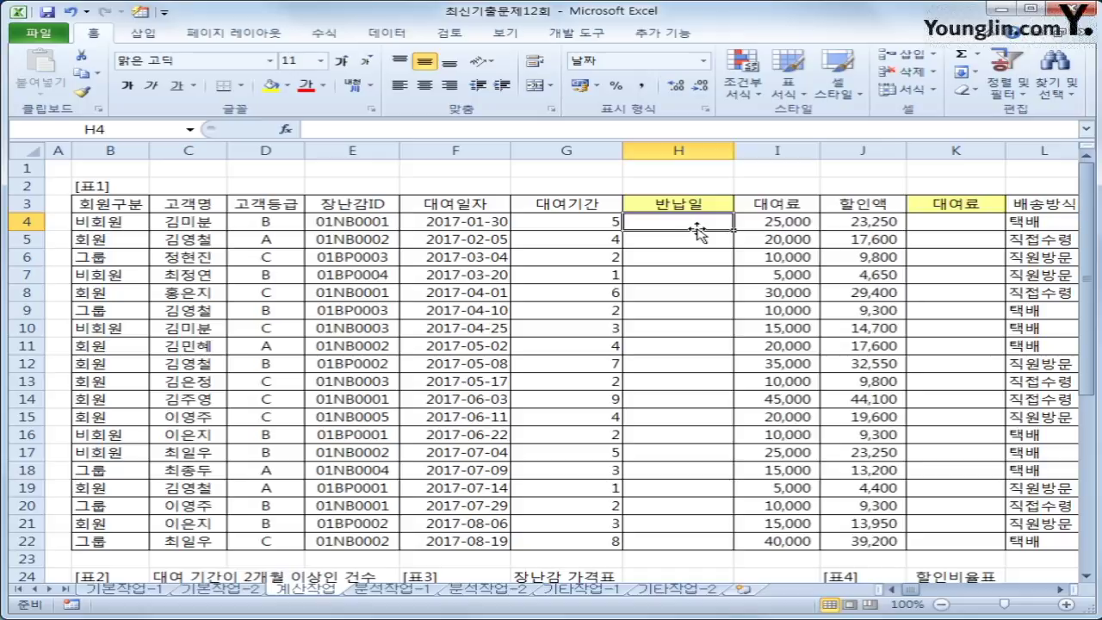
left_click(433, 221)
left_click(586, 221)
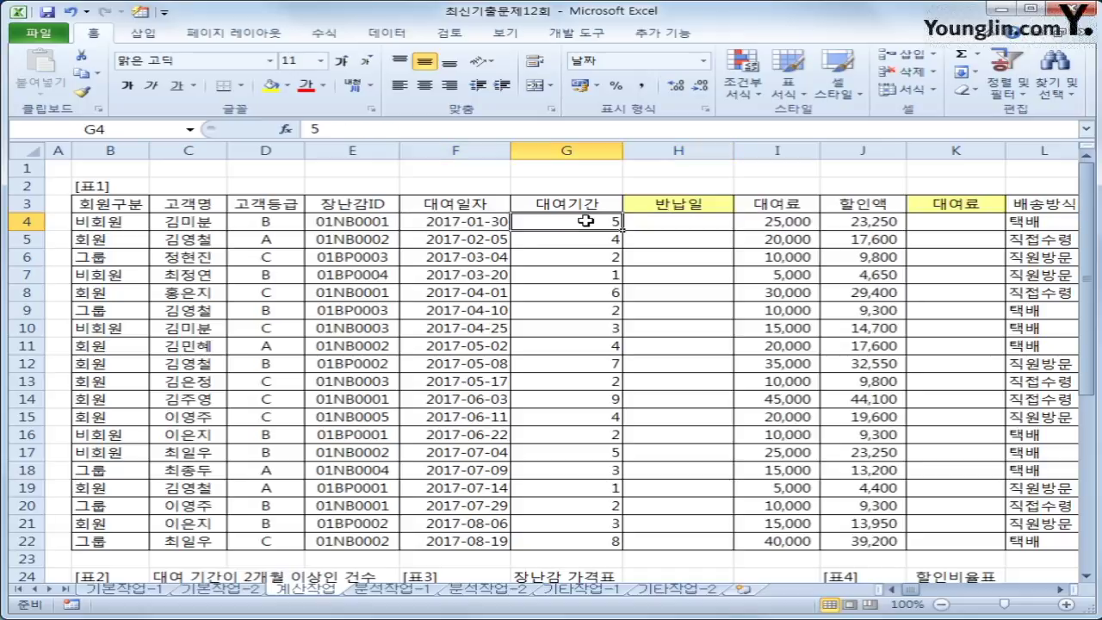
left_click(671, 221)
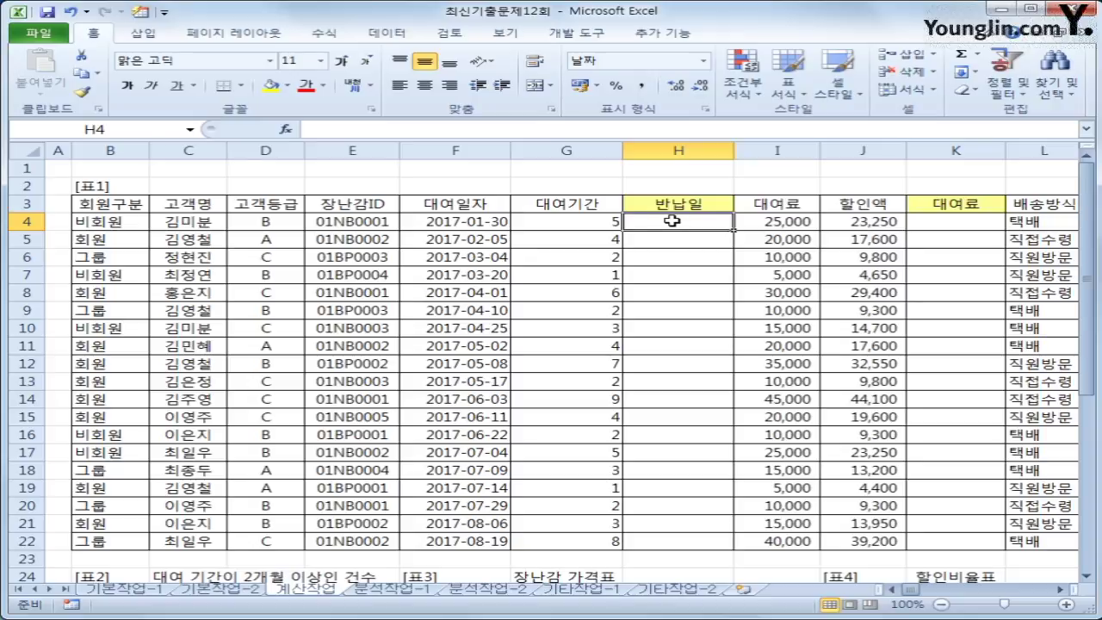
left_click(445, 221)
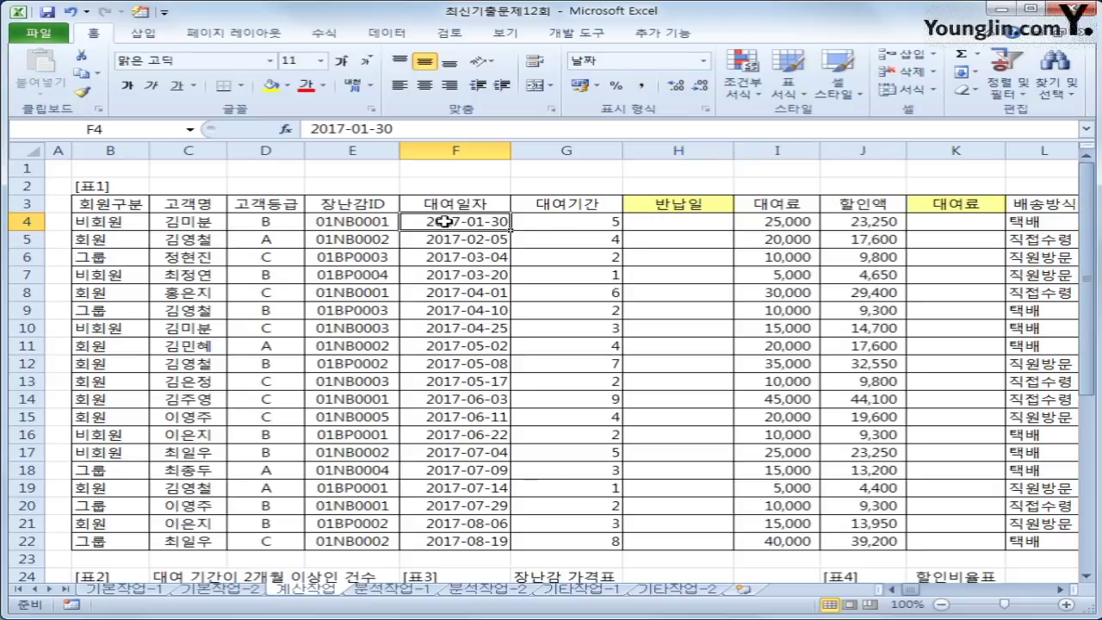
left_click(561, 222)
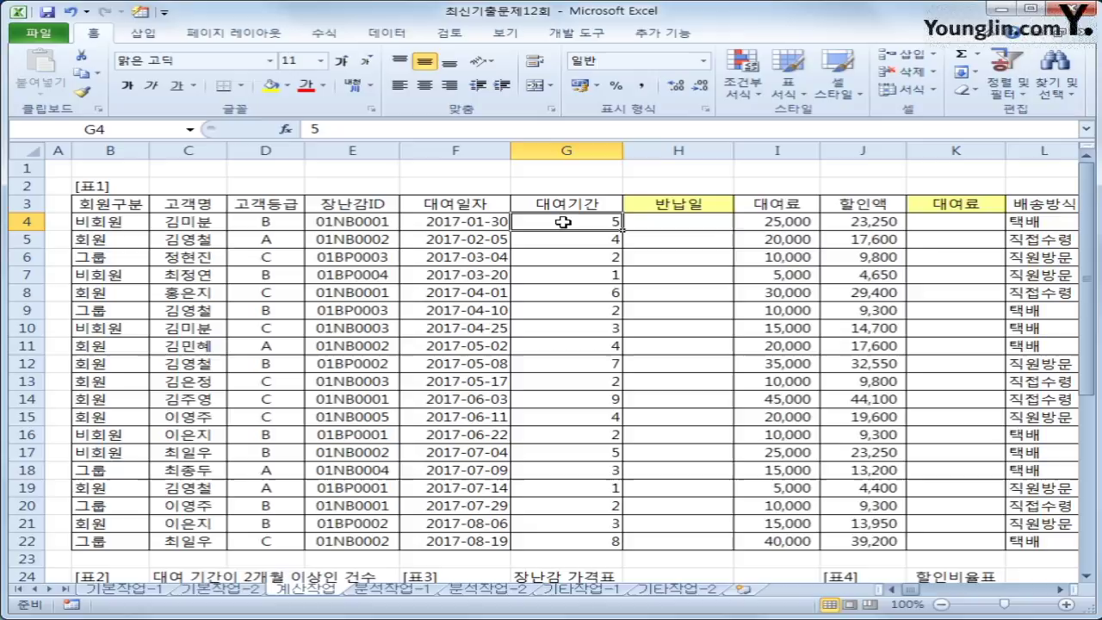
- Start a DATE formula in H4 under 반납일 with the year of the rental date in F4 as its first argument
left_click(705, 223)
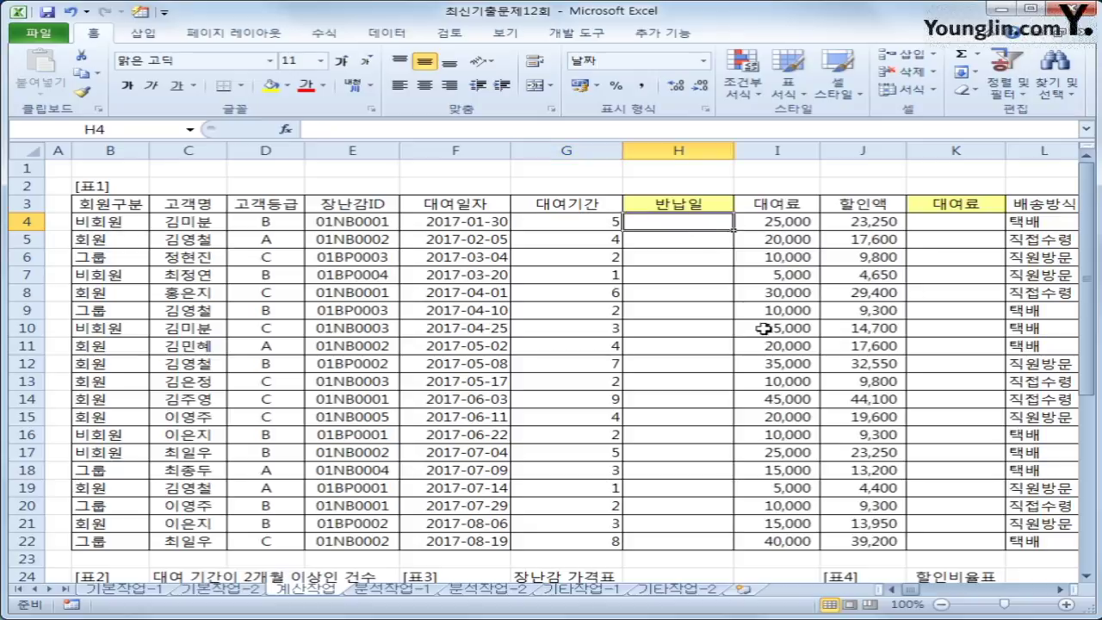
type("=")
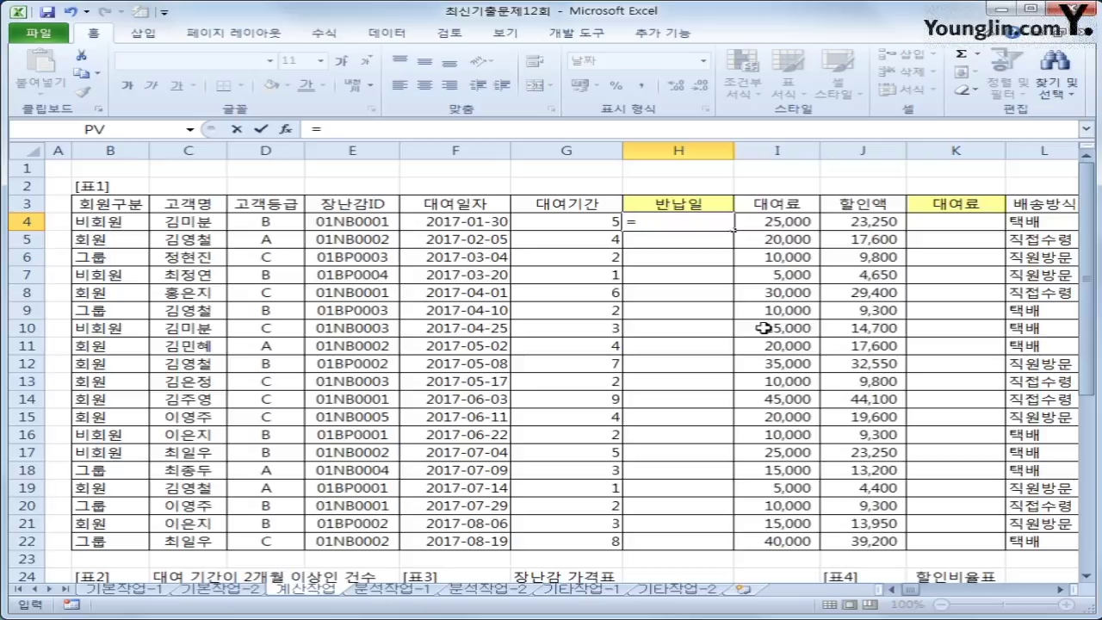
type("date")
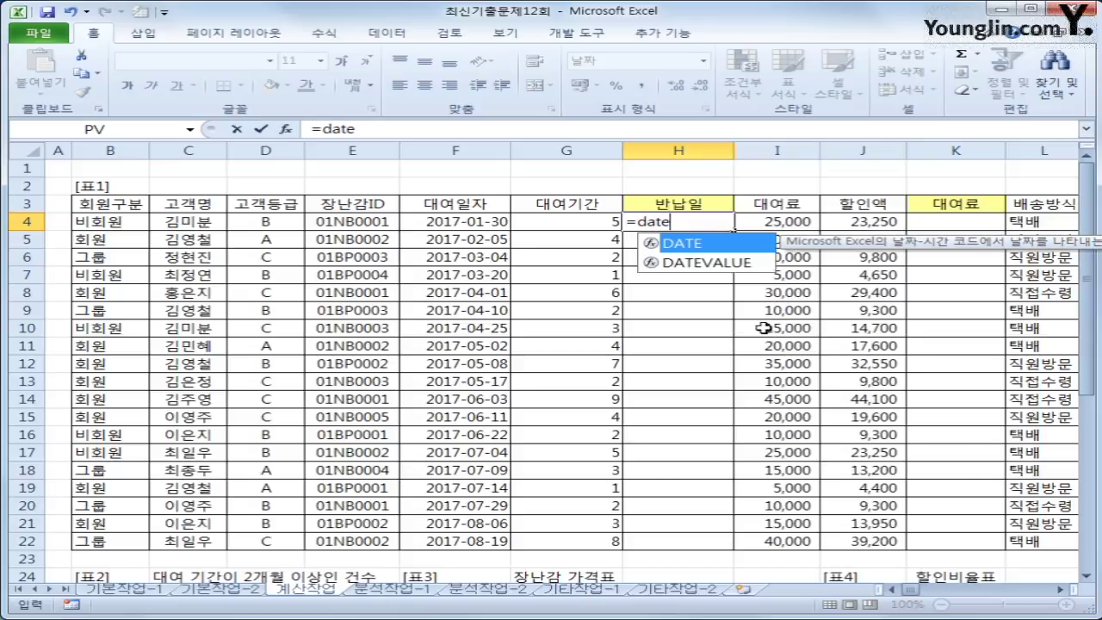
type("(ya")
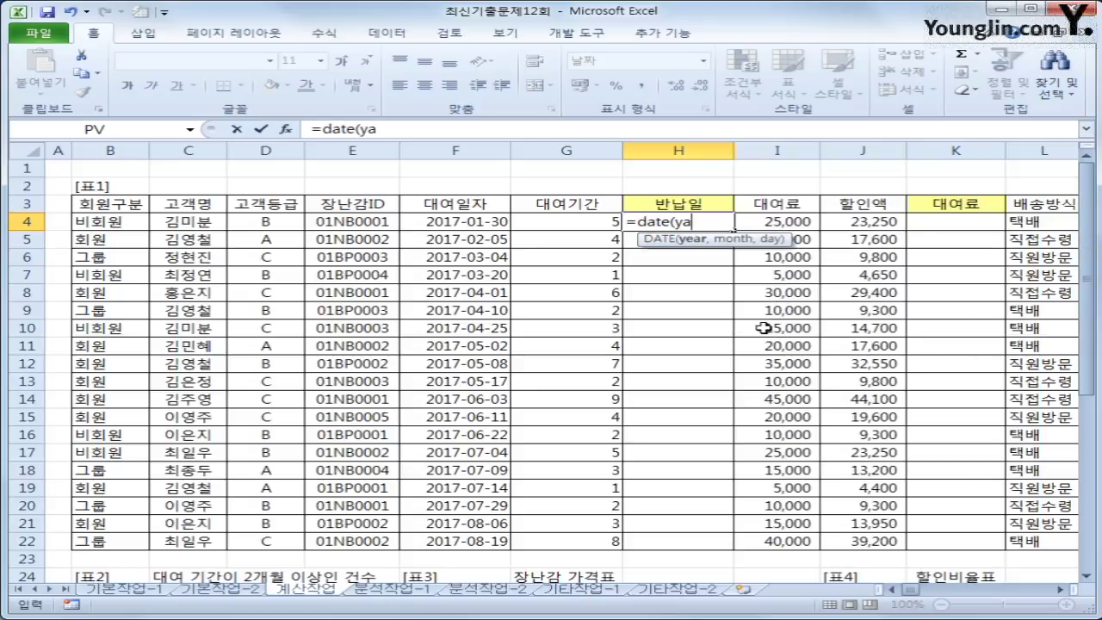
type("r")
key("BackSpace")
key("BackSpace")
type("ear(")
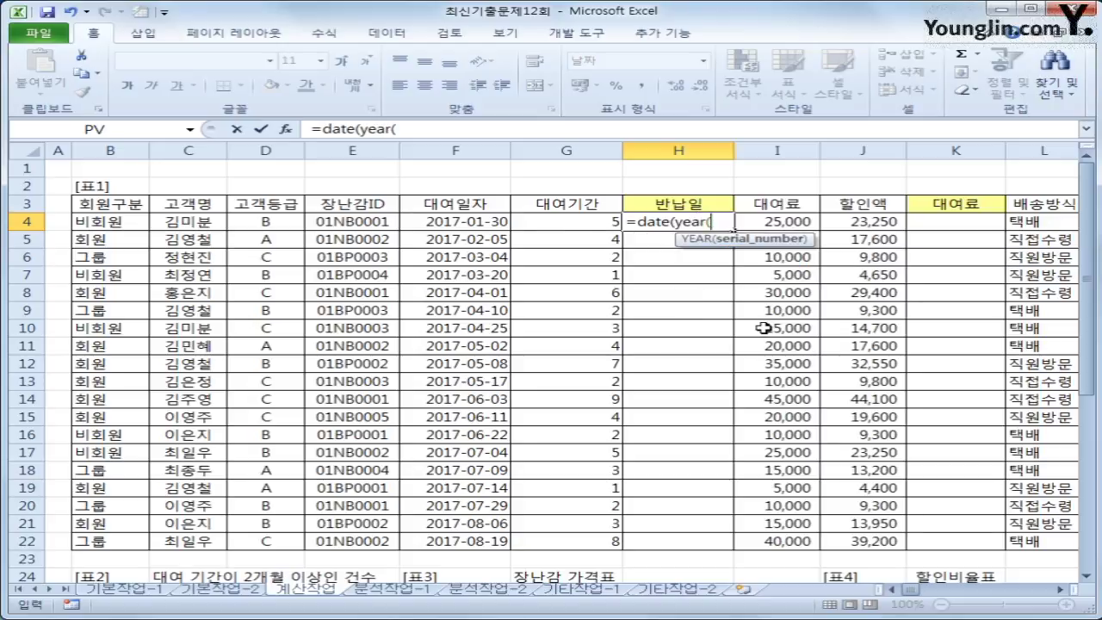
key("Left")
key("Left")
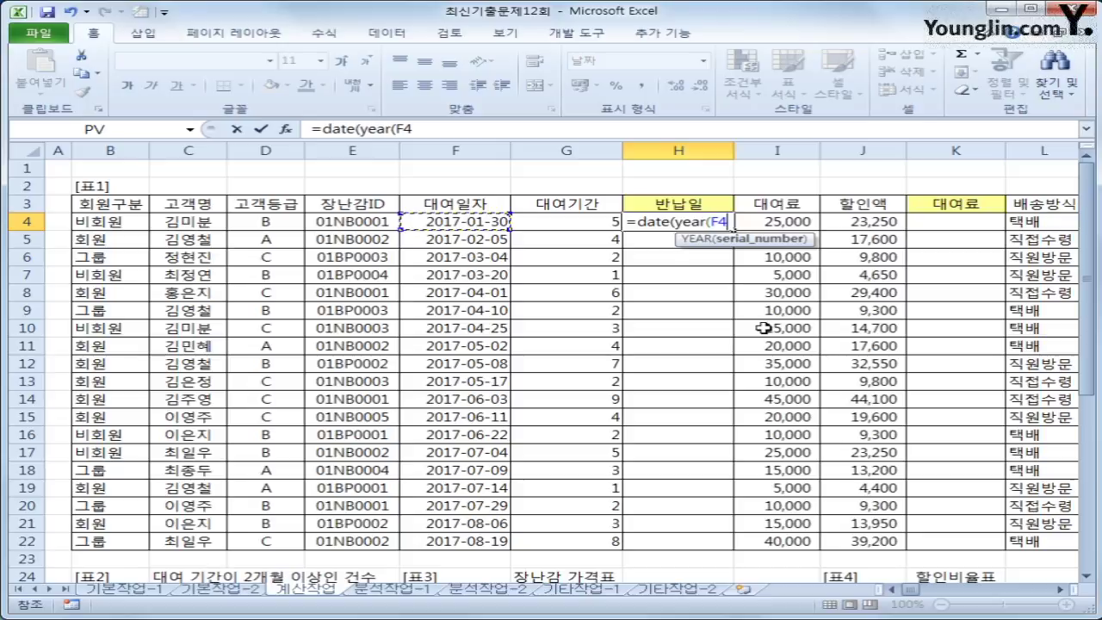
- Add month(F4)+G4 as the month argument of the DATE formula in H4
type("),month(")
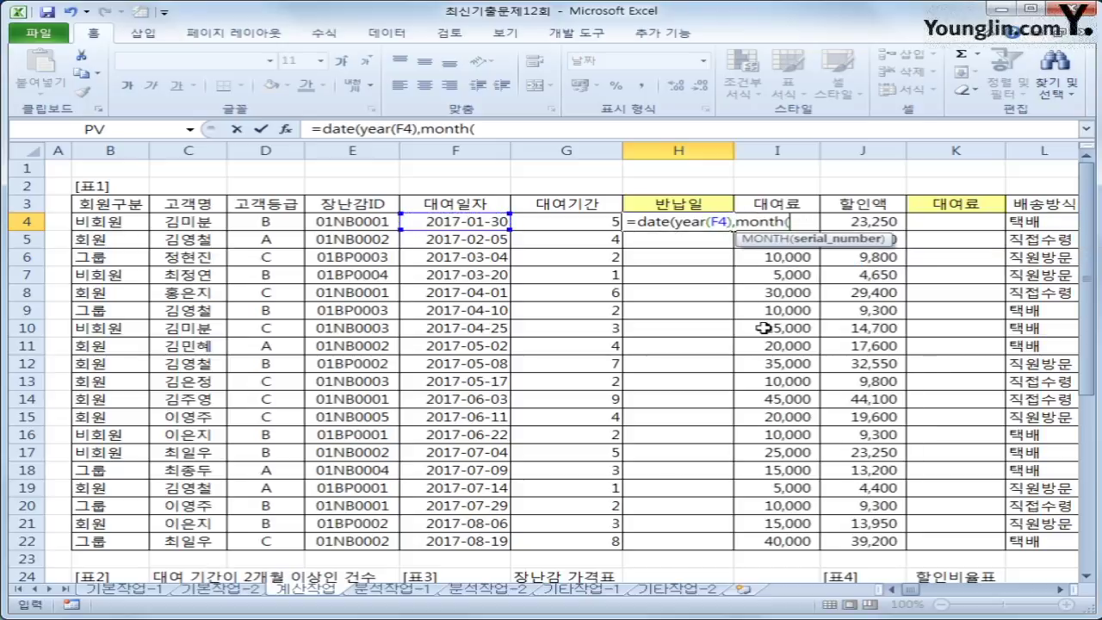
key("Left")
key("Left")
type(")")
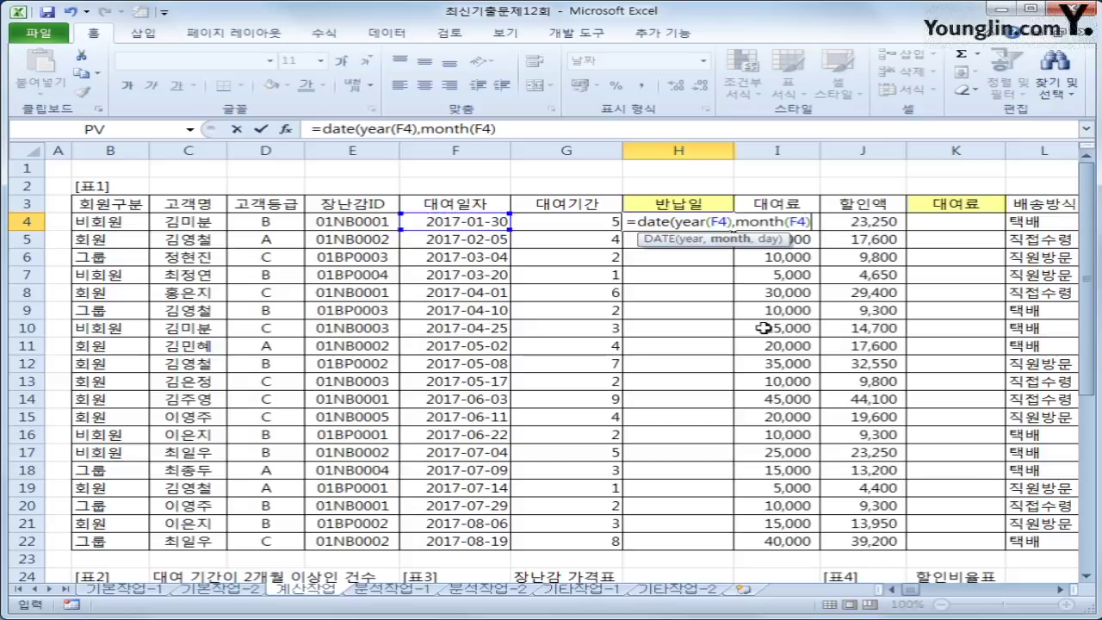
type("+")
key("Left")
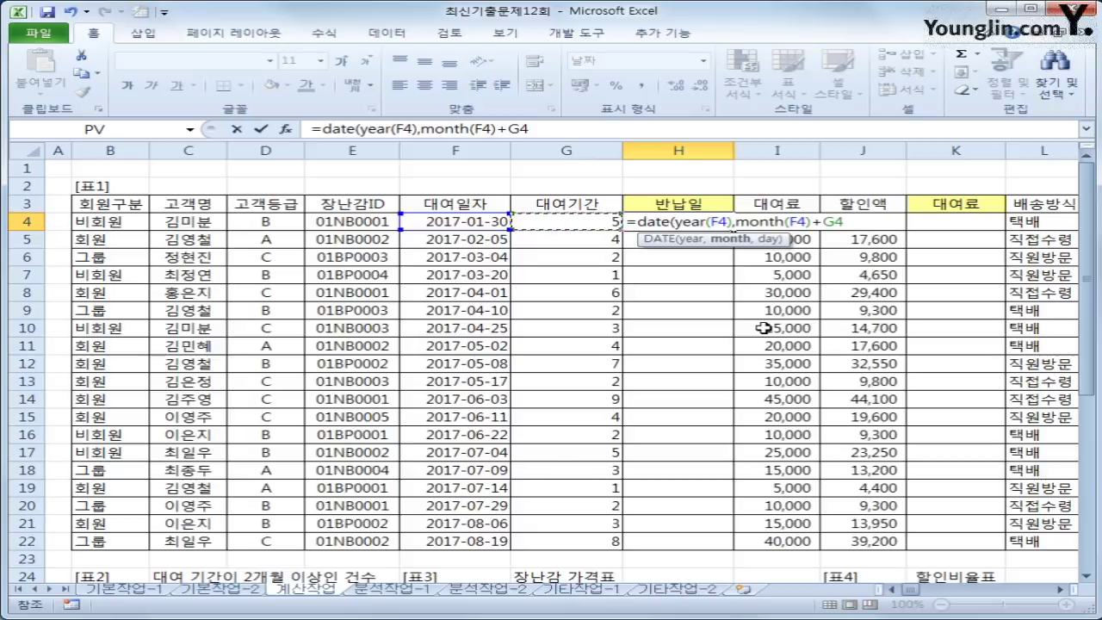
- Finish the H4 formula with day(F4) as the day argument and fill it down through H22
type(",day(")
key("Left")
key("Left")
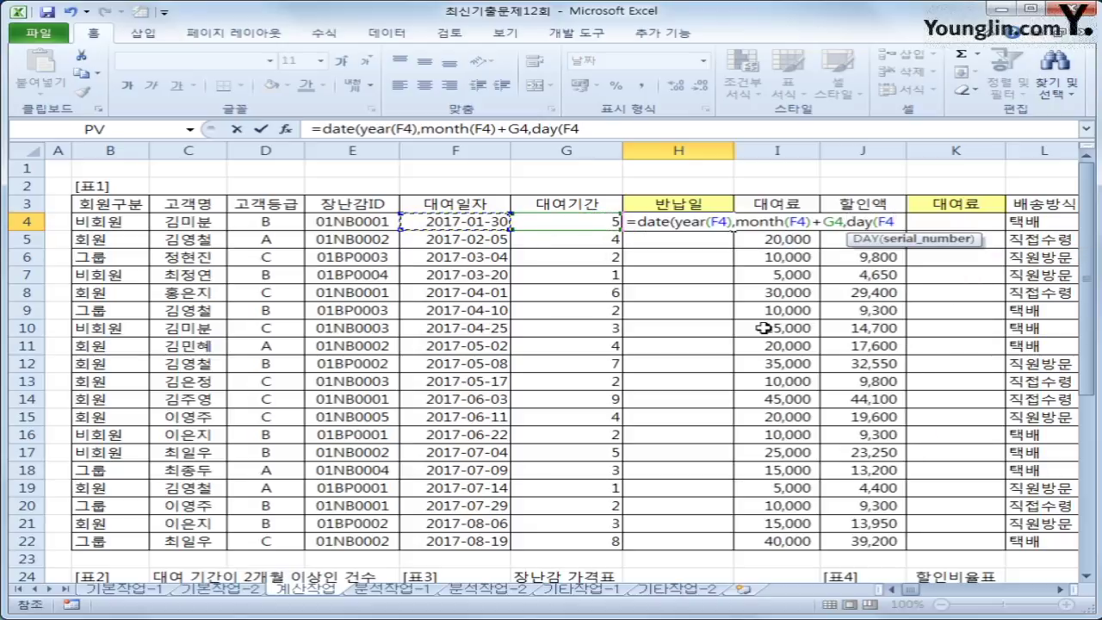
type("))")
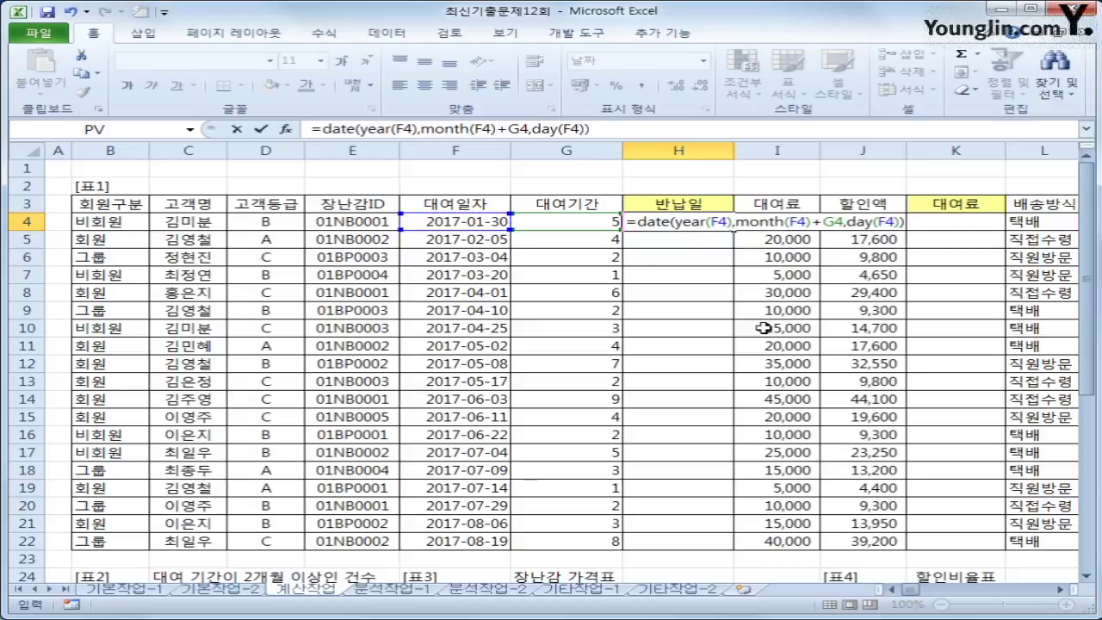
key("Return")
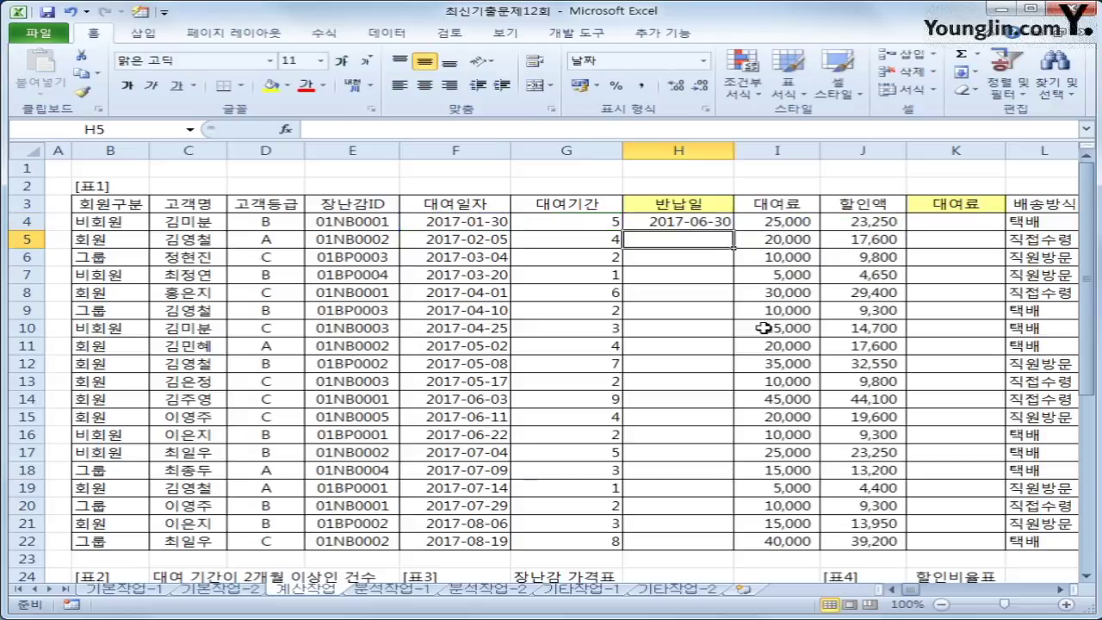
key("Up")
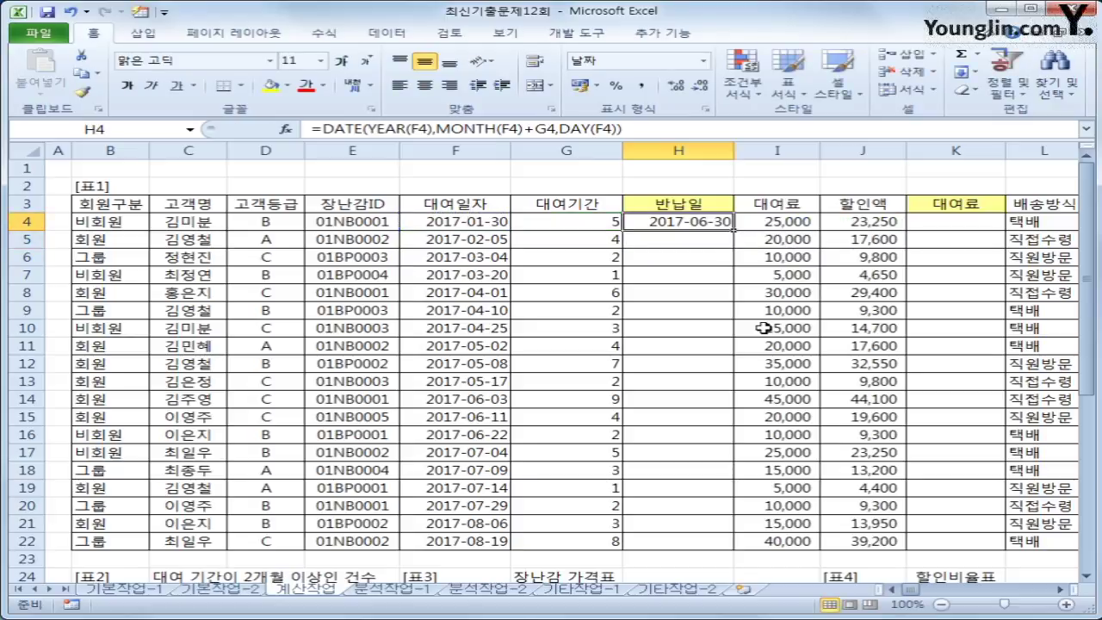
double_click(733, 229)
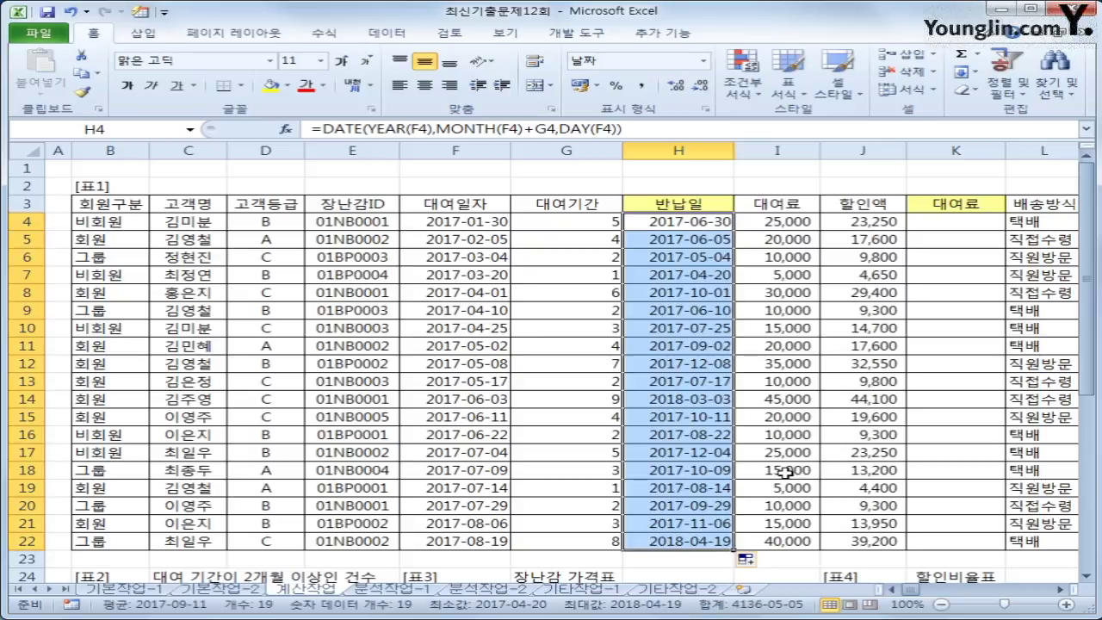
- Start an AVERAGE formula in D38 of 표5, where grade A meets category NB
scroll(745, 442, "down", 4)
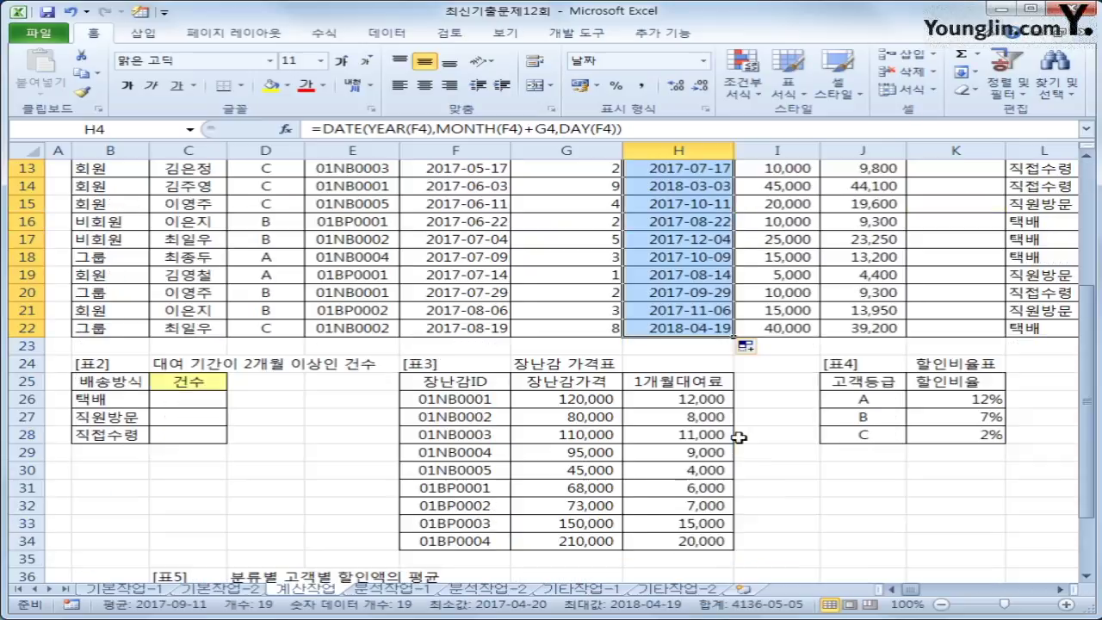
left_click(160, 387)
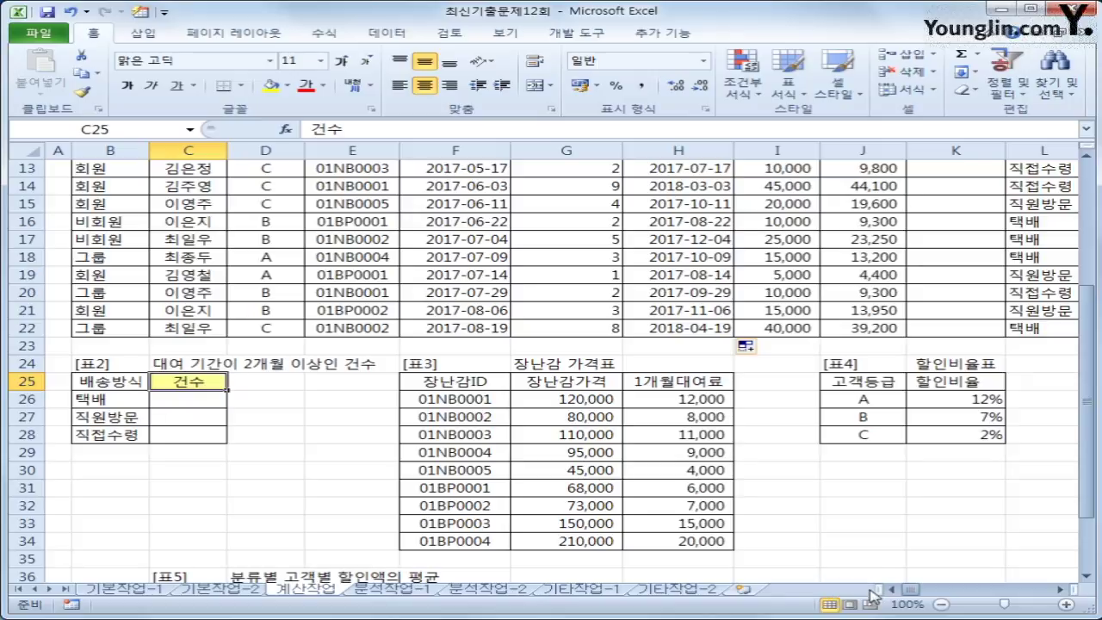
mouse_move(900, 590)
left_mouse_down()
mouse_move(923, 594)
mouse_move(896, 592)
left_mouse_up()
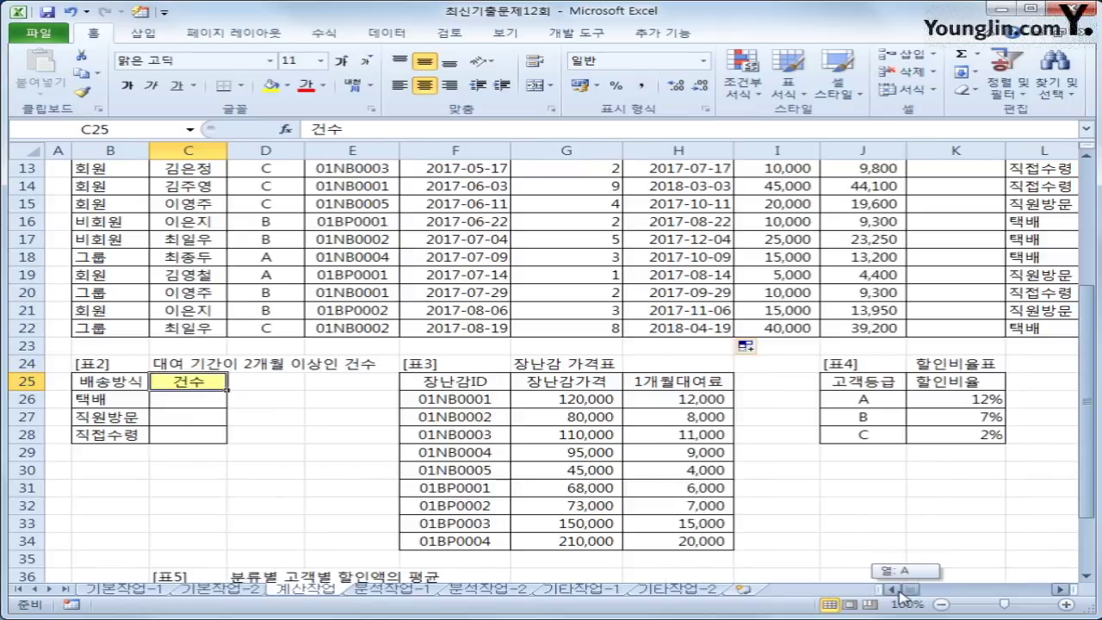
scroll(895, 544, "up", 4)
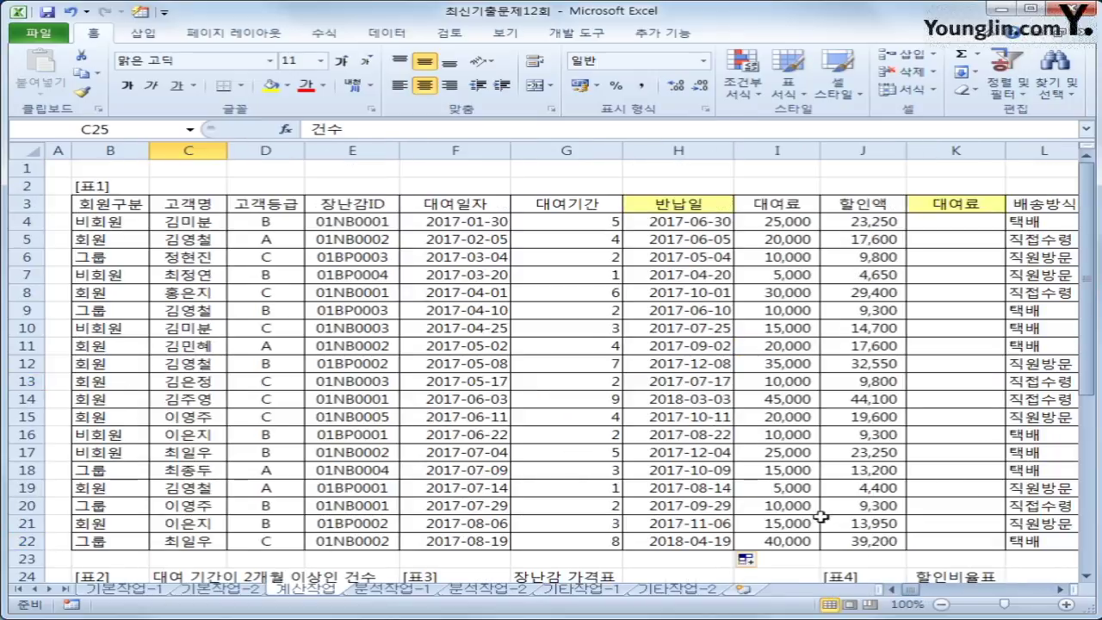
scroll(482, 482, "down", 2)
scroll(225, 508, "down", 5)
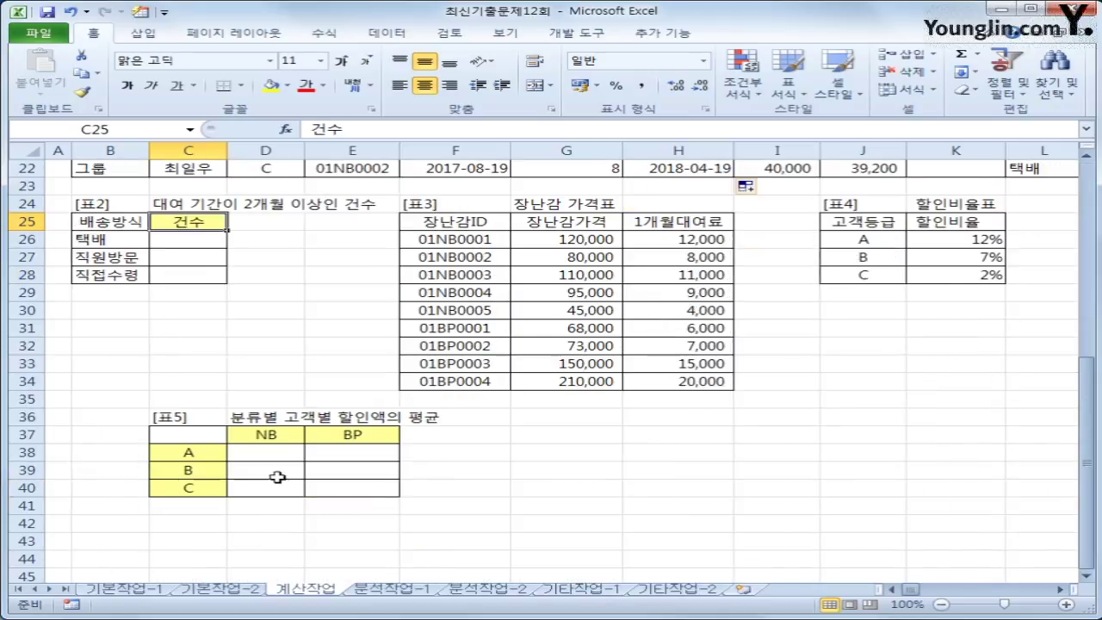
left_click(288, 454)
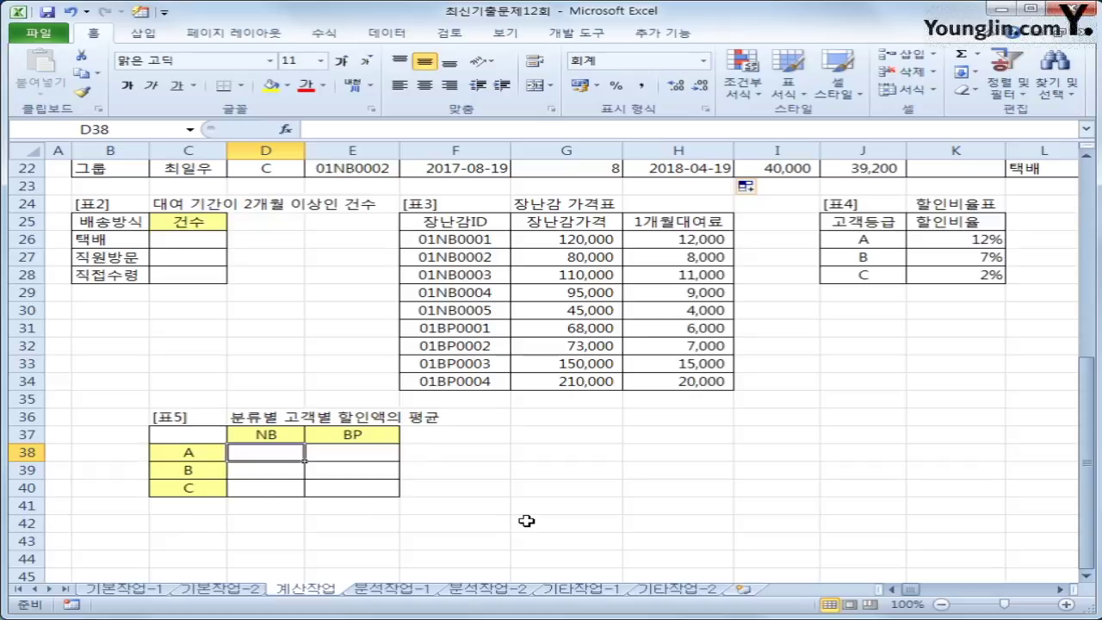
type("=av")
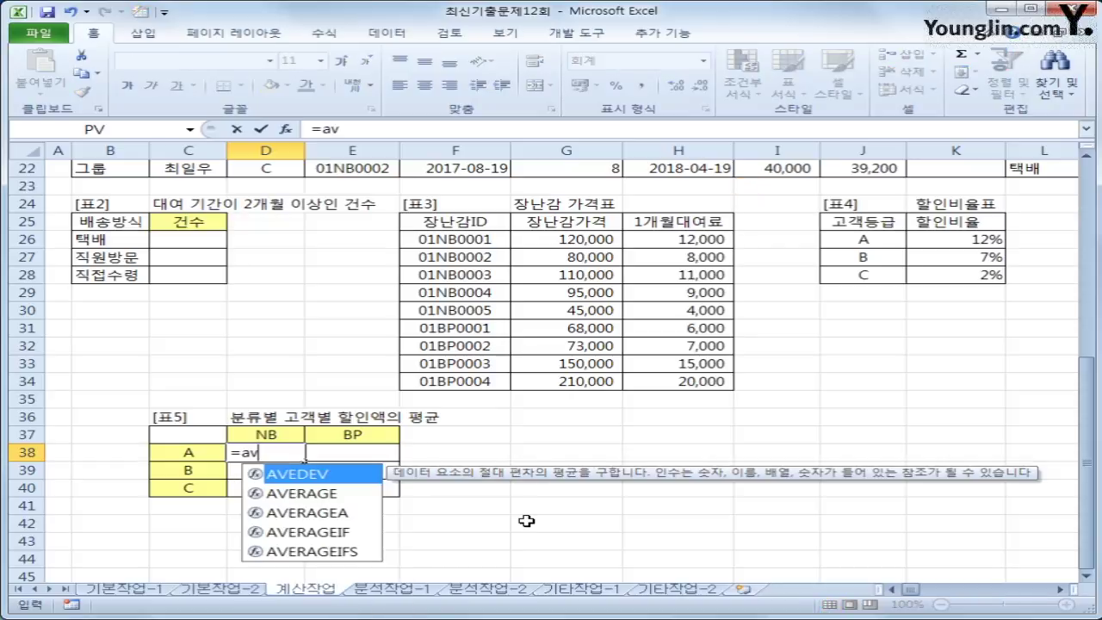
key("Down")
key("Tab")
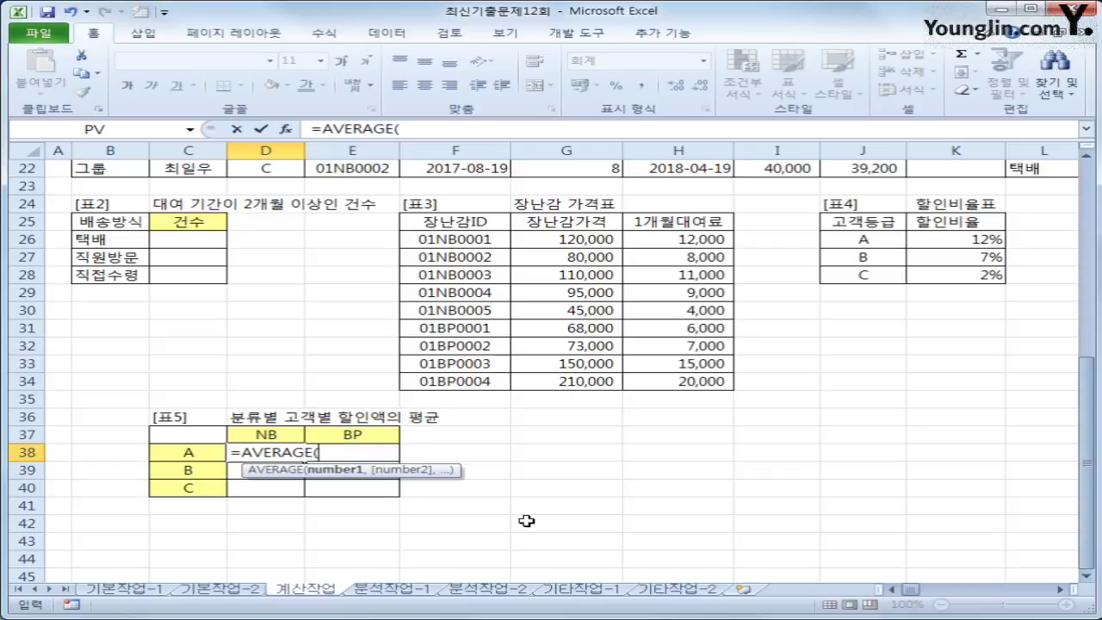
- Nest an IF function inside AVERAGE in D38 and open a parenthesis for its first condition
type("if")
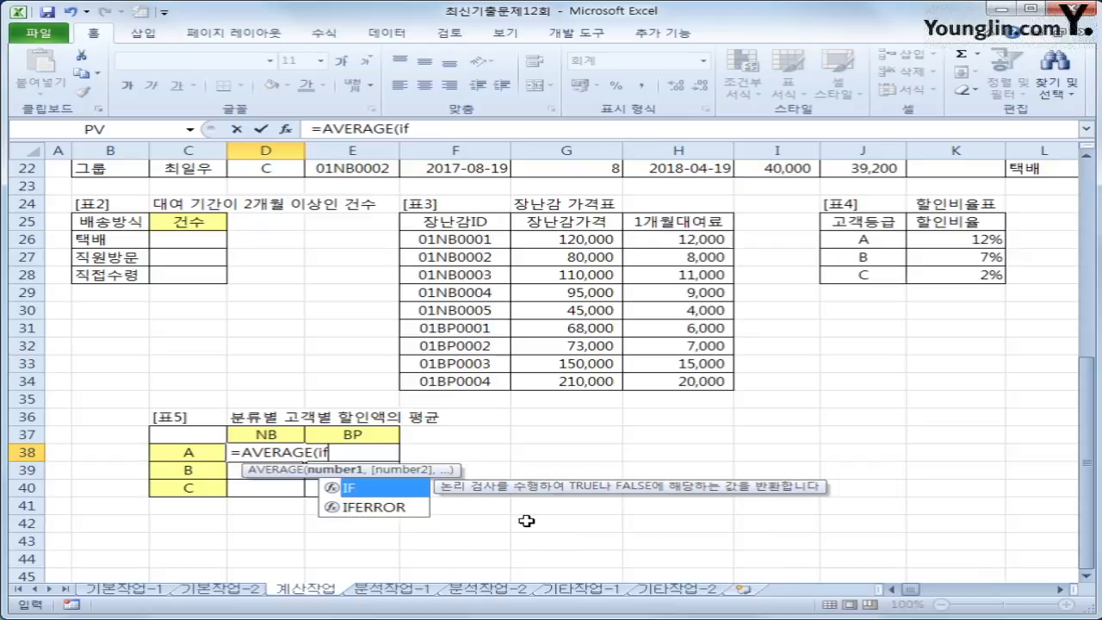
type("(")
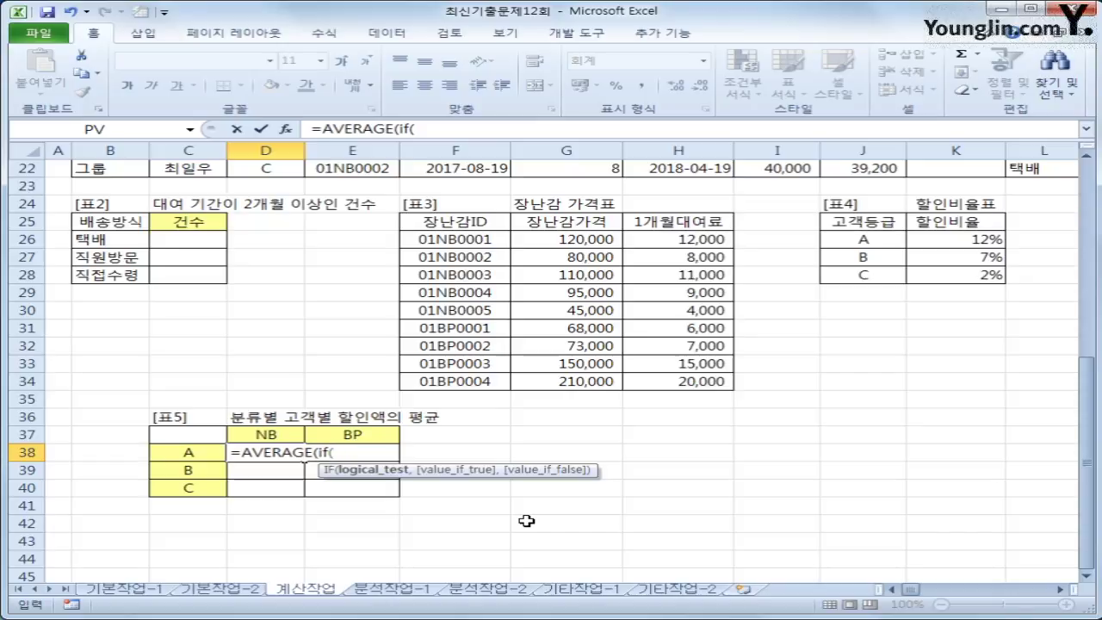
type("(")
- Examine the columns of 표1 against the grade and category headings of 표5
scroll(528, 465, "up", 7)
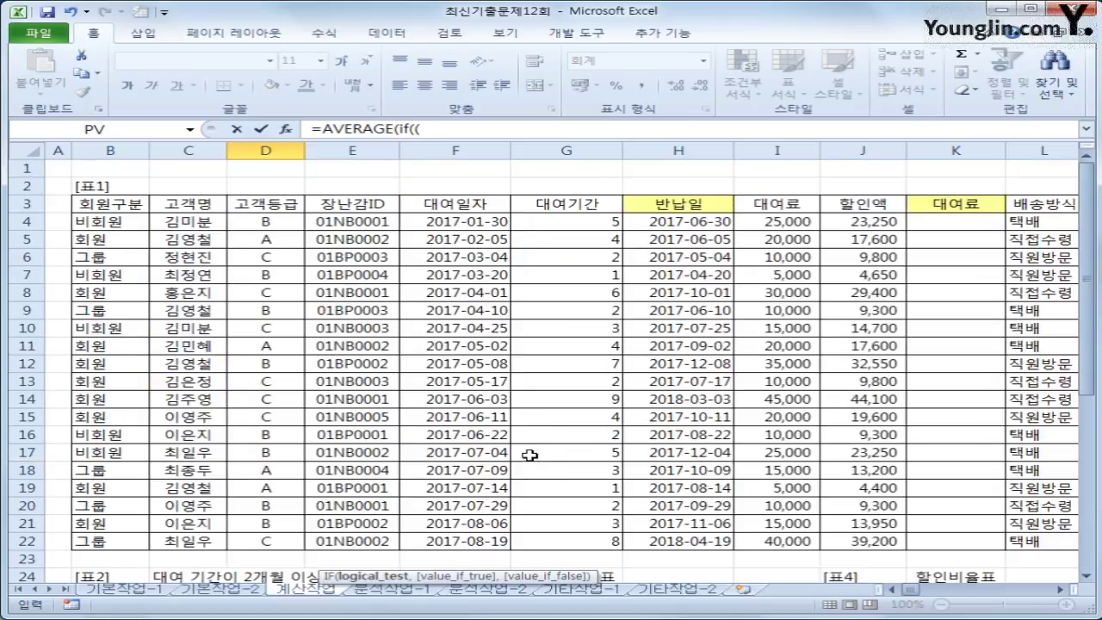
scroll(528, 455, "down", 3)
scroll(520, 440, "down", 3)
scroll(521, 440, "up", 6)
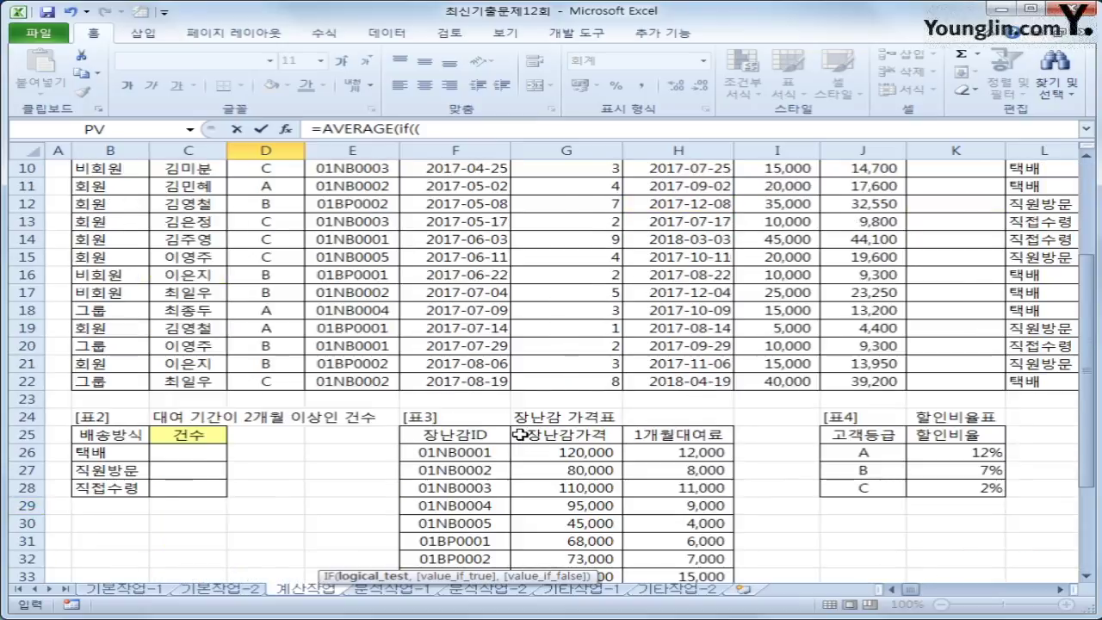
scroll(521, 435, "down", 6)
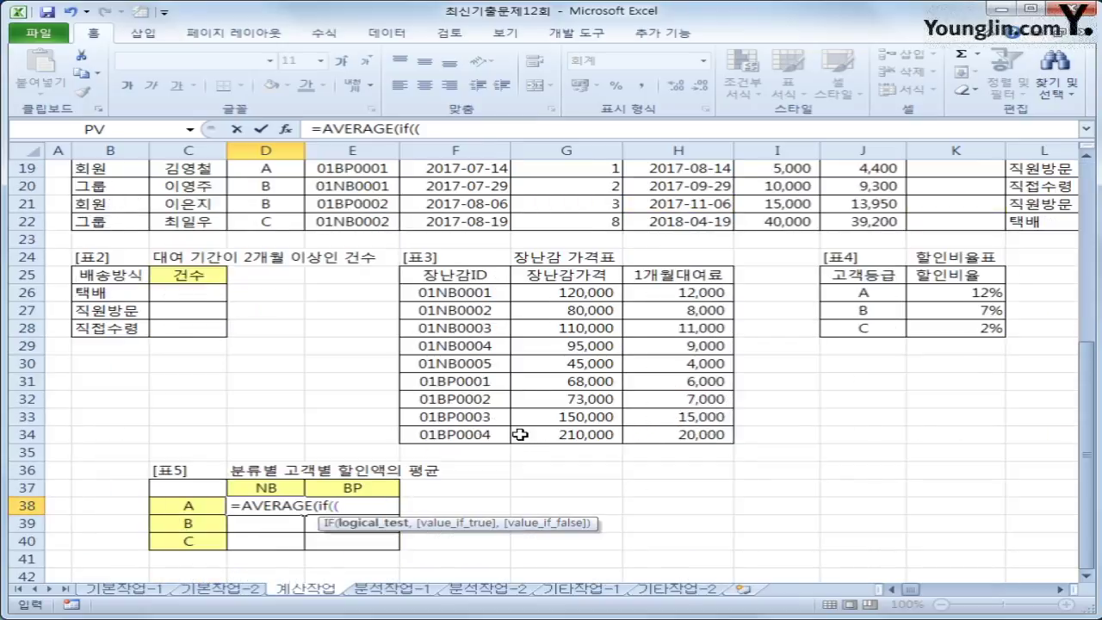
scroll(520, 434, "up", 6)
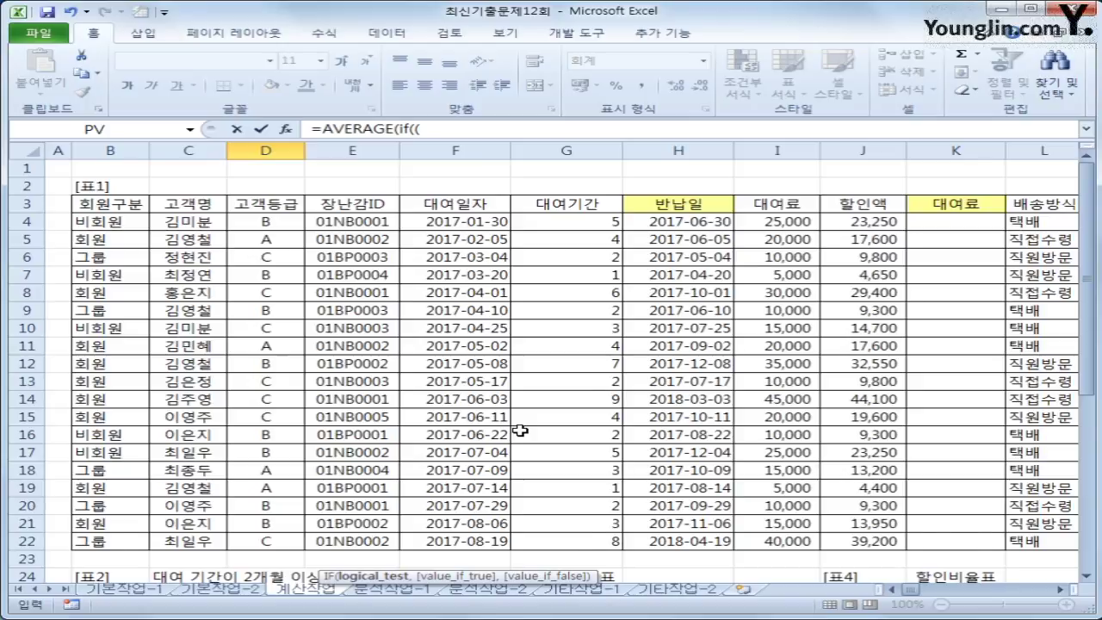
scroll(521, 430, "down", 6)
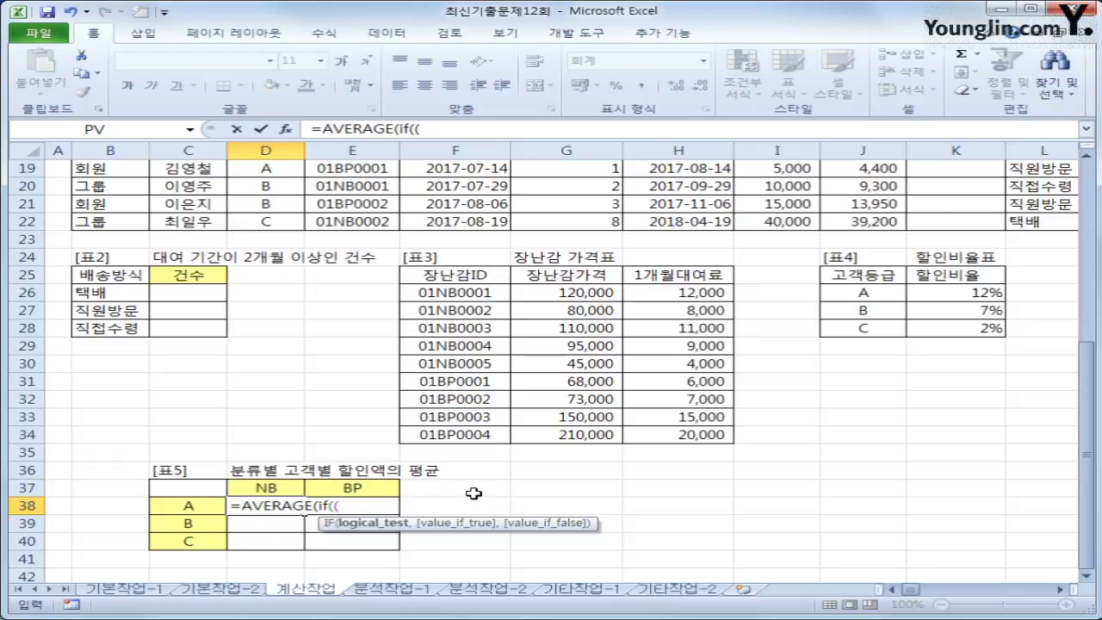
scroll(177, 521, "up", 6)
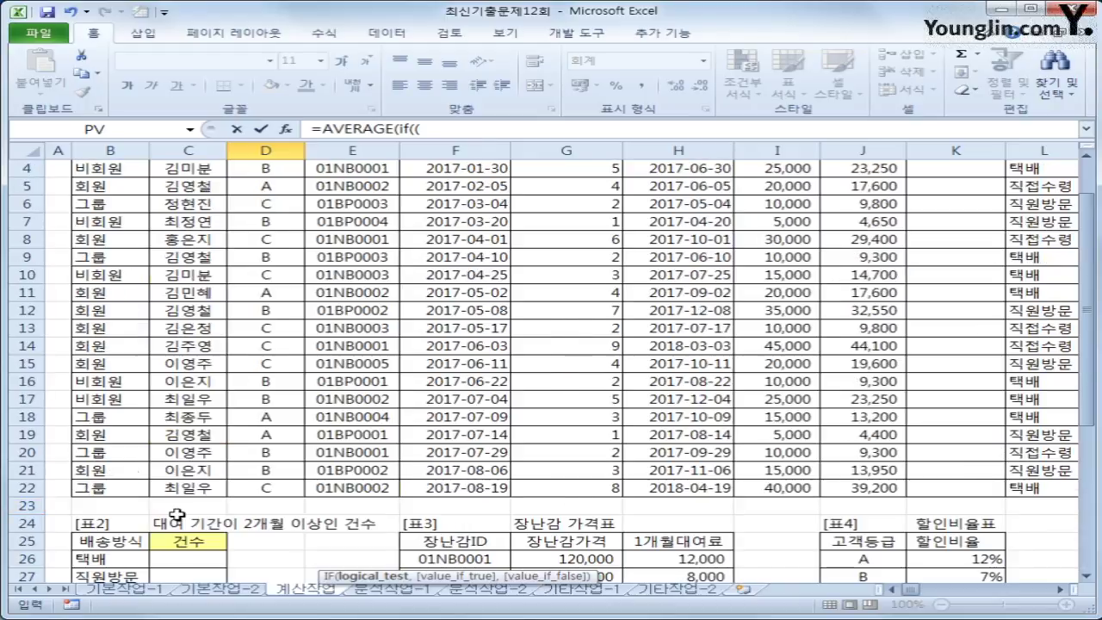
- Enter the first IF condition as $D$4:$D$22=$C38, close it and open a second condition multiplied with it
left_click_drag(265, 222, 281, 540)
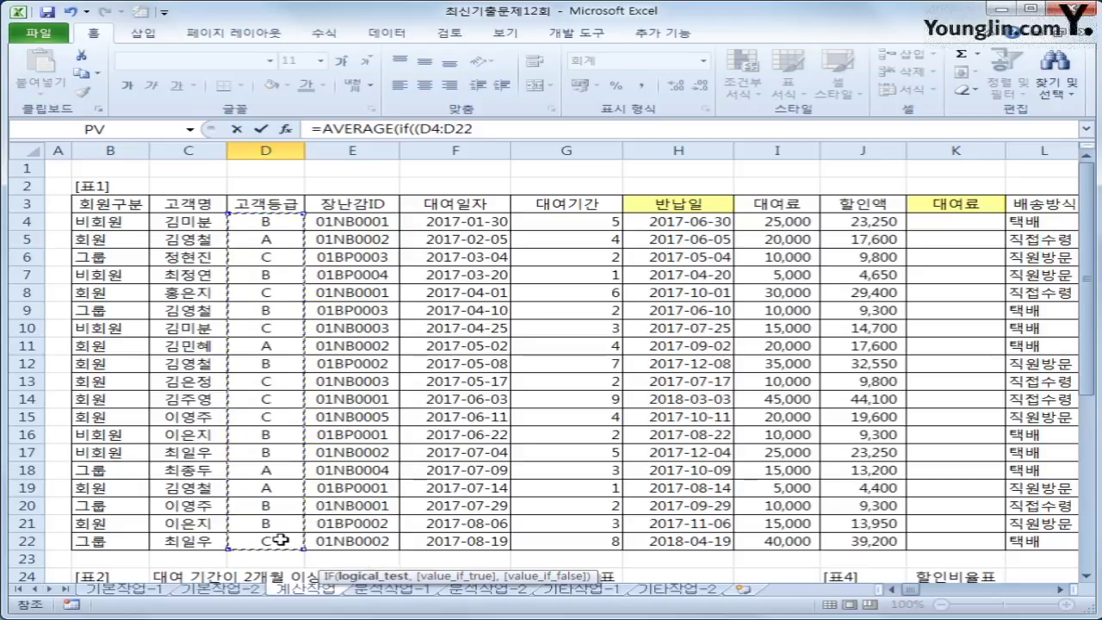
key("F4")
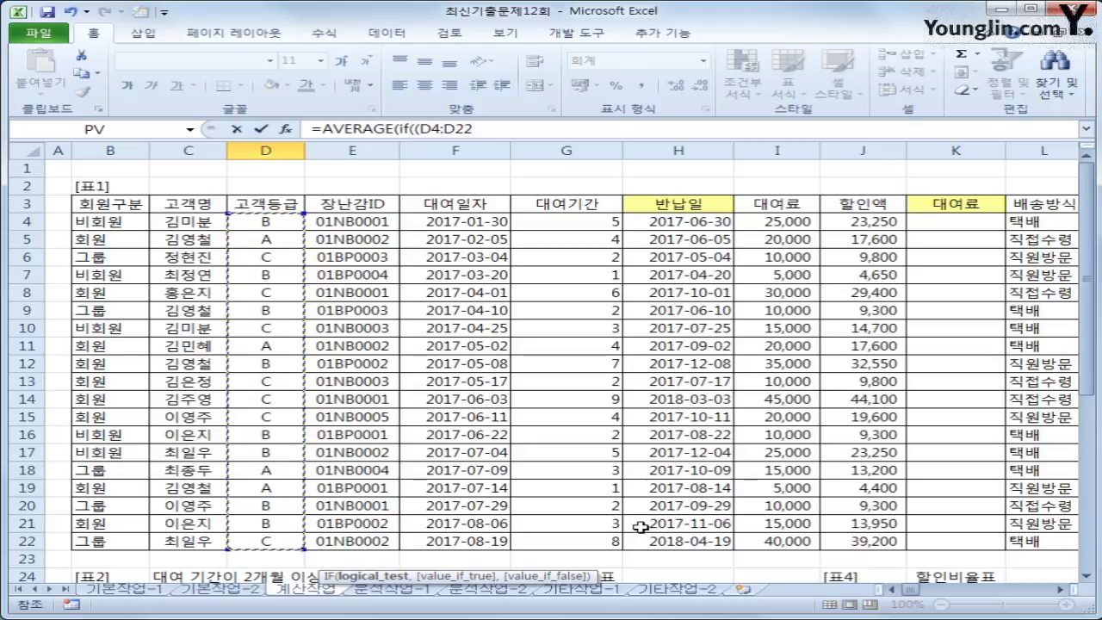
type("=")
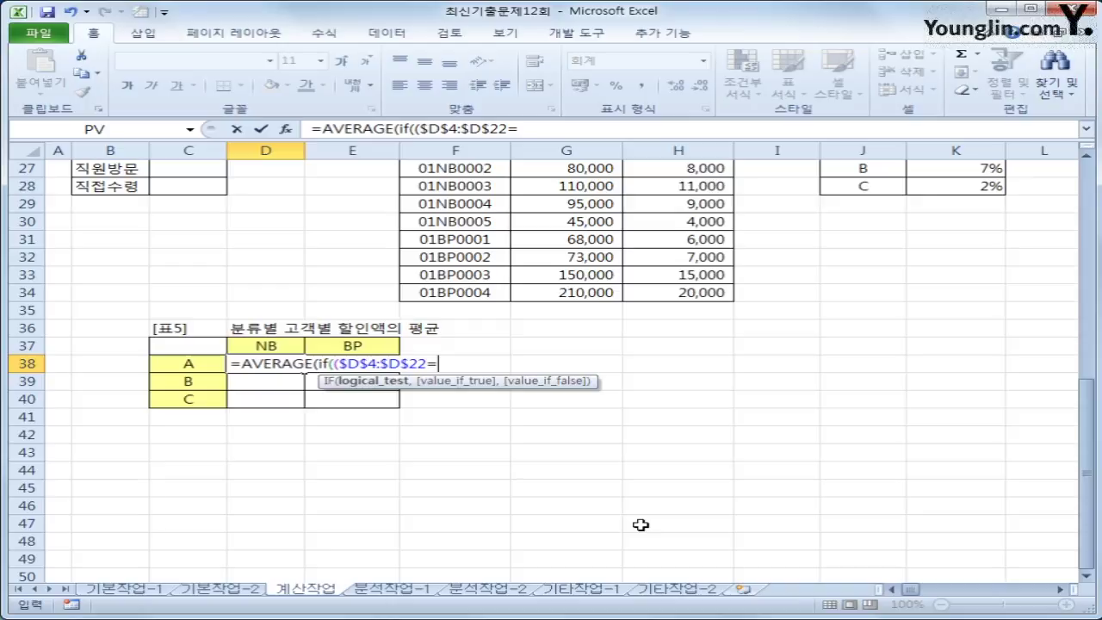
key("Left")
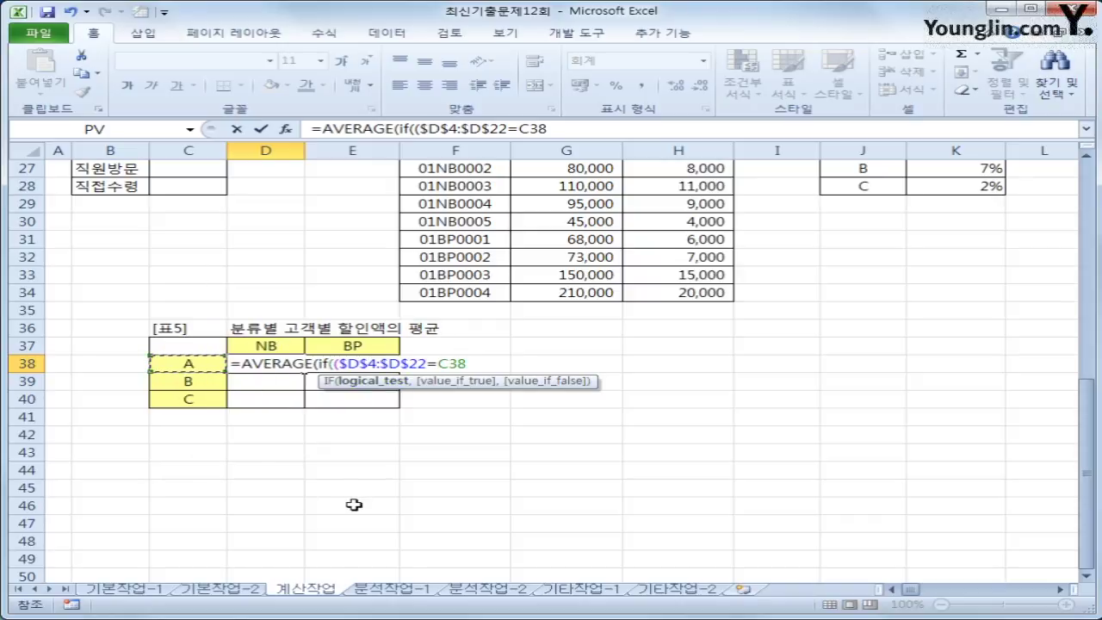
key("F4")
key("F4")
key("F4")
type(")*(")
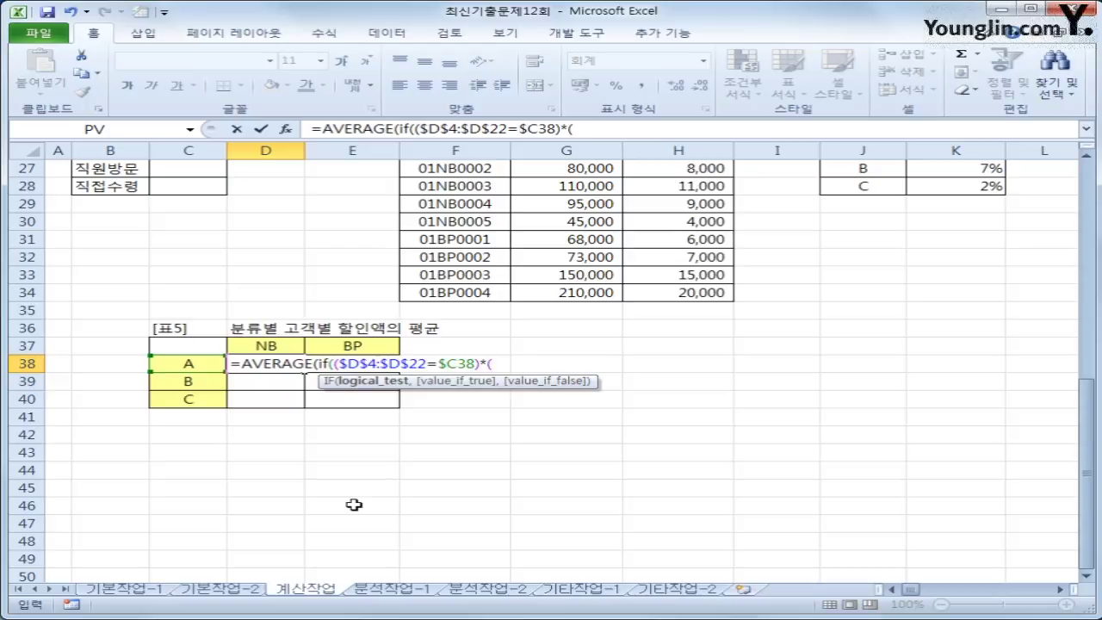
- Begin the second condition with mid($E$4:$E$22,3,2)= to compare the category letters in 장난감ID
type("mid(")
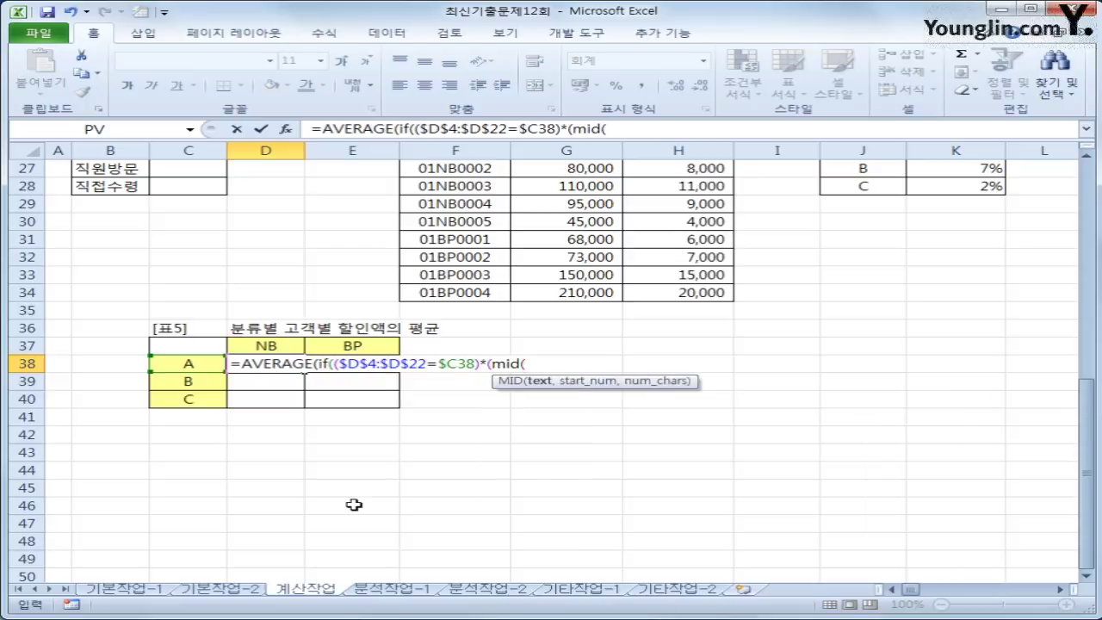
scroll(354, 505, "up", 8)
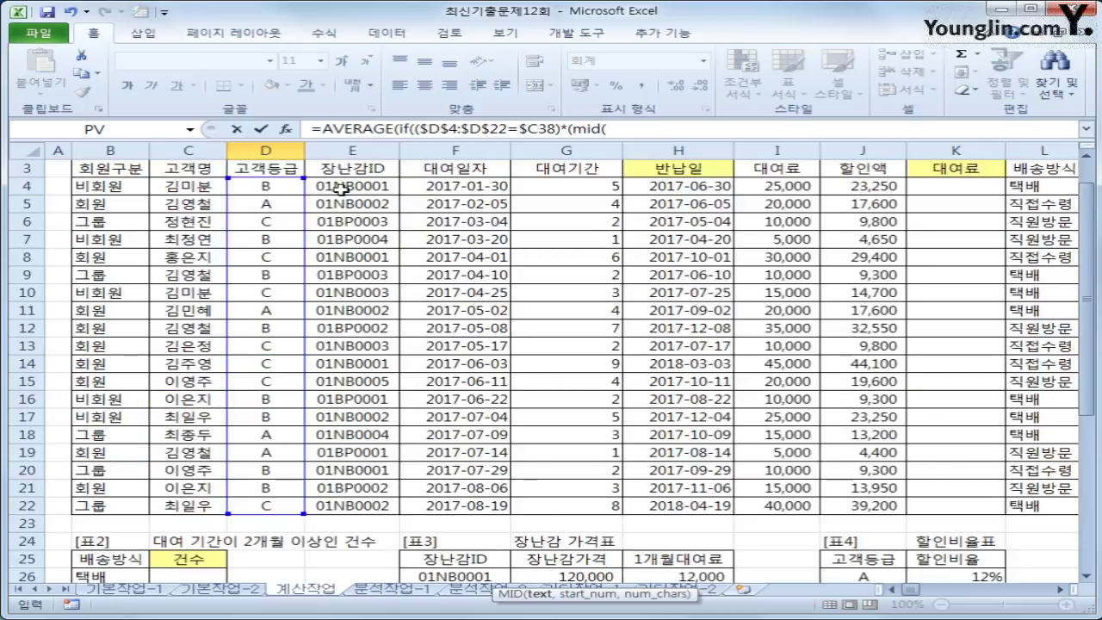
left_click_drag(341, 186, 419, 505)
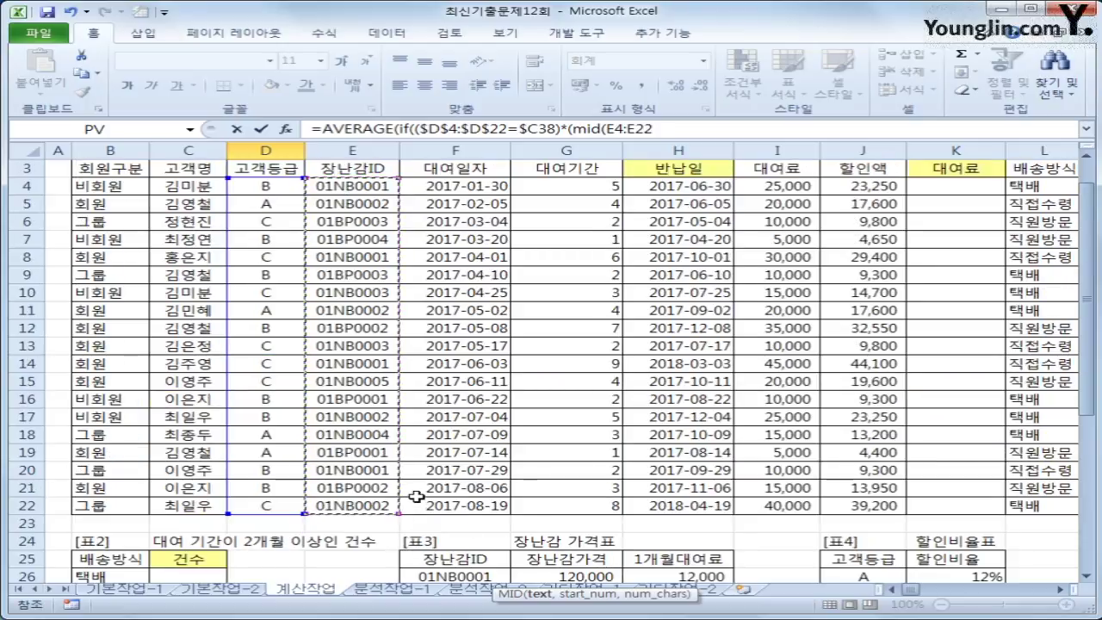
key("F4")
type(",")
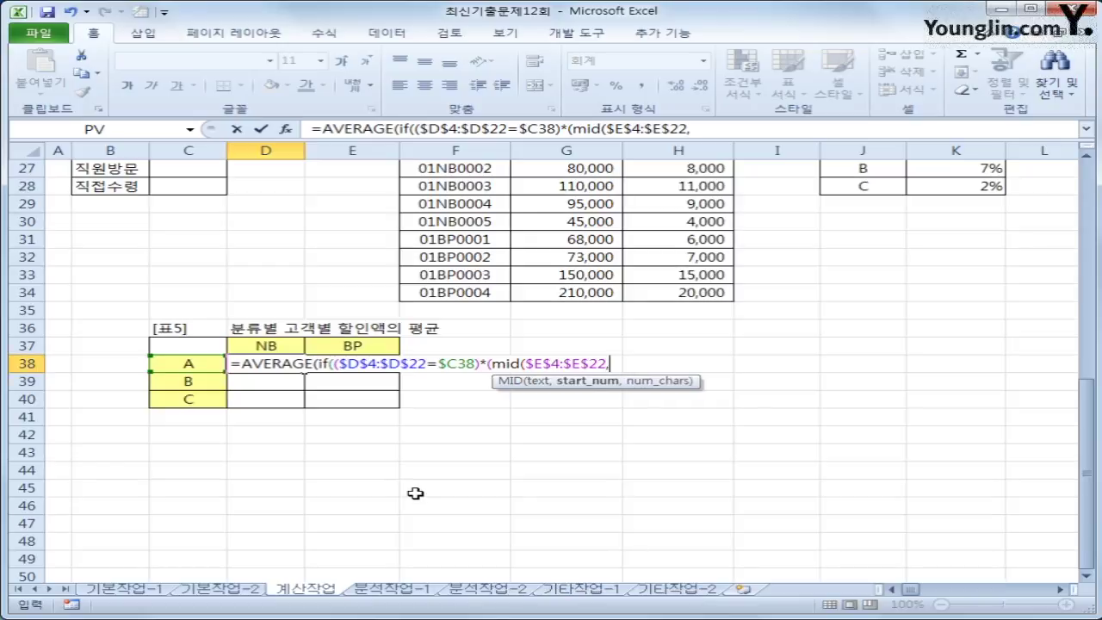
type("3,2")
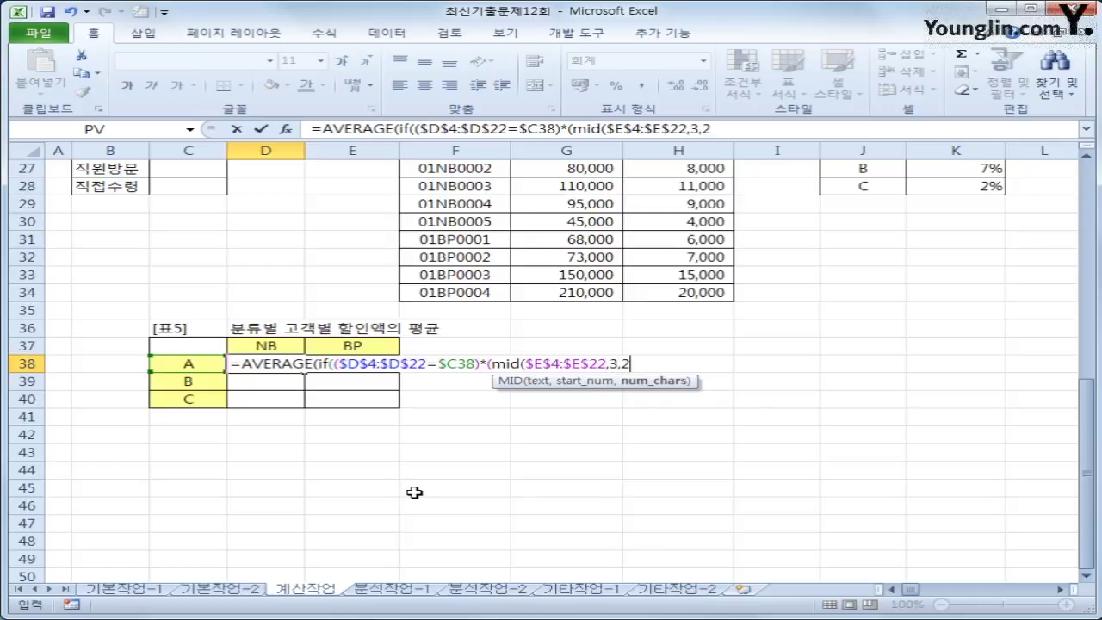
type(")=")
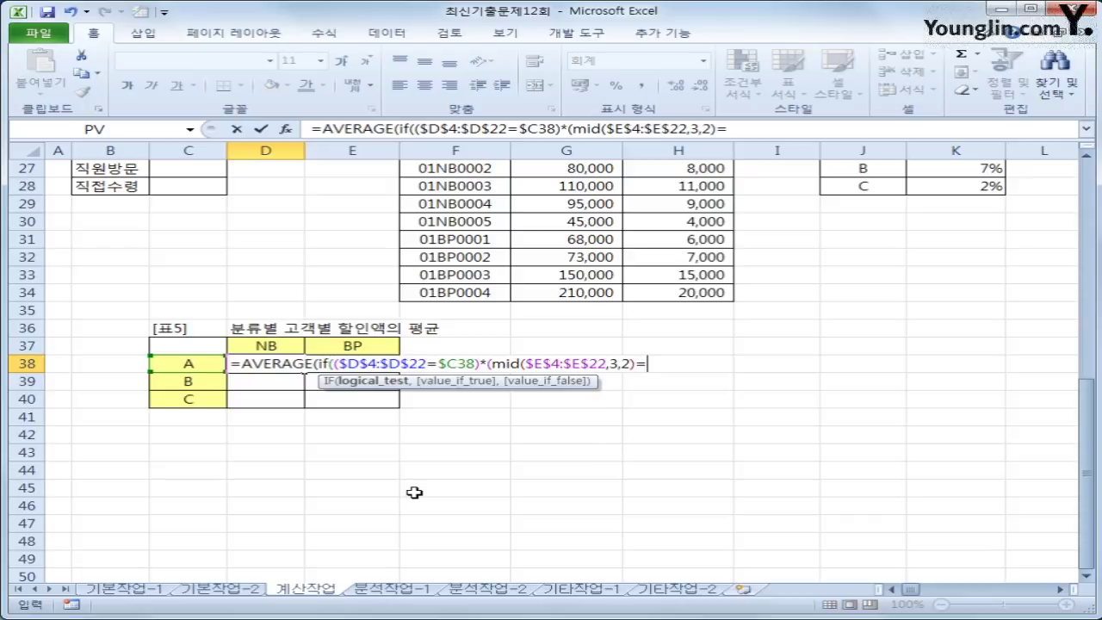
- Complete the second condition by comparing with the NB heading as D$37 and close its parenthesis
key("Up")
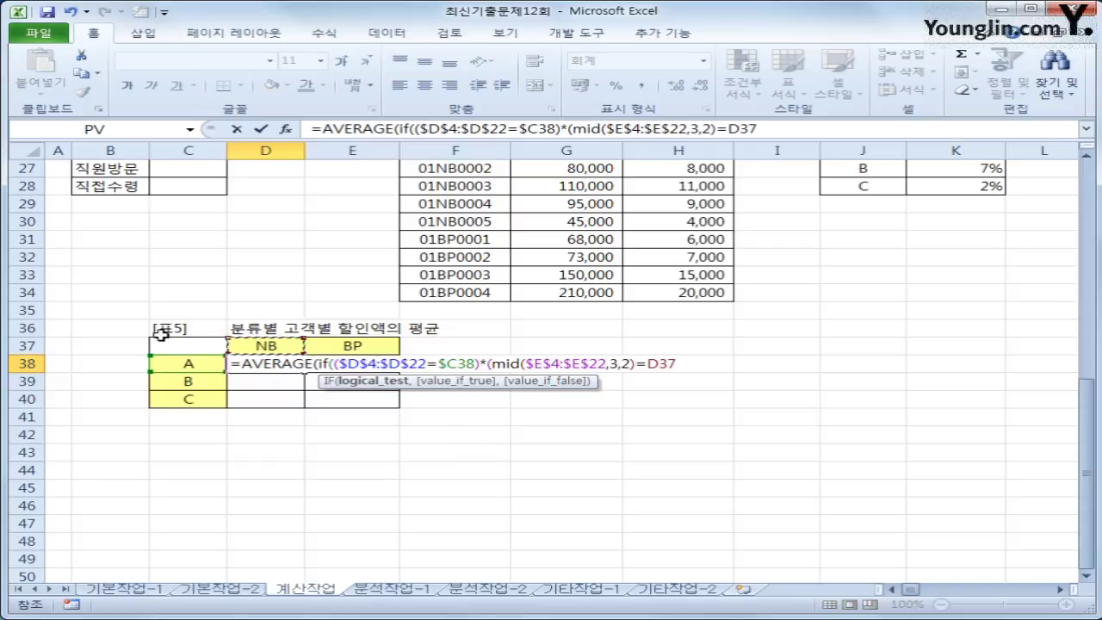
key("F4")
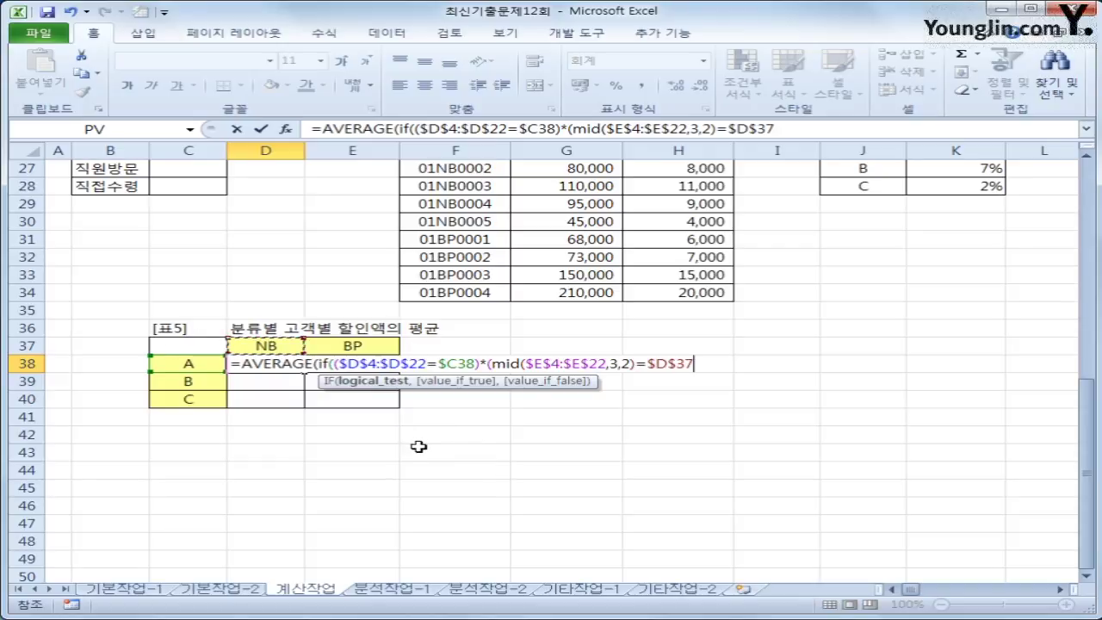
key("F4")
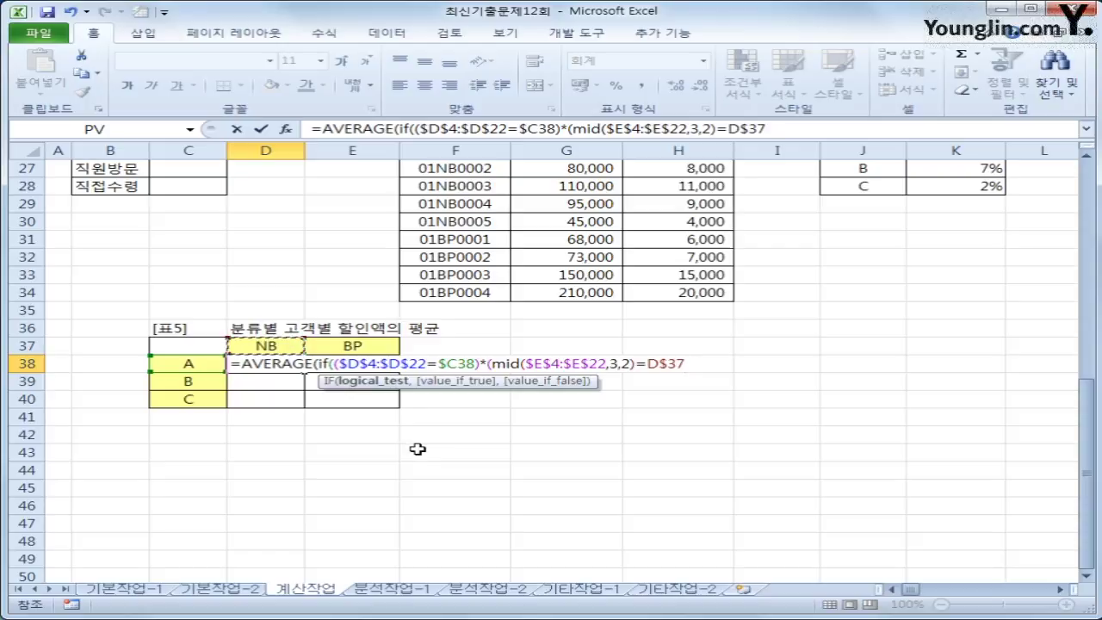
type(")")
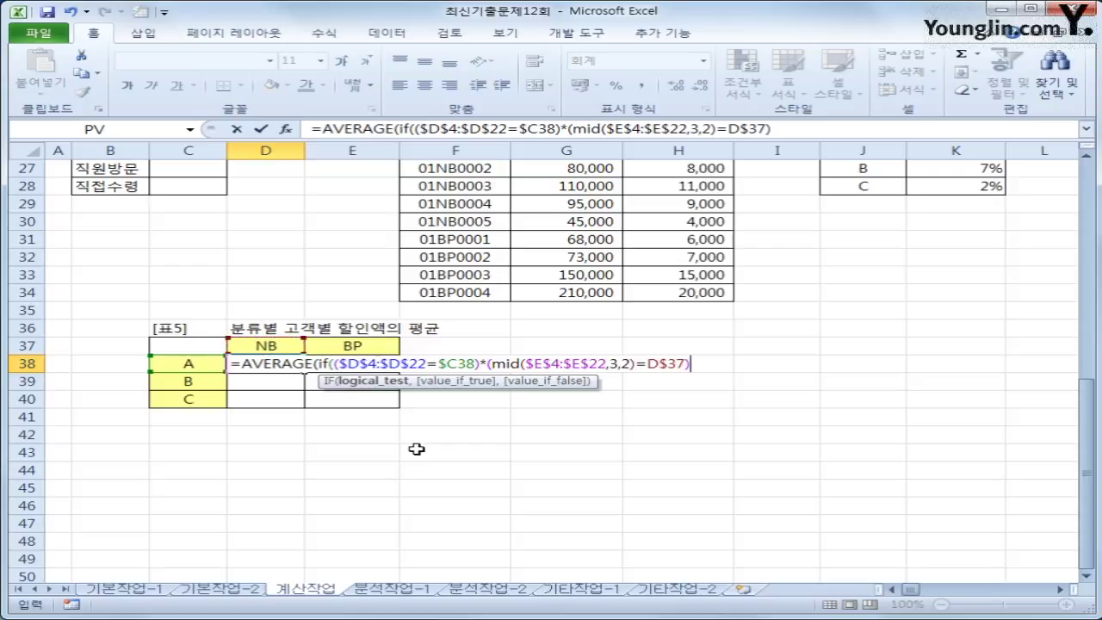
- Add the 할인액 range $J$4:$J$22 as the IF function's value-if-true argument in D38
type(",")
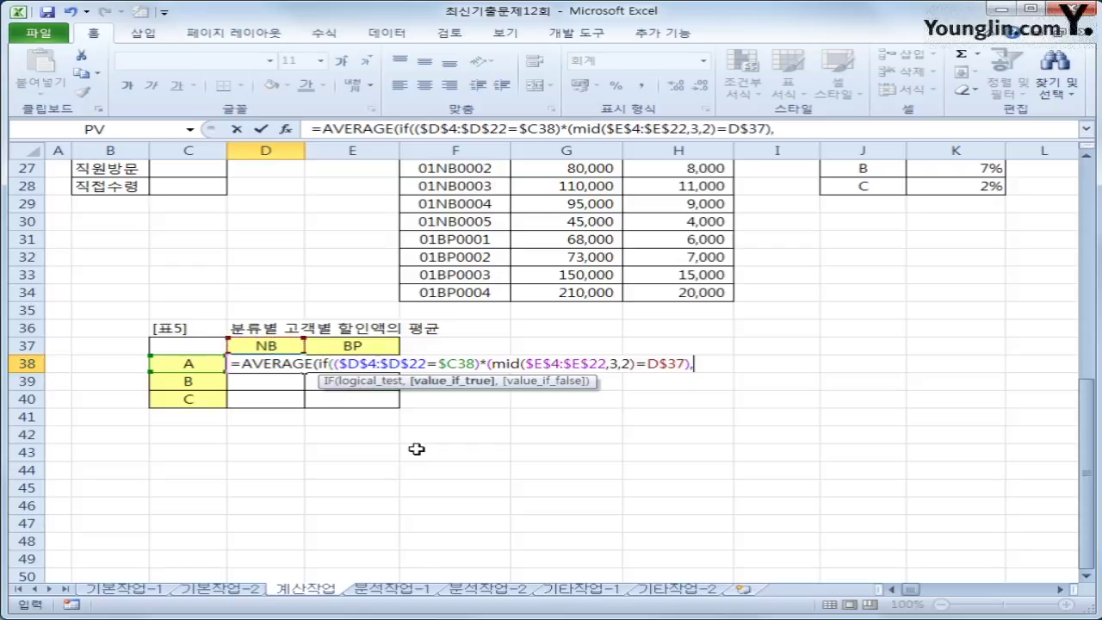
scroll(435, 443, "up", 9)
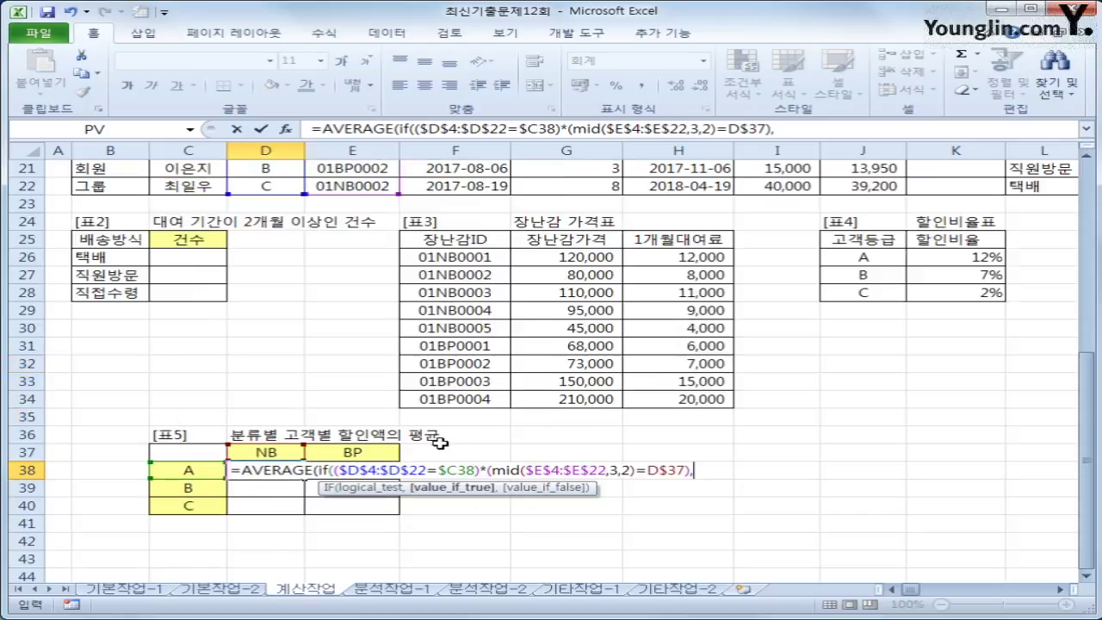
left_click_drag(874, 222, 874, 543)
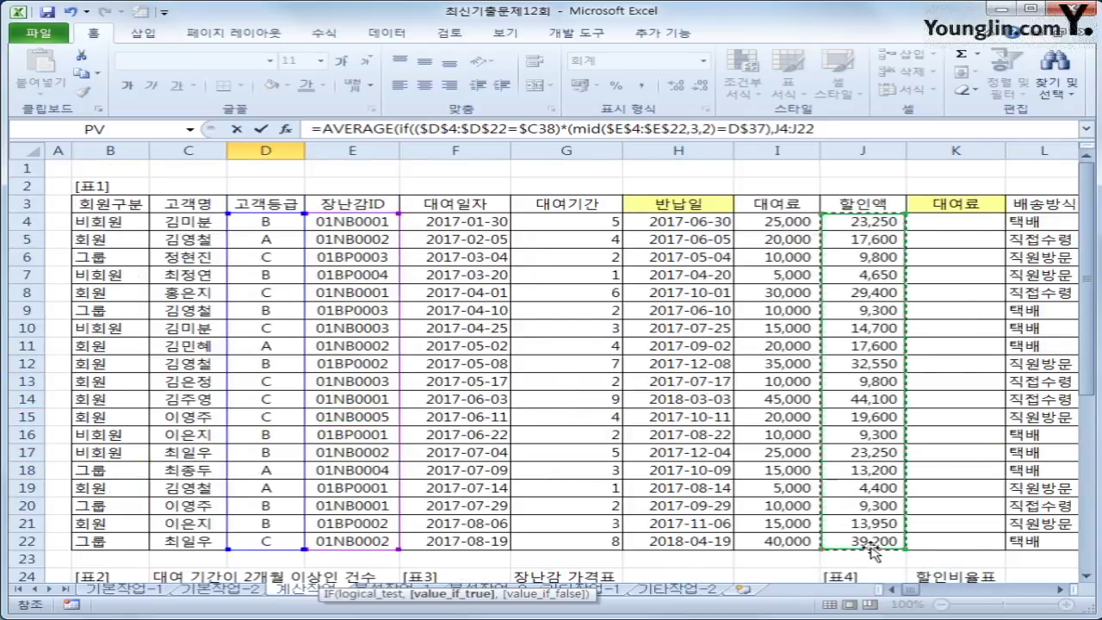
key("F4")
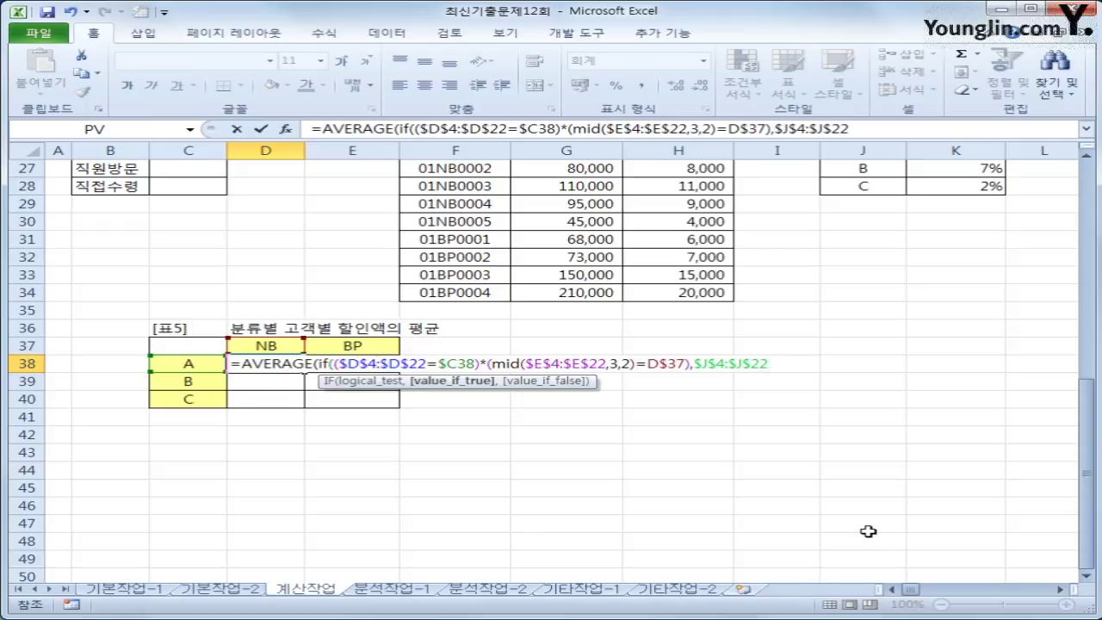
- Close the IF and AVERAGE functions, enter D38 as an array formula and fill it across D38:E40
type(")")
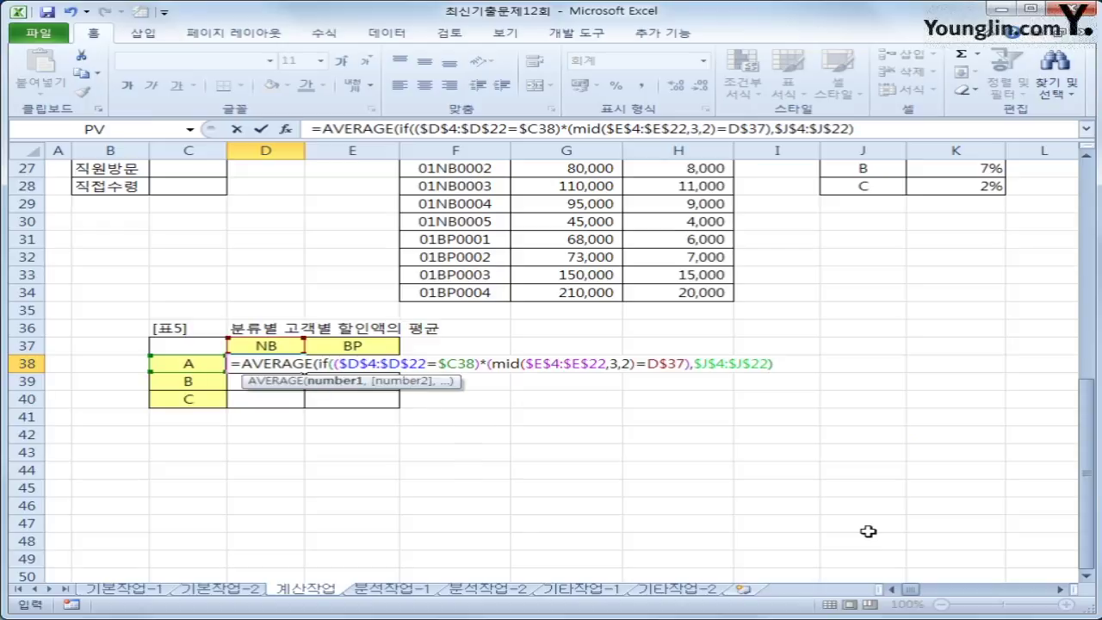
type(")")
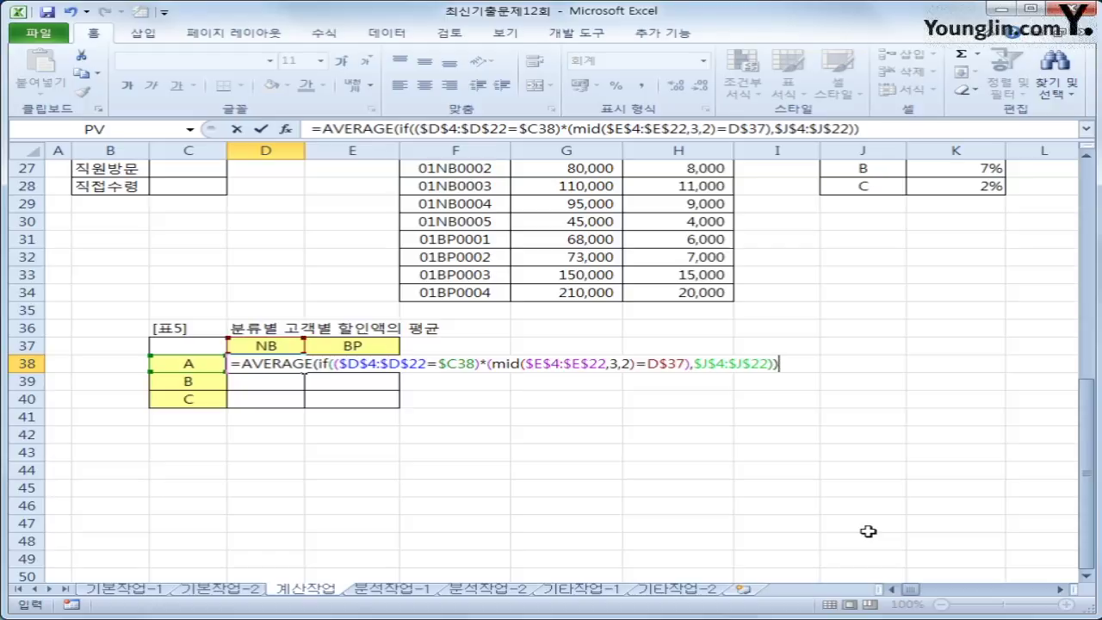
key("ctrl+shift+Return")
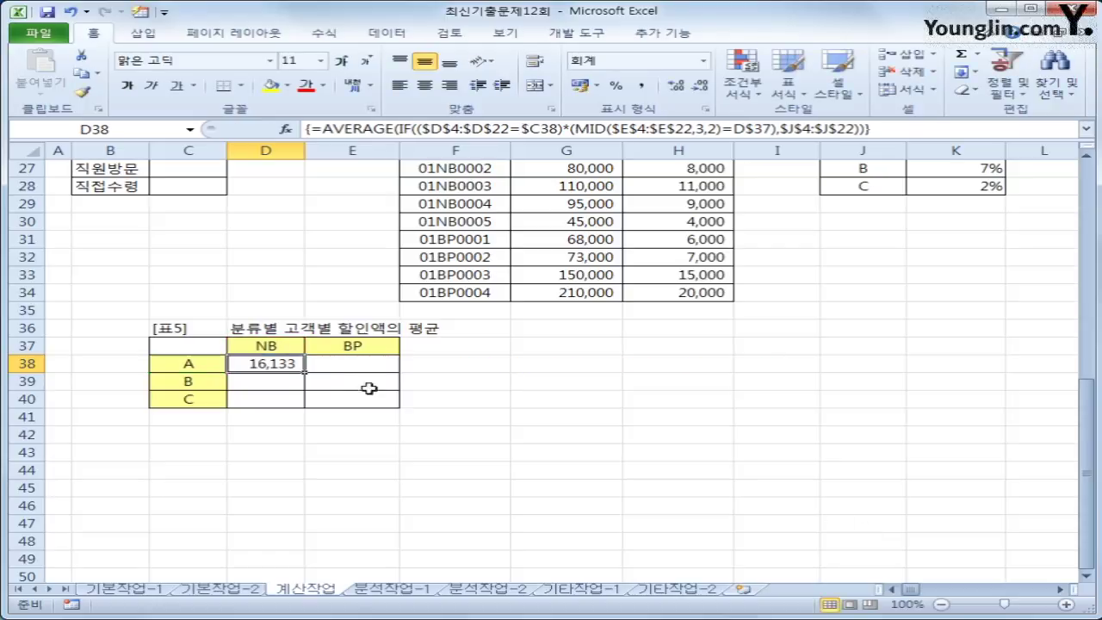
left_click_drag(305, 372, 369, 406)
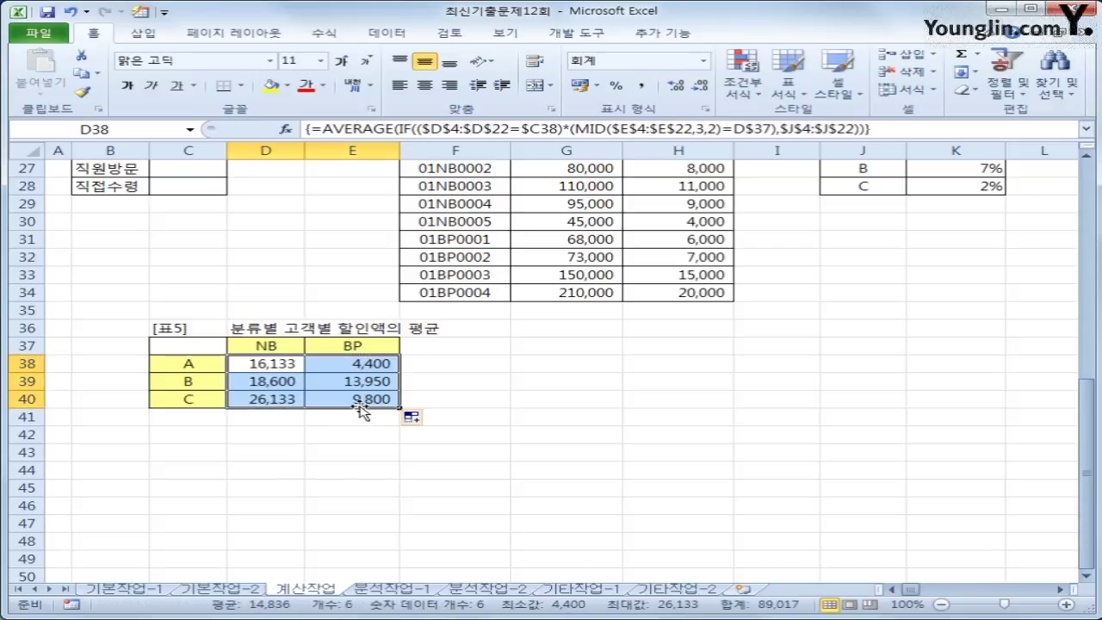
left_click(358, 394)
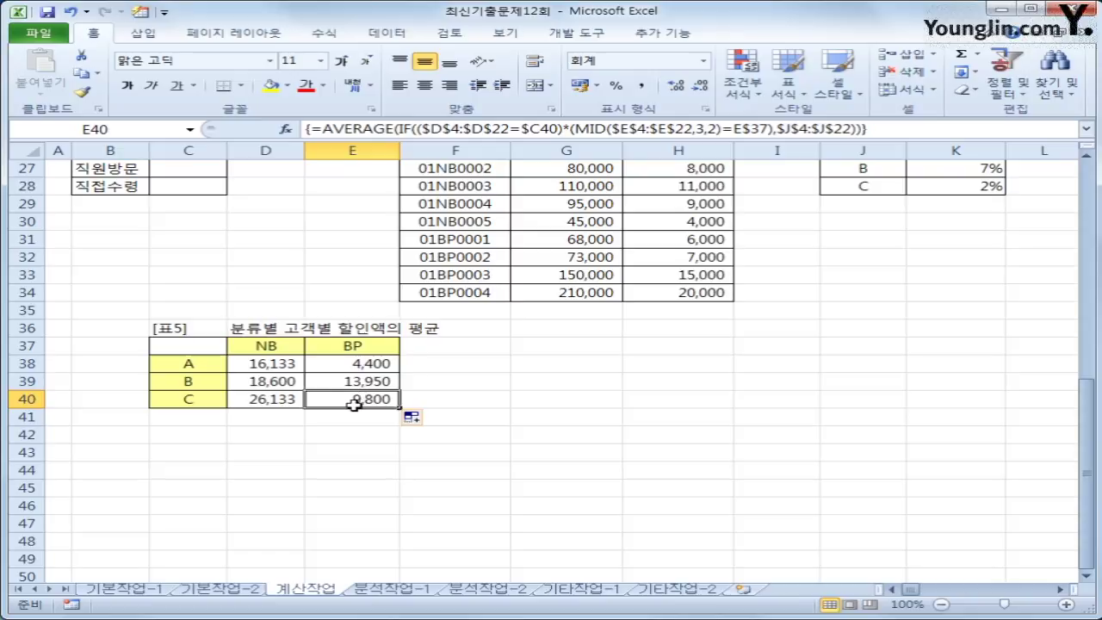
- Start an IF formula in K4 of 표1's 대여료 column with the condition B4="비회원" and move to its value-if-true argument
scroll(354, 404, "up", 9)
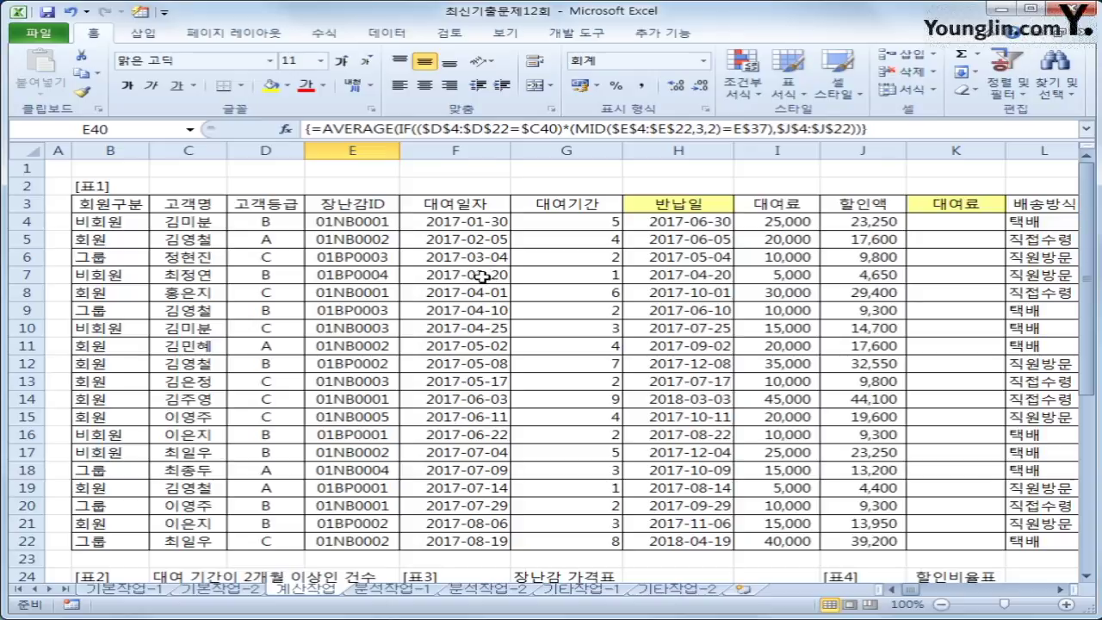
left_click(917, 221)
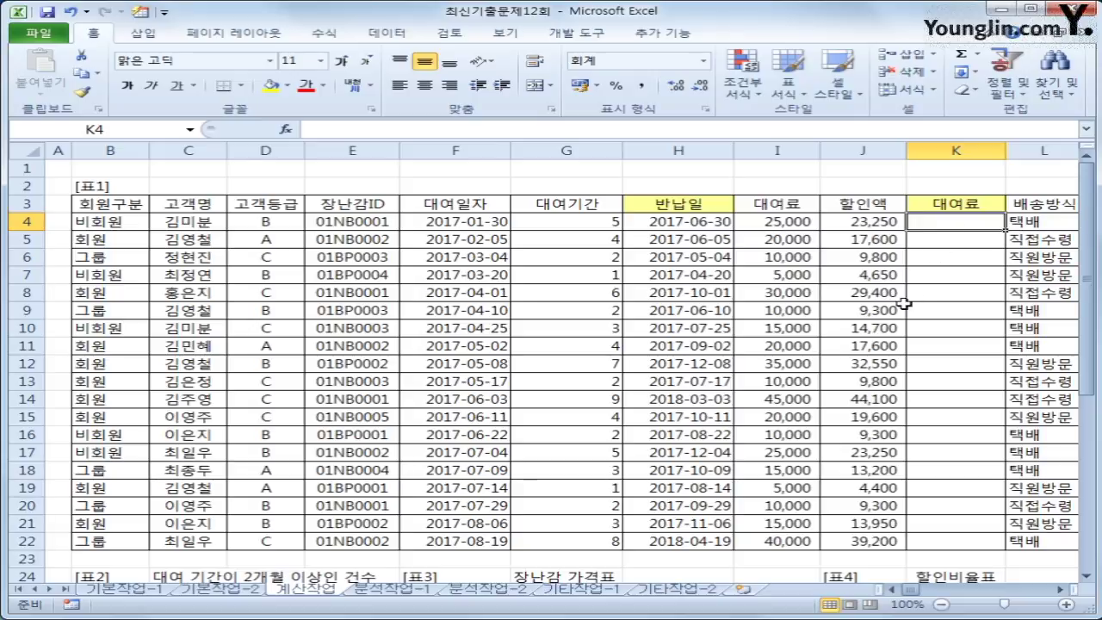
type("=if(")
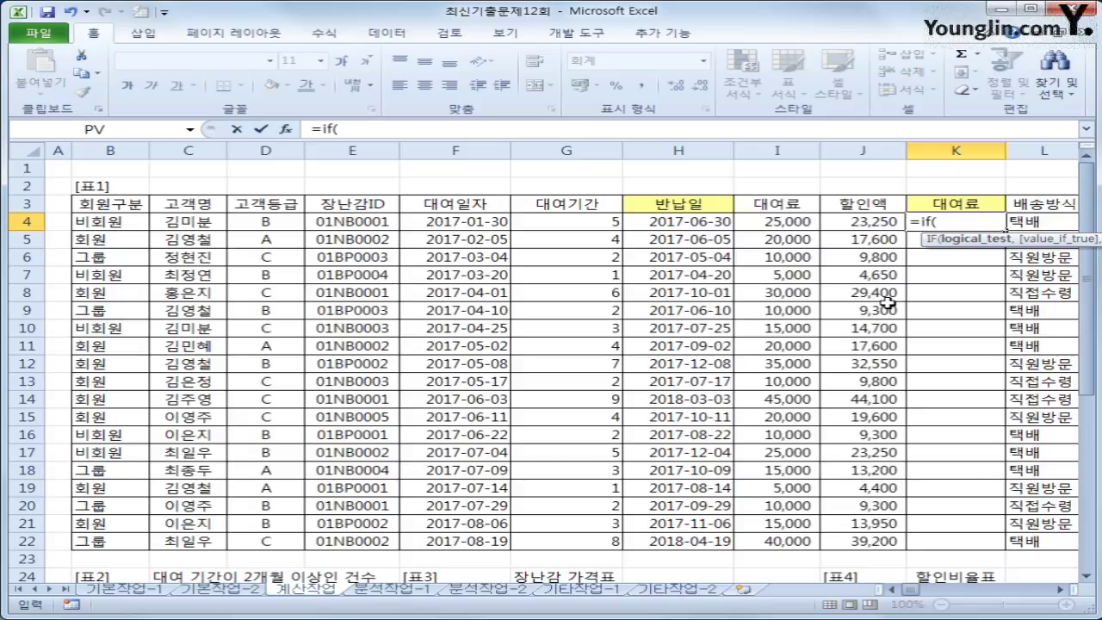
key("Left")
key("Left")
key("Left")
key("Left")
key("Left")
key("Left")
key("Left")
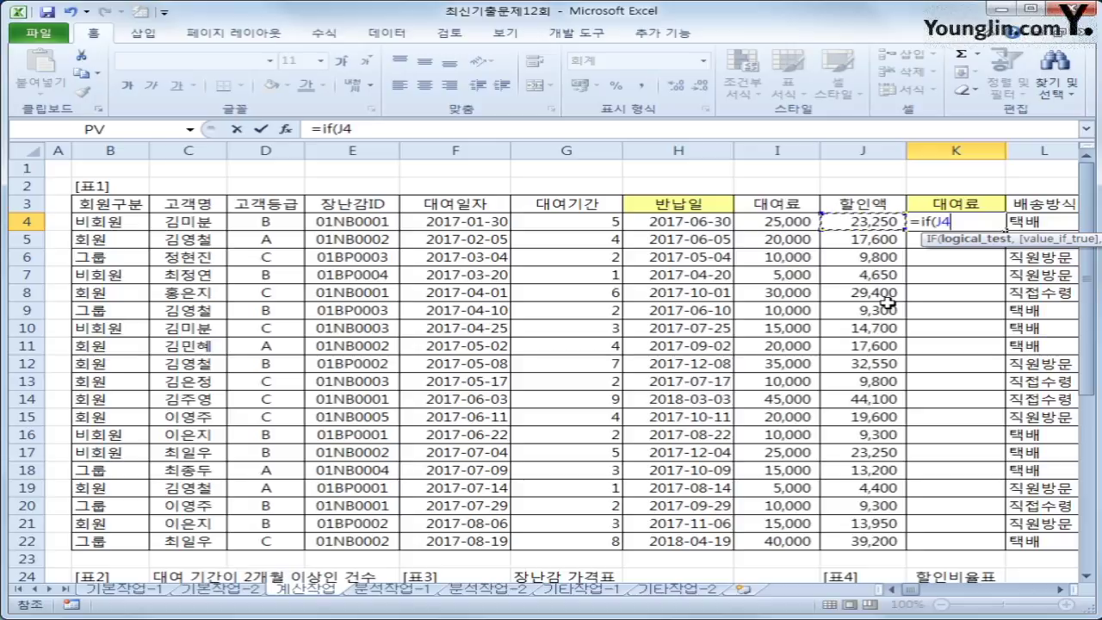
key("Left")
key("Left")
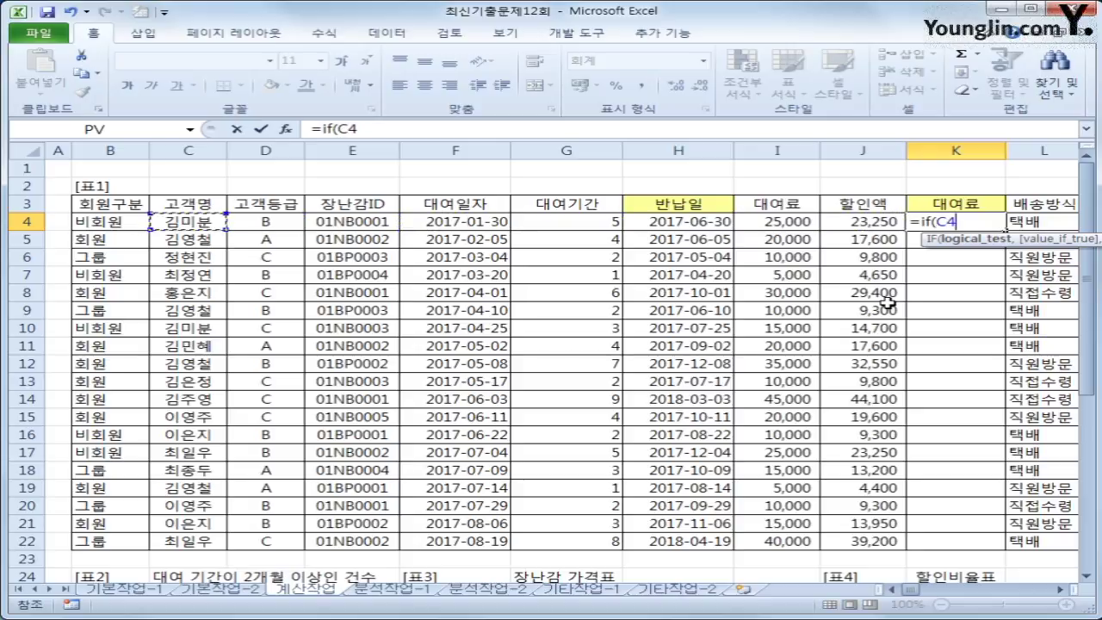
type("=\"비회원\"")
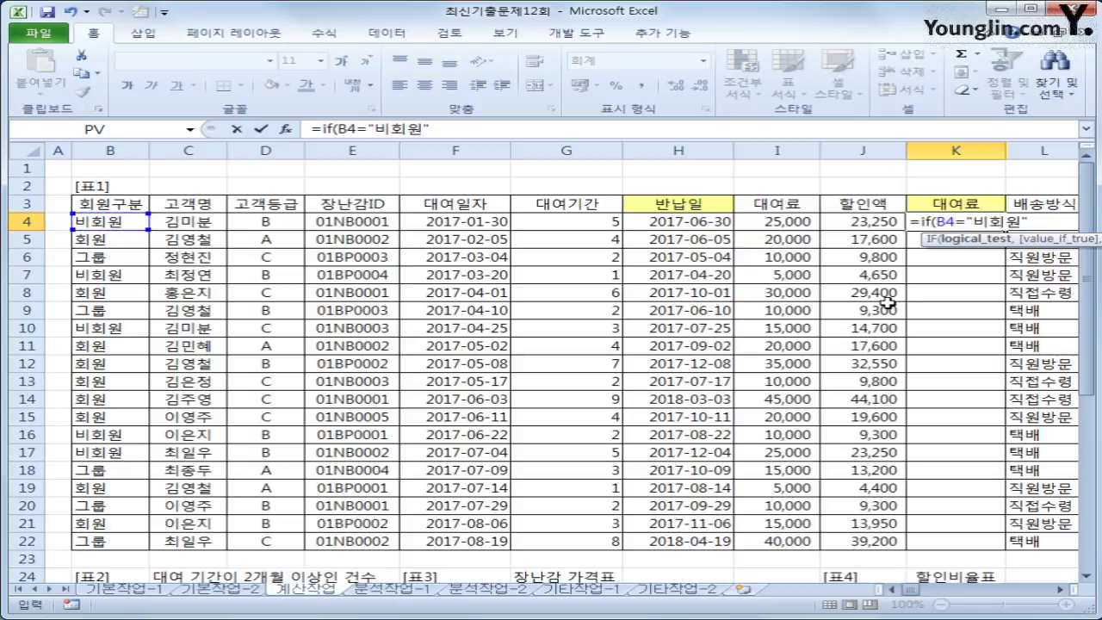
type(",")
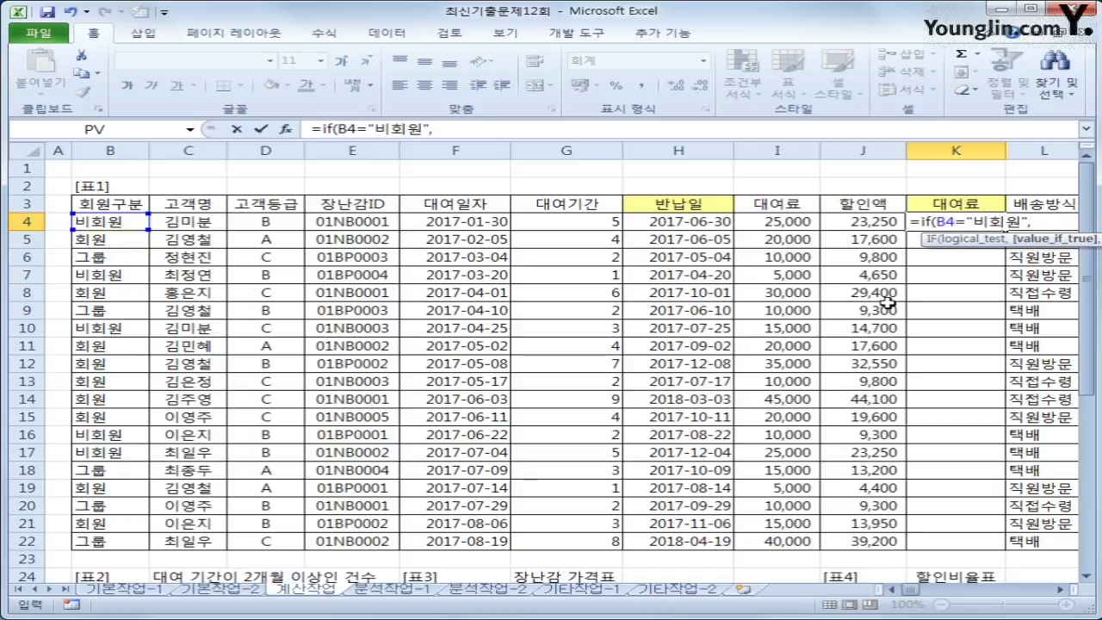
key("Left")
key("Left")
key("Left")
key("Left")
type("*")
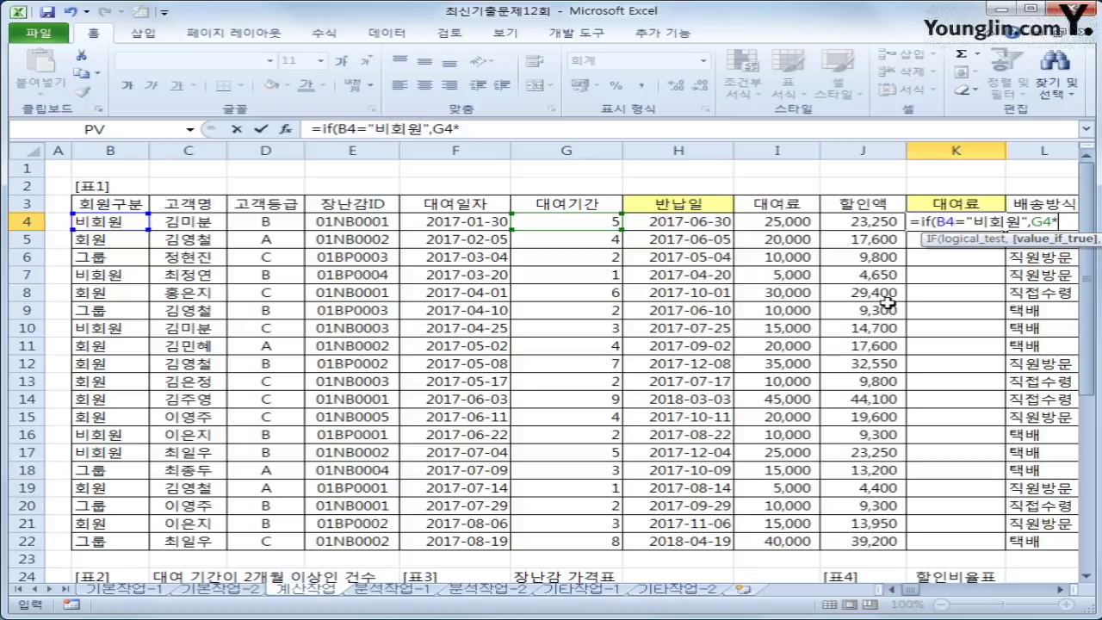
key("Left")
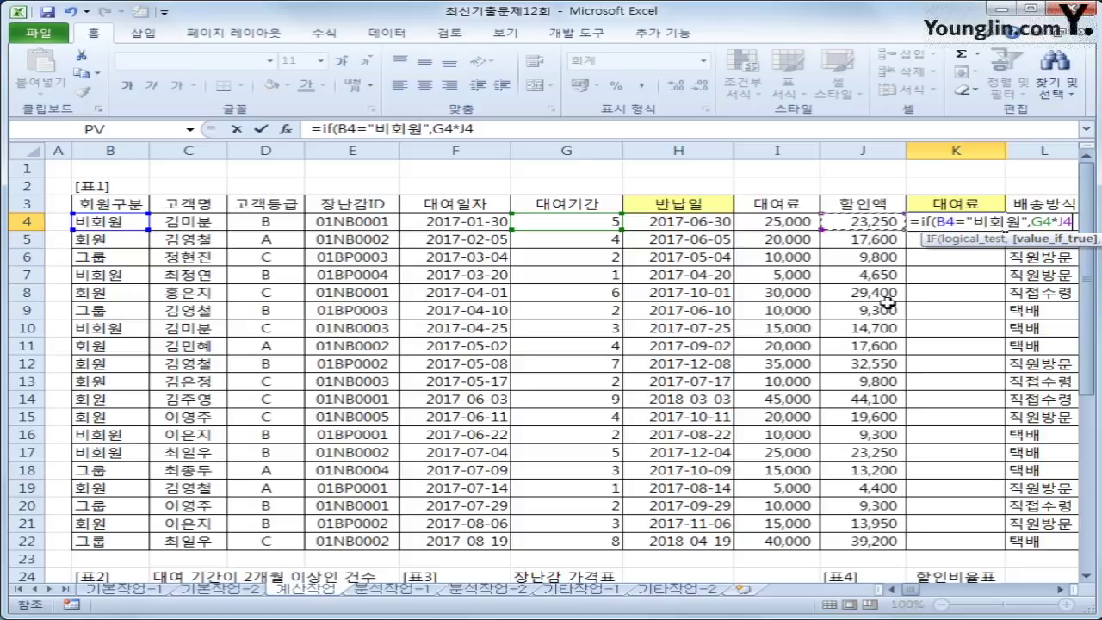
key("Left")
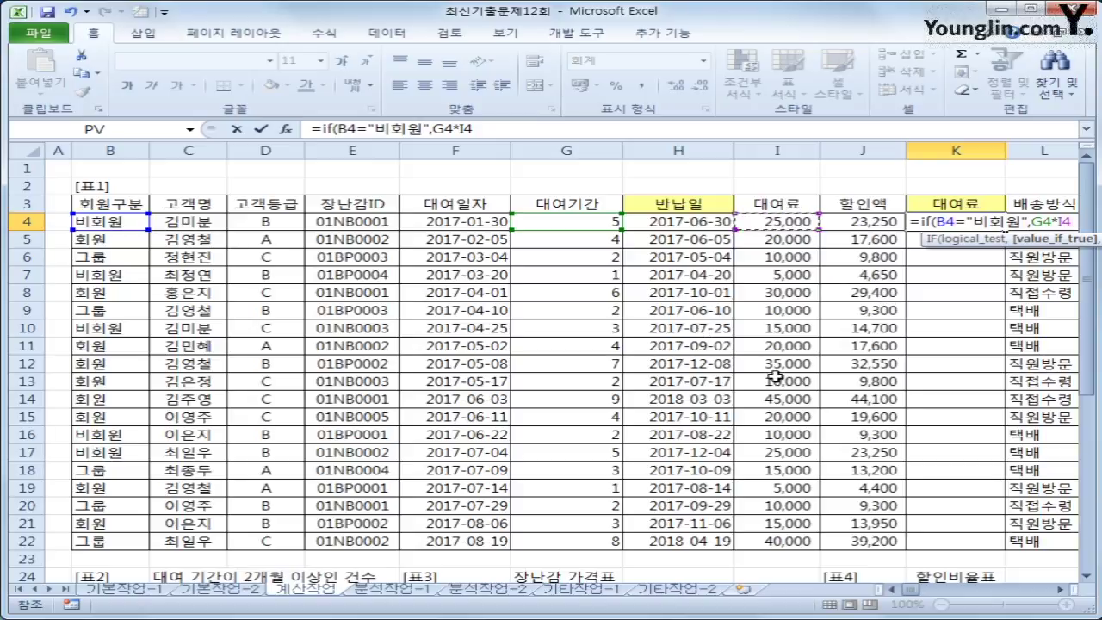
scroll(968, 427, "down", 2)
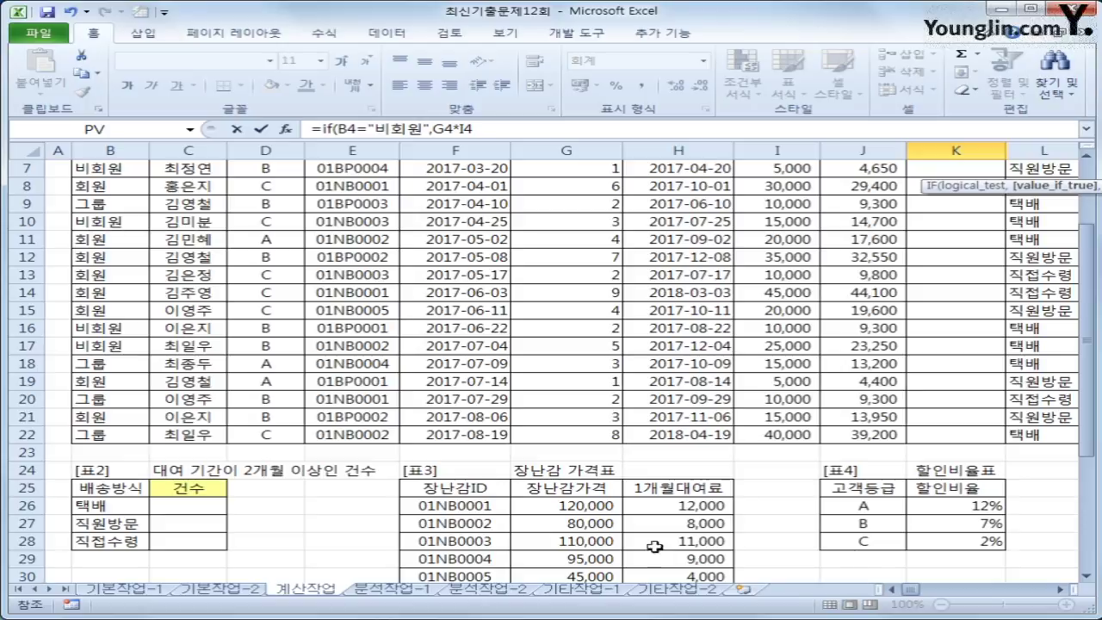
scroll(431, 469, "down", 2)
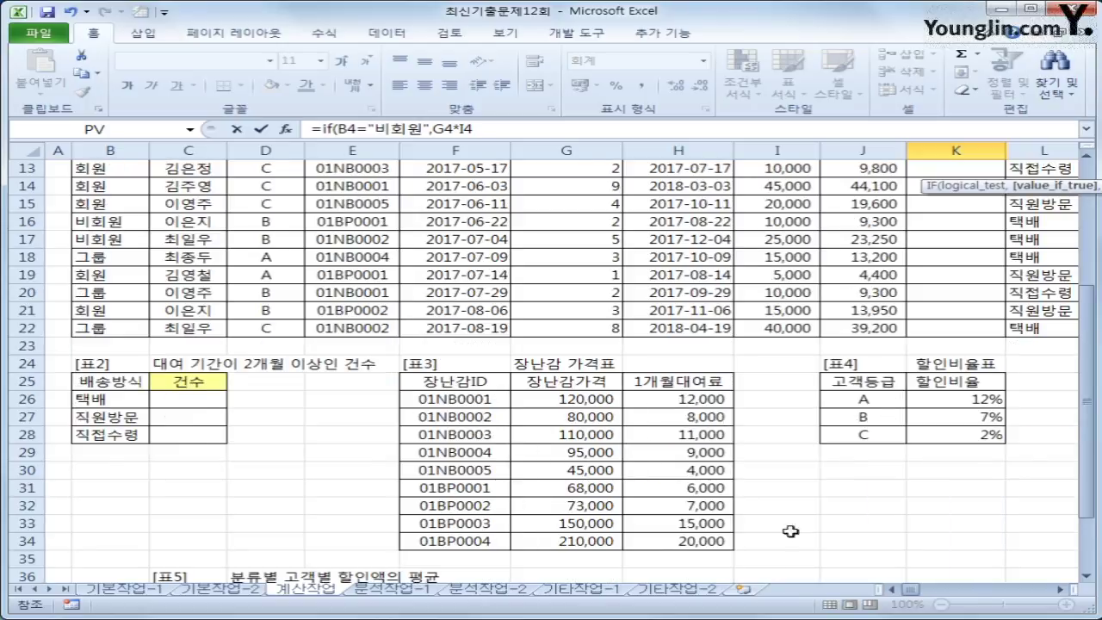
scroll(790, 517, "up", 4)
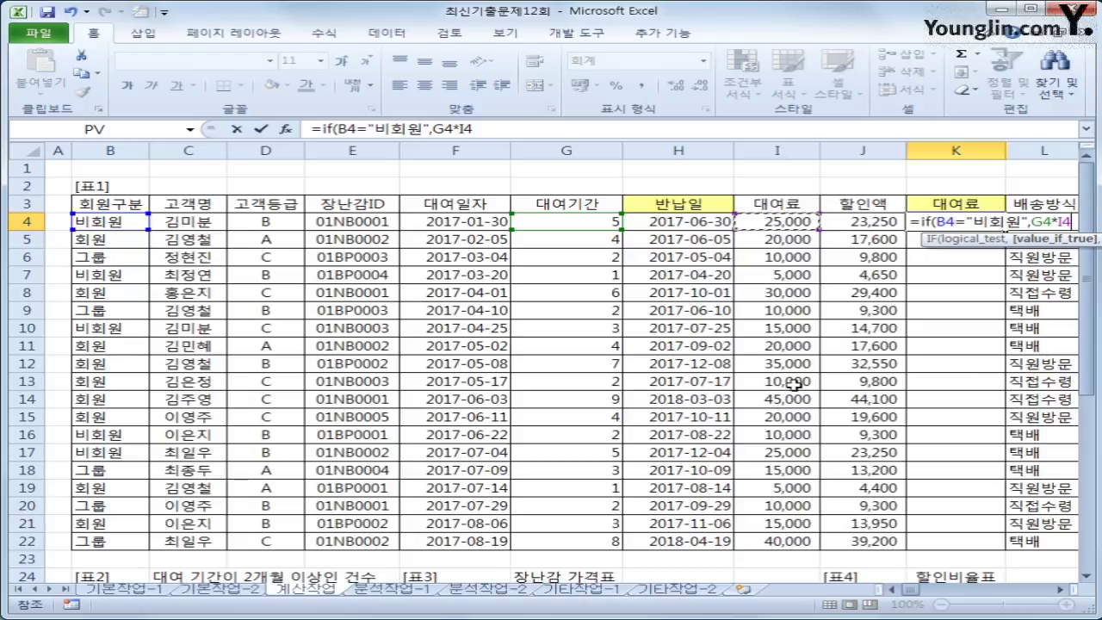
key("BackSpace")
key("BackSpace")
key("BackSpace")
key("BackSpace")
key("BackSpace")
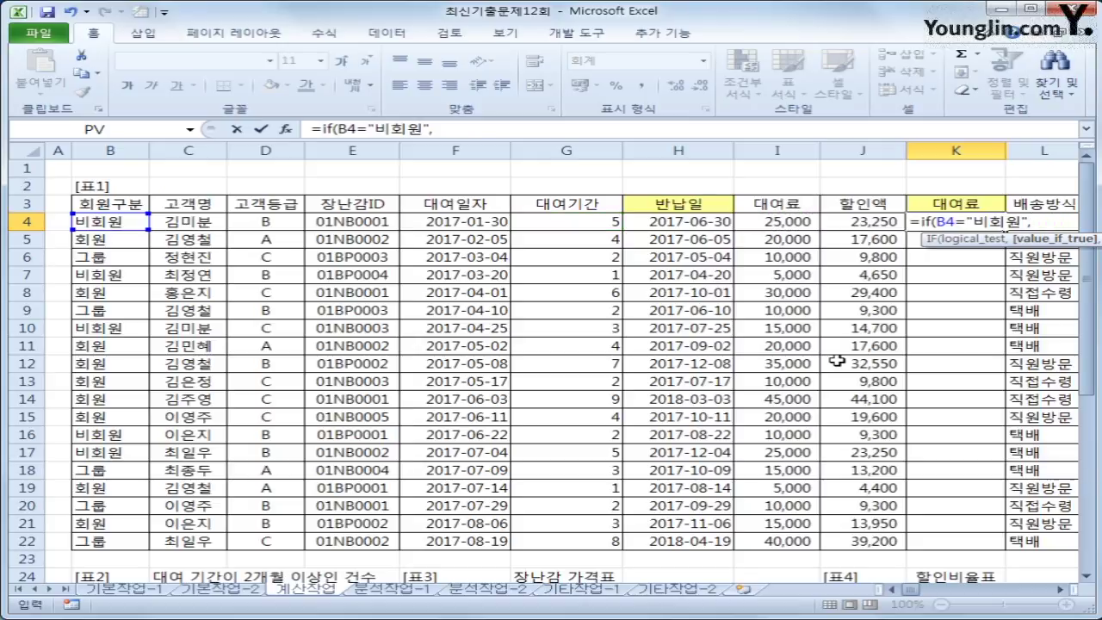
- Begin the value-if-true argument as 대여기간 G4 multiplied by a VLOOKUP with 장난감ID E4 as the lookup value
left_click(149, 220)
scroll(715, 386, "down", 2)
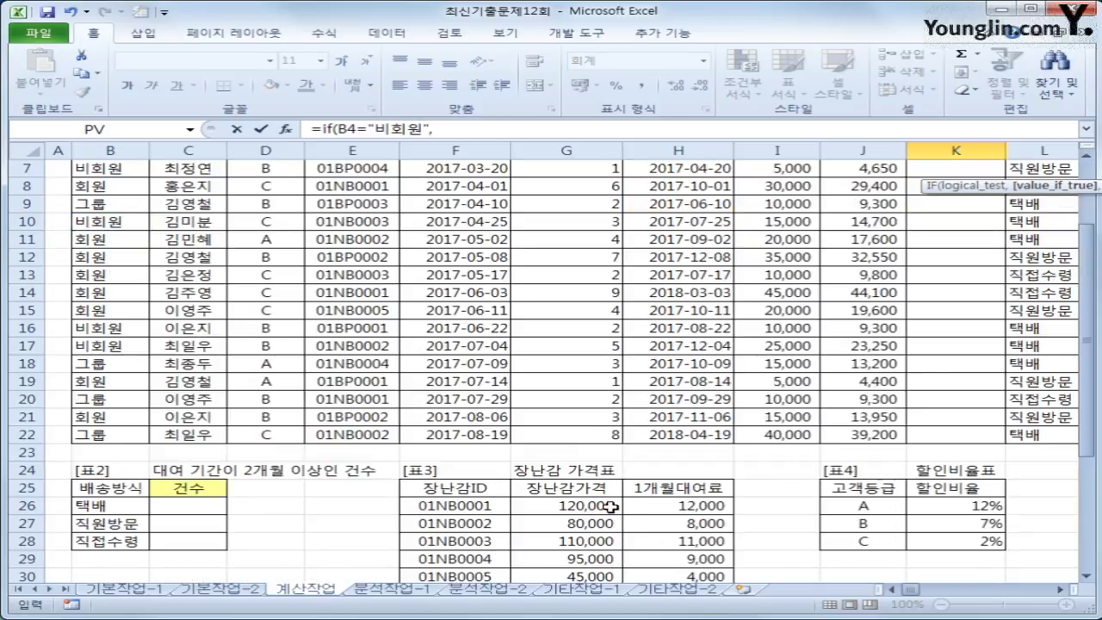
scroll(633, 497, "up", 2)
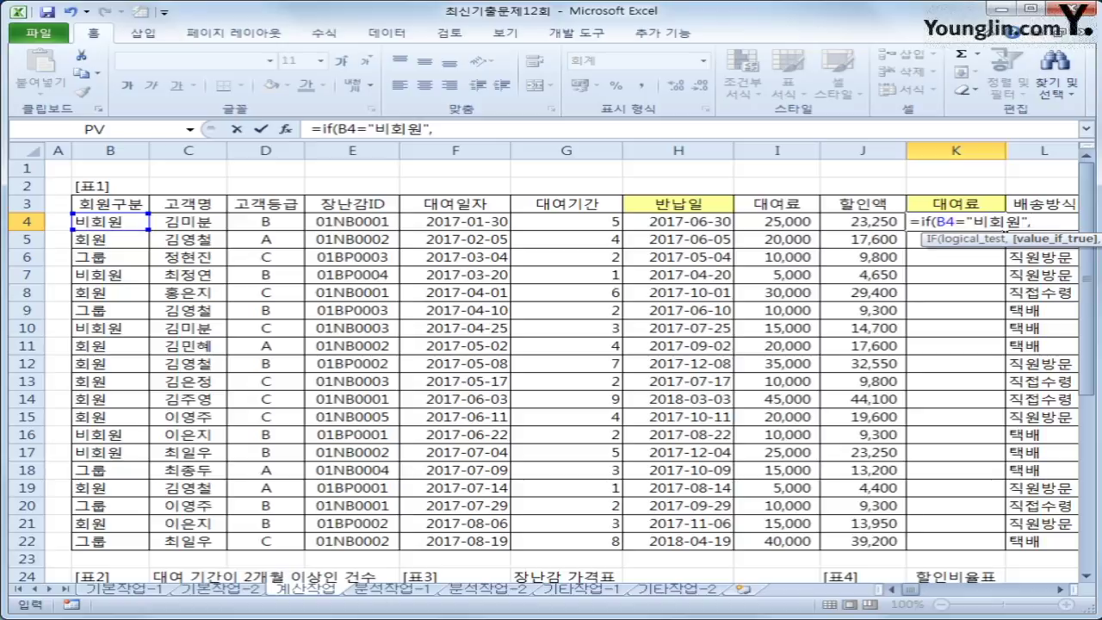
left_click(593, 222)
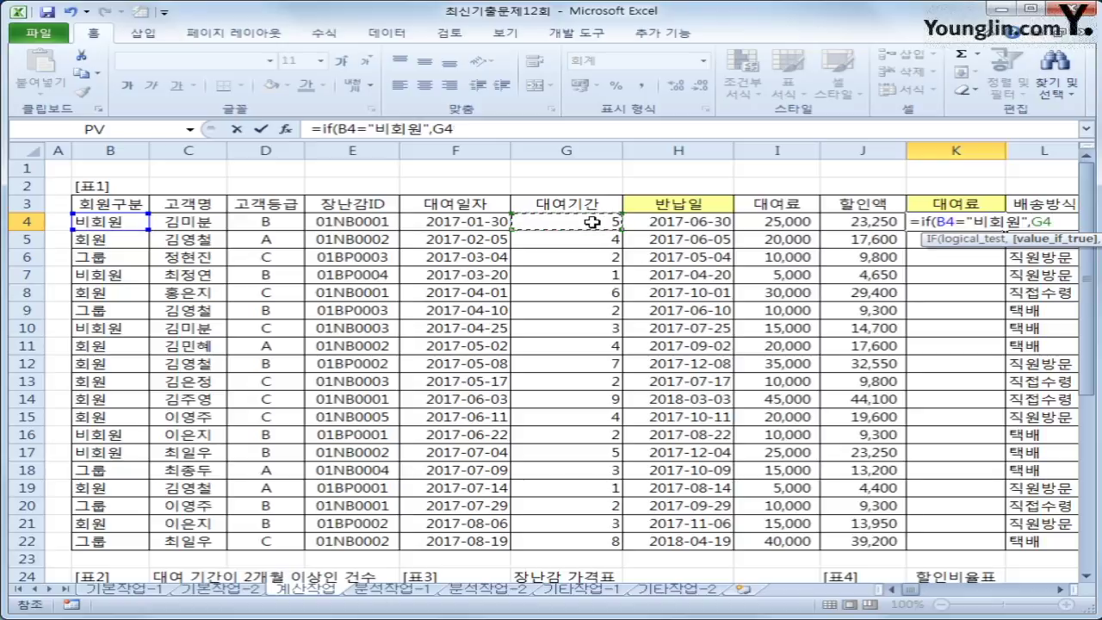
type("*vl")
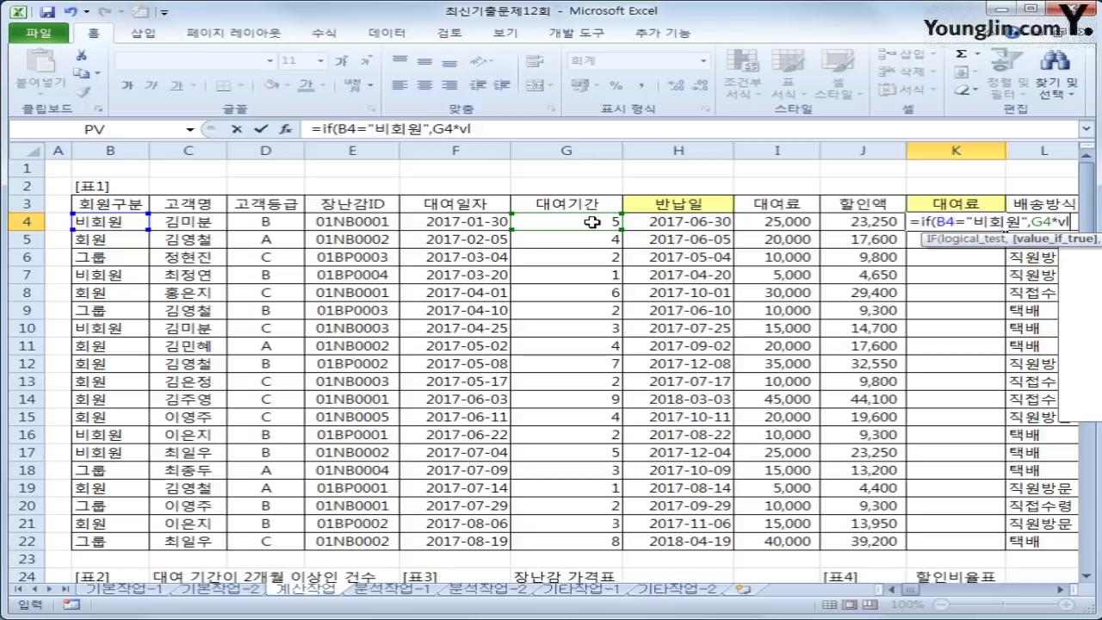
key("Tab")
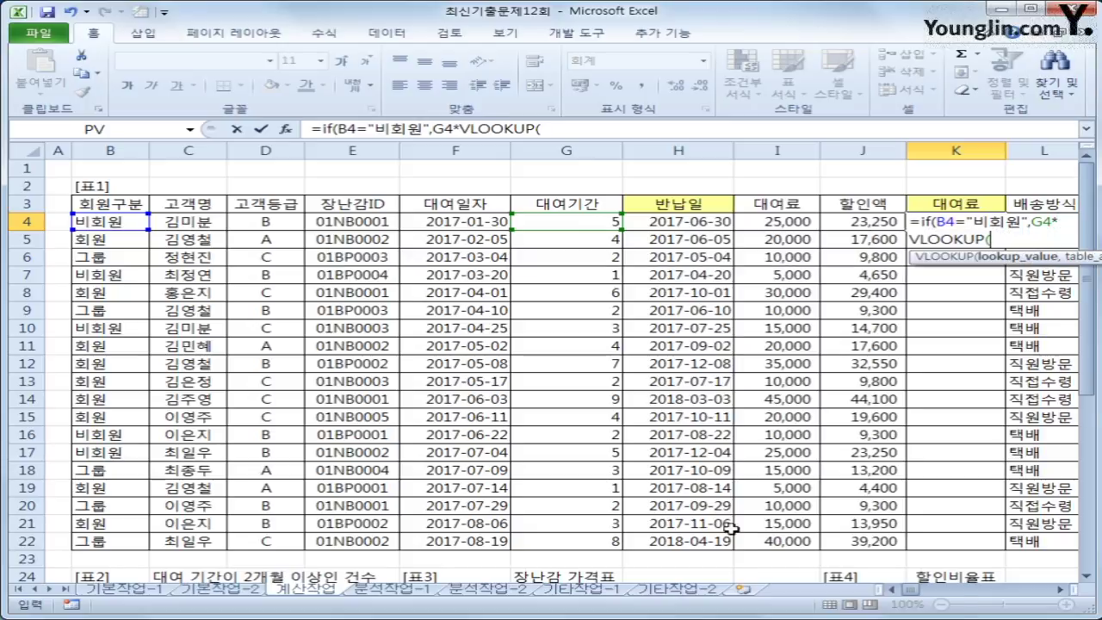
scroll(680, 504, "down", 4)
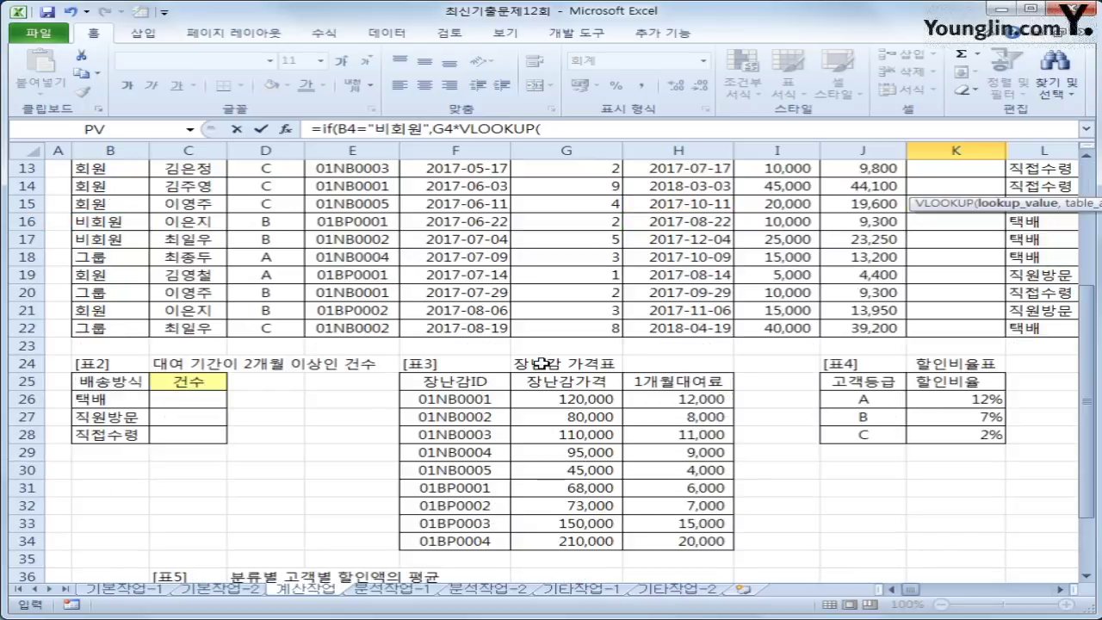
scroll(482, 473, "up", 4)
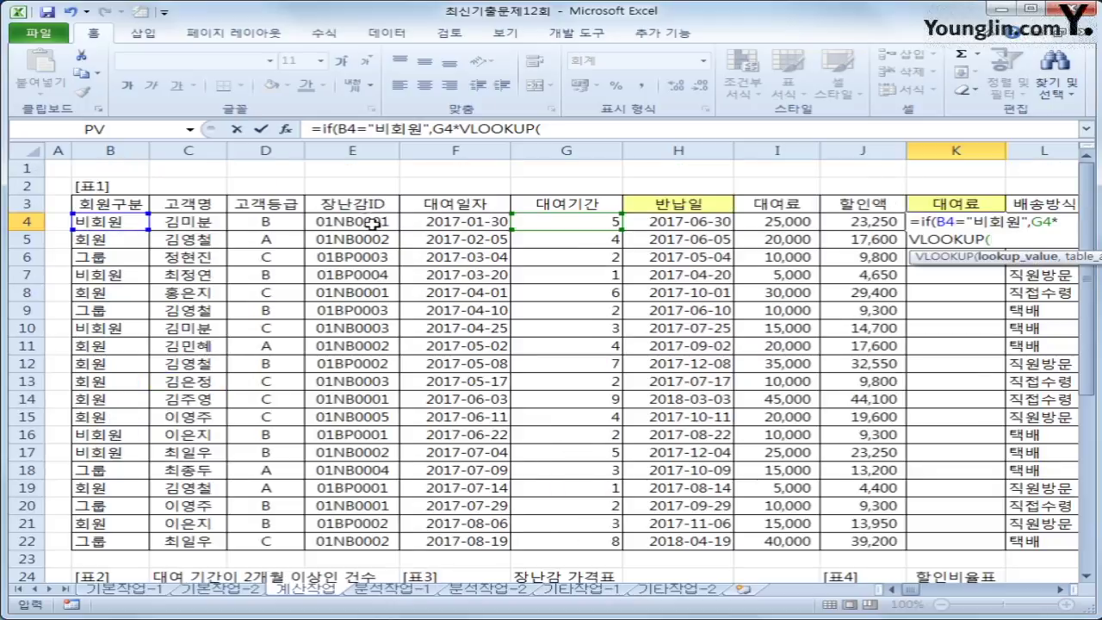
left_click(372, 222)
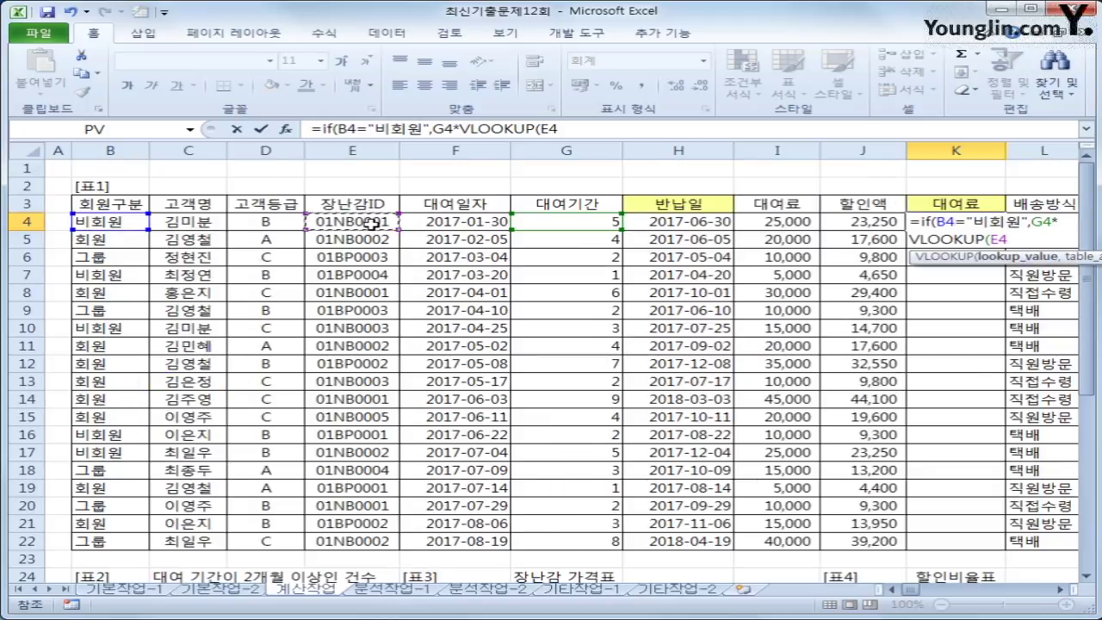
type(",")
- Set the VLOOKUP's table array to the 장난감 가격표 in 표3 as the absolute range $F$25:$H$34
scroll(443, 362, "down", 6)
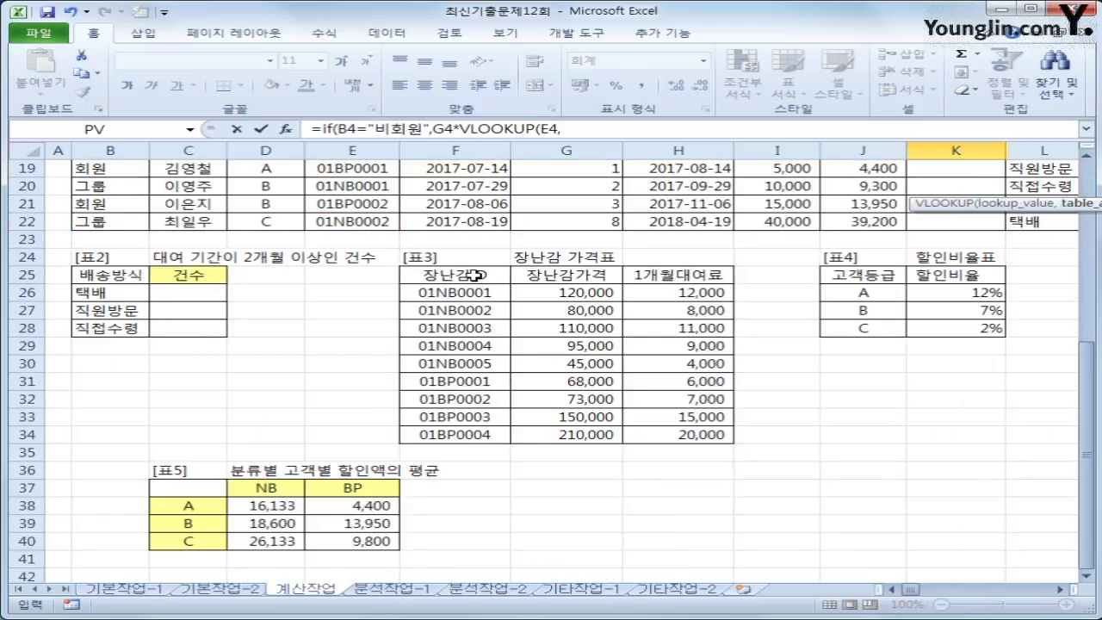
left_click_drag(476, 276, 731, 441)
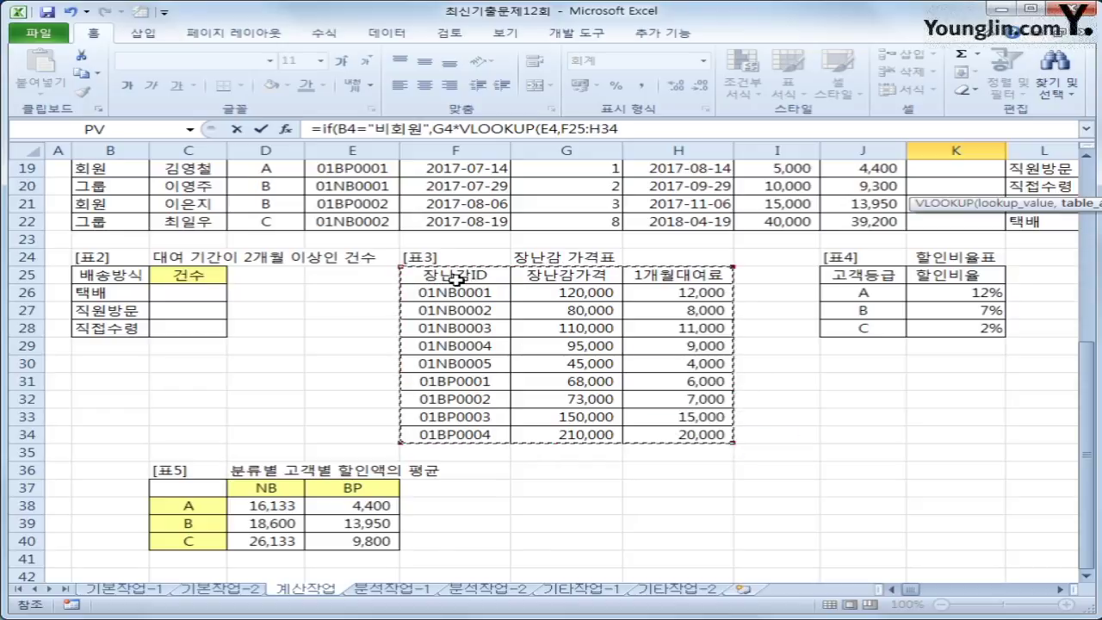
left_click_drag(458, 278, 633, 427)
key("F4")
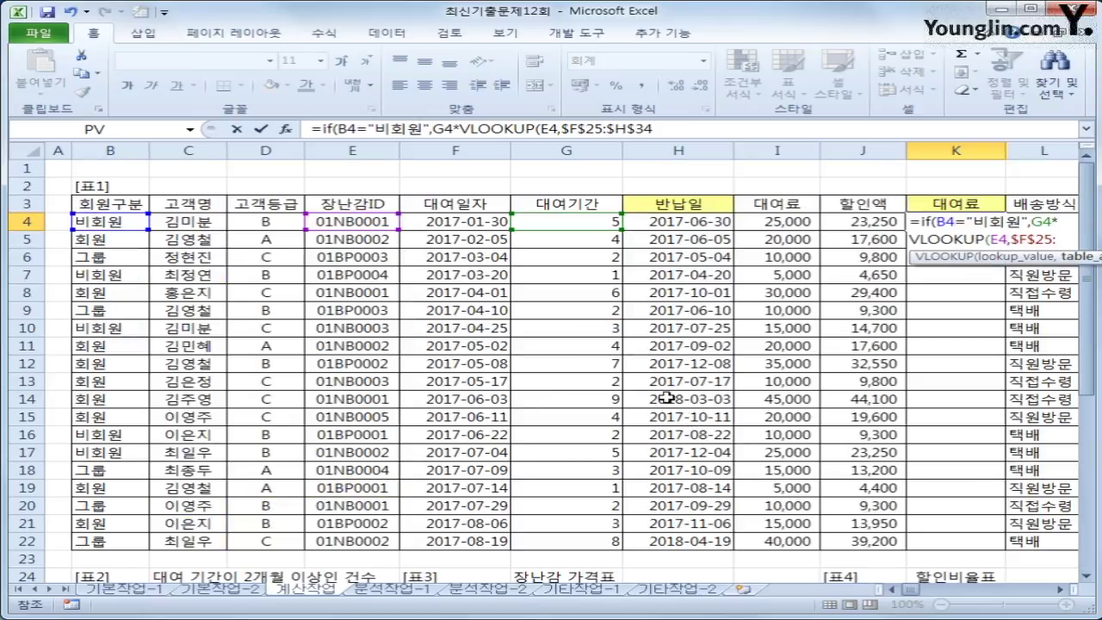
type(",")
- Complete the value-if-true VLOOKUP with column 2 and exact match 0, multiply it by 20% inside parentheses, and move to the value-if-false argument
scroll(623, 400, "down", 7)
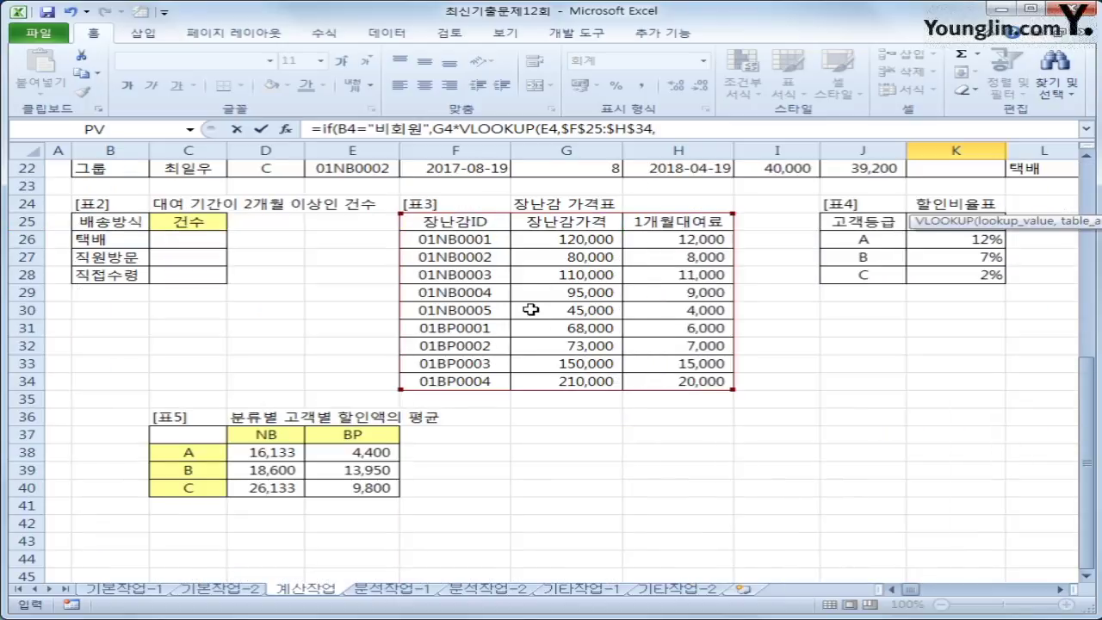
left_click(691, 129)
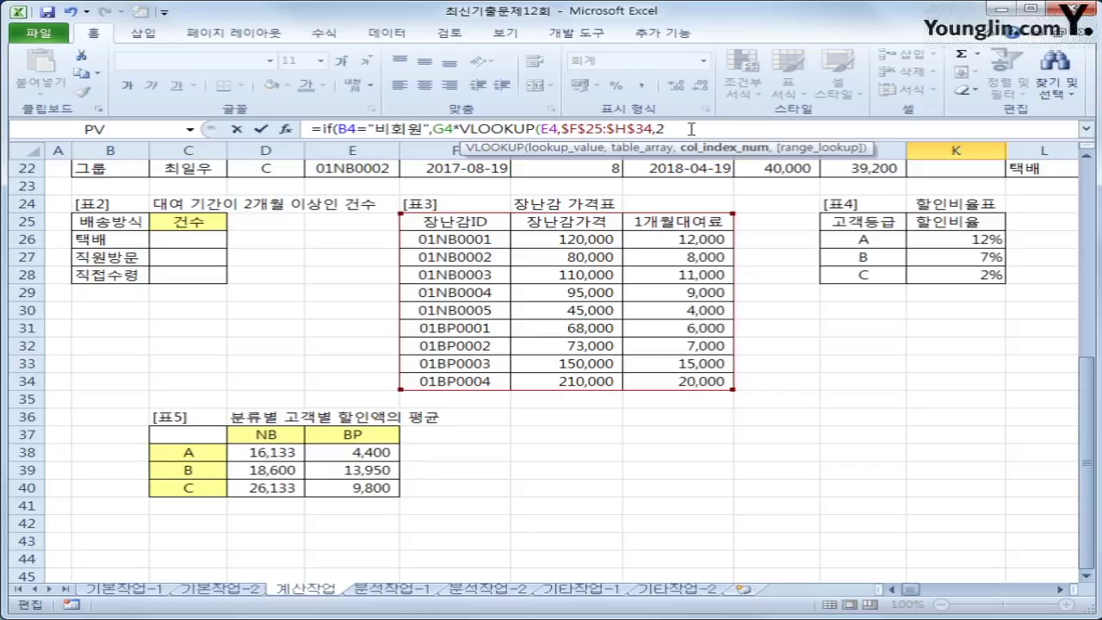
type(",0")
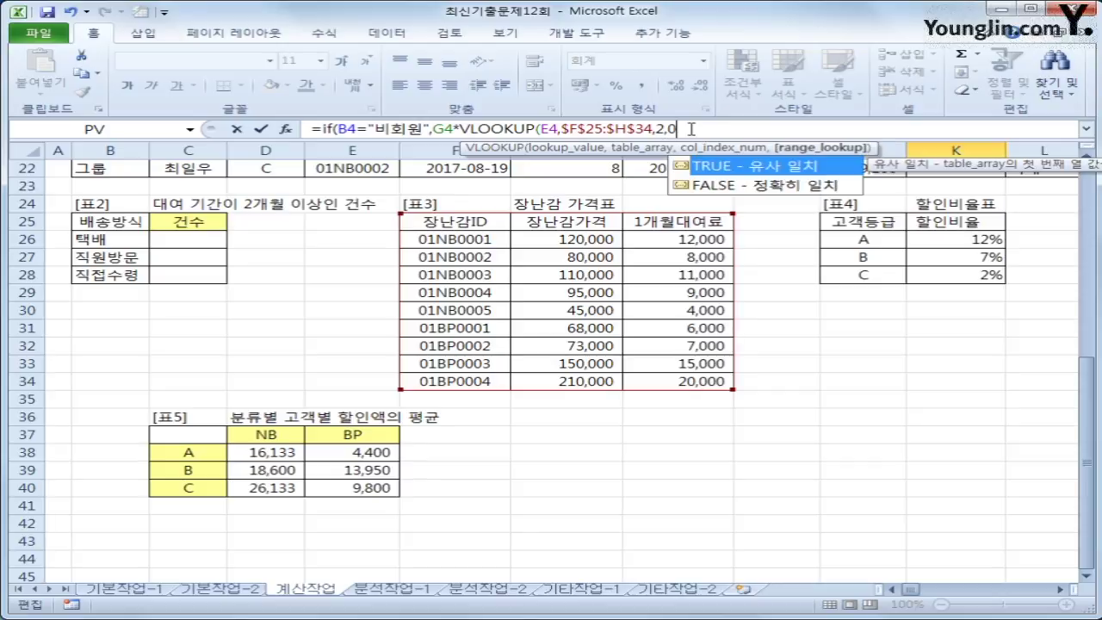
type(")")
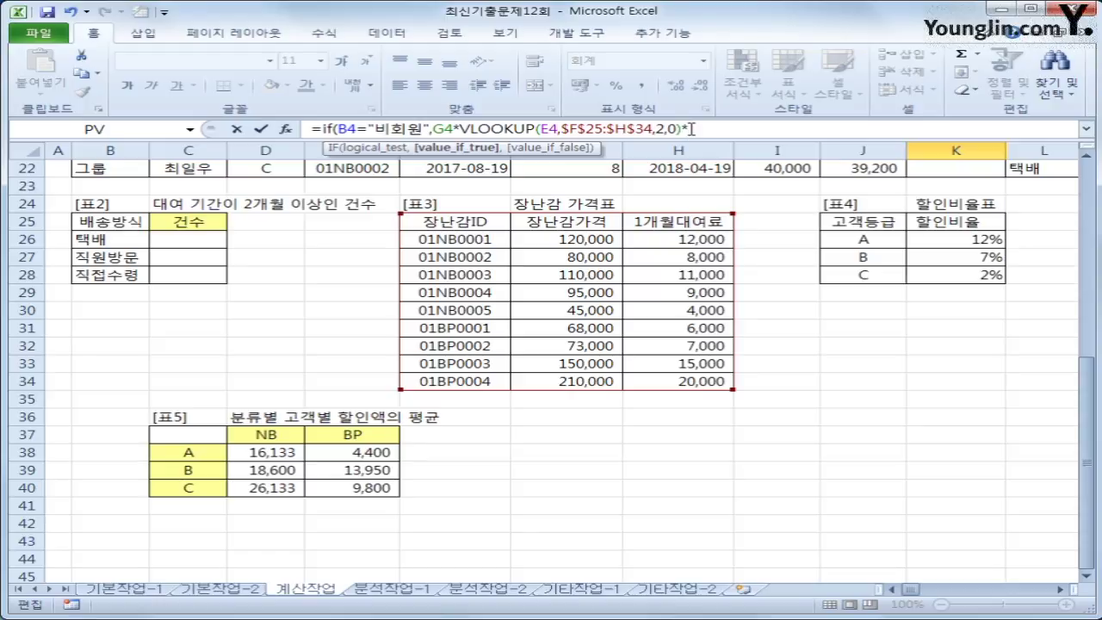
type("*20%")
type("(")
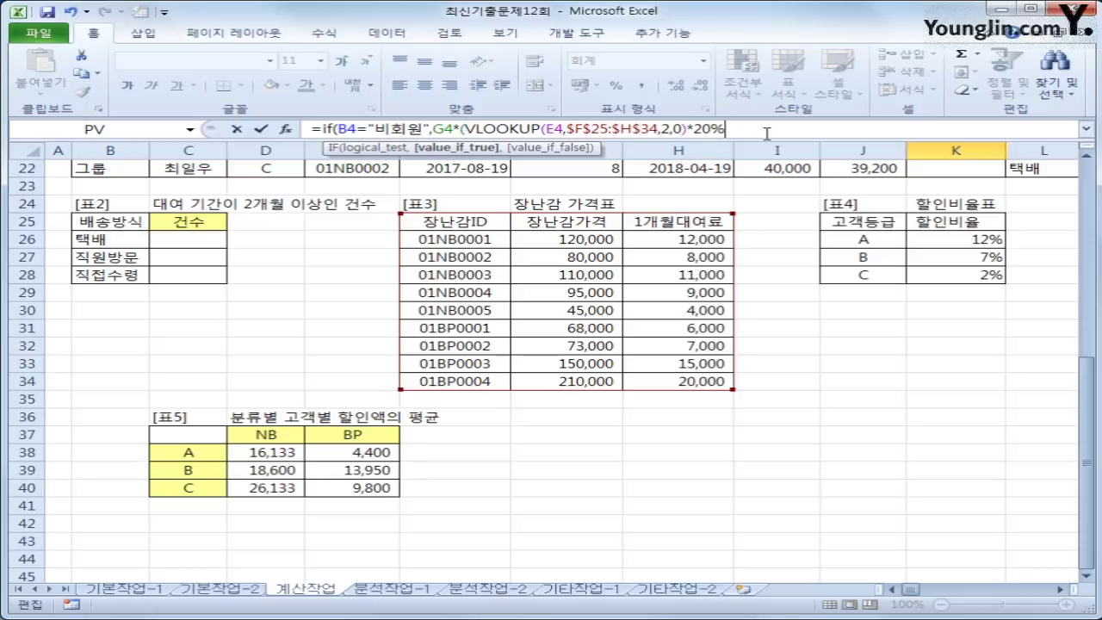
type(")")
type(",")
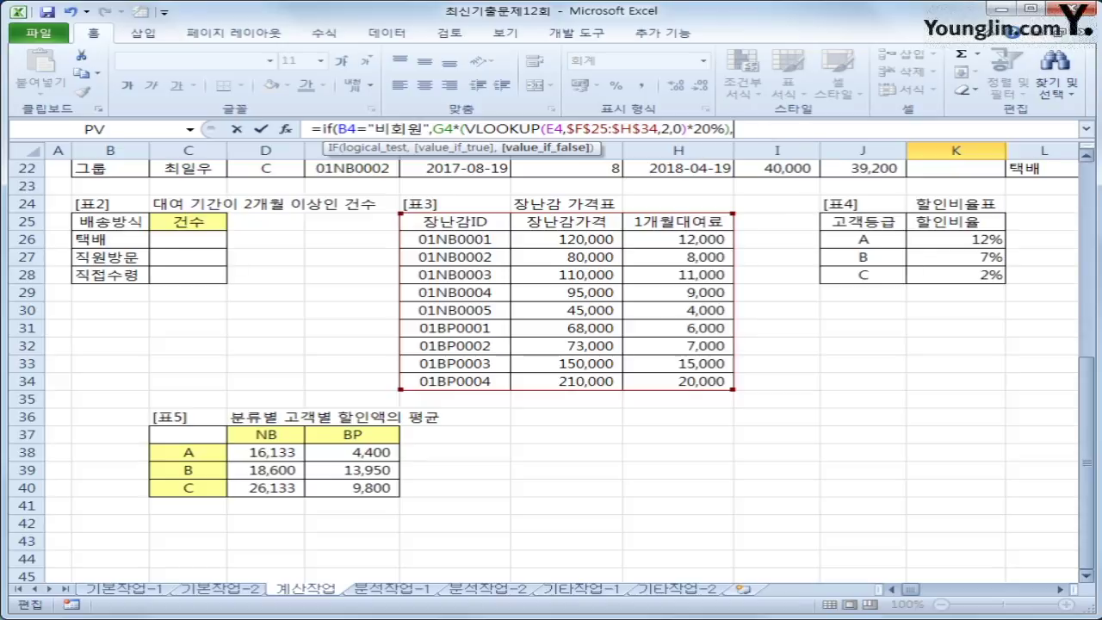
- Begin the value-if-false argument as 대여기간 G4 multiplied by a VLOOKUP with 장난감ID E4 as the lookup value
left_click_drag(1086, 482, 1086, 375)
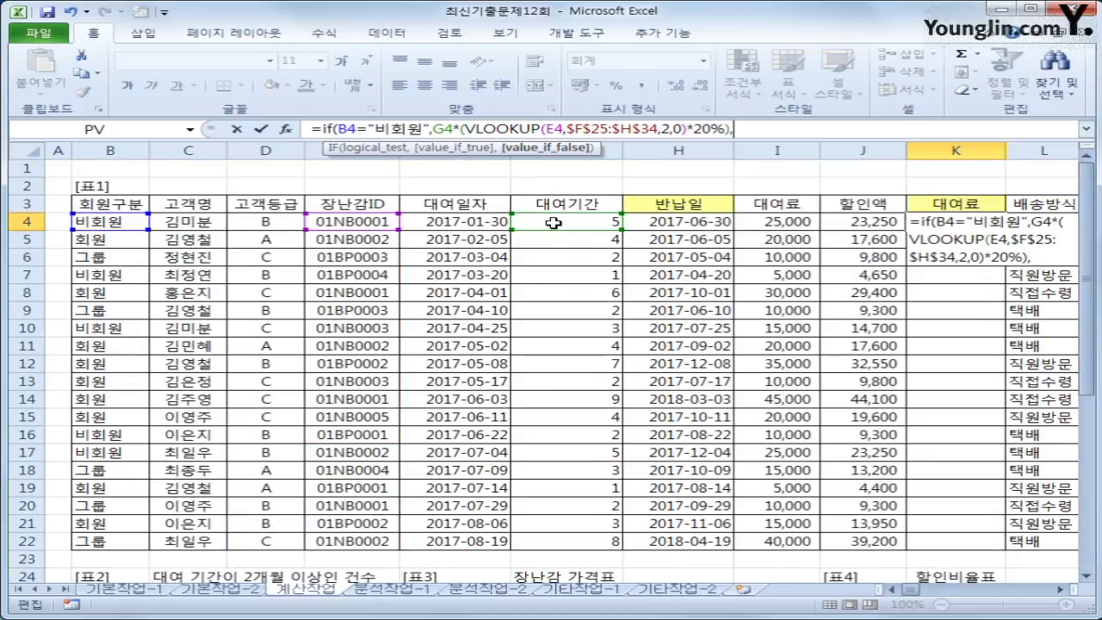
left_click(552, 220)
type("*")
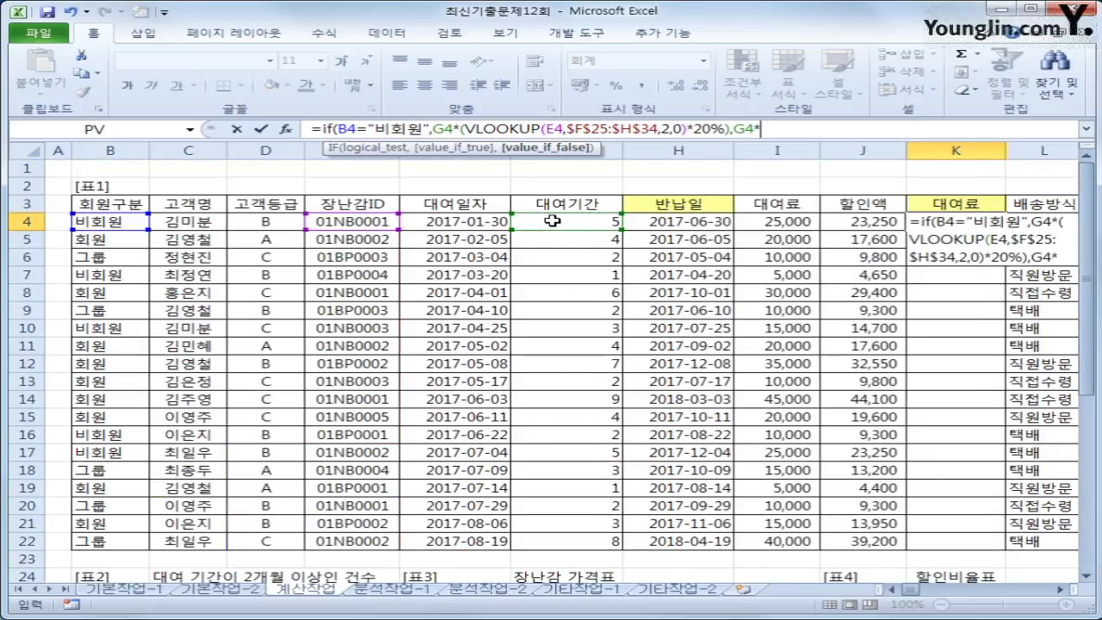
type("VLOOKUP(")
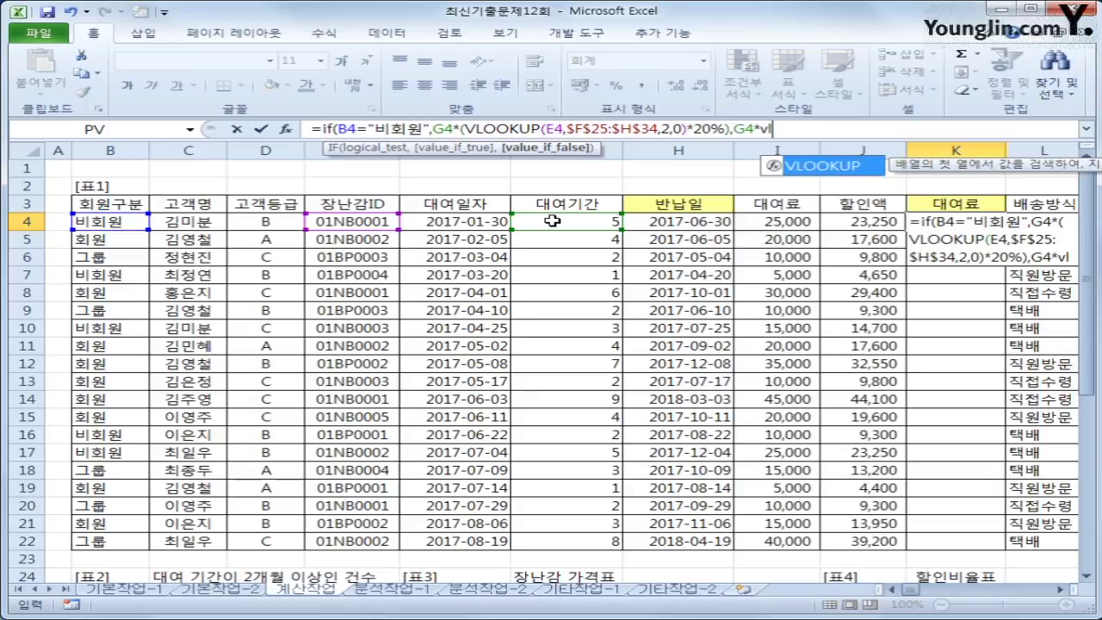
left_click(366, 220)
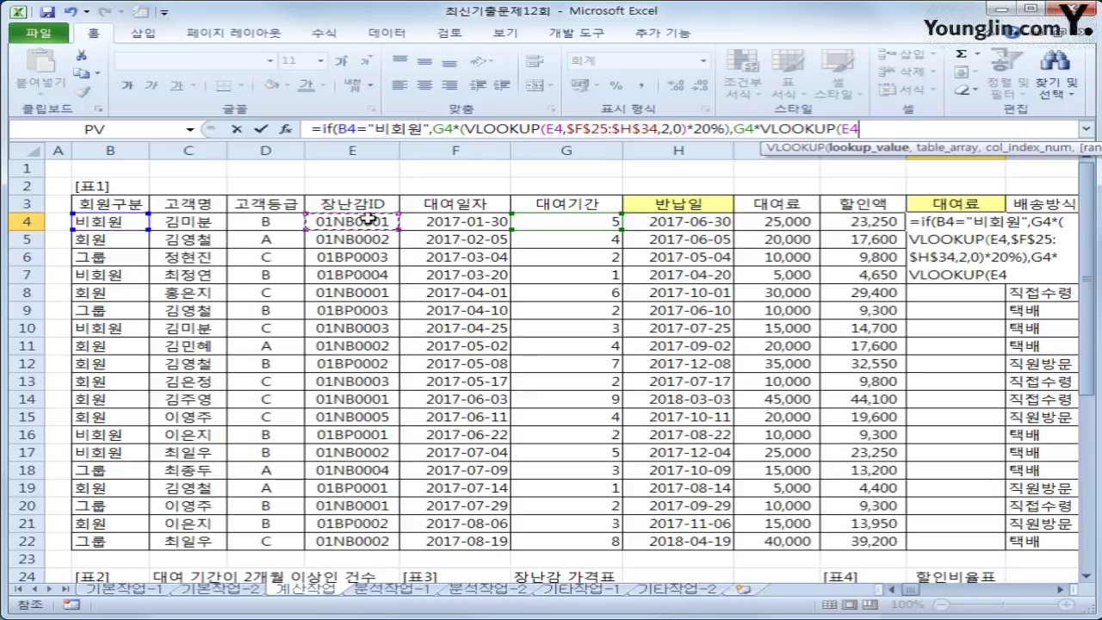
type(",")
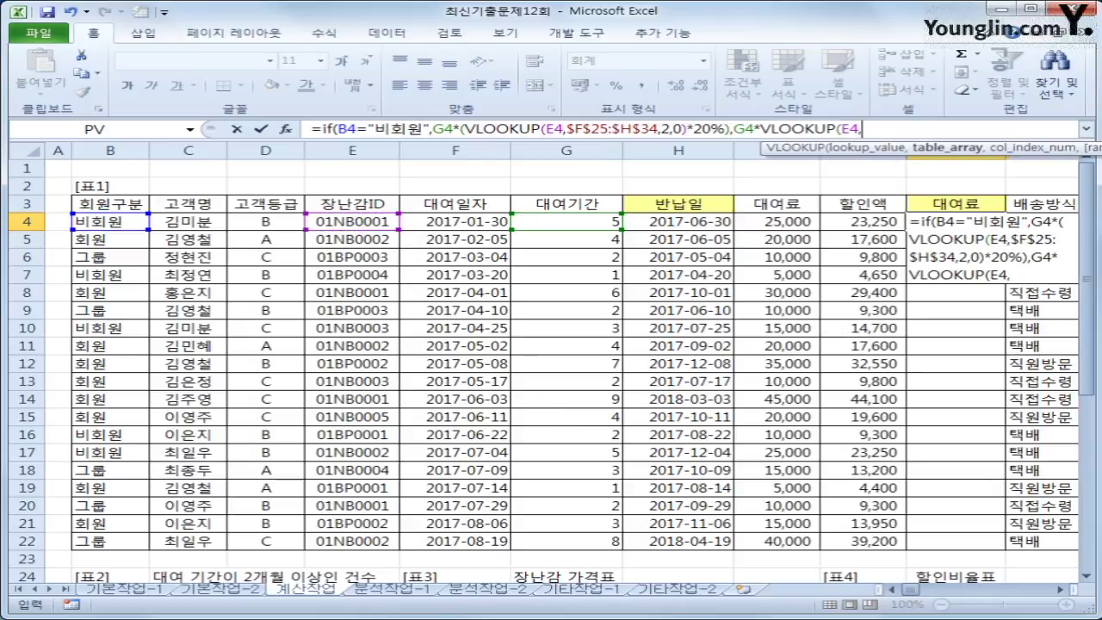
- Give the second VLOOKUP the absolute 표3 range $F$25:$H$34, column 3 and exact match 0, and close it
left_click_drag(1092, 338, 1064, 493)
left_click_drag(449, 329, 678, 489)
key("F4")
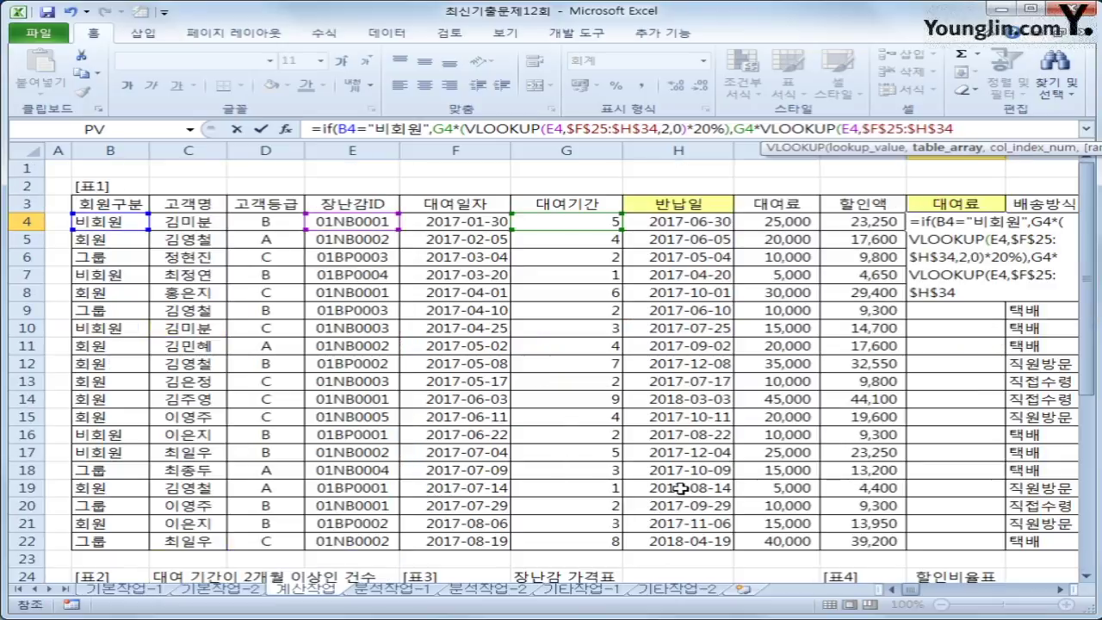
type(",")
left_click_drag(1088, 258, 1088, 362)
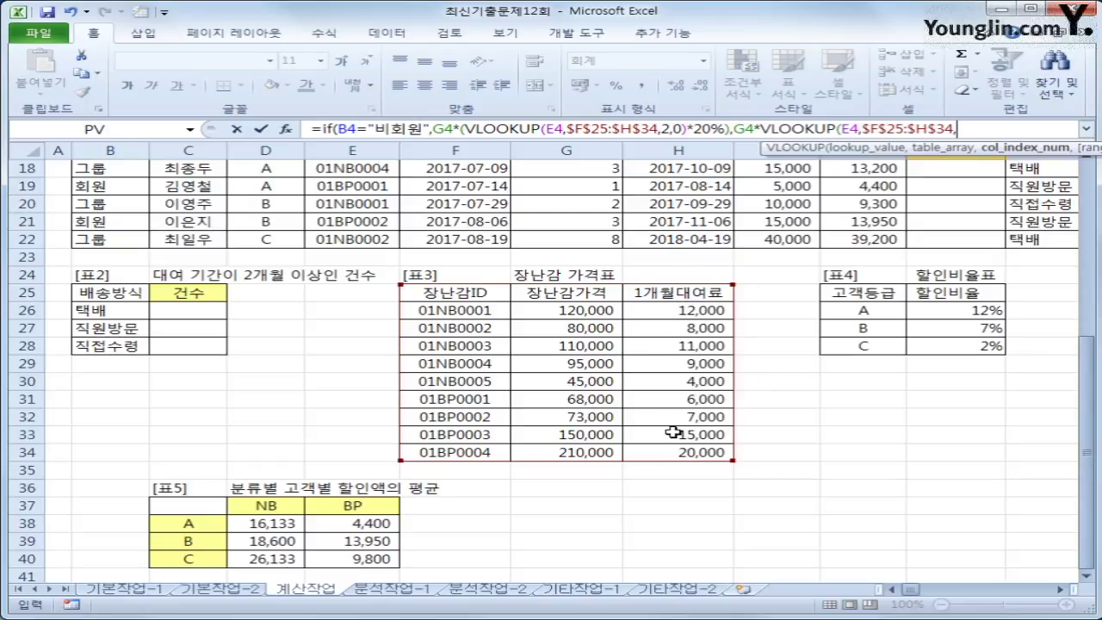
type("3,0")
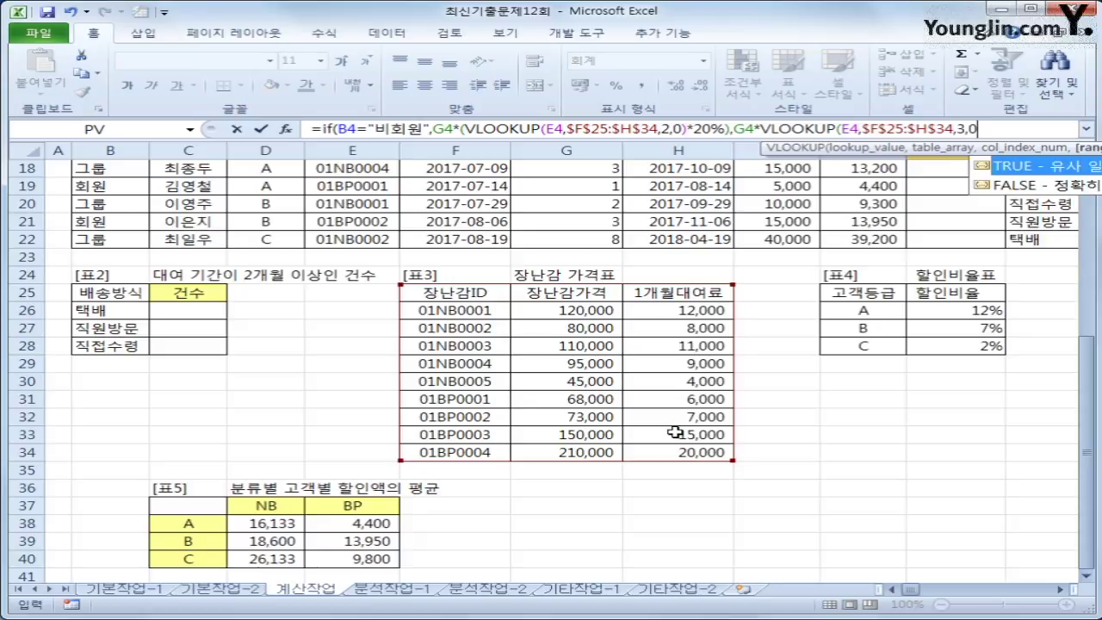
type(")")
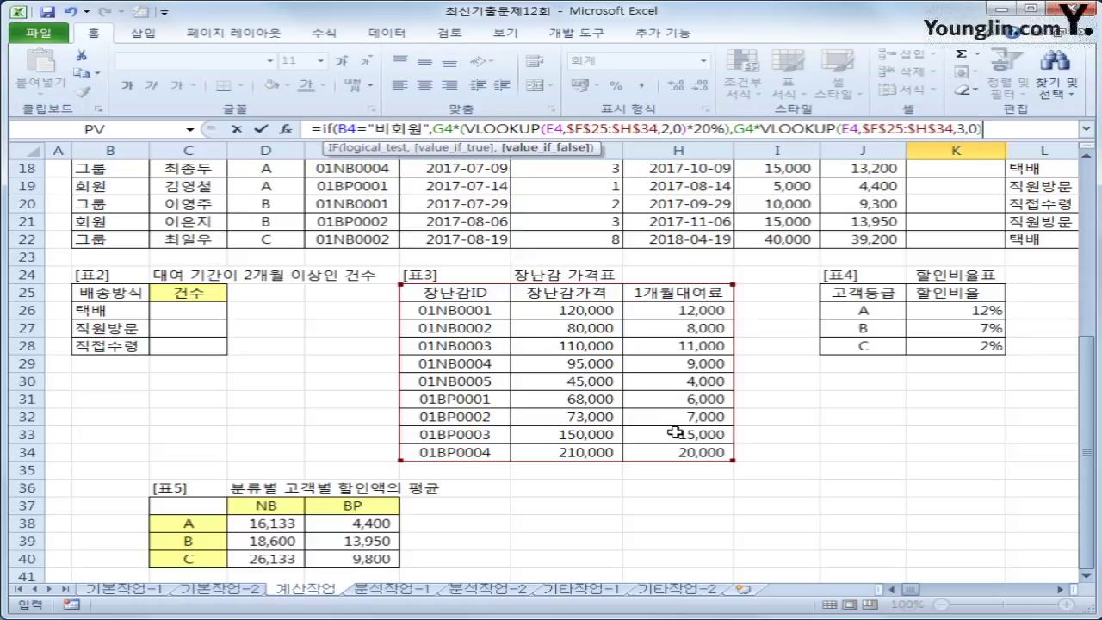
- Close and enter the IF formula in K4, and fill it down the 대여료 column to K22
type(")")
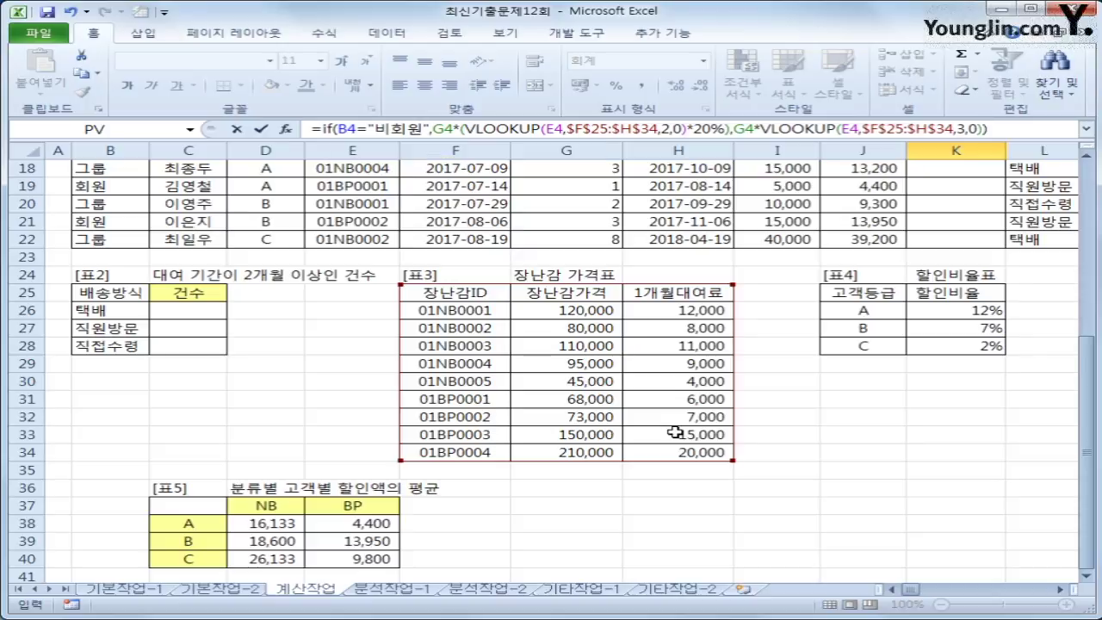
key("Return")
scroll(676, 433, "up", 2)
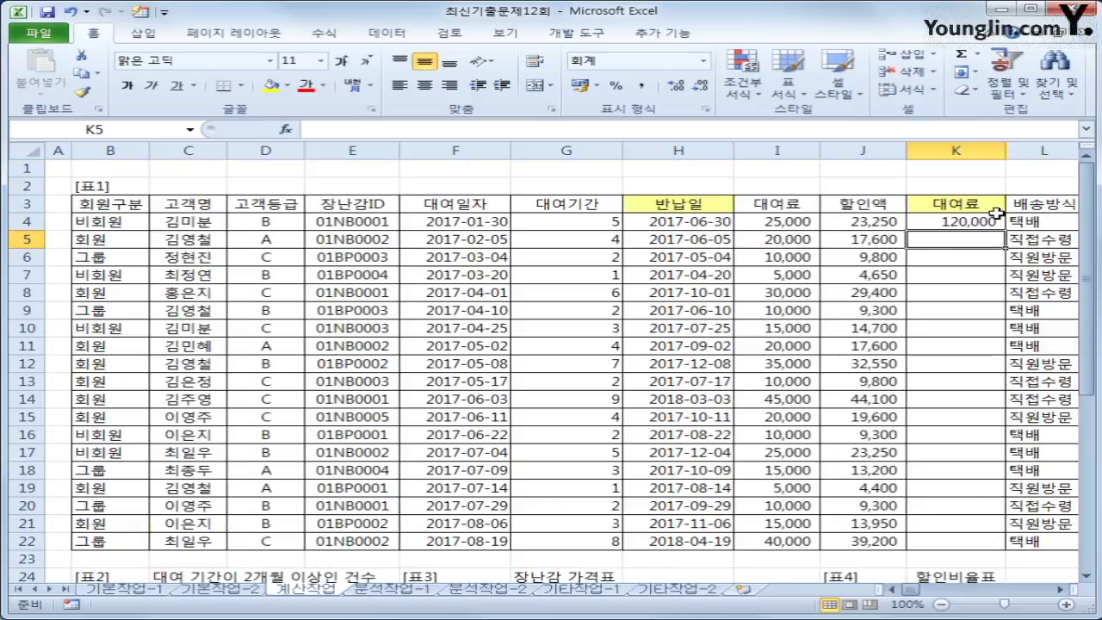
left_click(990, 221)
double_click(1002, 227)
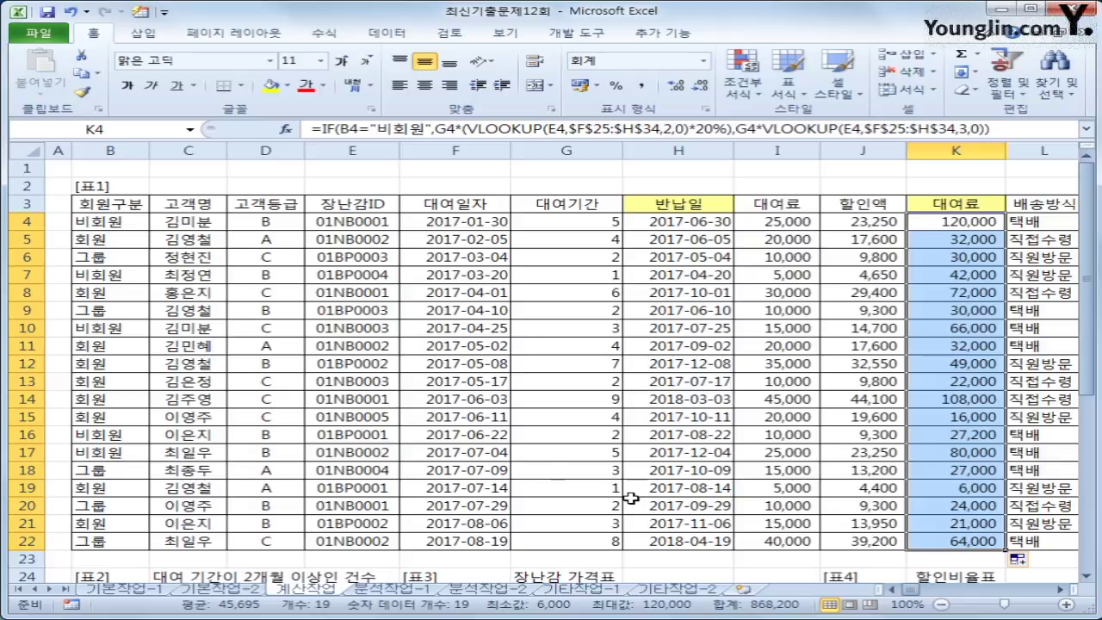
- Open the Visual Basic editor and insert a new module in the workbook's project
left_click(588, 36)
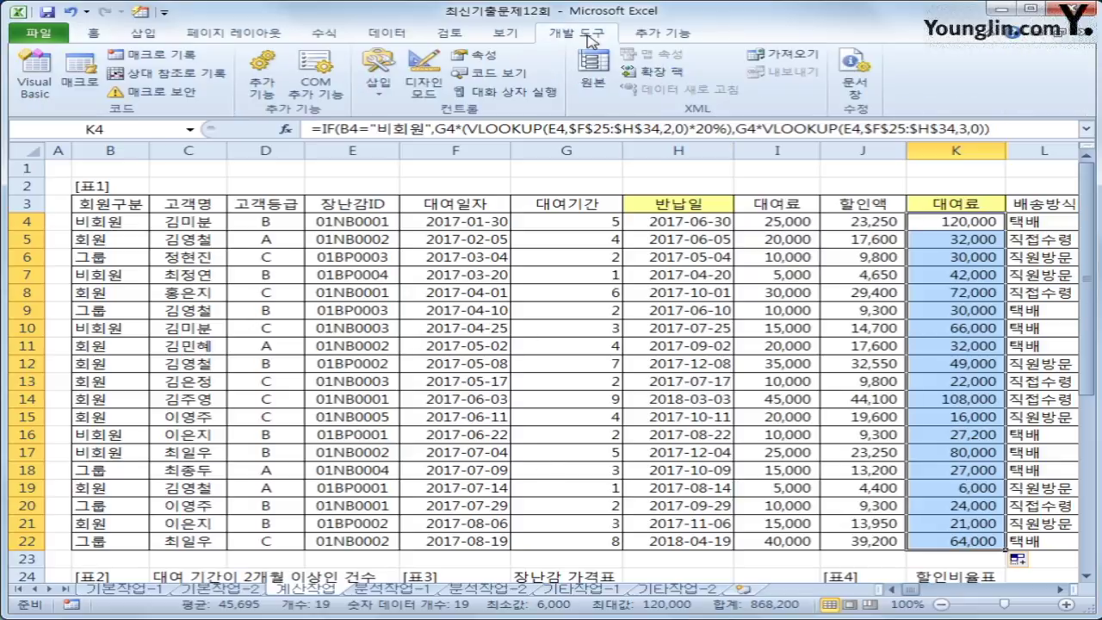
left_click(34, 77)
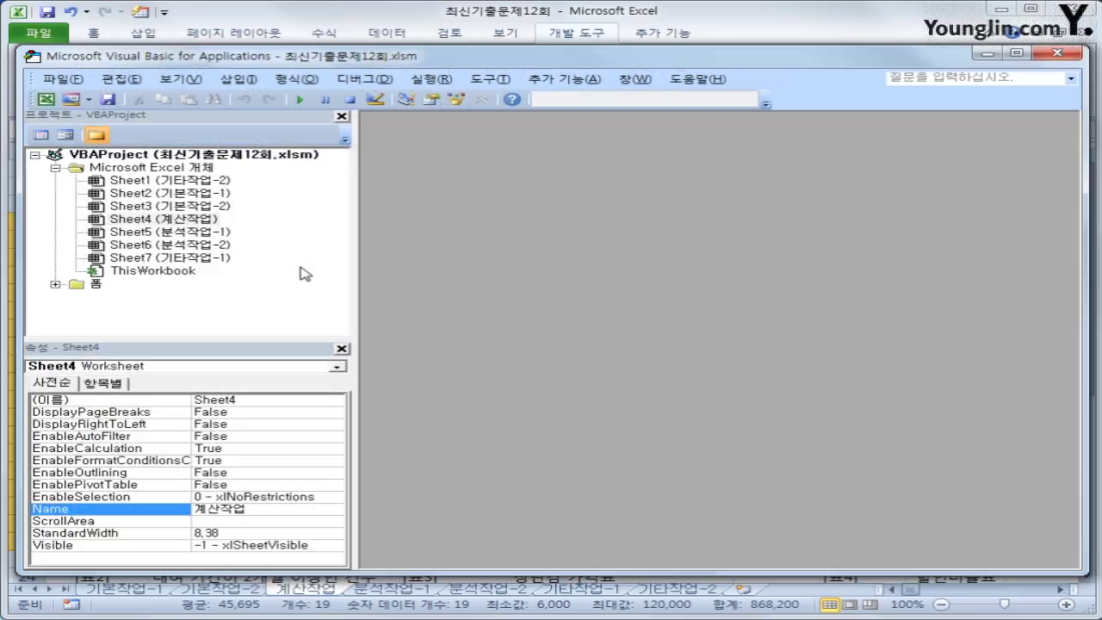
left_click(238, 78)
left_click(258, 142)
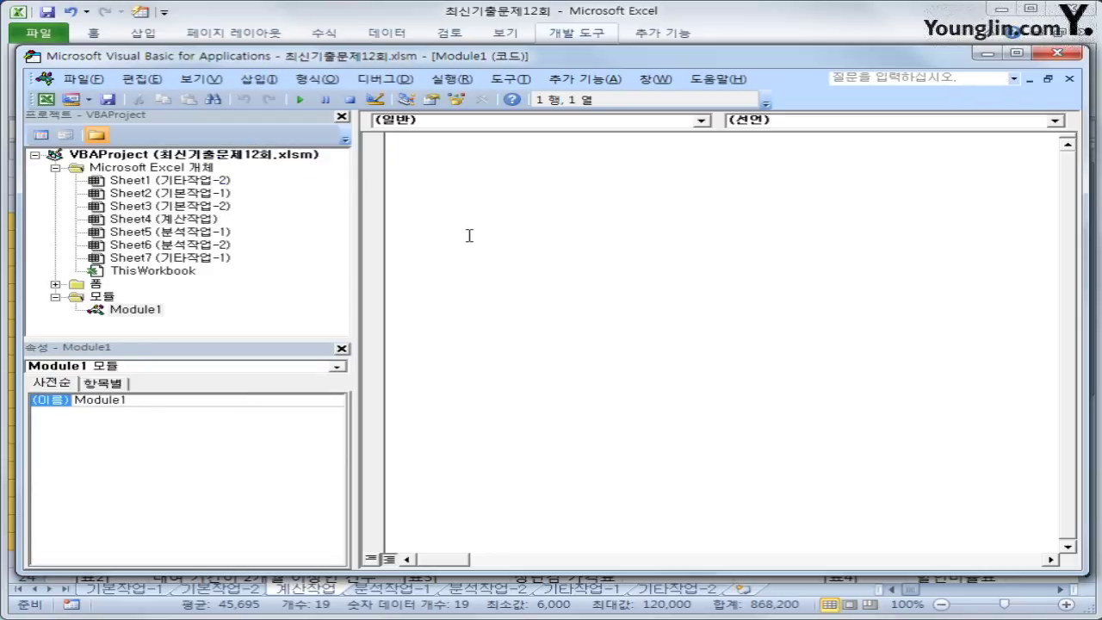
- Declare the public function fn배송비 with the parameters 고객등급 and 배송방식, and start an indented line in its body
type("public functi")
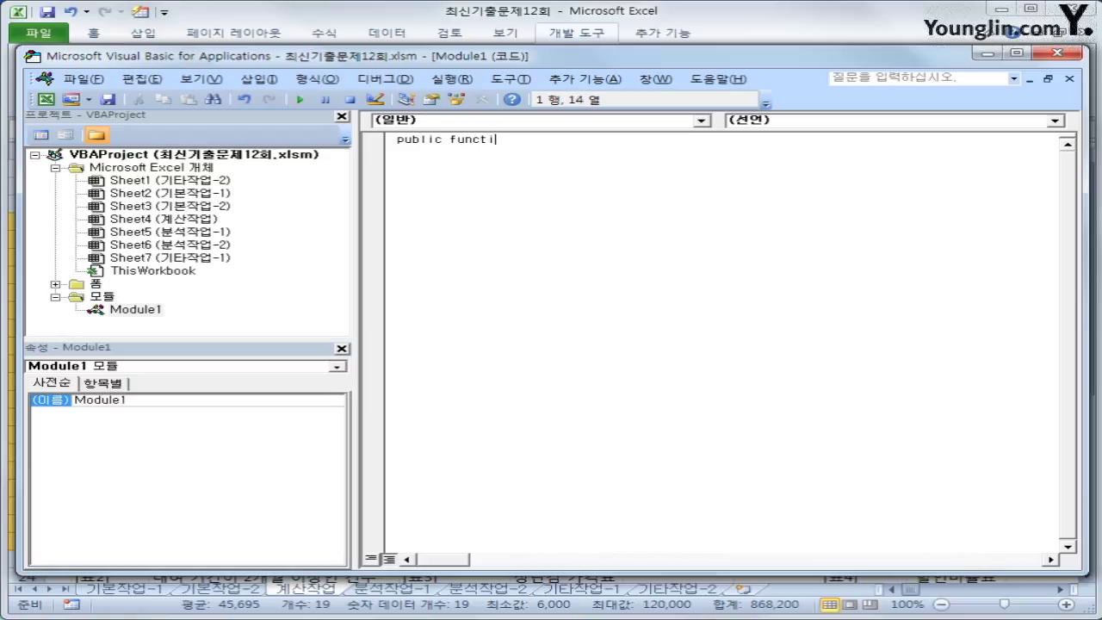
type("on fn배송비")
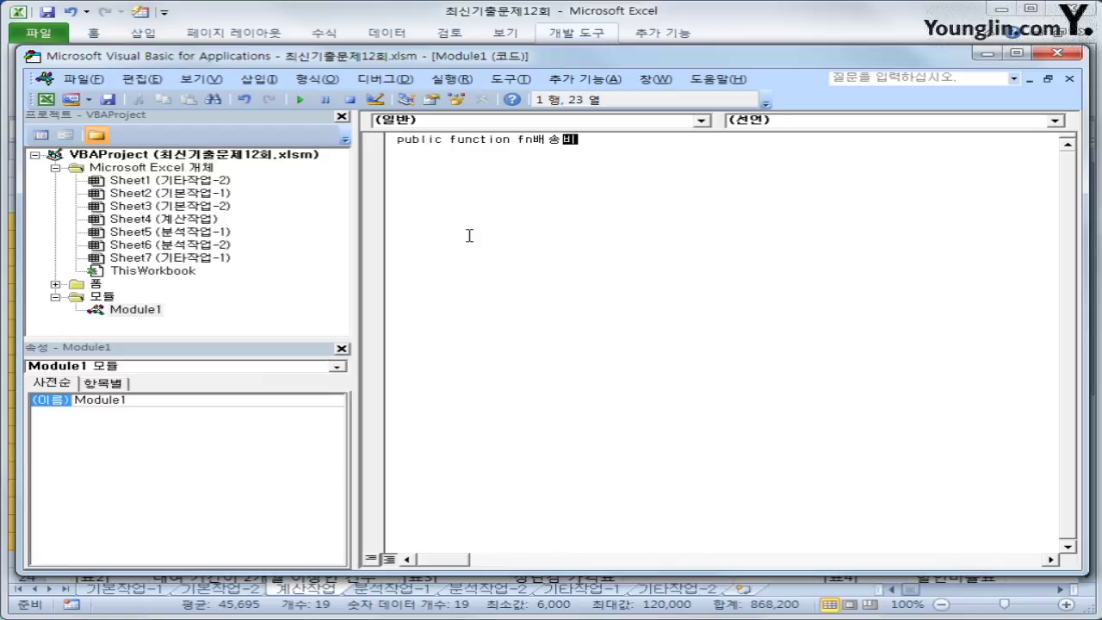
type("(고객등급")
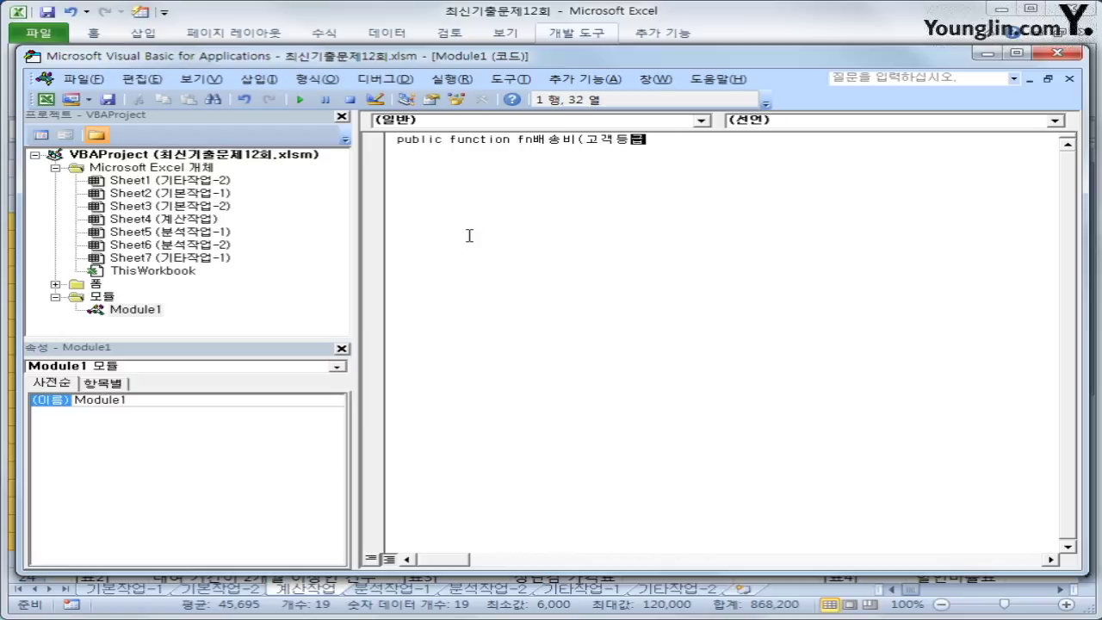
type(", 배송방식")
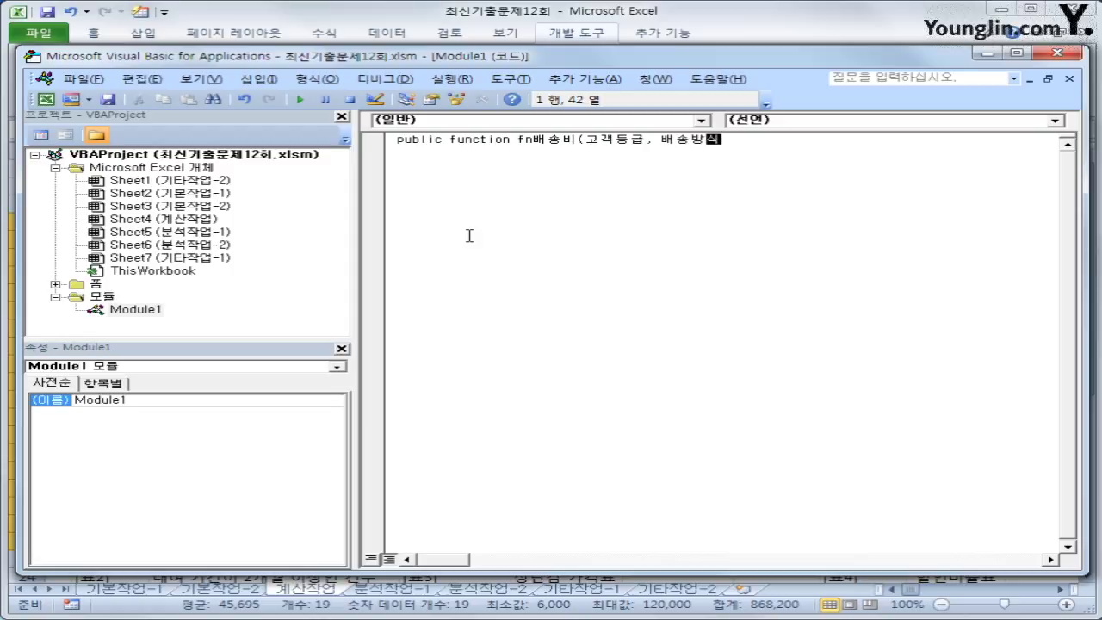
type(")")
key("Return")
key("Tab")
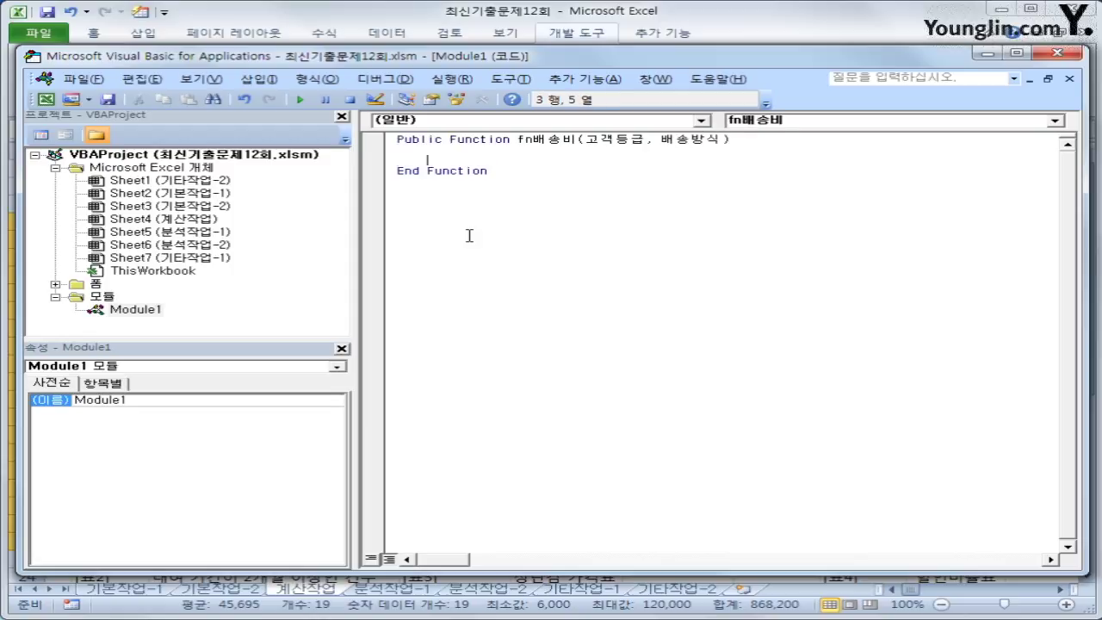
- Add the condition If 배송방식 = "택배" Then with the indented assignment 기본배송비 = 3000
type("if ")
type("배송방ㅅ")
type("식 ㅞ")
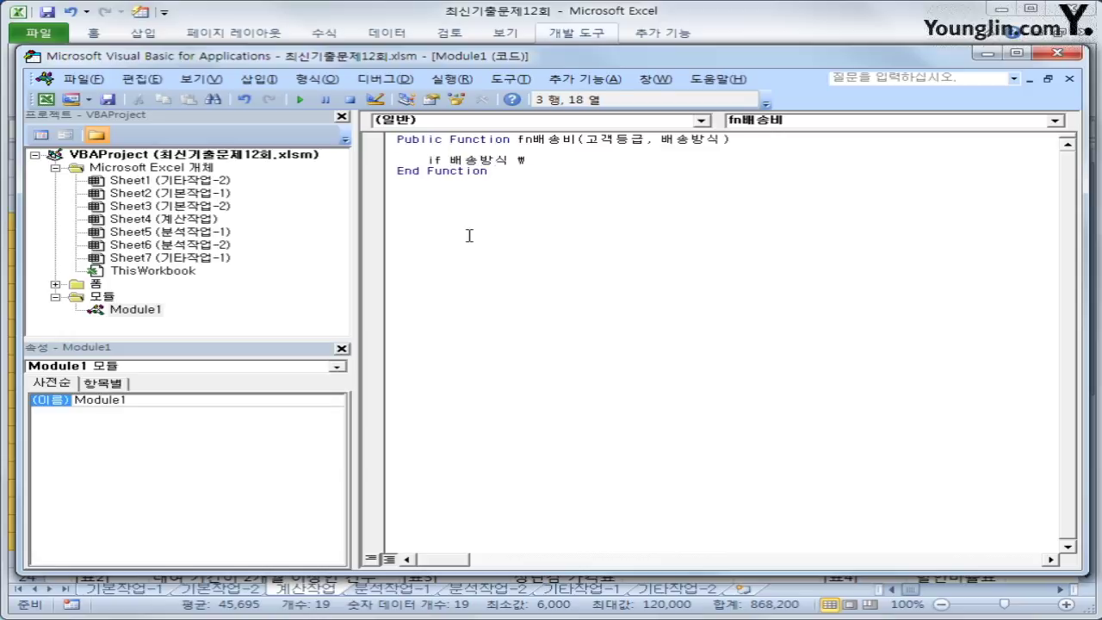
key("BackSpace")
type("= \"택배\" then")
key("Return")
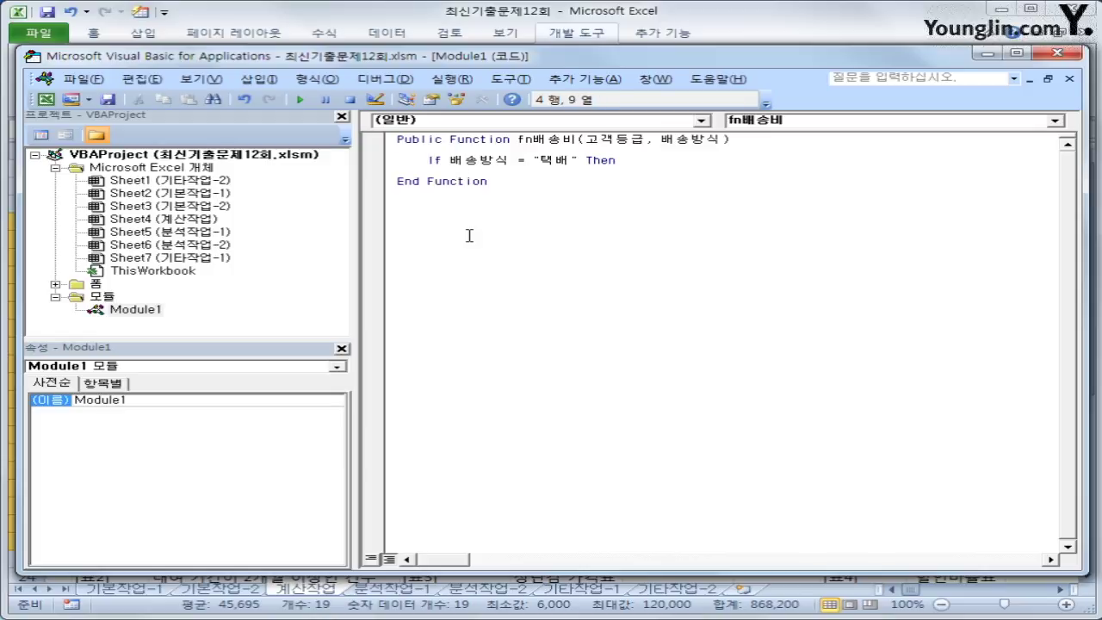
type("기본배송비 ")
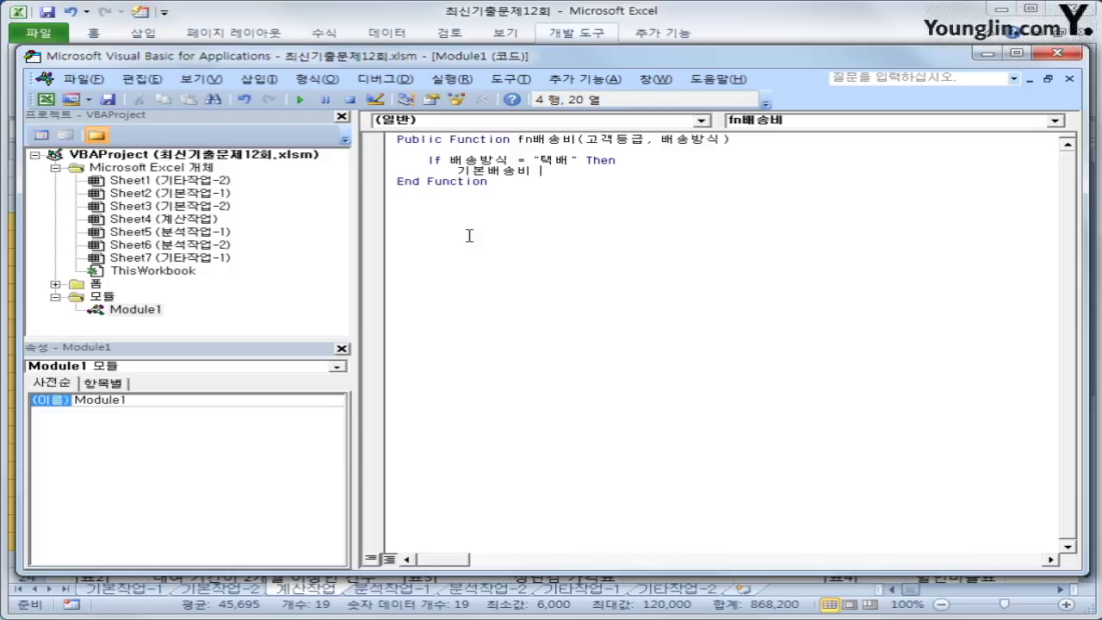
type("= 3000")
key("Return")
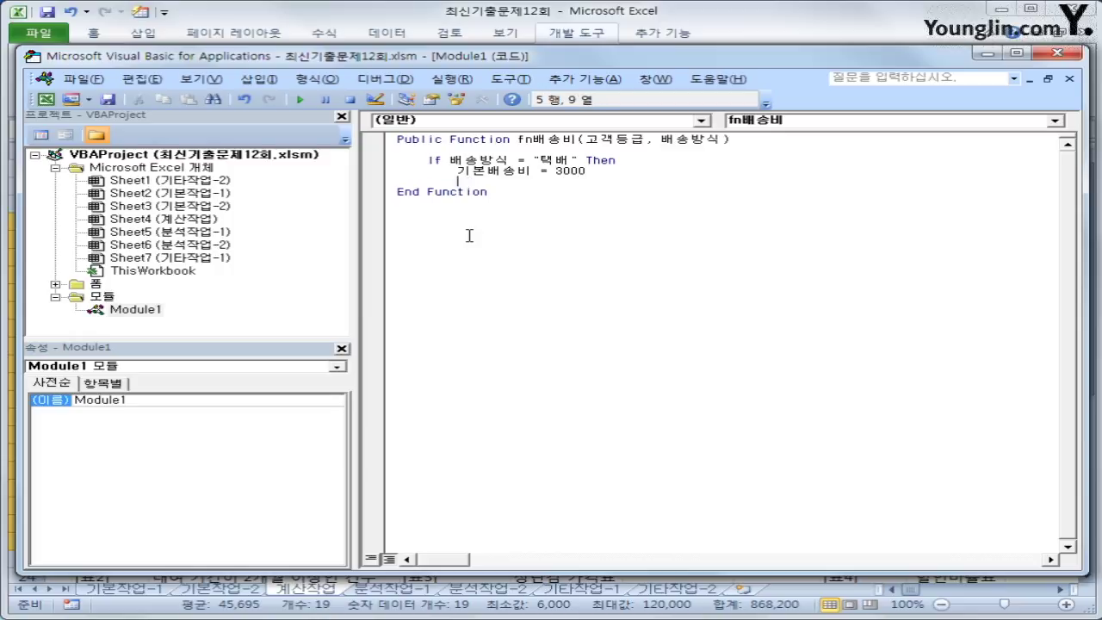
- Add an ElseIf branch testing 배송방식 = "직원방문", aligned with the If line
key("BackSpace")
type("elseif 배")
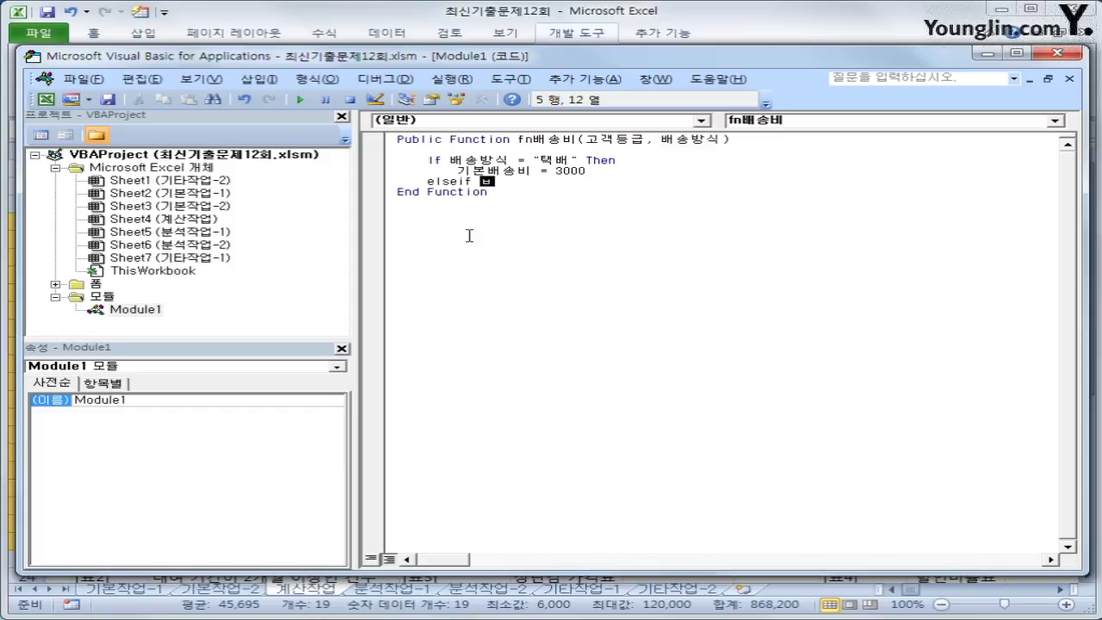
type("송방식 = \"")
type("직원방문")
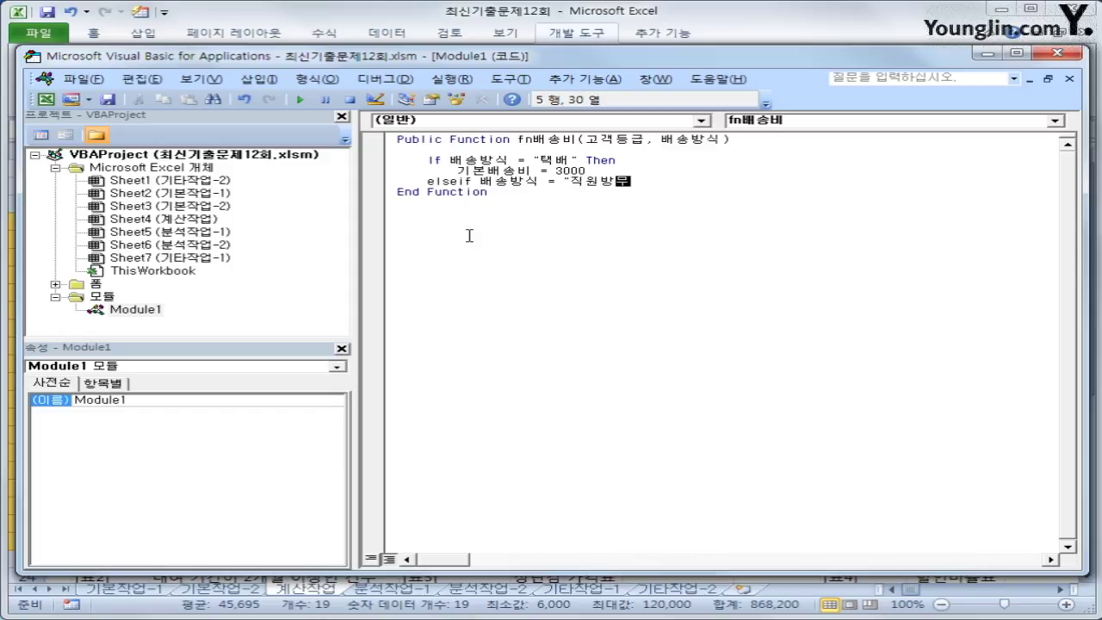
type("\" Then")
key("Return")
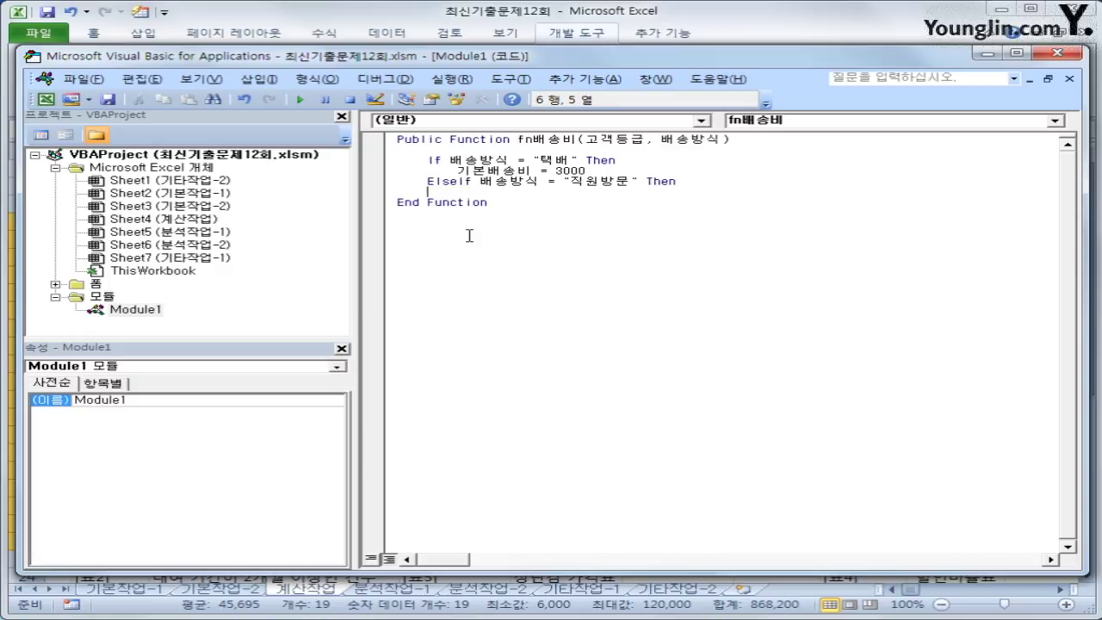
- Copy the 기본배송비 = 3000 assignment from the If branch into the empty line of the ElseIf branch
key("Up")
key("shift+End")
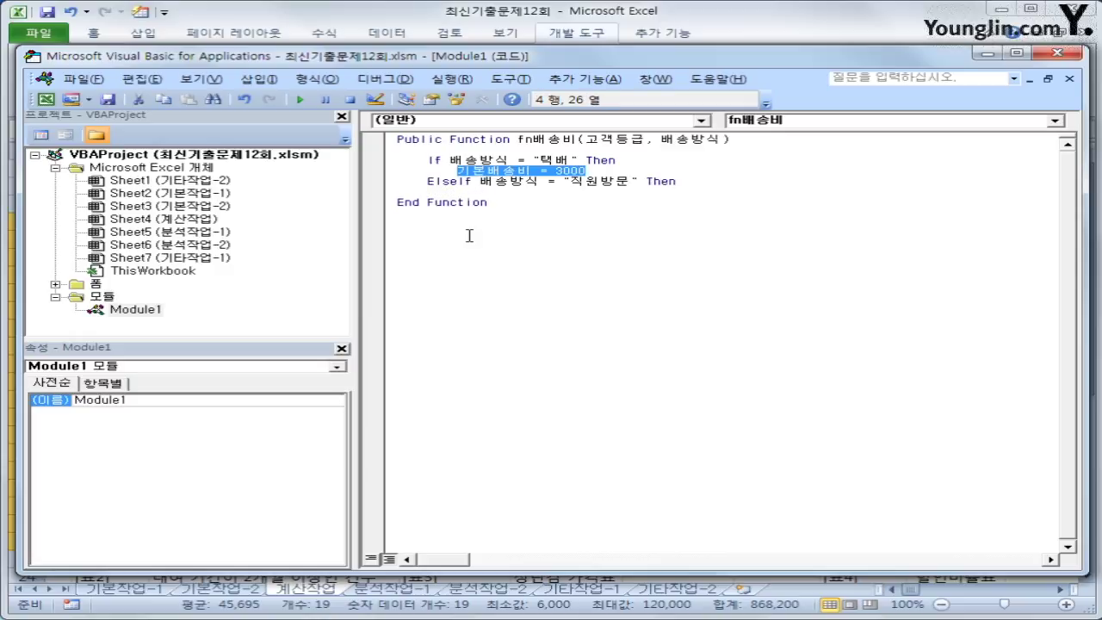
key("ctrl+c")
key("Down")
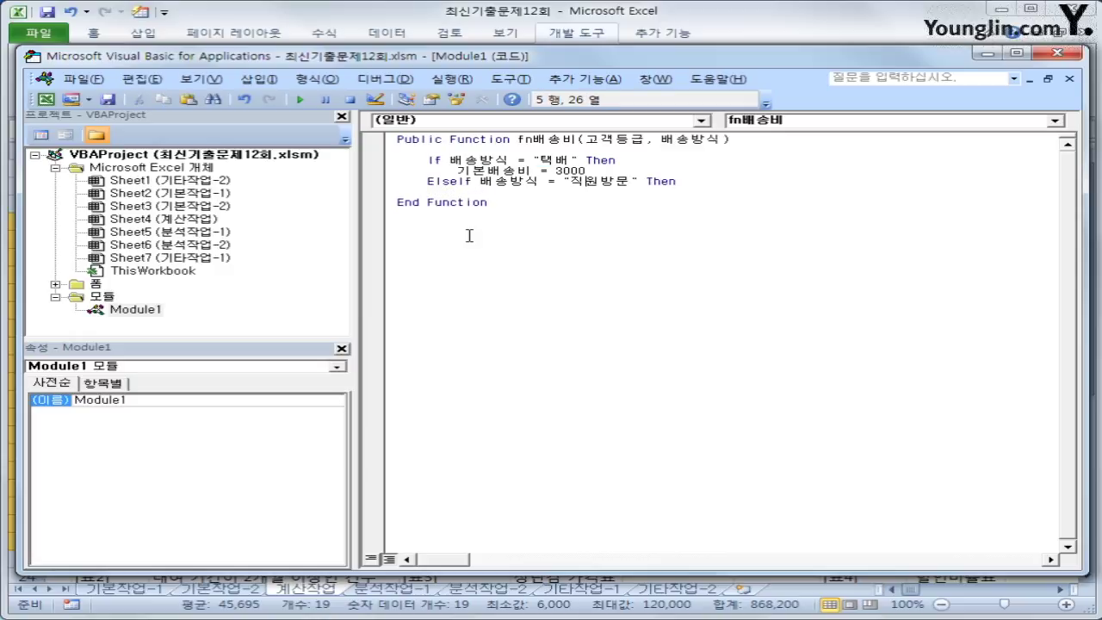
key("Down")
key("ctrl+v")
- Set 기본배송비 to 5000 in the ElseIf branch for 직원방문
key("Left")
key("Left")
key("Left")
key("Left")
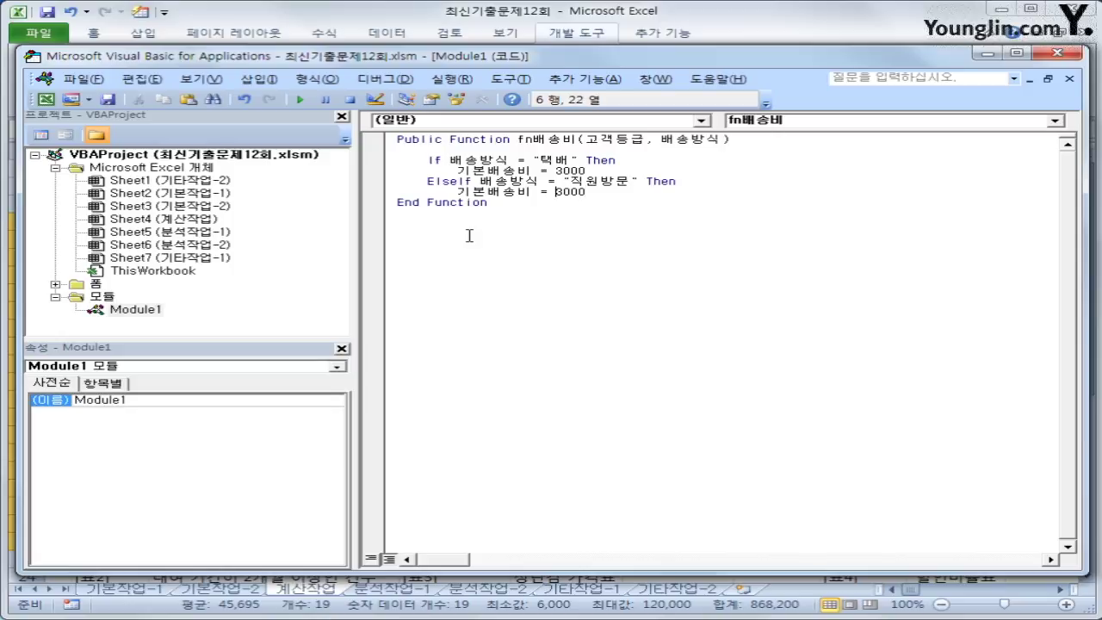
key("Delete")
type("5")
key("End")
- Add an Else branch aligned with the If line, containing the indented assignment 기본배송비 = 0
key("Return")
key("BackSpace")
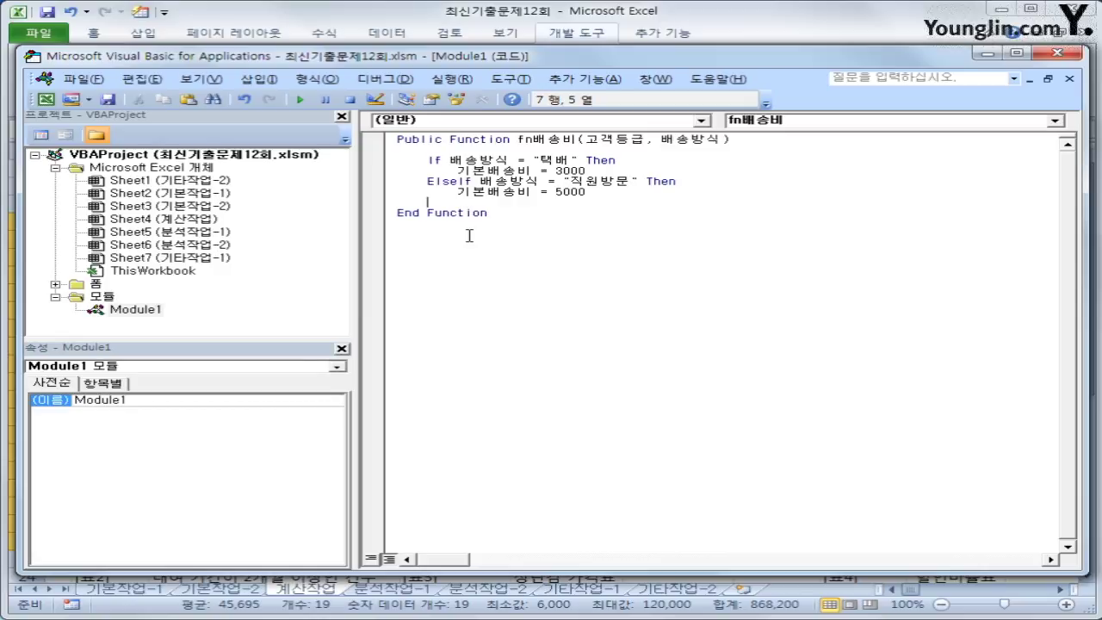
type("else")
key("Return")
key("Tab")
key("ctrl+v")
key("Left")
key("Left")
key("Left")
key("Left")
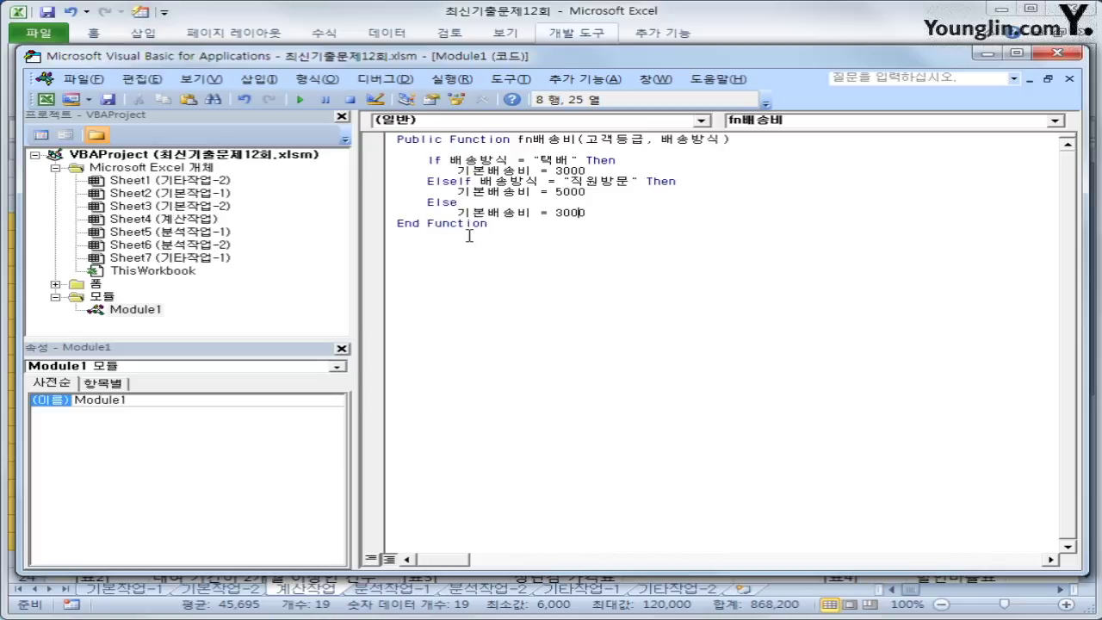
key("shift+End")
type("0")
- Close the 배송방식 condition block with End If aligned with its If line
key("Return")
key("BackSpace")
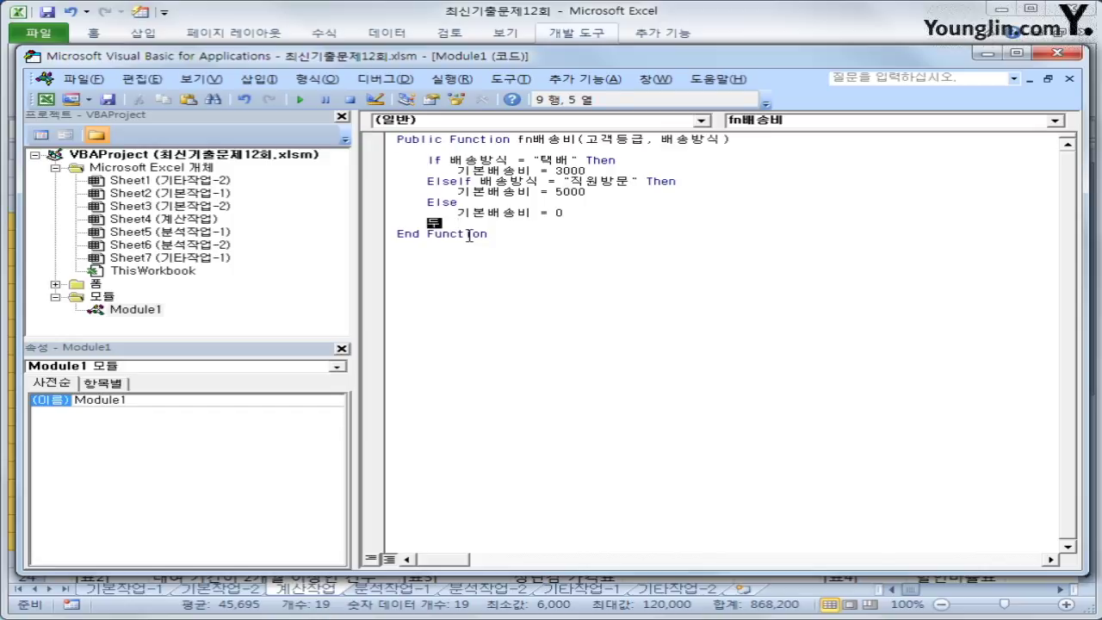
type("end if")
key("Return")
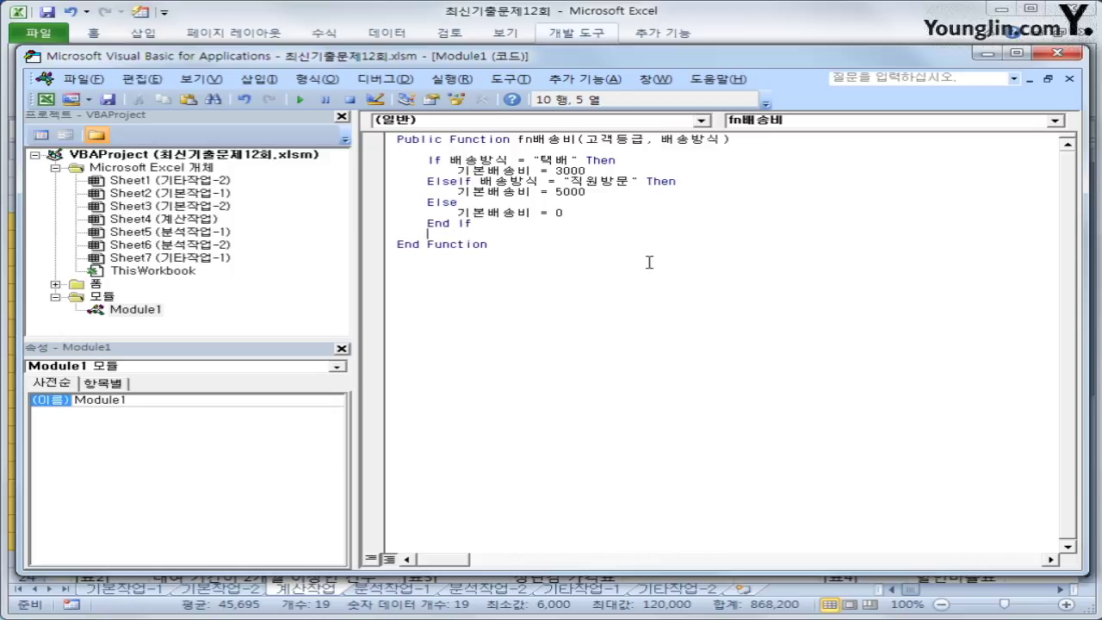
- Return to the 계산작업 worksheet and examine the delivery types in 표1's 배송방식 column
left_click(1058, 57)
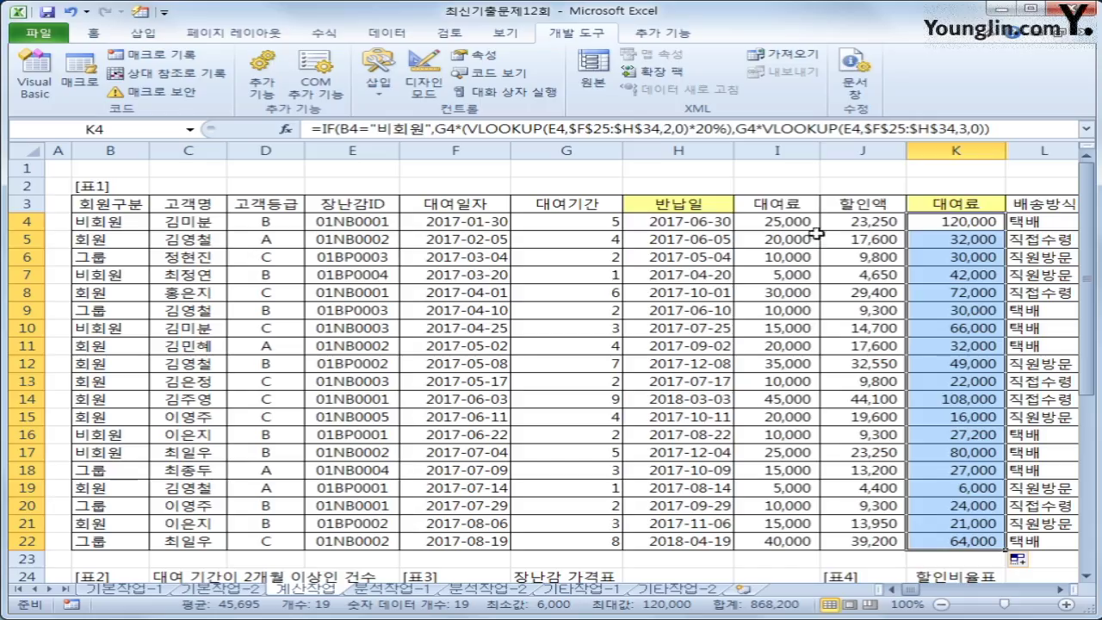
left_click(1037, 220)
left_click(1045, 239)
left_click(1046, 258)
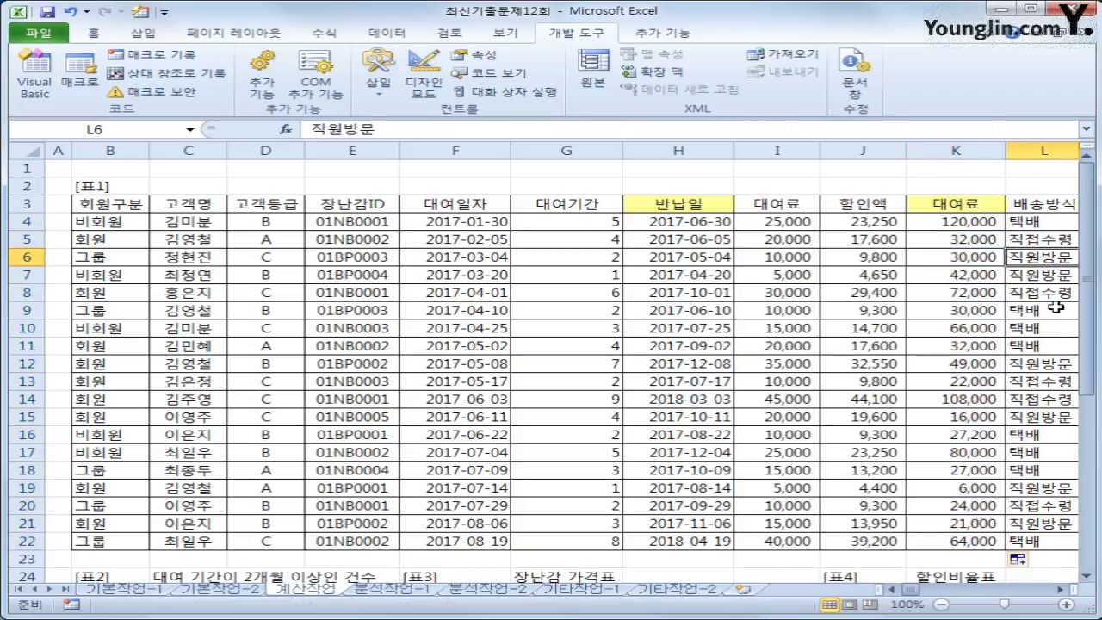
left_click(1054, 277)
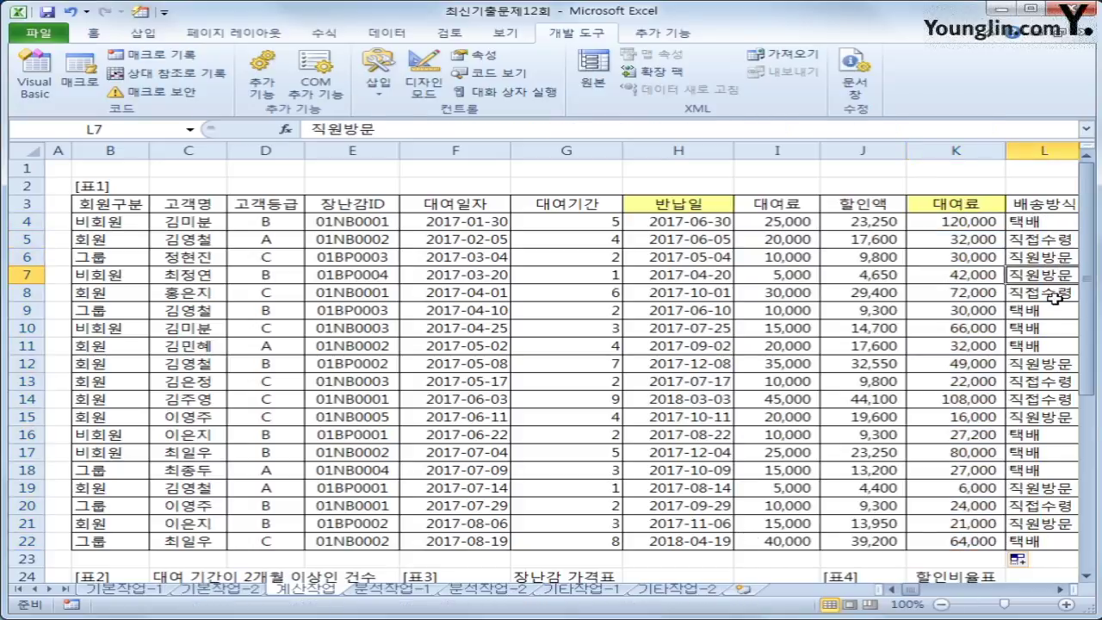
left_click(1055, 294)
left_click(1053, 311)
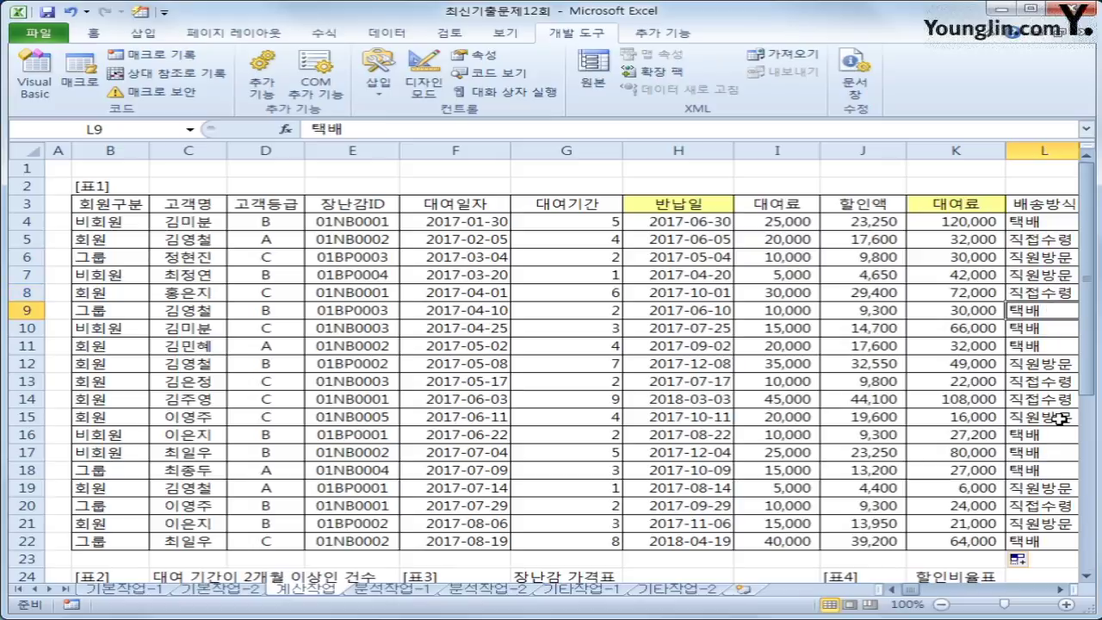
- Reopen the Visual Basic editor and review the 택배, 직원방문 and Else branches of fn배송비
left_click(35, 78)
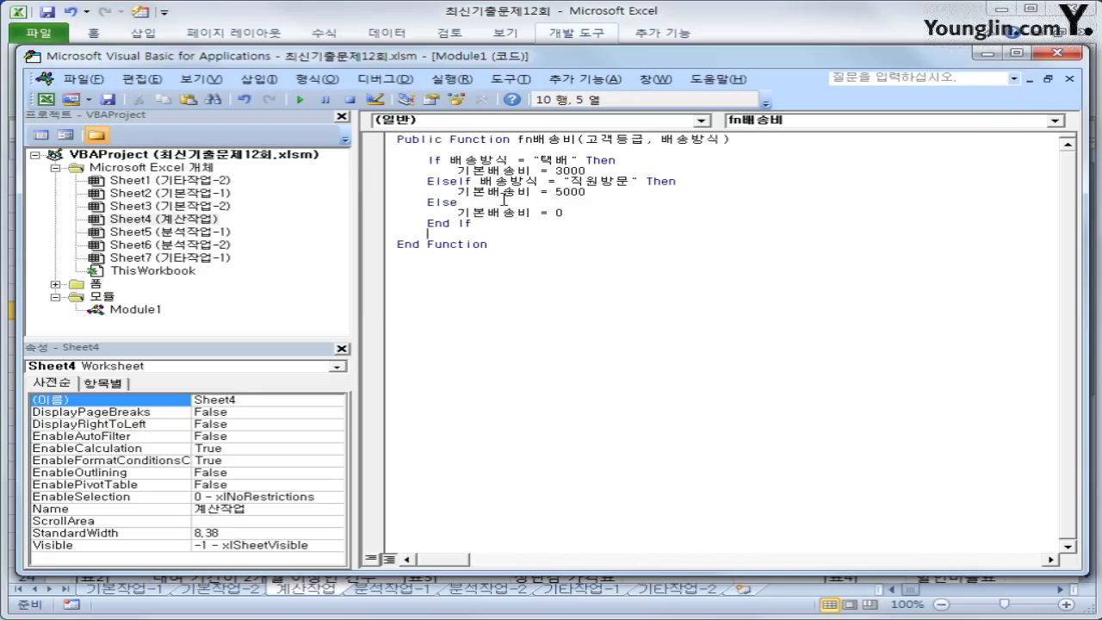
double_click(555, 161)
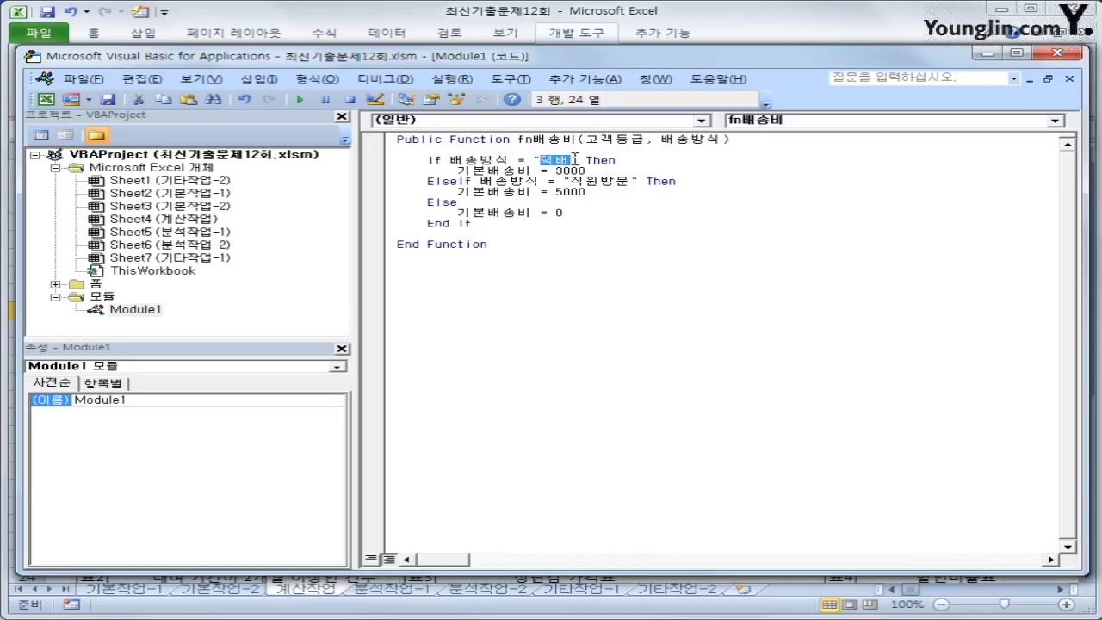
left_click(634, 185)
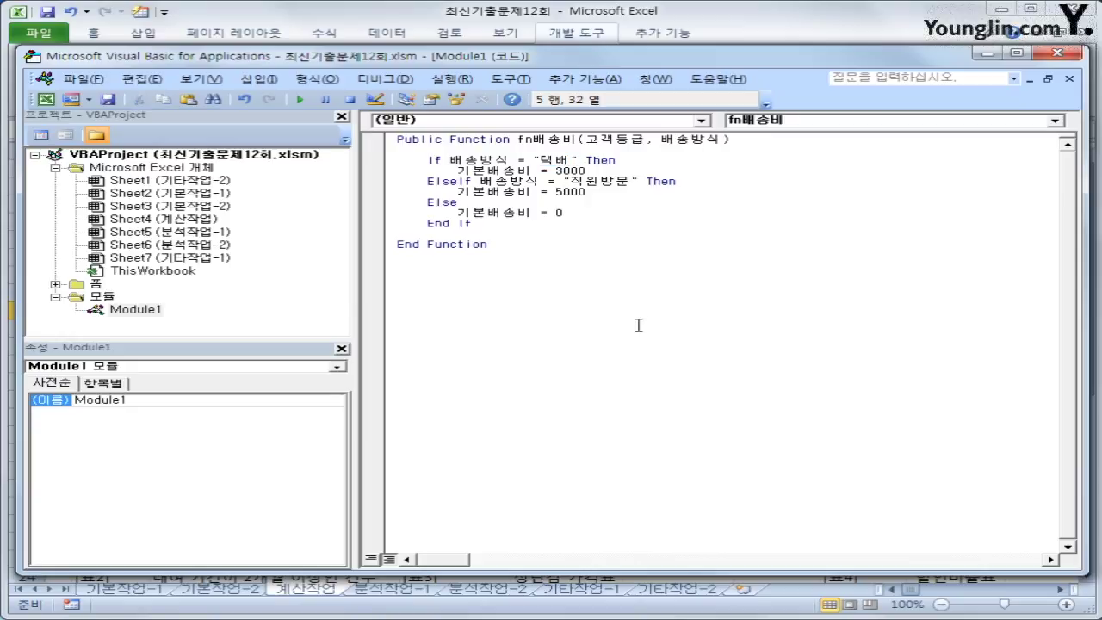
left_click(585, 215)
- Begin a second If statement below End If, separated from it by a blank line
left_click(507, 234)
key("Return")
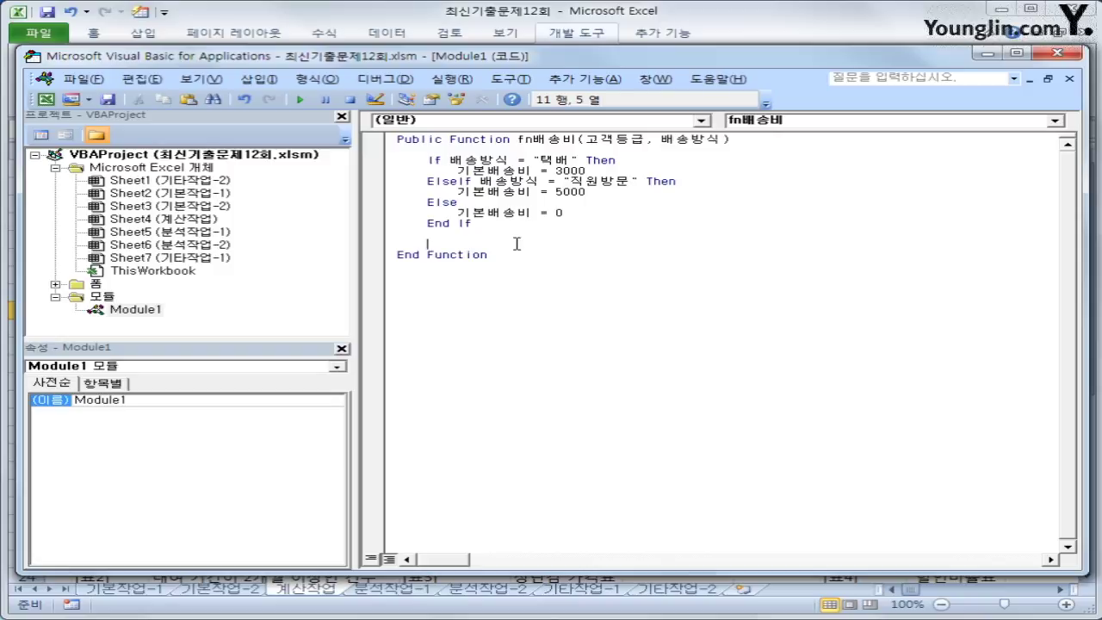
type("f")
- Switch to the worksheet and examine the 할인비율 for each 고객등급 in 표4
left_click(988, 54)
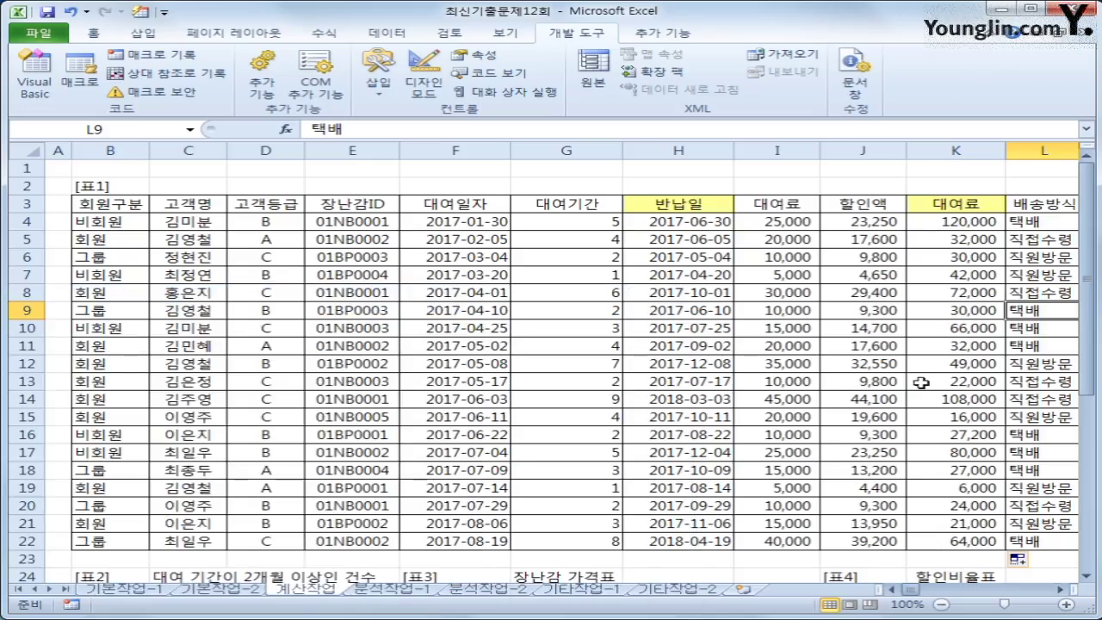
scroll(921, 383, "down", 4)
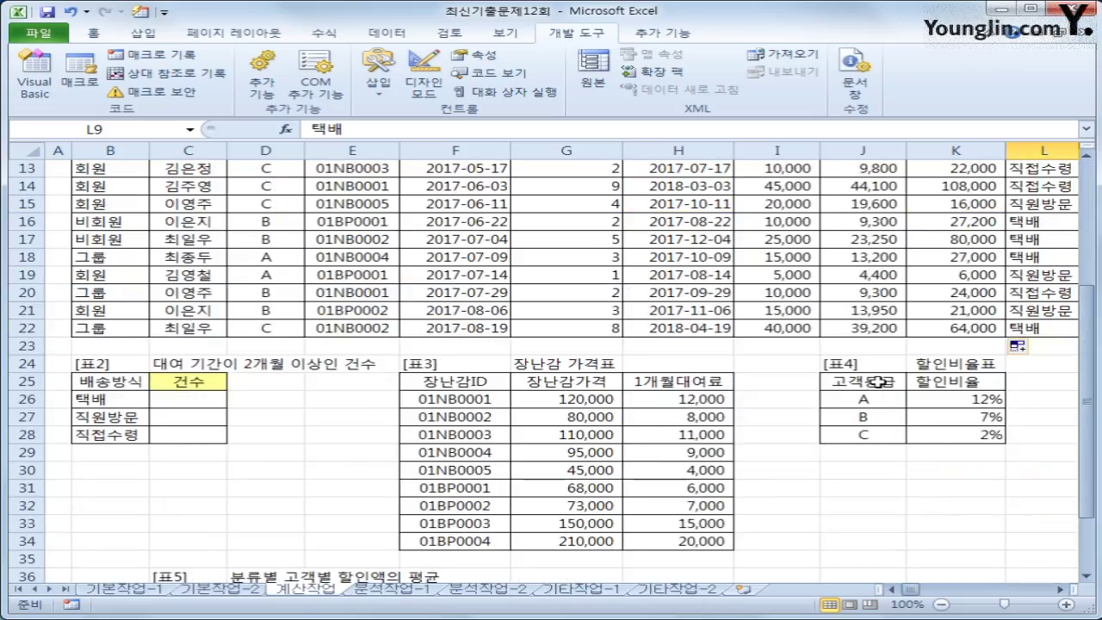
left_click_drag(877, 385, 888, 438)
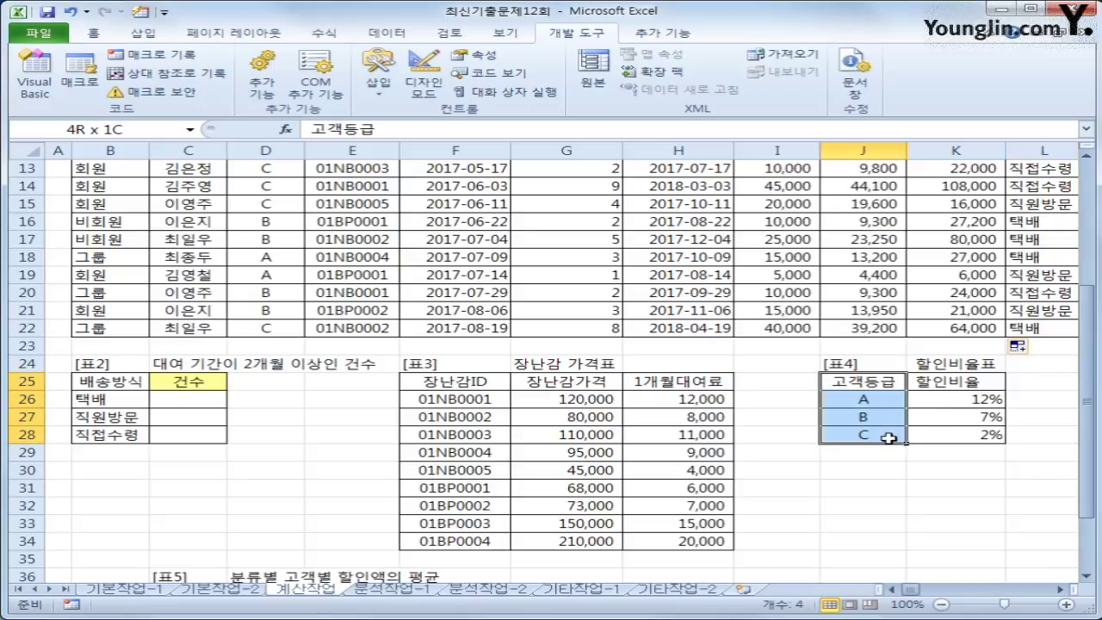
left_click(950, 403)
left_click(883, 422)
left_click(942, 415)
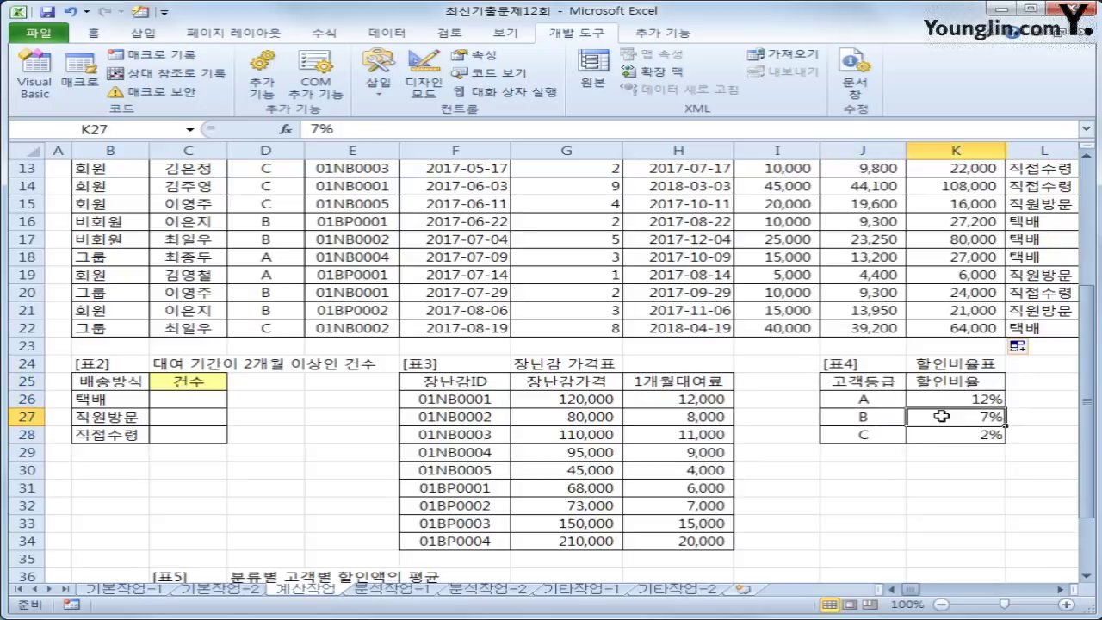
left_click(897, 433)
left_click(969, 436)
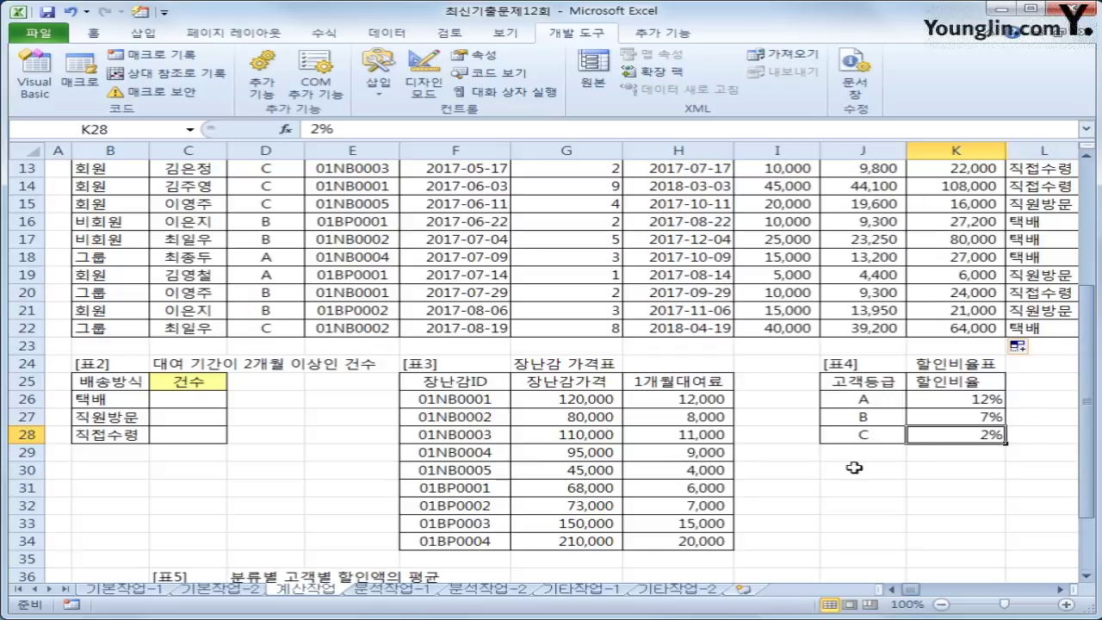
- Return to the Visual Basic editor and complete the second condition as If 고객등급 = "A" Then
left_click(34, 80)
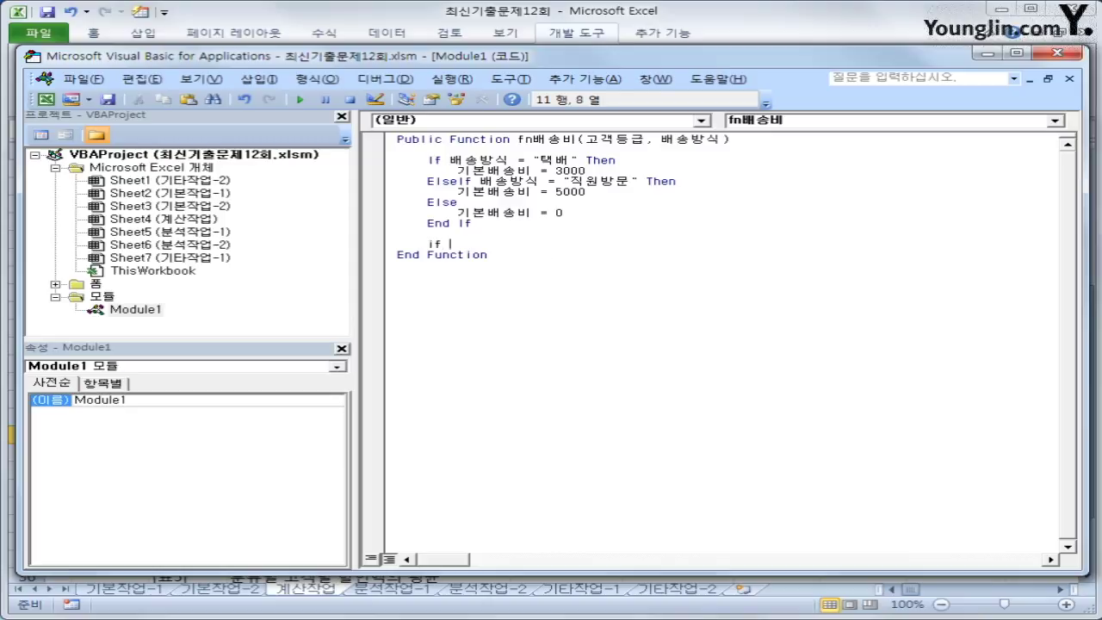
type("고객등급 =\"골")
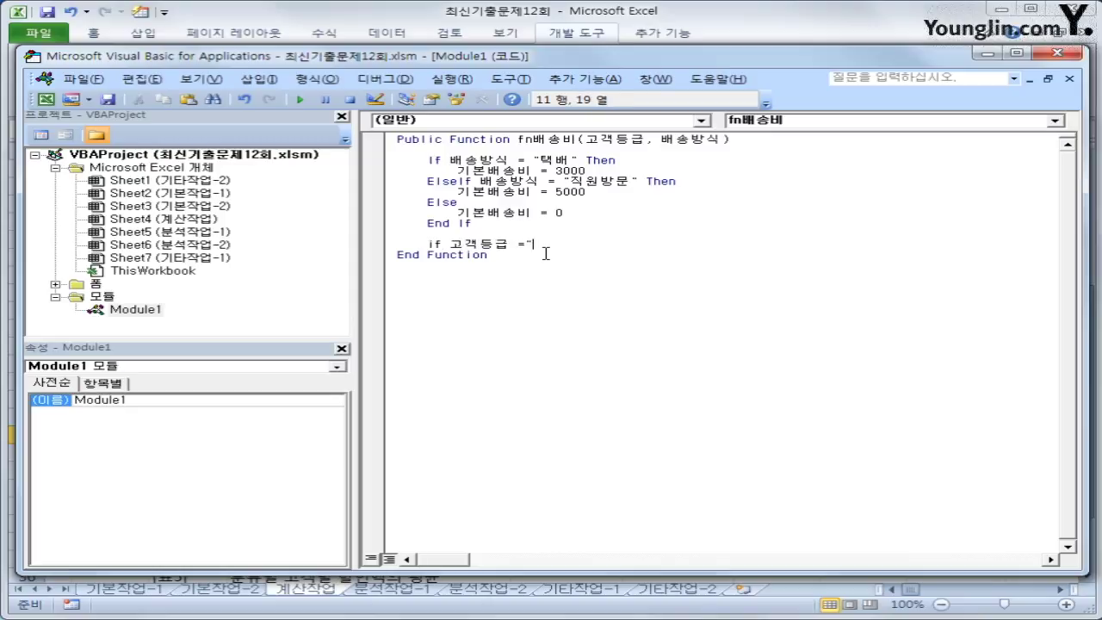
key("Return")
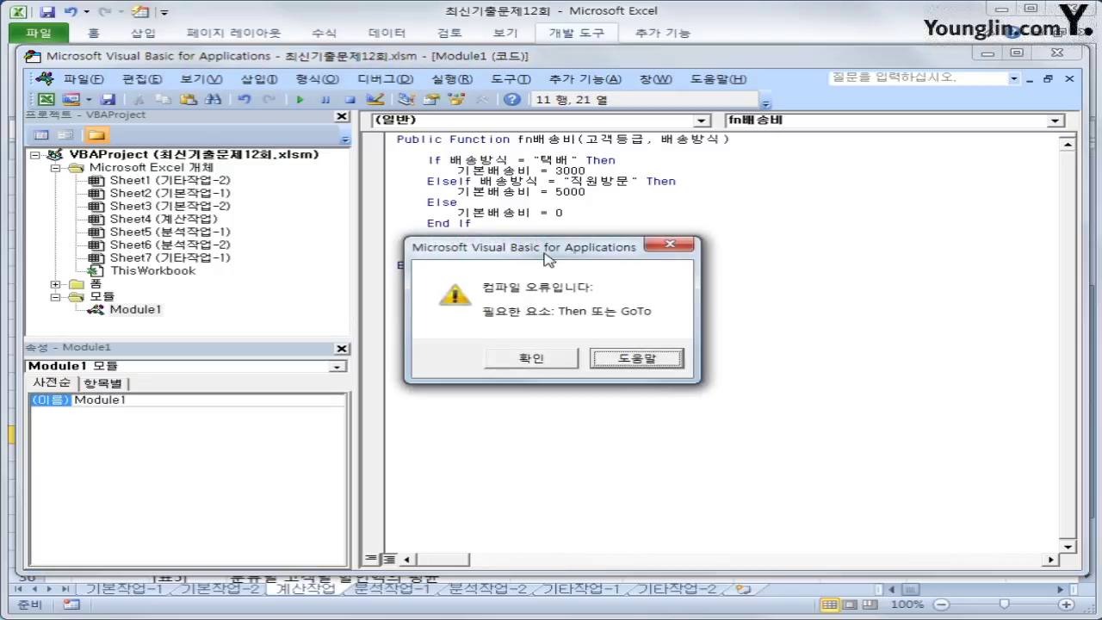
key("Escape")
key("BackSpace")
type("A\" then")
key("Return")
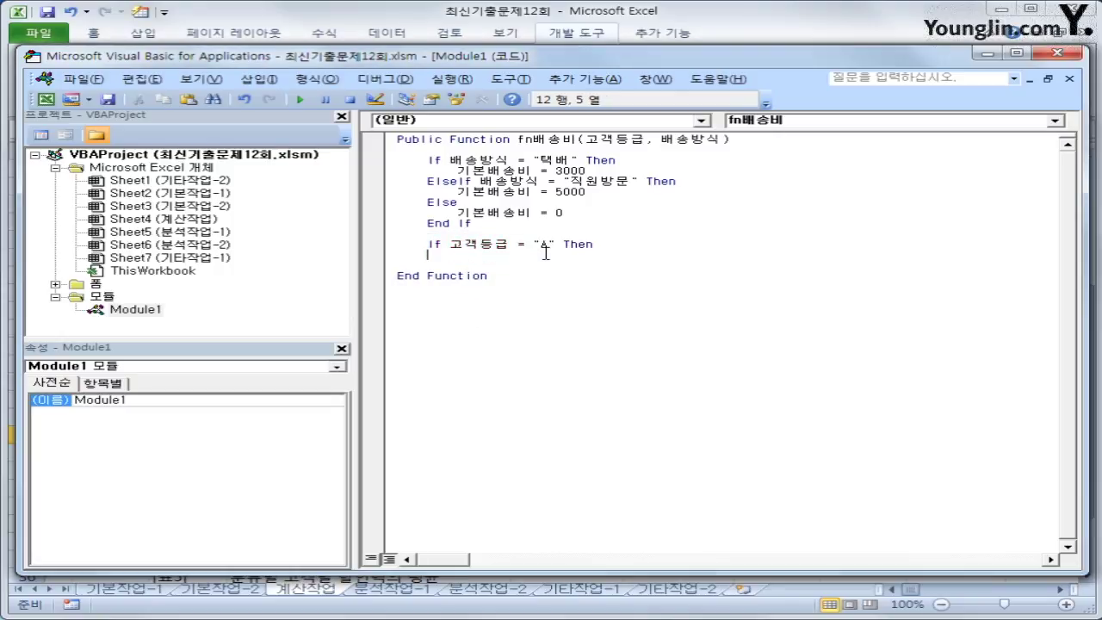
- Add the indented assignment 할인비율 = 0.12 under the condition for 고객등급 "A"
key("Tab")
type("할인ㅇ비율")
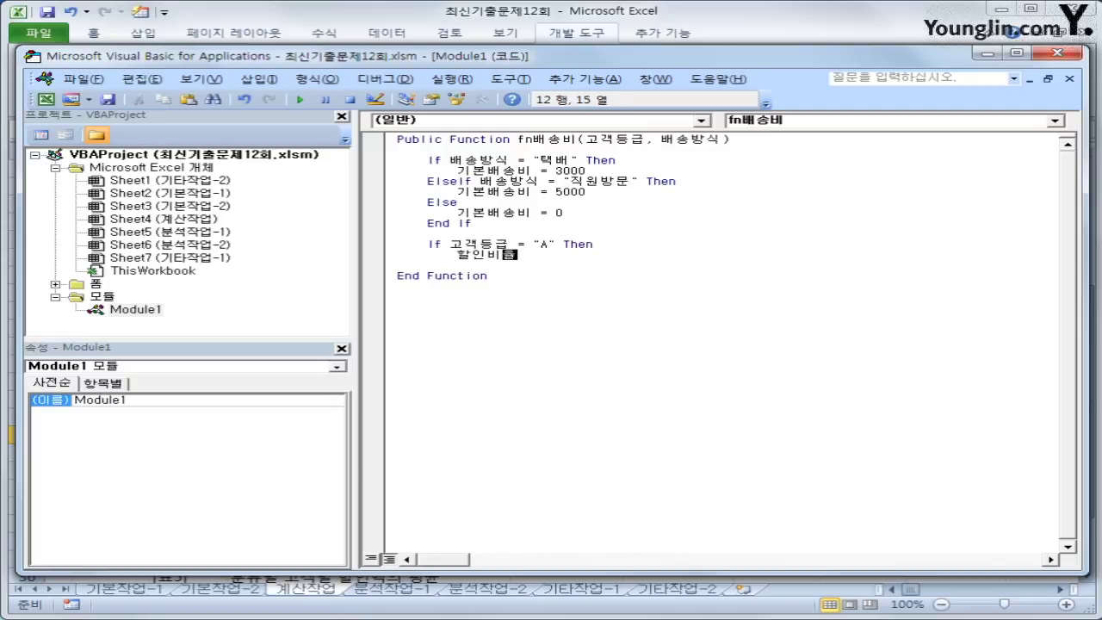
type(" = 0.12")
- Start the next branch below the 할인비율 assignment, aligned with the 고객등급 If line
key("Return")
key("BackSpace")
type("e")
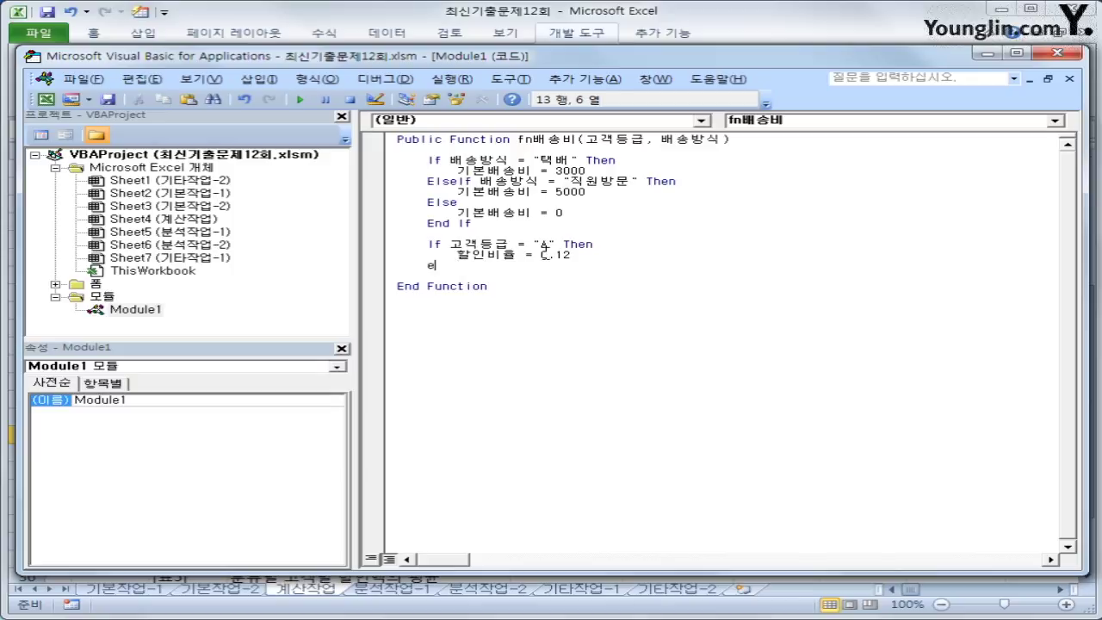
- Add an ElseIf branch after the grade A discount by copying its 고객등급 condition and the 할인비율 = 0.12 line
type("lseif")
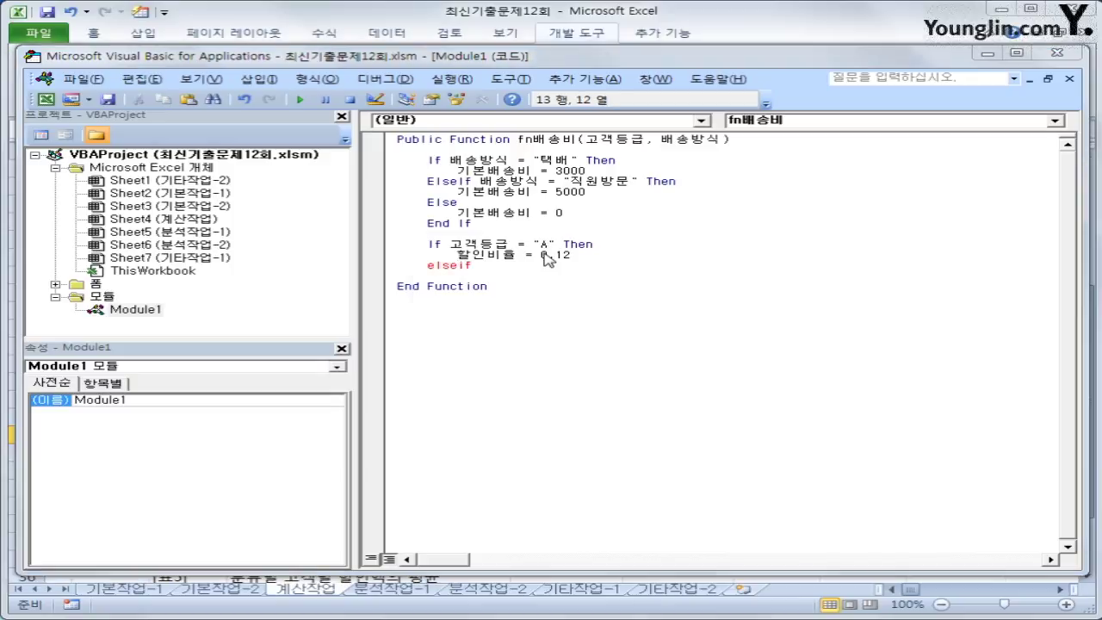
key("Up")
key("Return")
key("Up")
key("ctrl+Left")
key("shift+Down")
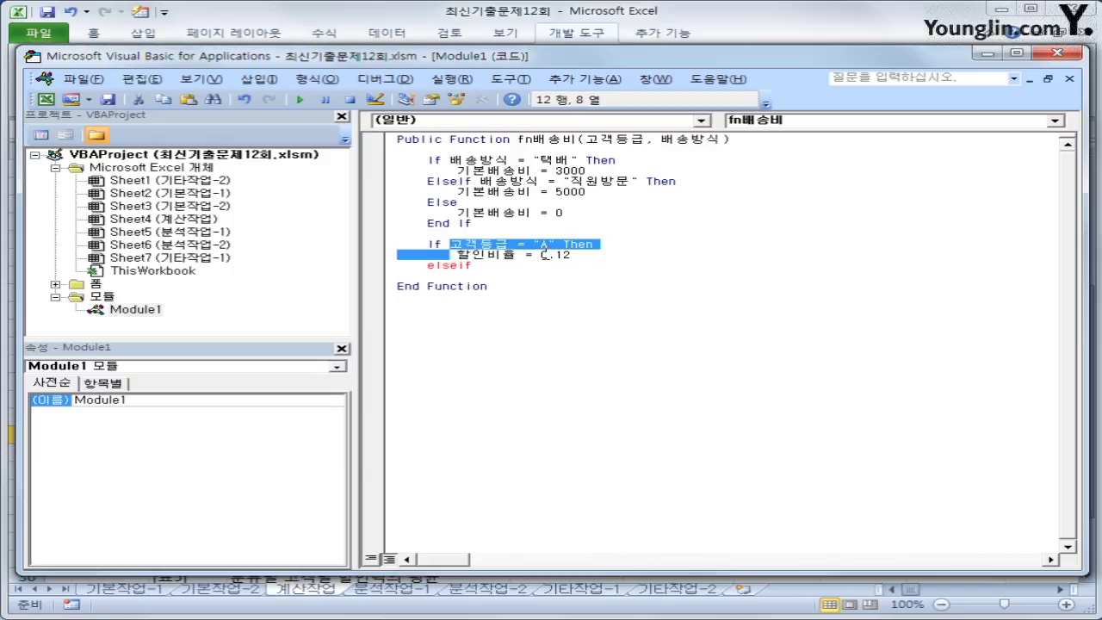
key("shift+End")
key("ctrl+c")
key("Down")
key("ctrl+v")
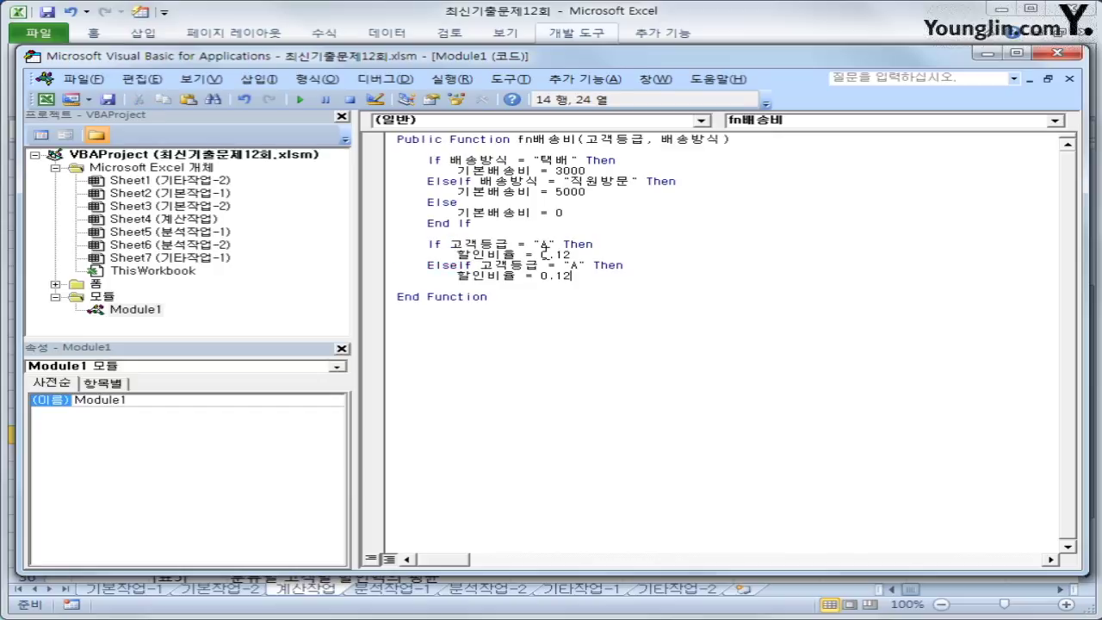
- Change the new ElseIf branch to test for grade "B" and set its 할인비율 to 0.07, checking the rate in the worksheet's 표4
key("Up")
key("Delete")
type("B")
key("Down")
key("Left")
left_click(885, 28)
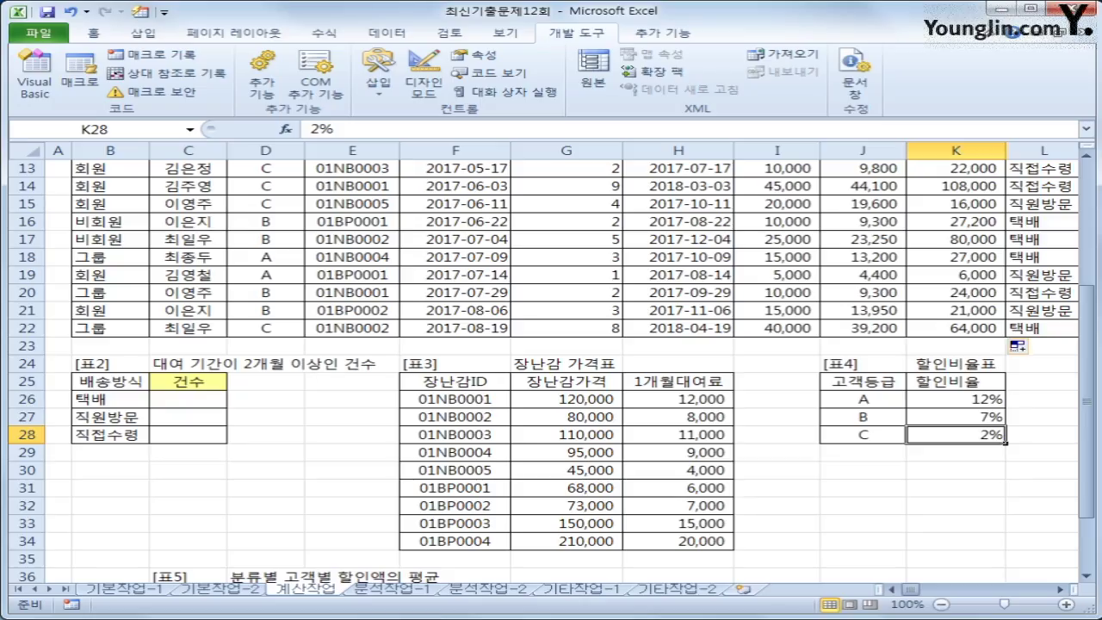
left_click(35, 73)
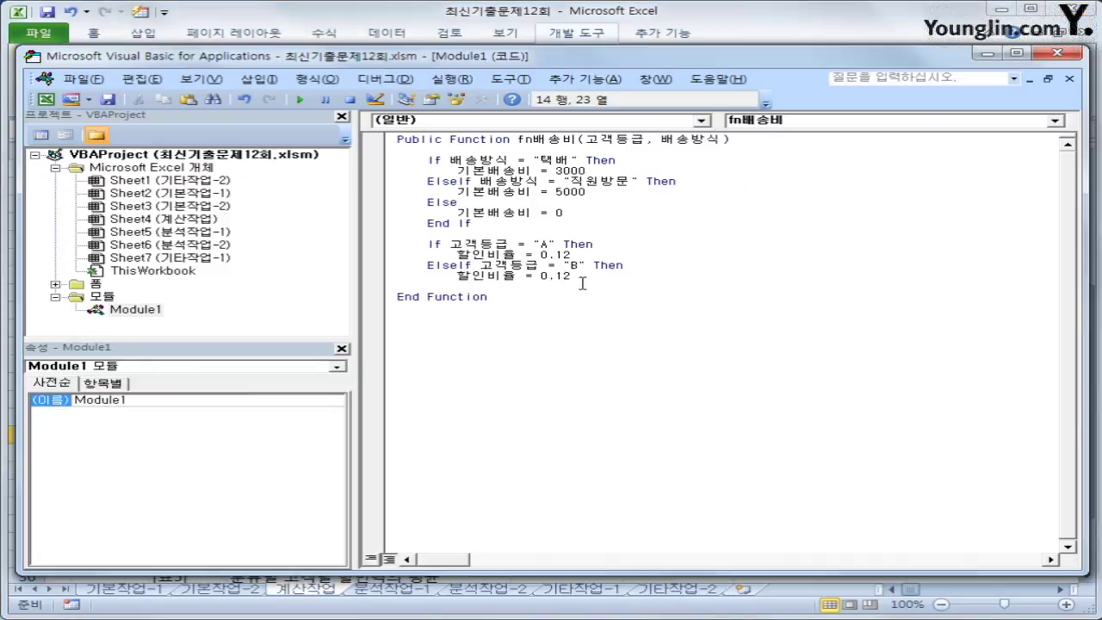
left_click_drag(556, 277, 570, 277)
type("07")
key("Return")
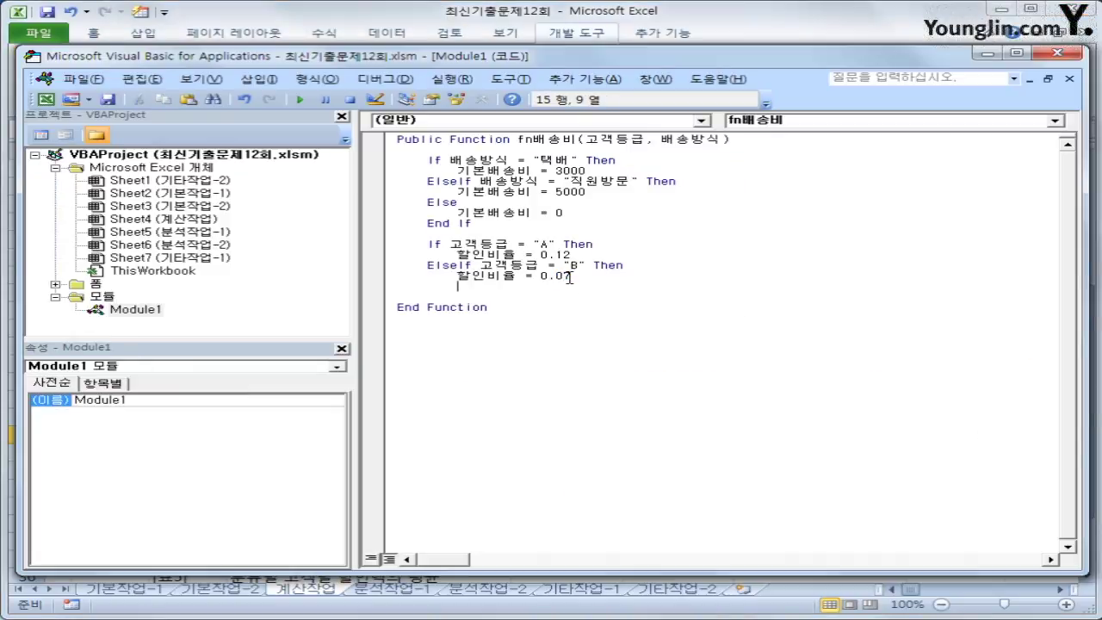
- Add an Else branch to the grade check, reusing the copied discount line with 할인비율 = 0.02
type("Else")
key("Return")
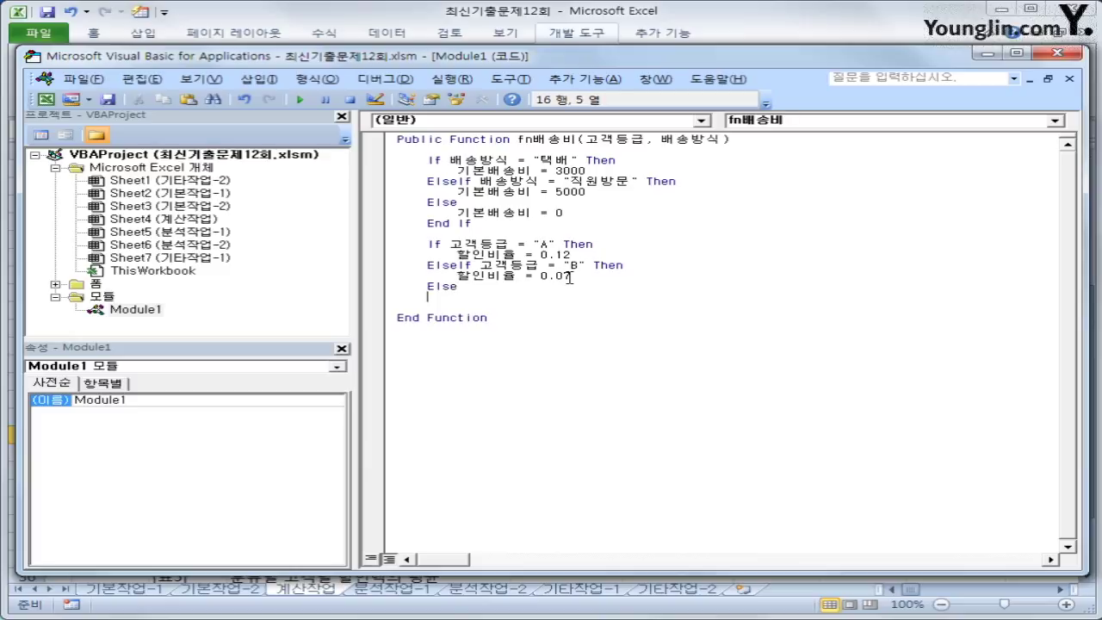
key("Up")
key("Up")
key("shift+End")
key("ctrl+c")
key("Down")
key("Down")
key("ctrl+v")
key("BackSpace")
type("2")
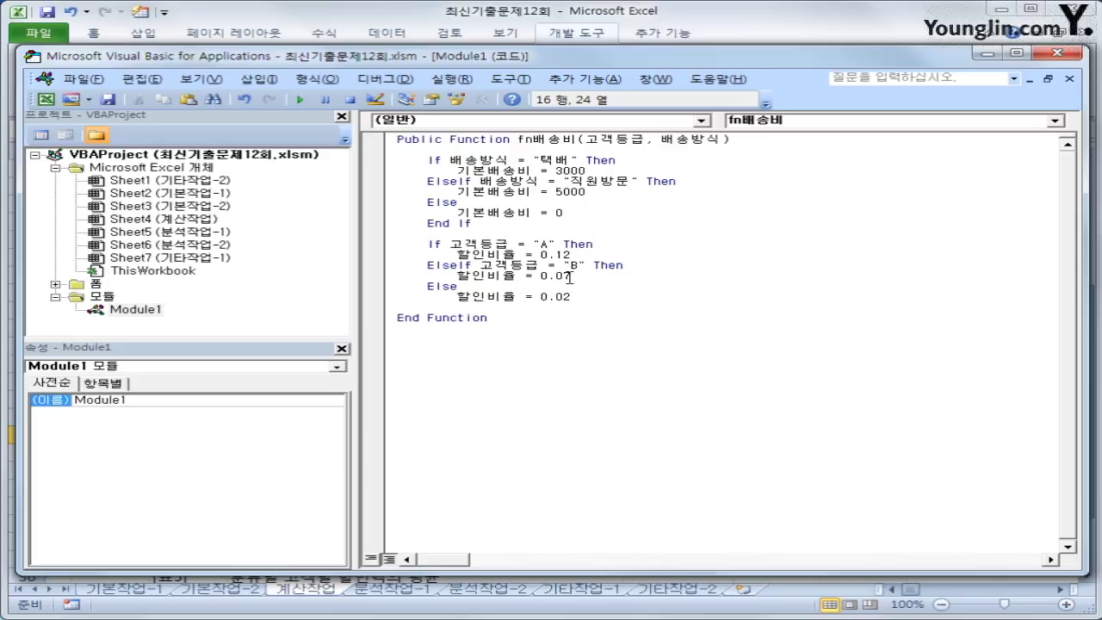
- Close the customer grade block with End If and leave a blank line after it
key("Return")
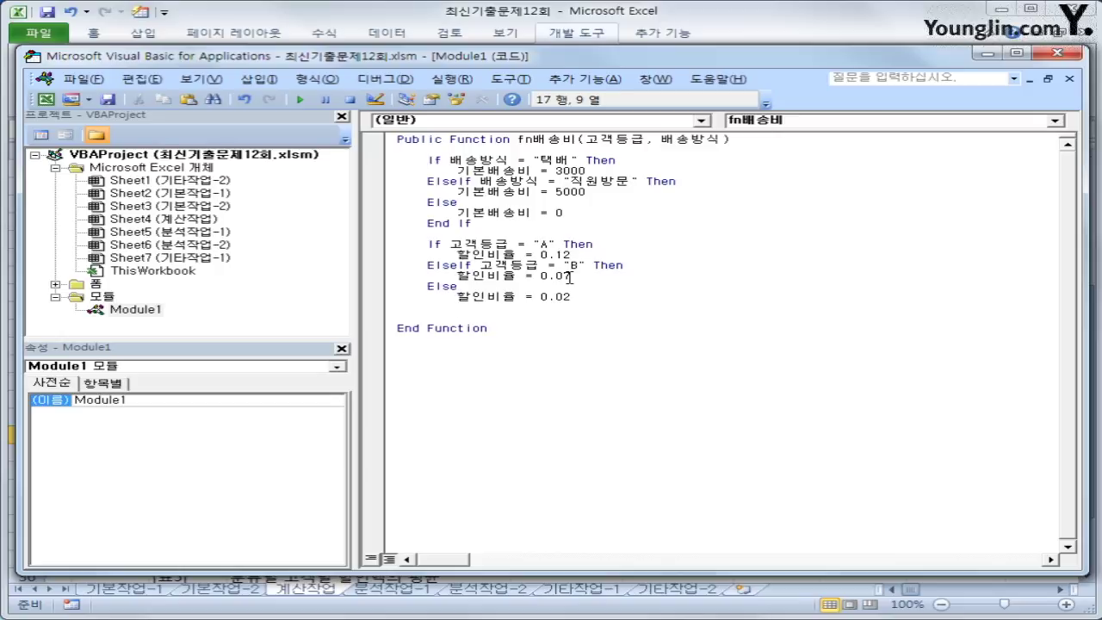
key("BackSpace")
type("end if")
key("Return")
key("Return")
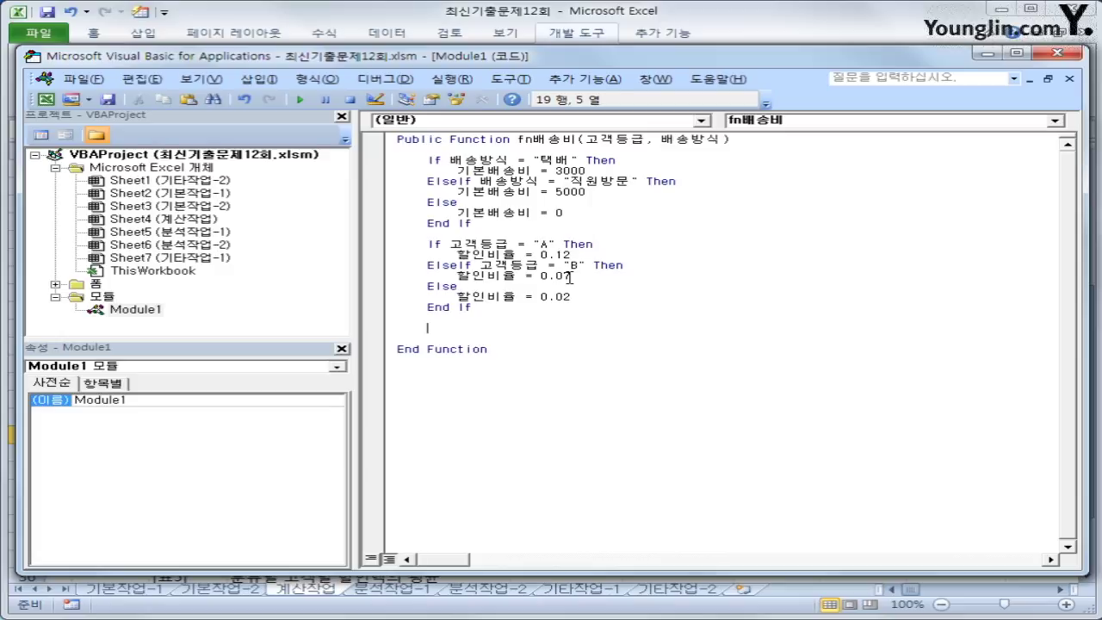
- Write the function's return line fn배송비 = 기본배송비 * (1 - 할인비율)
type("fn배송비 = ")
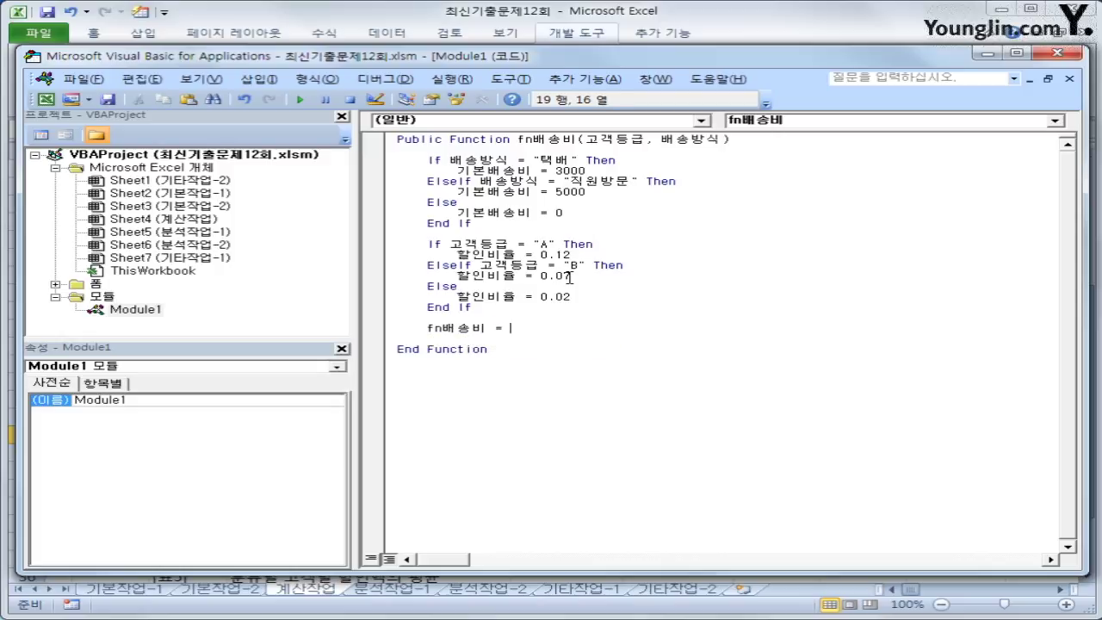
type("기본배송비 ")
type("* (1 - ")
type("할인비율")
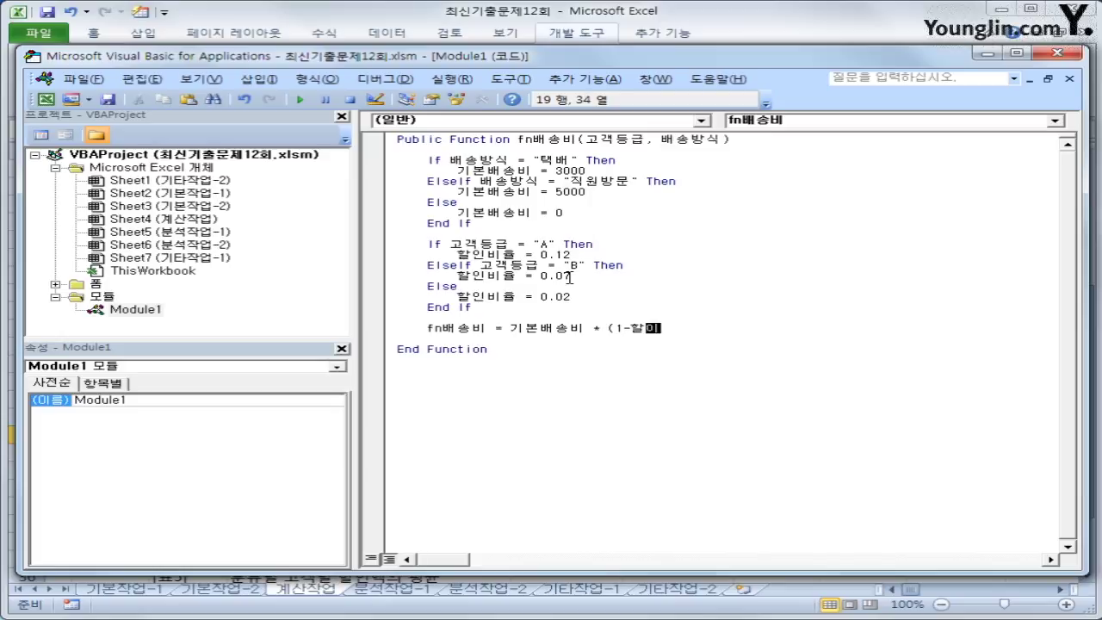
type(")")
key("Return")
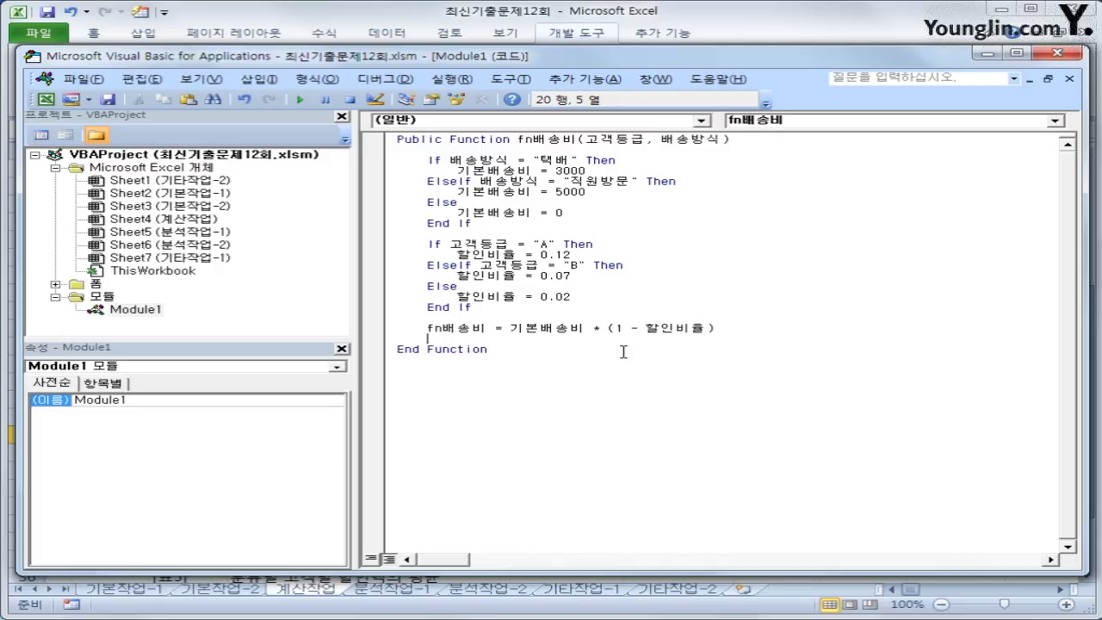
- Close the code editor and insert the user-defined function fn배송비 into cell M4 of the 계산작업 sheet
left_click(1057, 53)
scroll(753, 491, "up", 4)
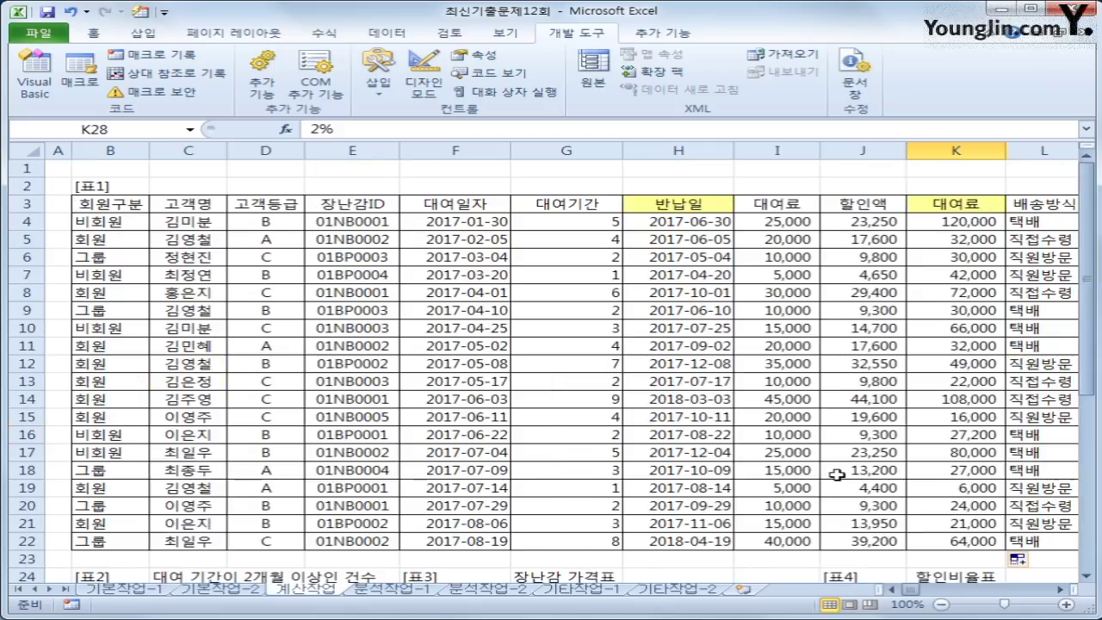
left_click(1059, 589)
left_click(1060, 590)
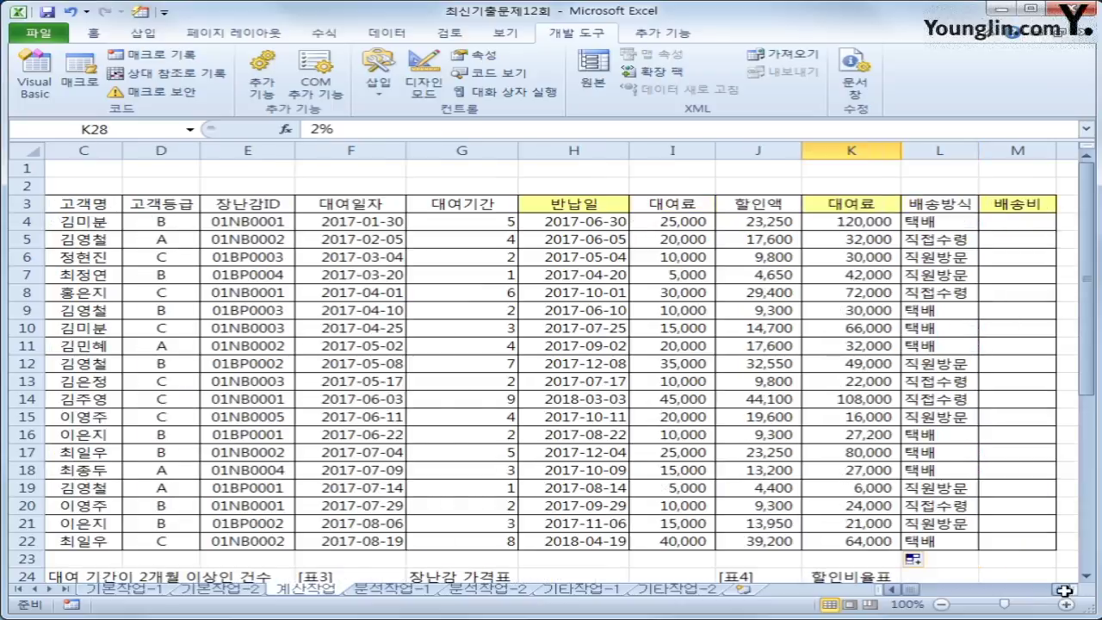
left_click(1024, 231)
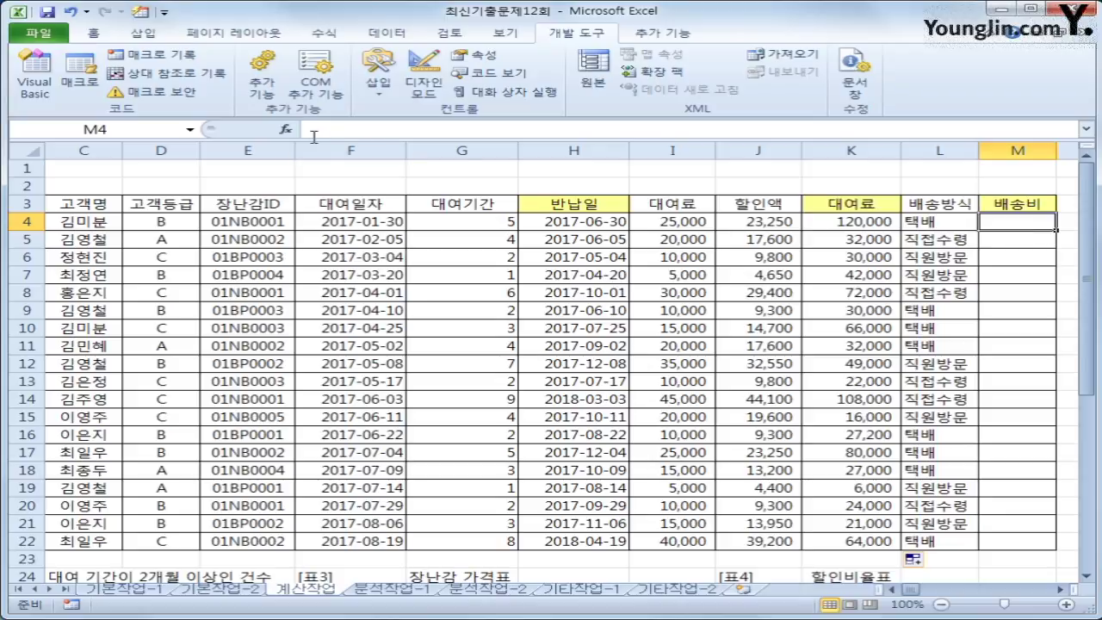
left_click(285, 130)
left_click(599, 328)
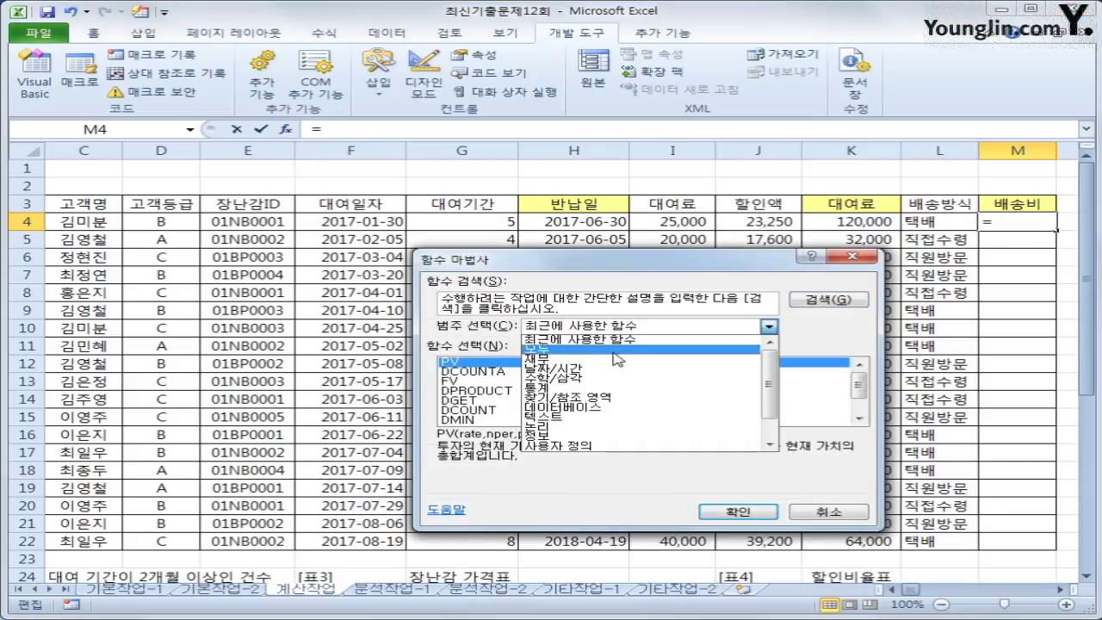
left_click(613, 449)
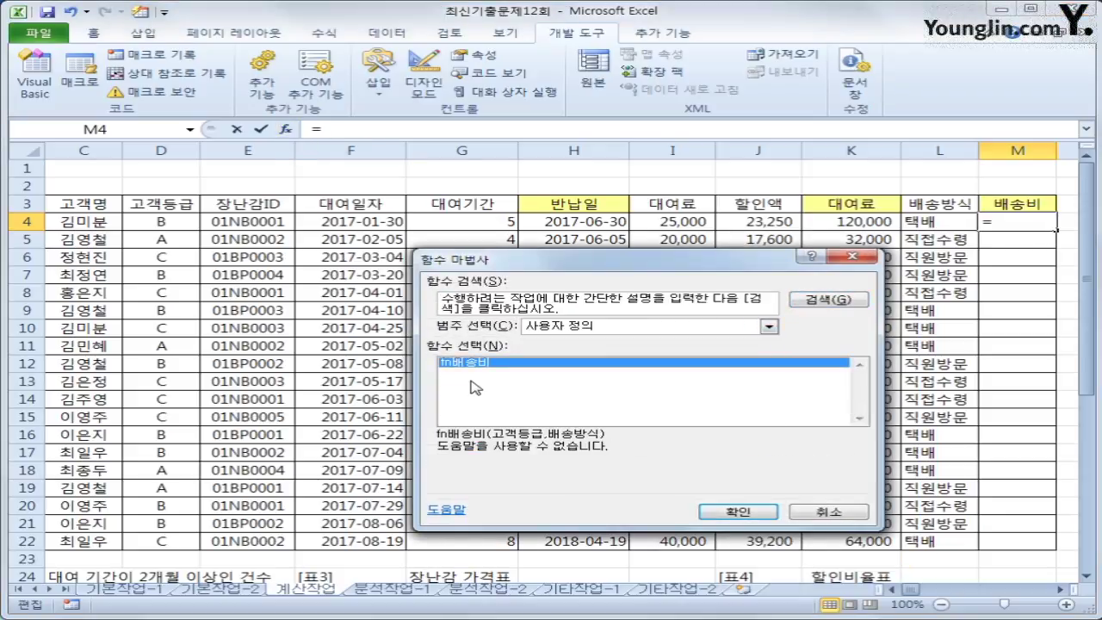
left_click(730, 511)
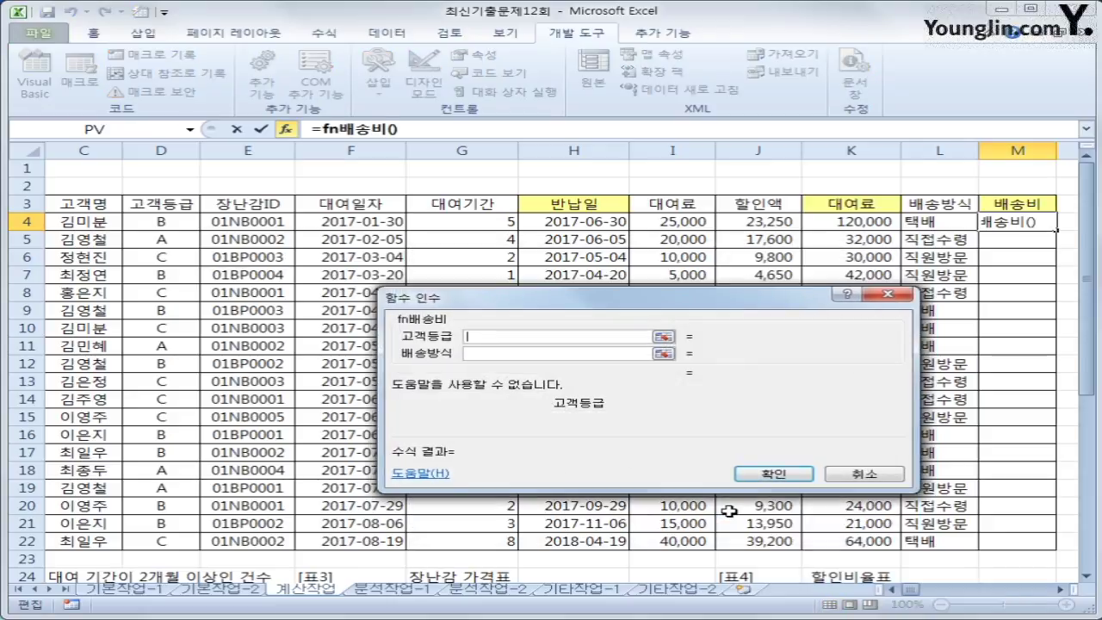
- Use D4 as the 고객등급 argument and L4 as 배송방식, and fill the formula down to M22
left_click(134, 223)
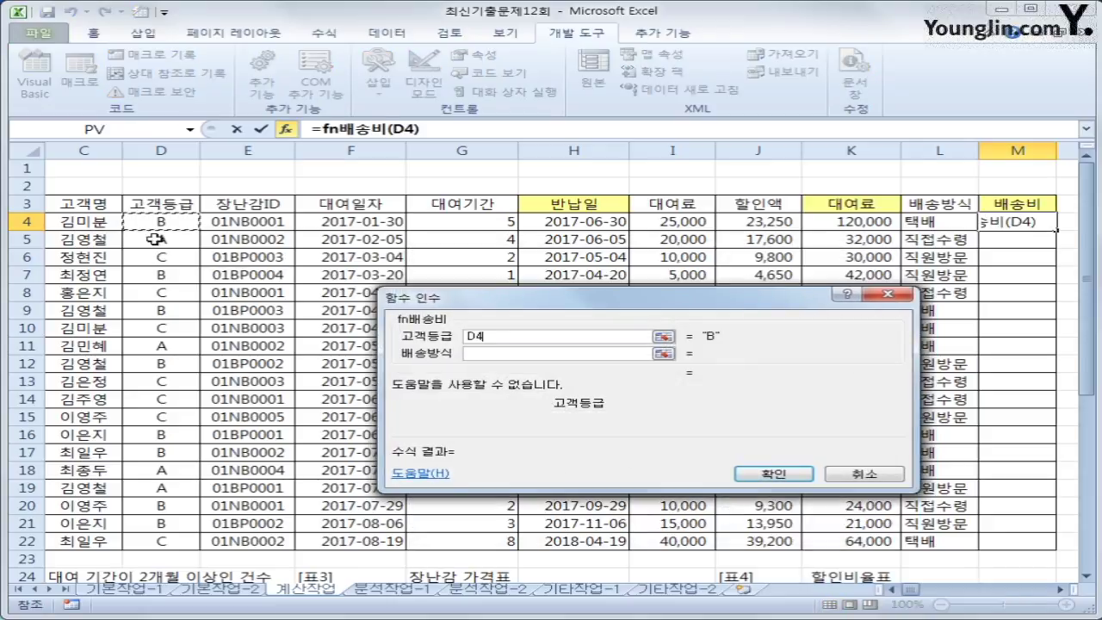
left_click(512, 354)
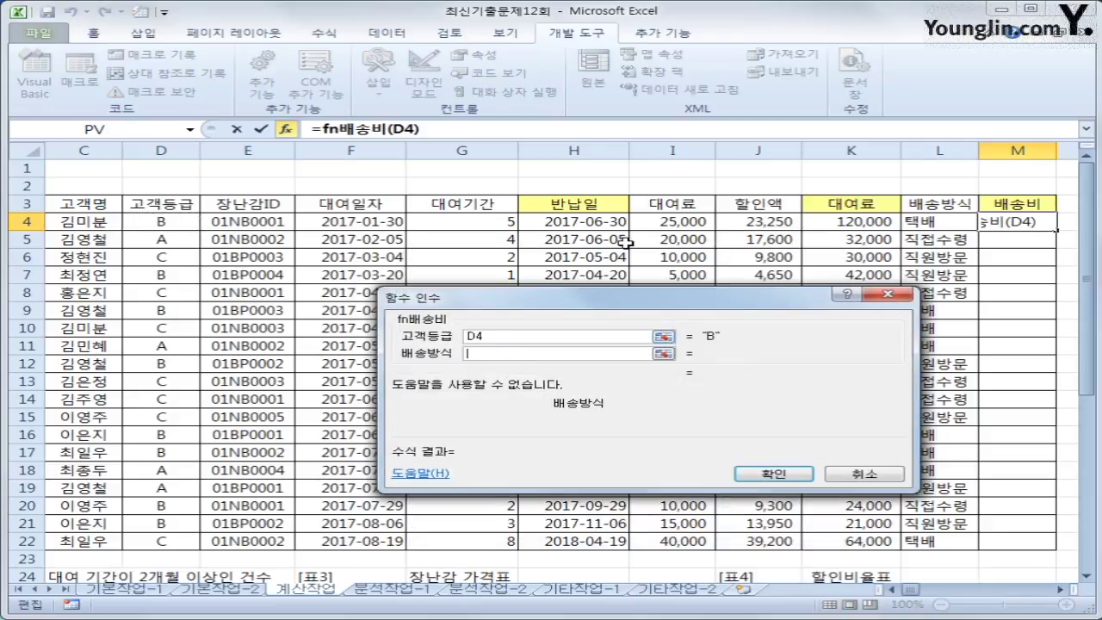
left_click(934, 222)
left_click(773, 475)
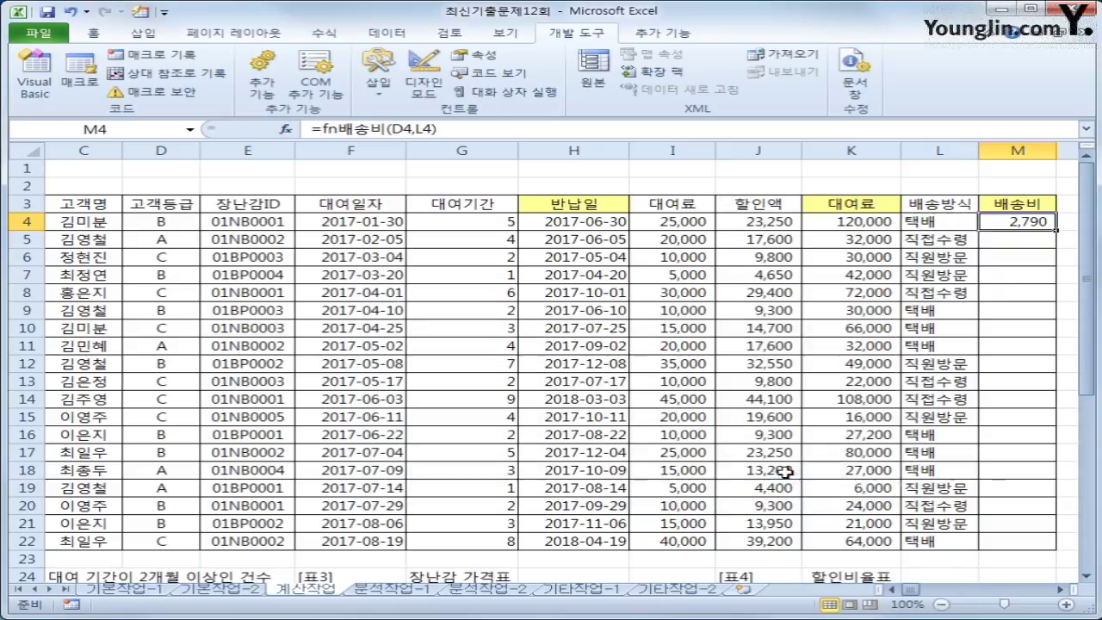
double_click(1055, 230)
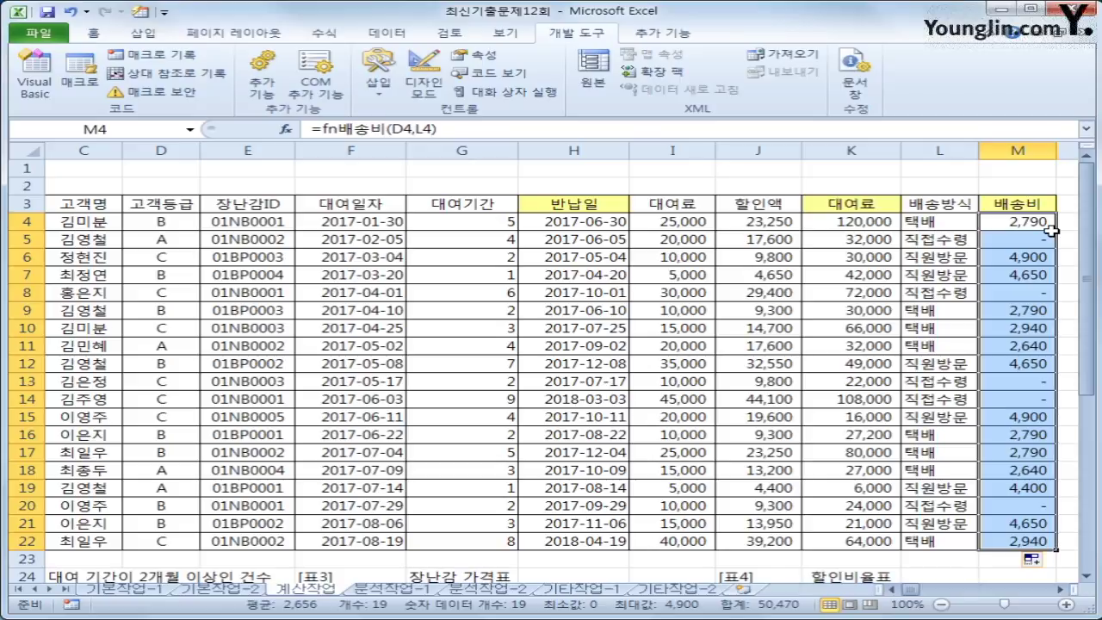
left_click(1029, 541)
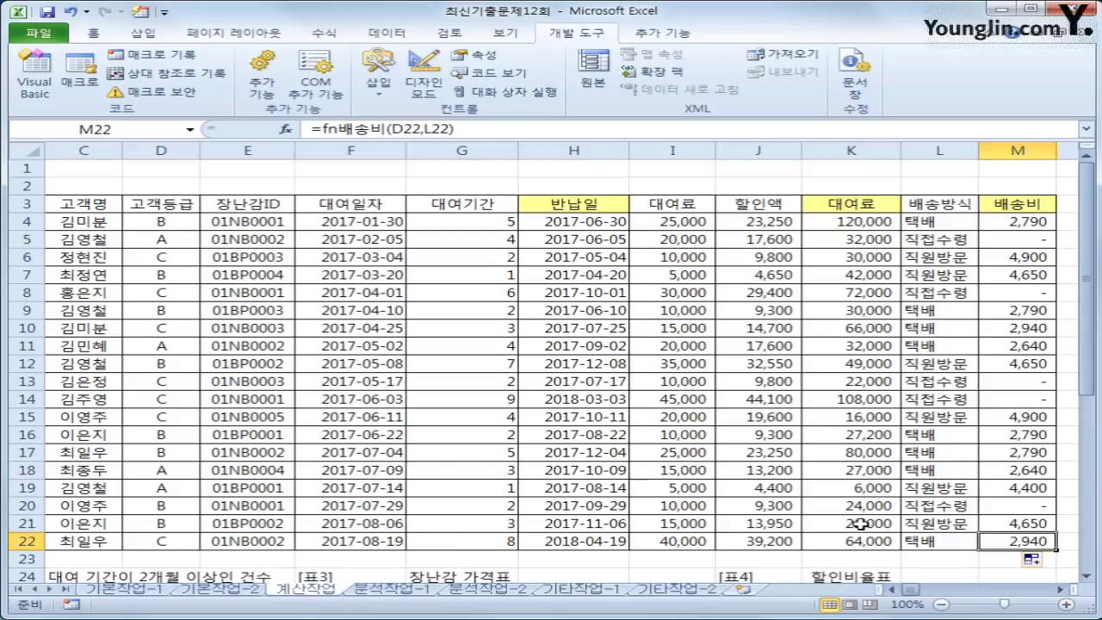
- Begin the 택배 count formula in cell C26 of 표2 with =sum(if(
scroll(837, 522, "down", 2)
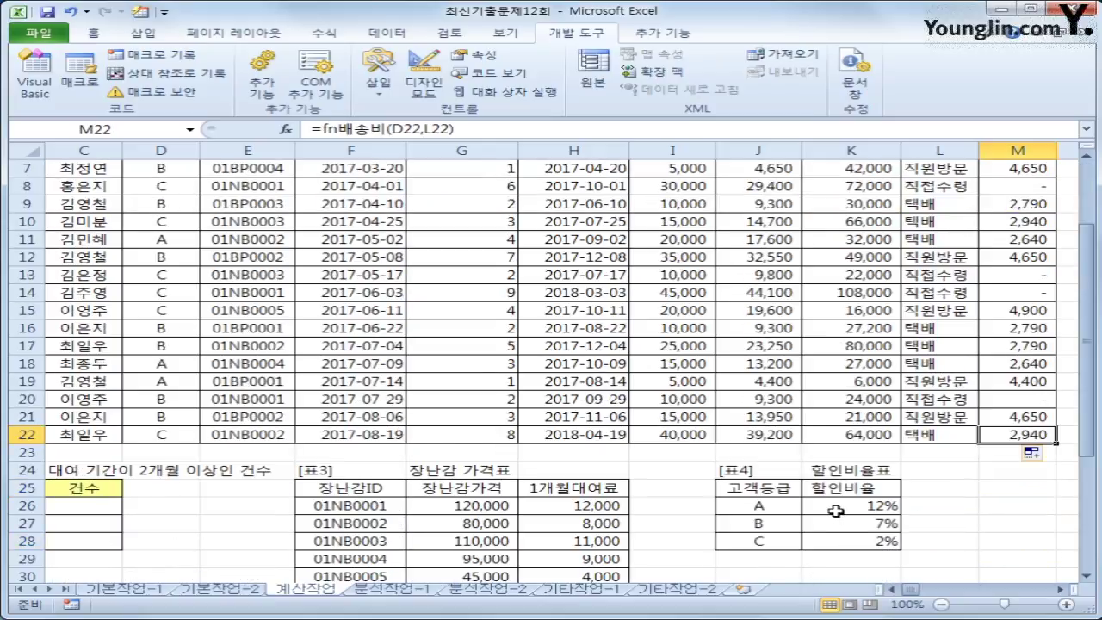
left_click(896, 593)
left_click(164, 505)
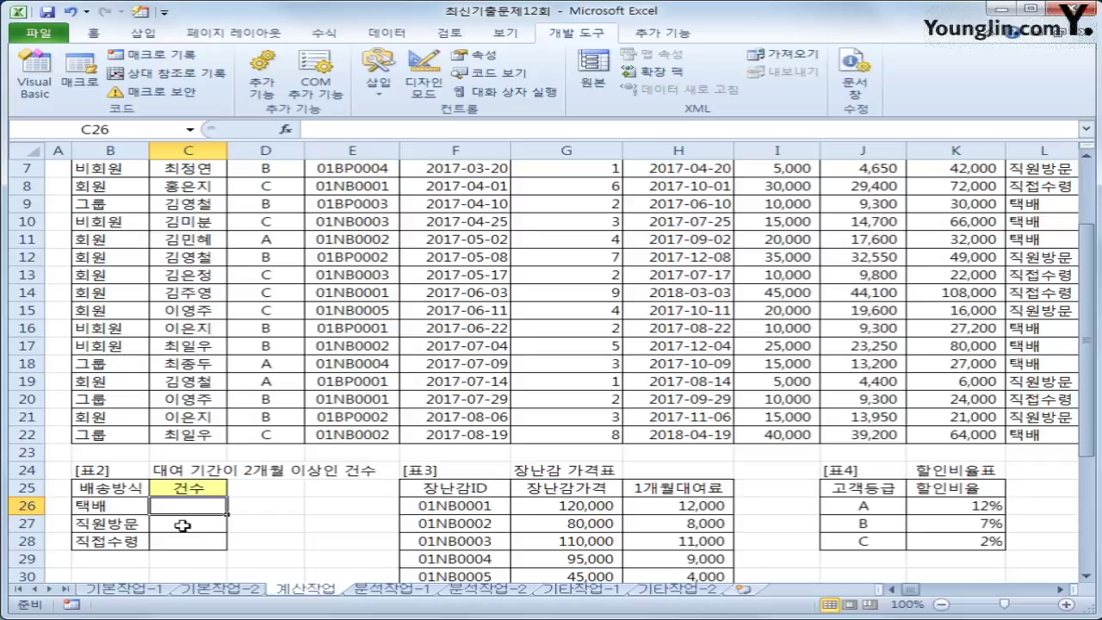
type("=")
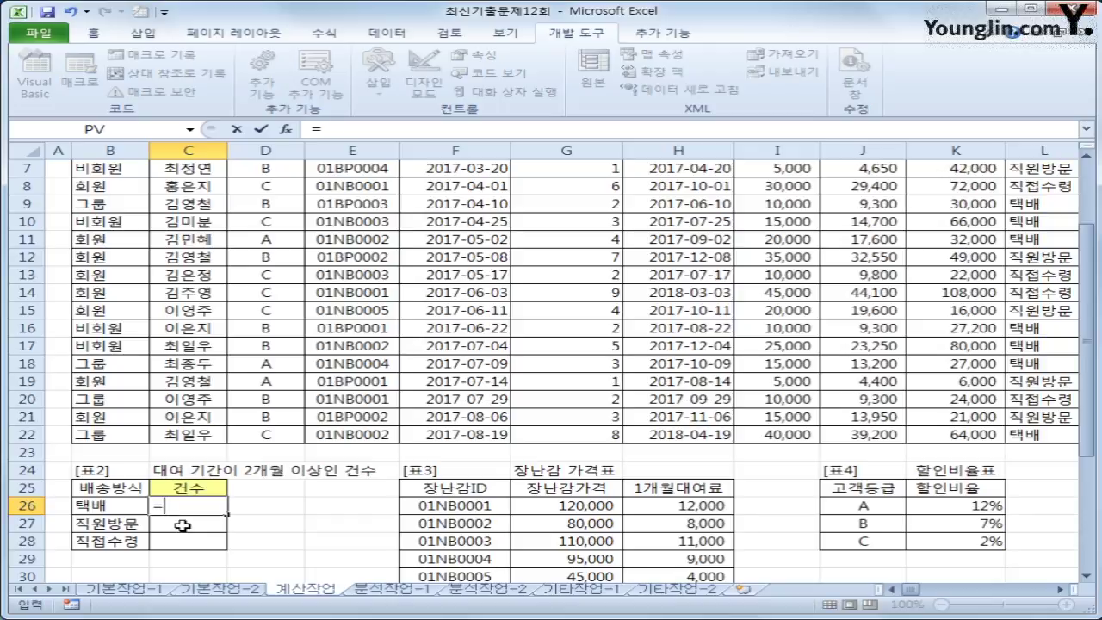
type("sum(if(")
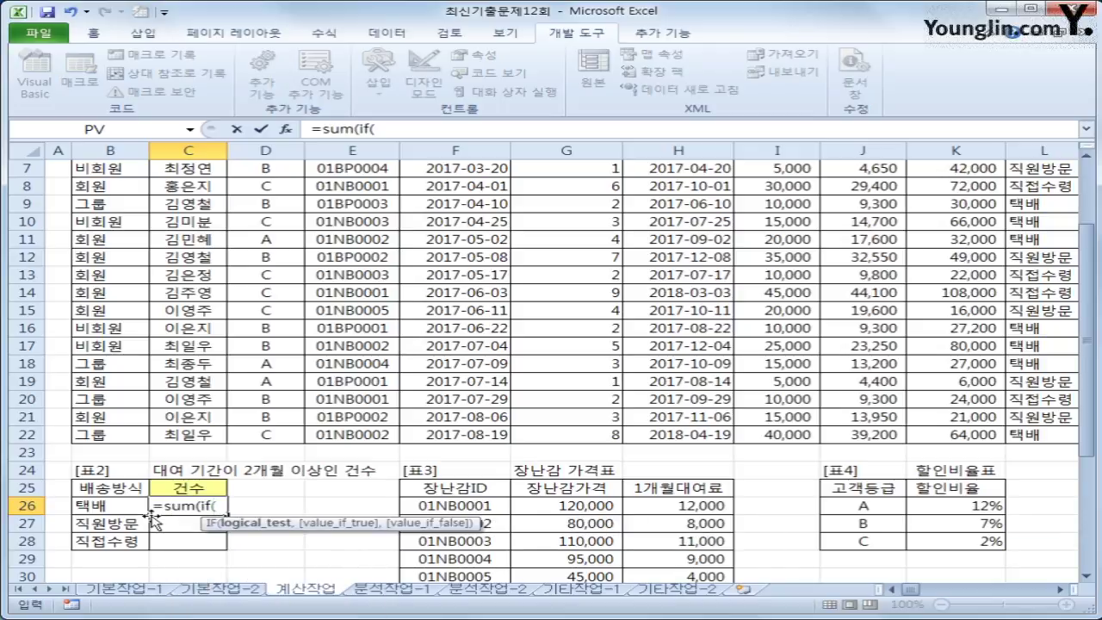
- Add the delivery method condition $L$4:$L$22=B26 to the C26 formula and close its parenthesis
scroll(668, 552, "up", 1)
scroll(668, 552, "up", 1)
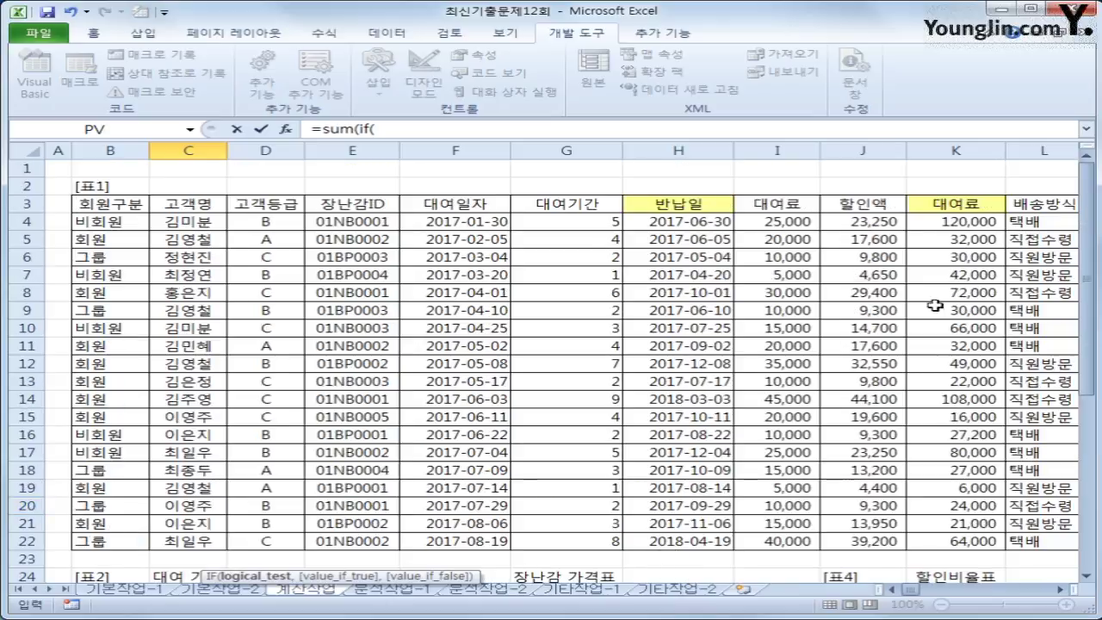
left_click_drag(1055, 224, 1037, 542)
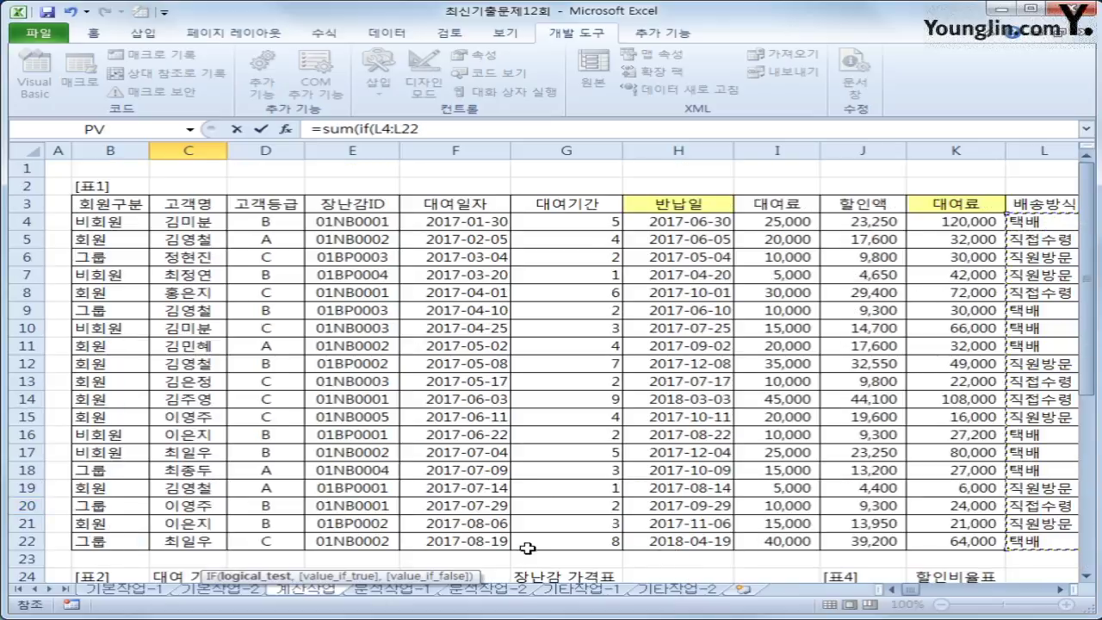
key("F4")
scroll(253, 536, "down", 5)
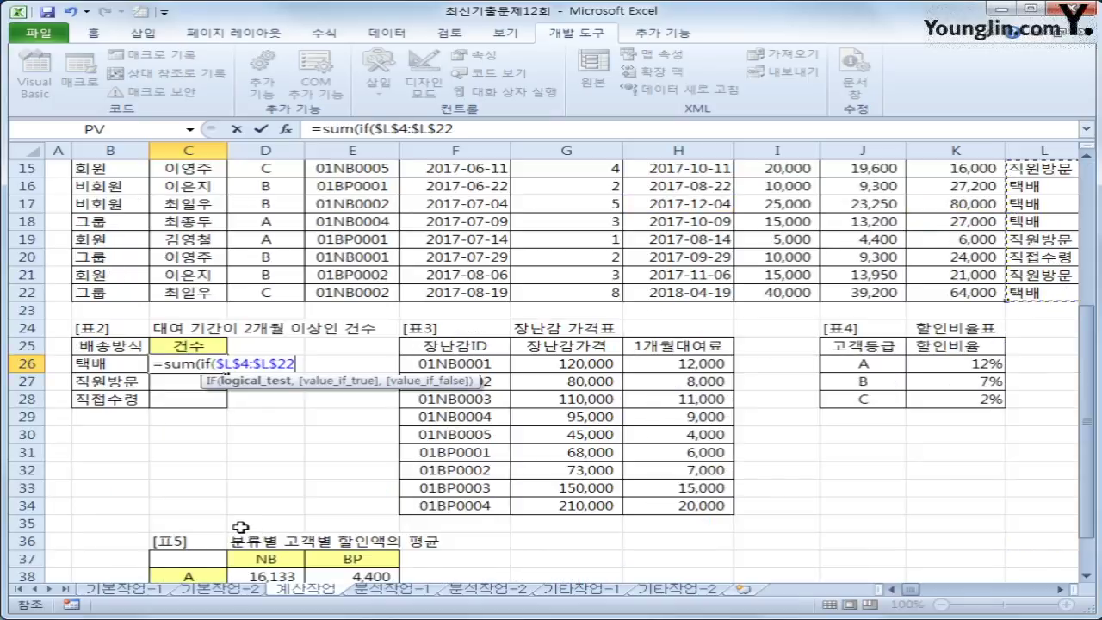
type("=")
key("Left")
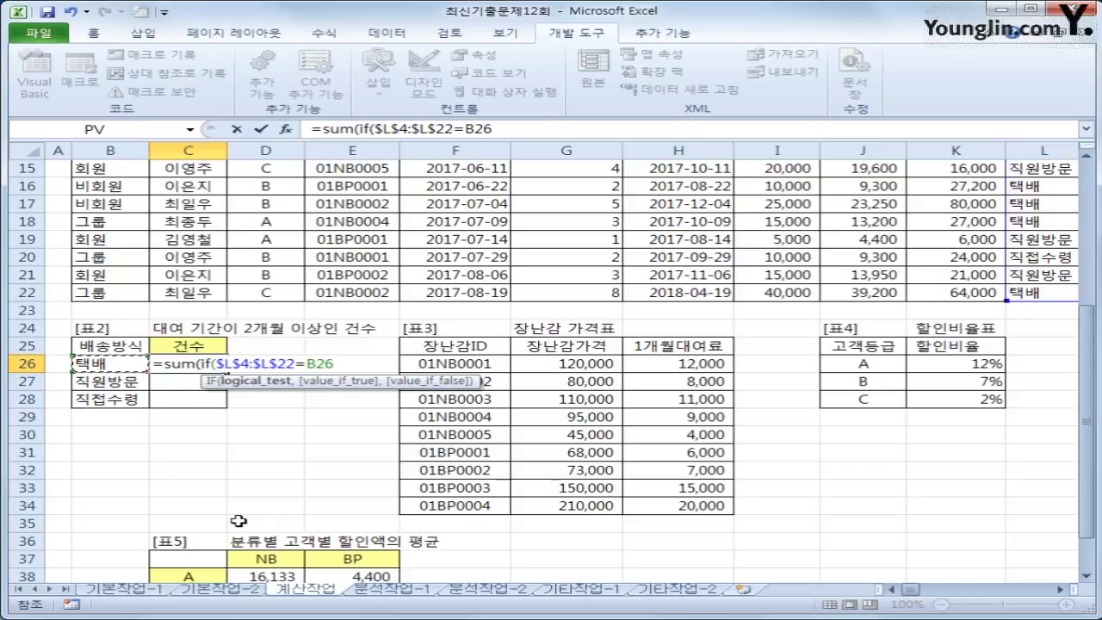
type(")")
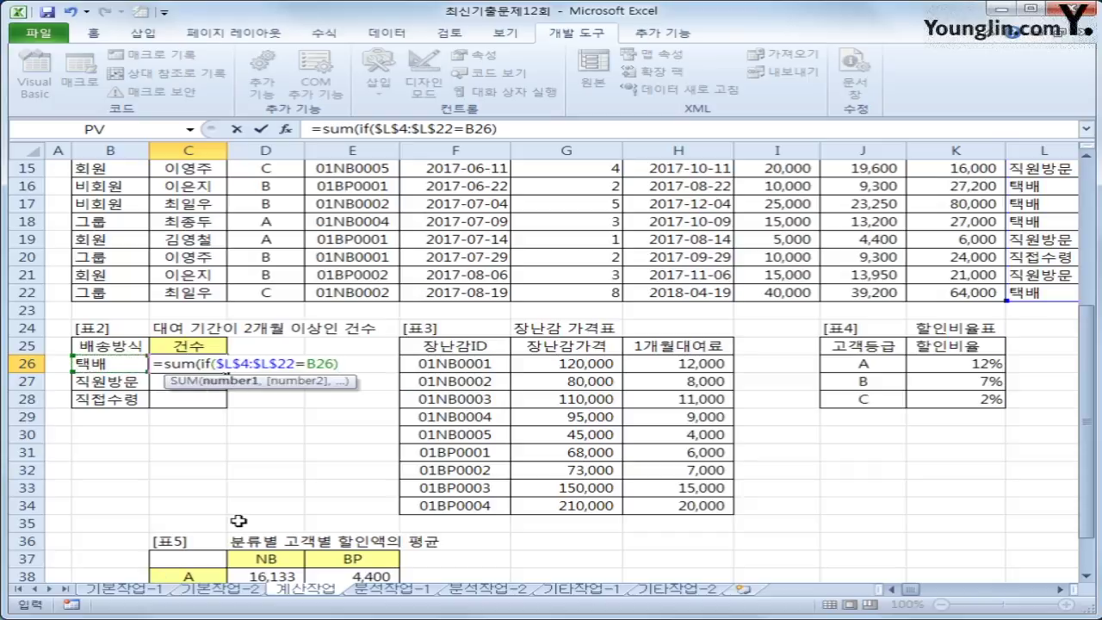
- Multiply the condition in C26 by a second one for the rental period, ($G$4:$G$22>=2)
type("*(")
scroll(238, 520, "up", 4)
left_click_drag(569, 182, 555, 508)
scroll(772, 502, "down", 2)
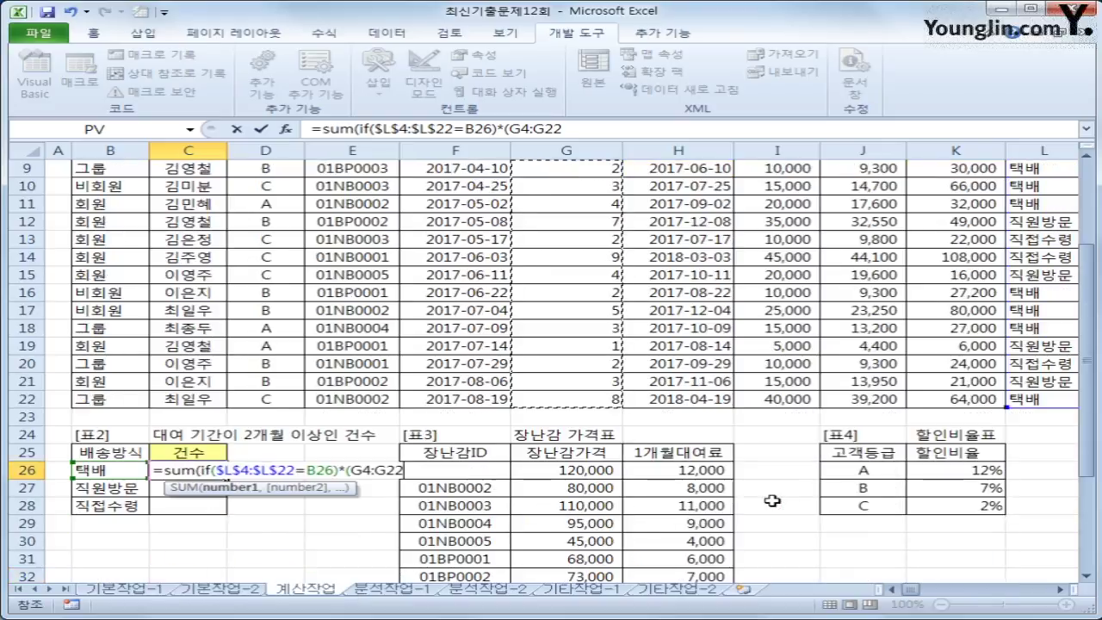
key("F4")
type(">=2)")
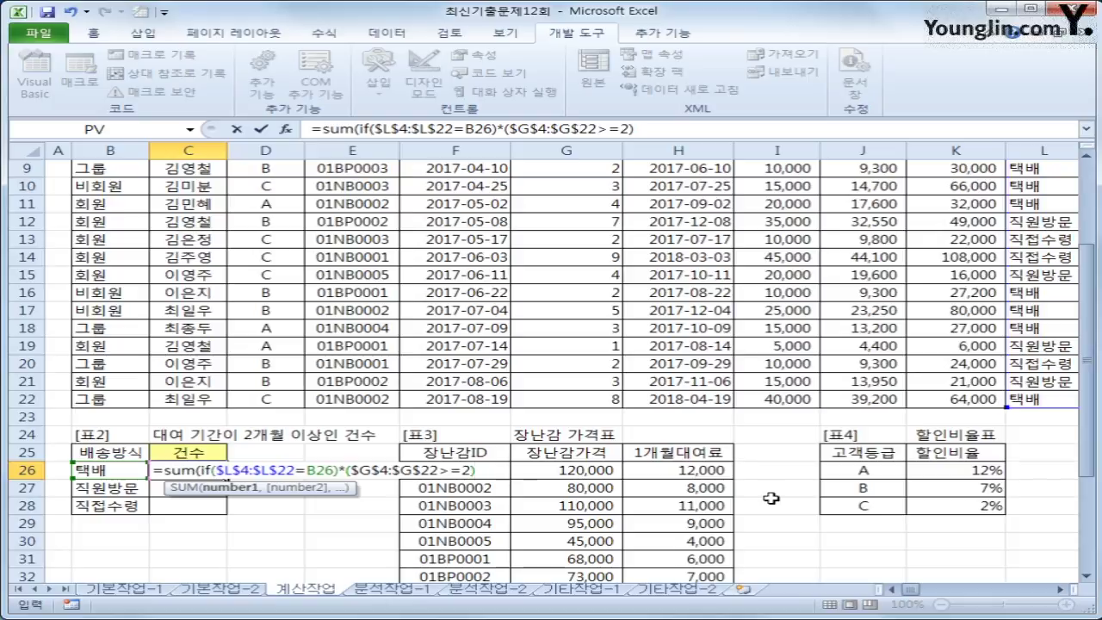
- Add the IF results 1 and 0 to the C26 formula, close one parenthesis and try to enter it as an array formula
type(",")
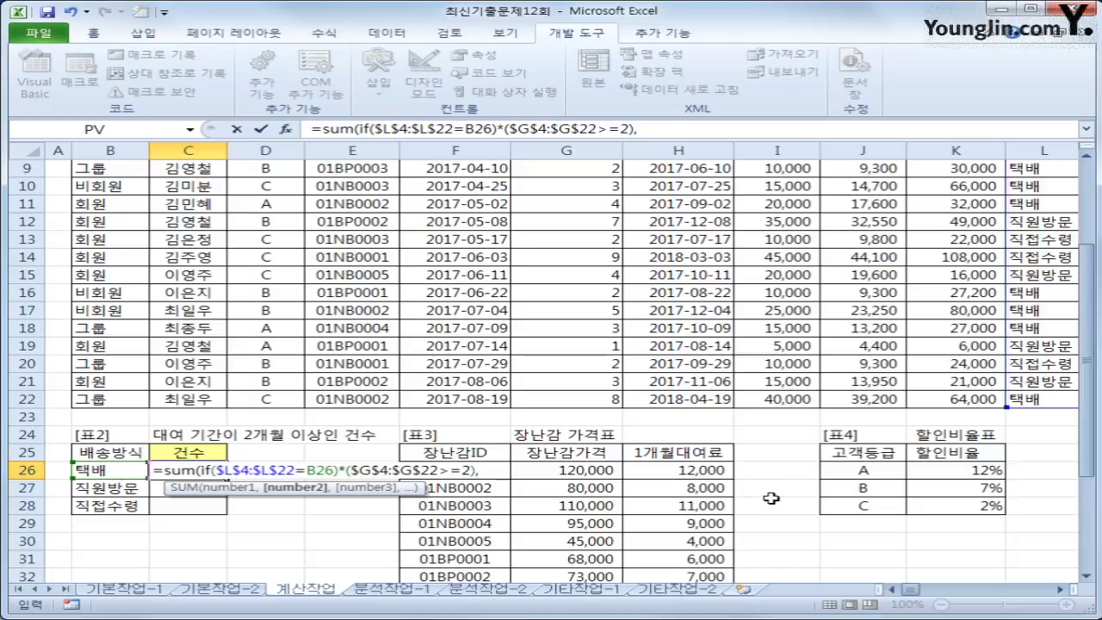
type("1,0")
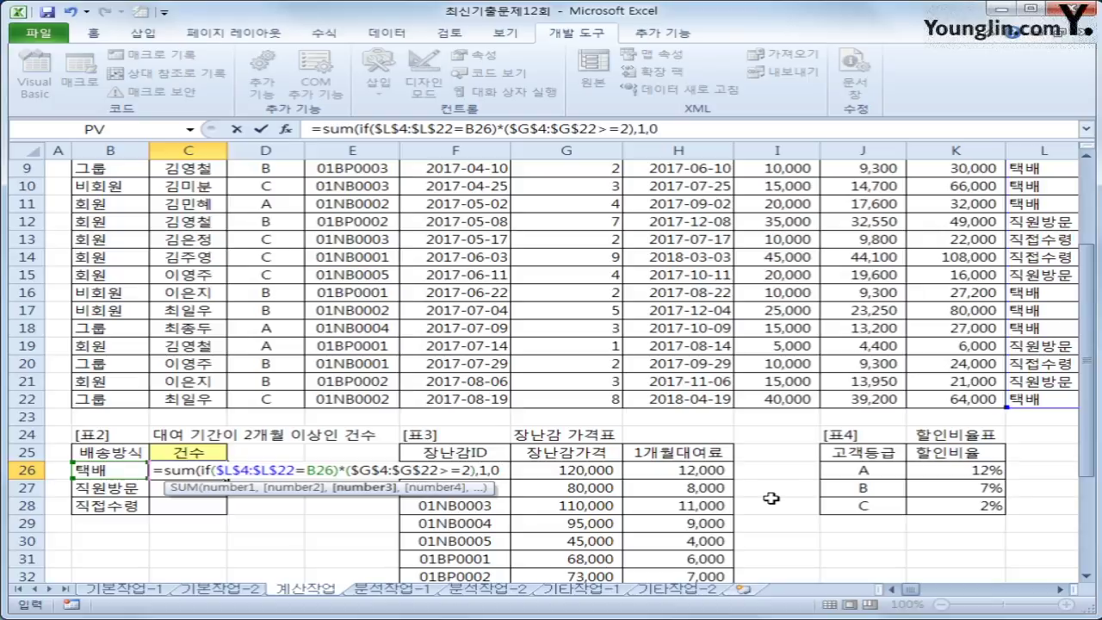
type(")")
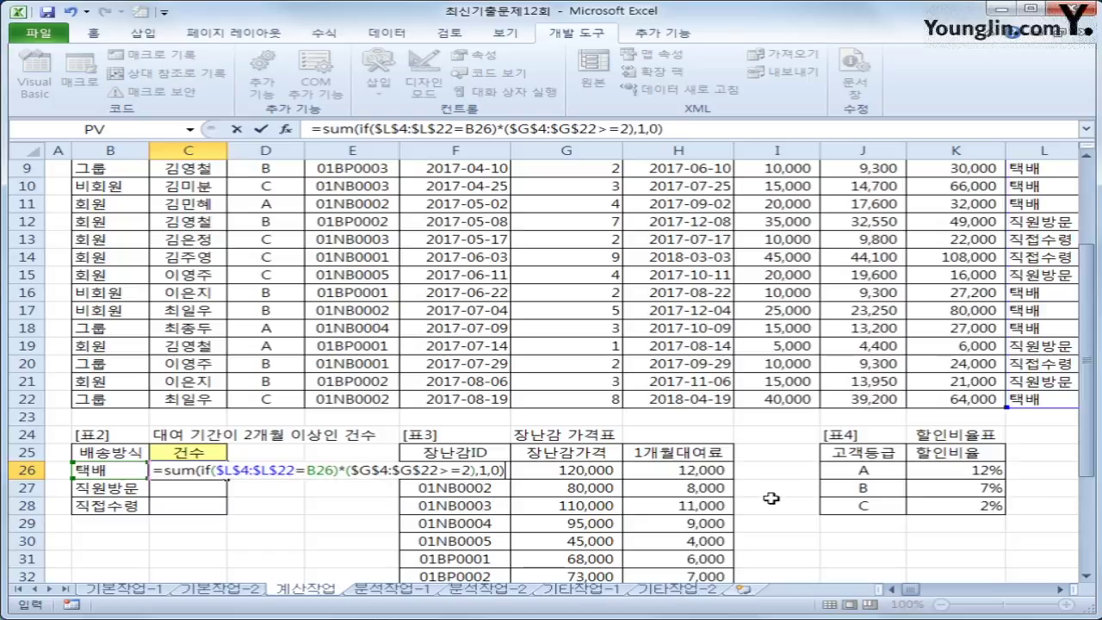
key("ctrl+shift+Return")
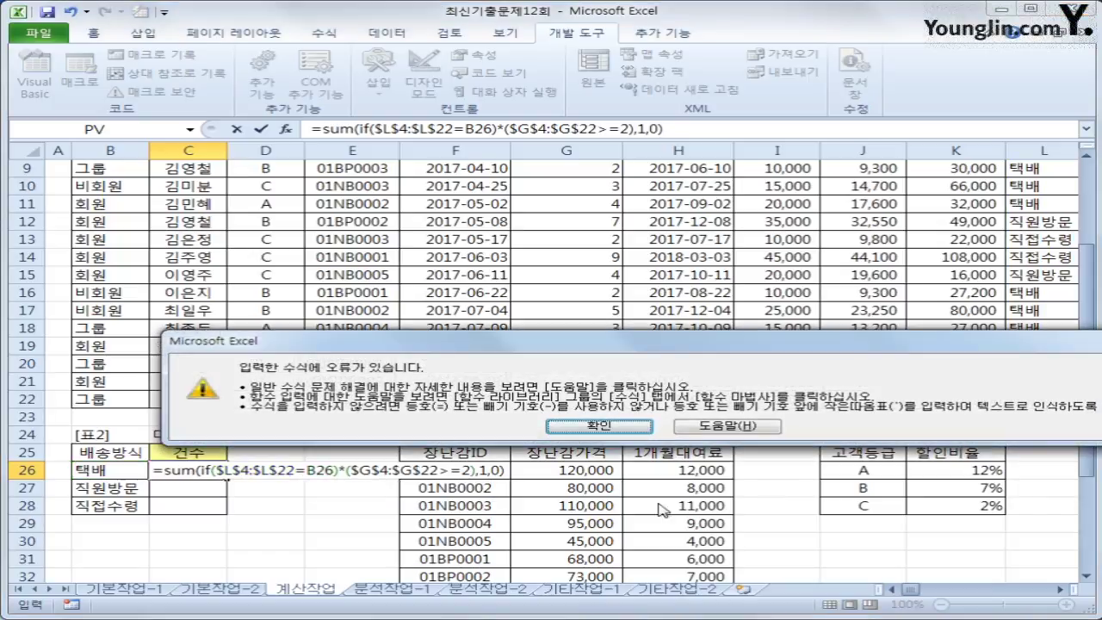
left_click(618, 427)
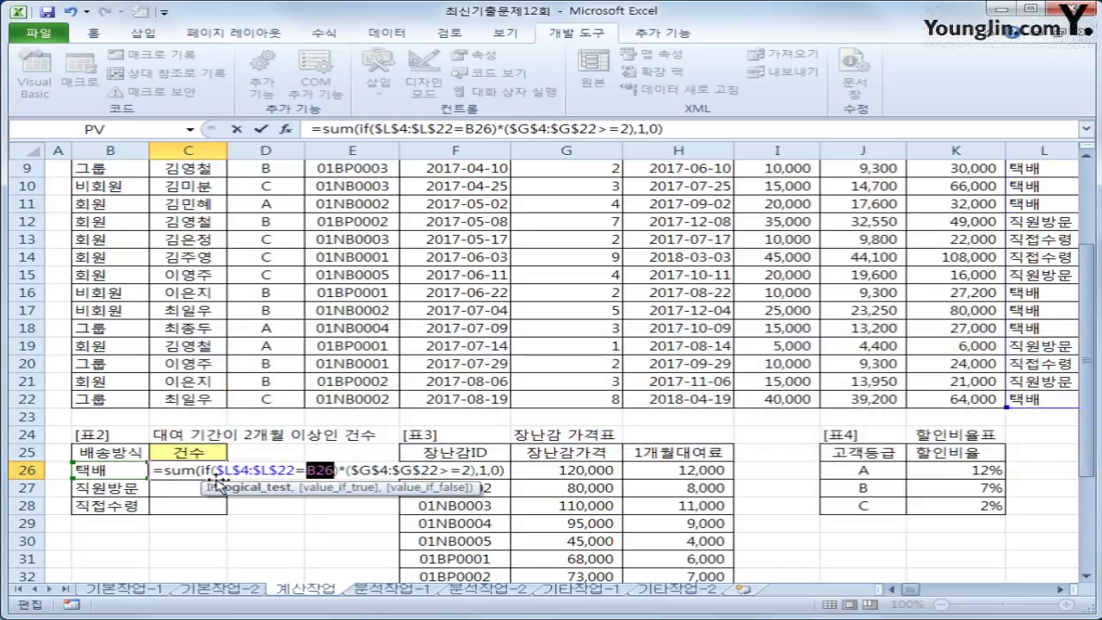
- Correct C26 to =SUM(IF(($L$4:$L$22=B26)*($G$4:$G$22>=2),1,0)), enter it as an array formula and fill it down to C28
key("Right")
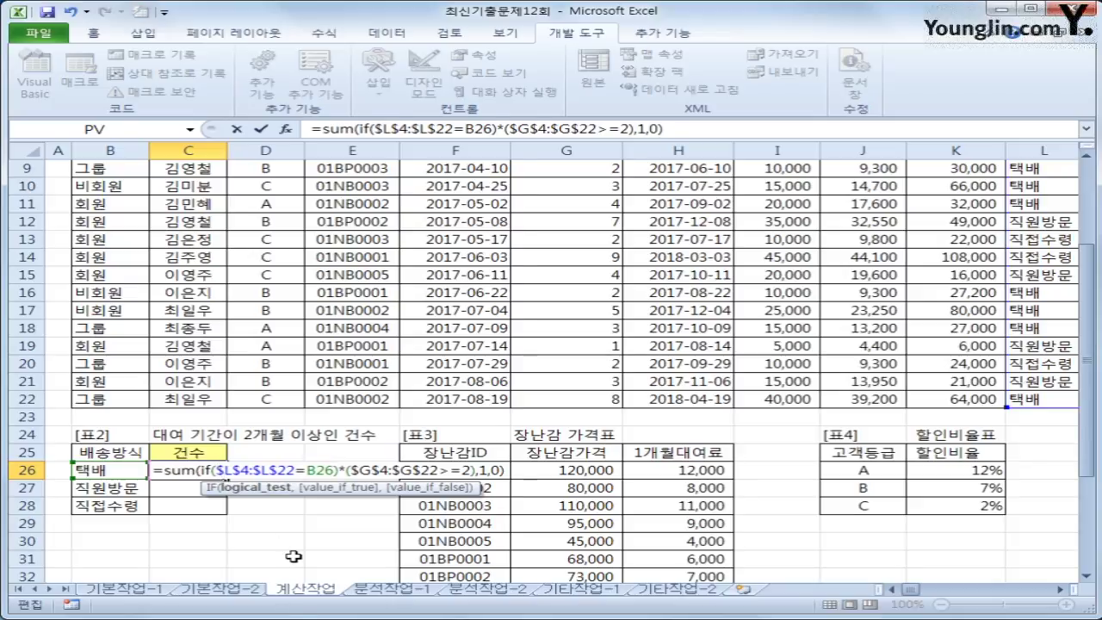
type("(")
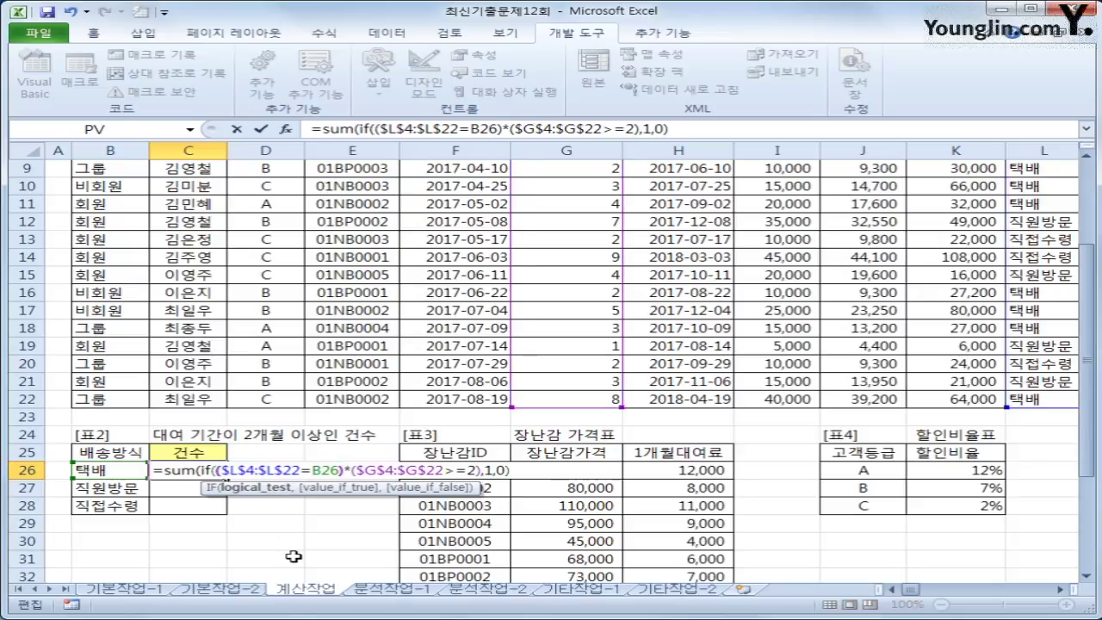
left_click(524, 472)
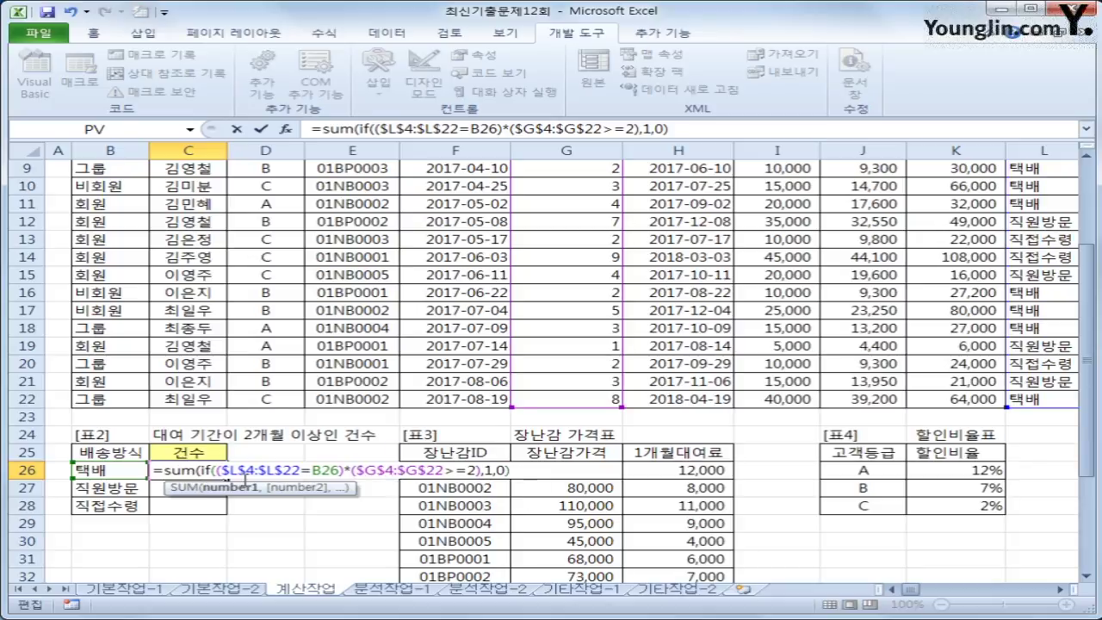
left_click(512, 476)
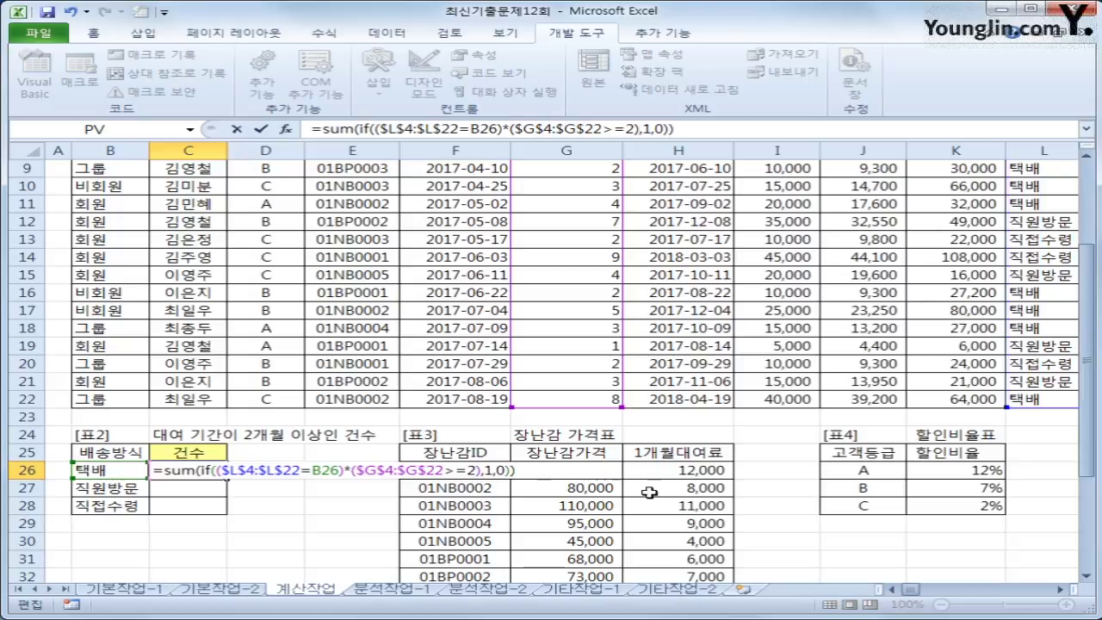
key("ctrl+shift+Return")
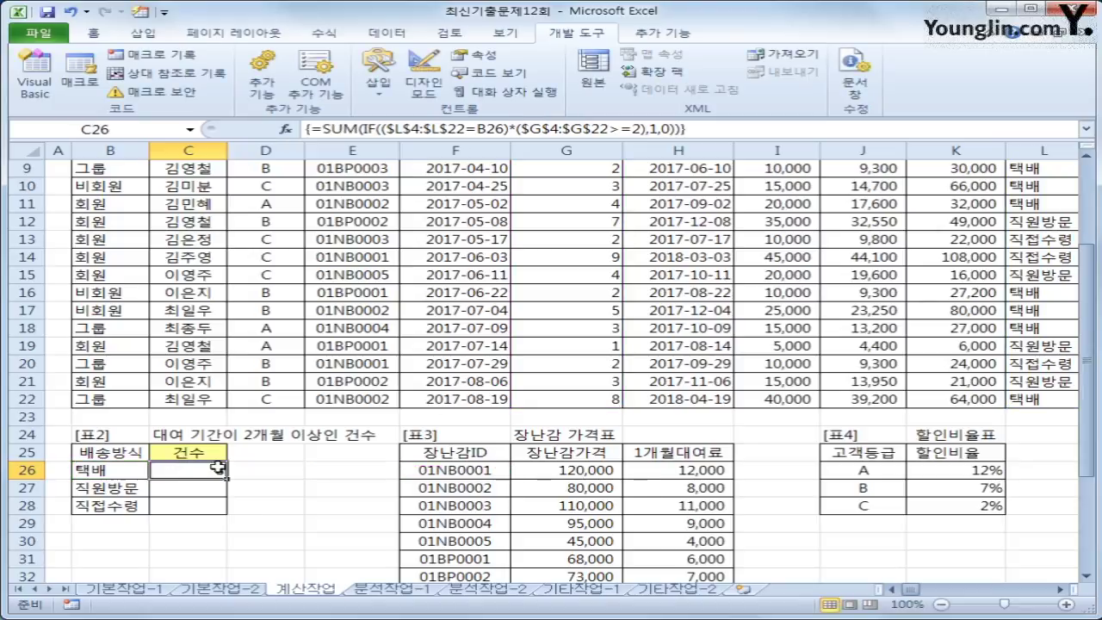
left_click_drag(226, 479, 226, 512)
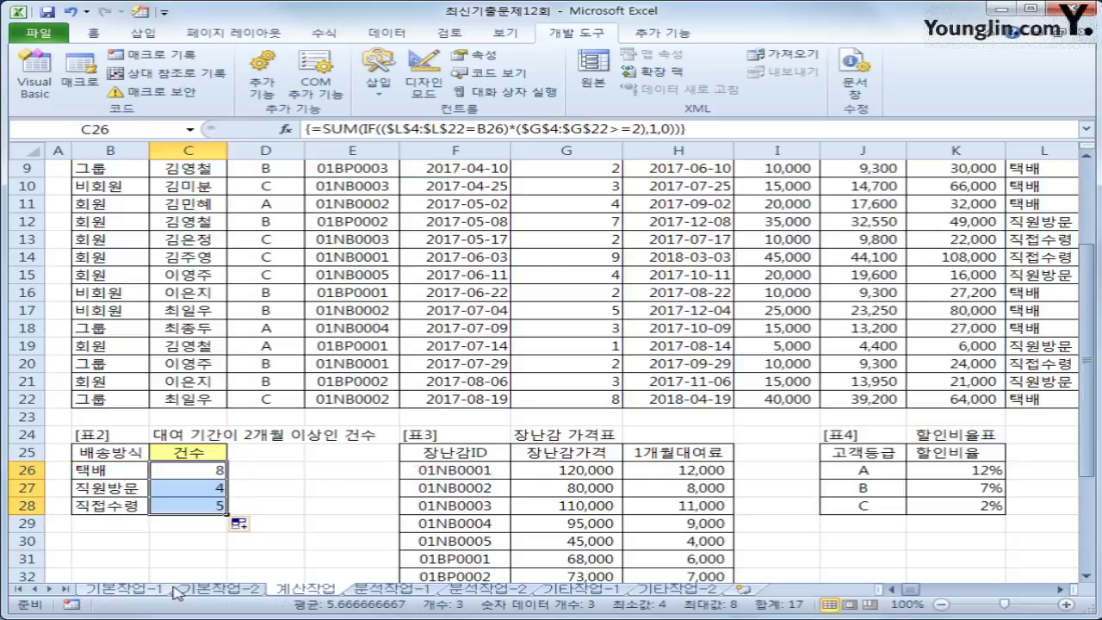
- Examine how the parentheses enclose the two IF conditions in the C26 formula and re-enter it as an array formula
left_click(380, 129)
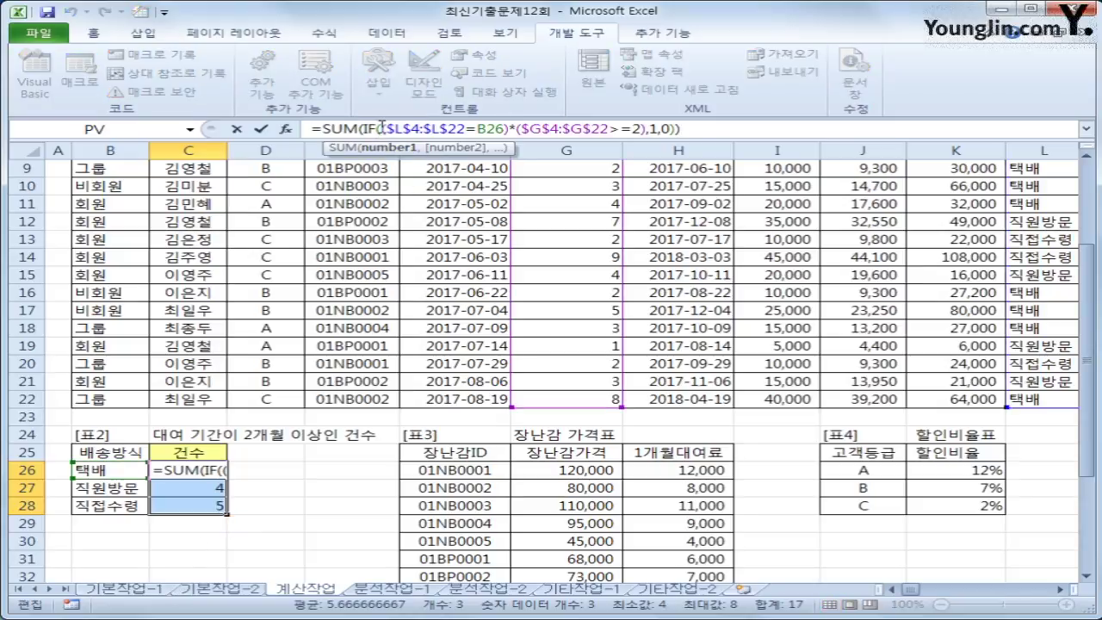
left_click(384, 129)
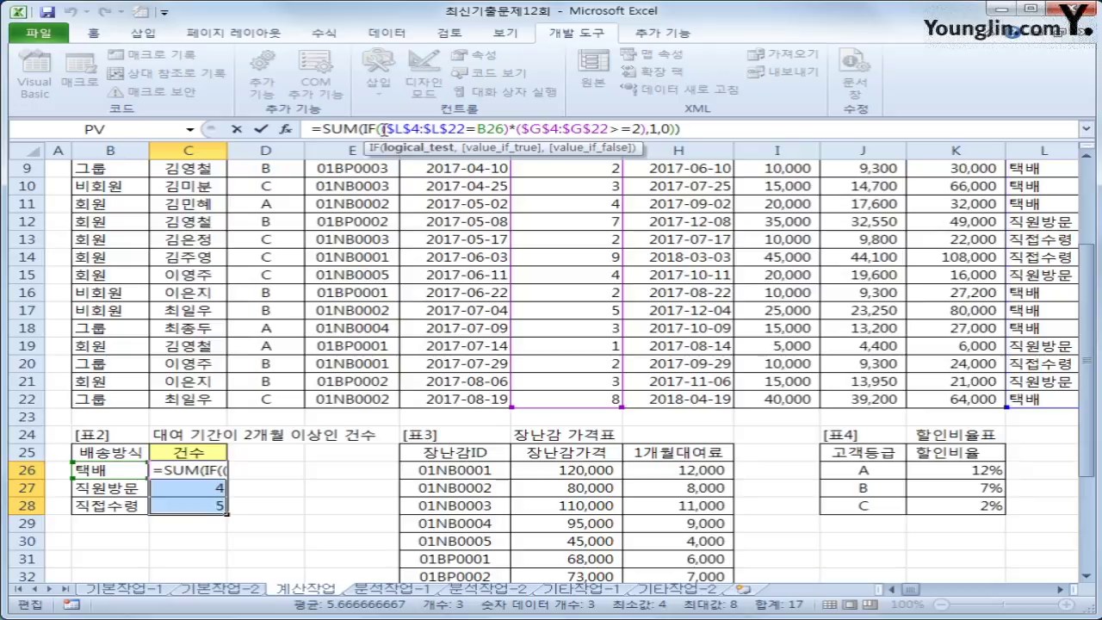
left_click_drag(385, 129, 645, 129)
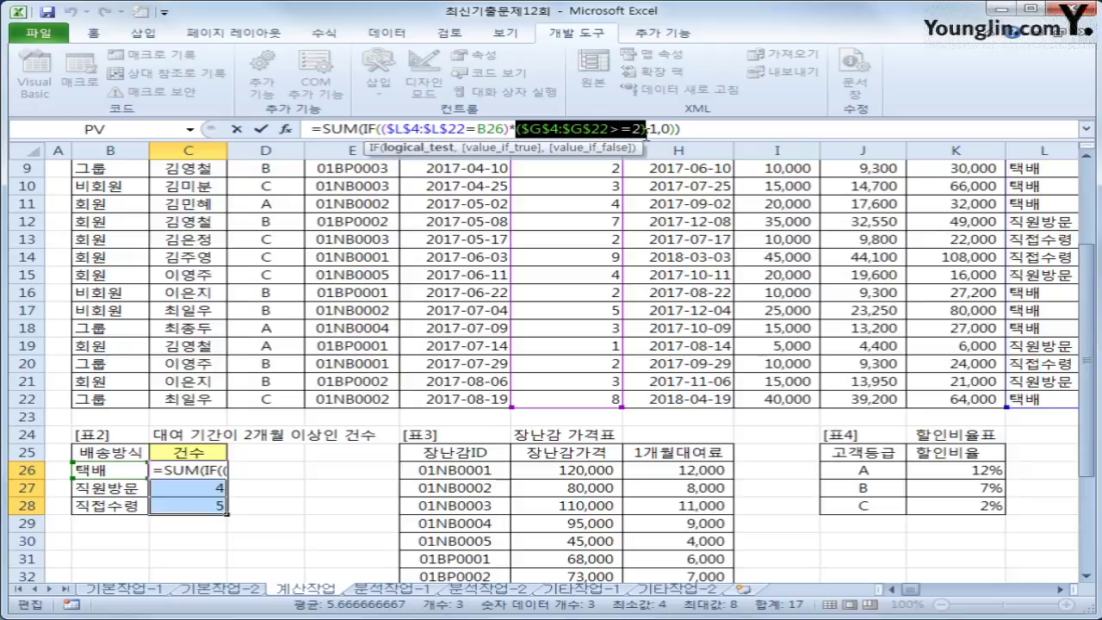
left_click(372, 129)
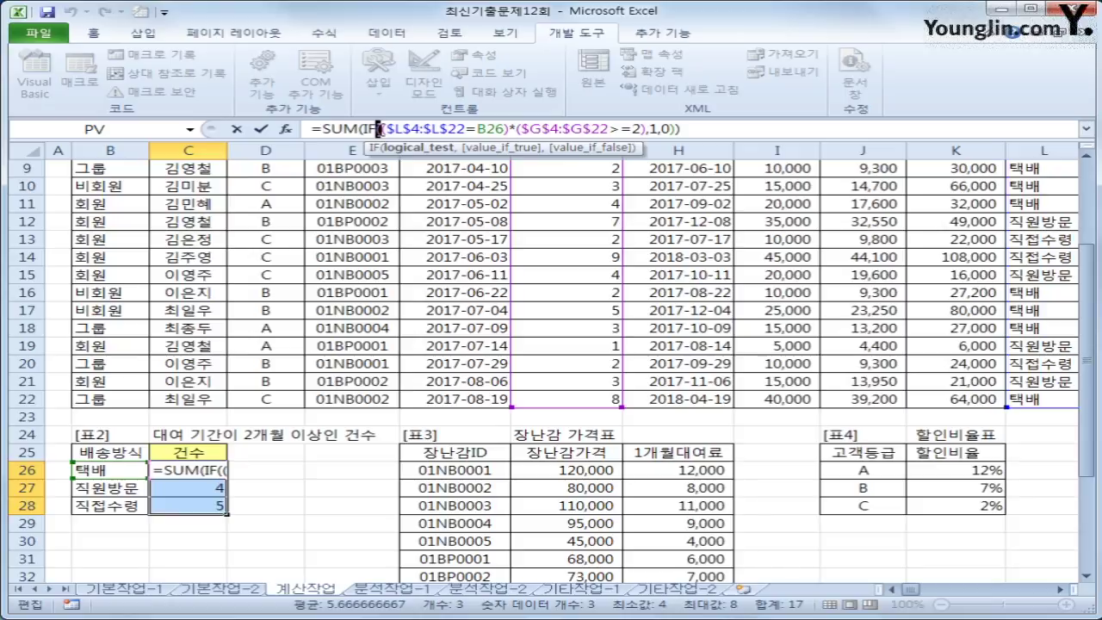
left_click(716, 131)
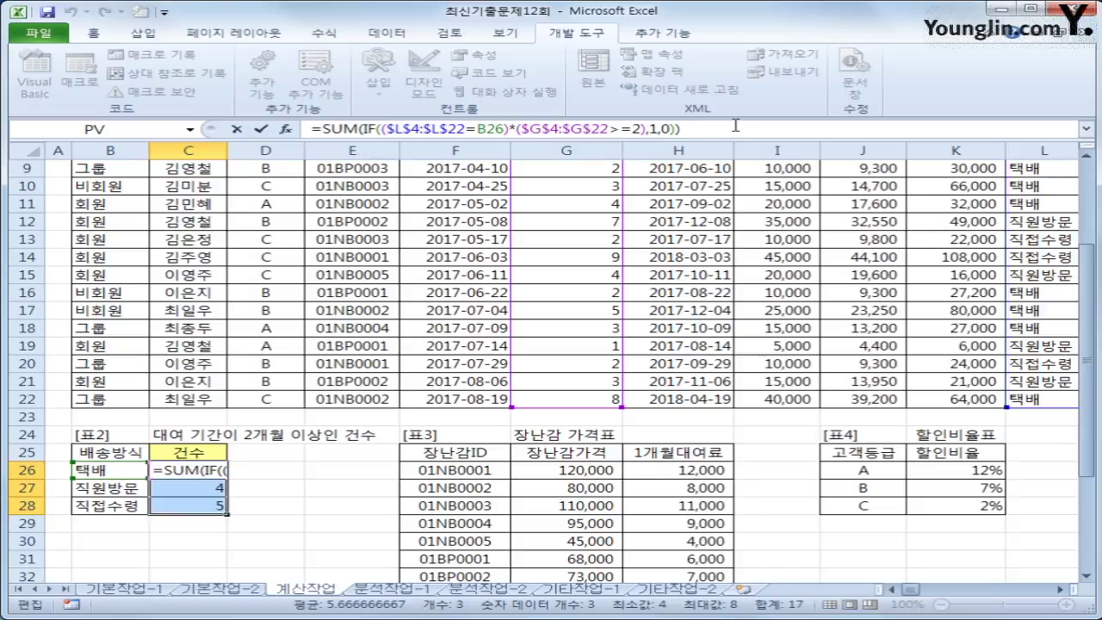
key("ctrl+shift+Return")
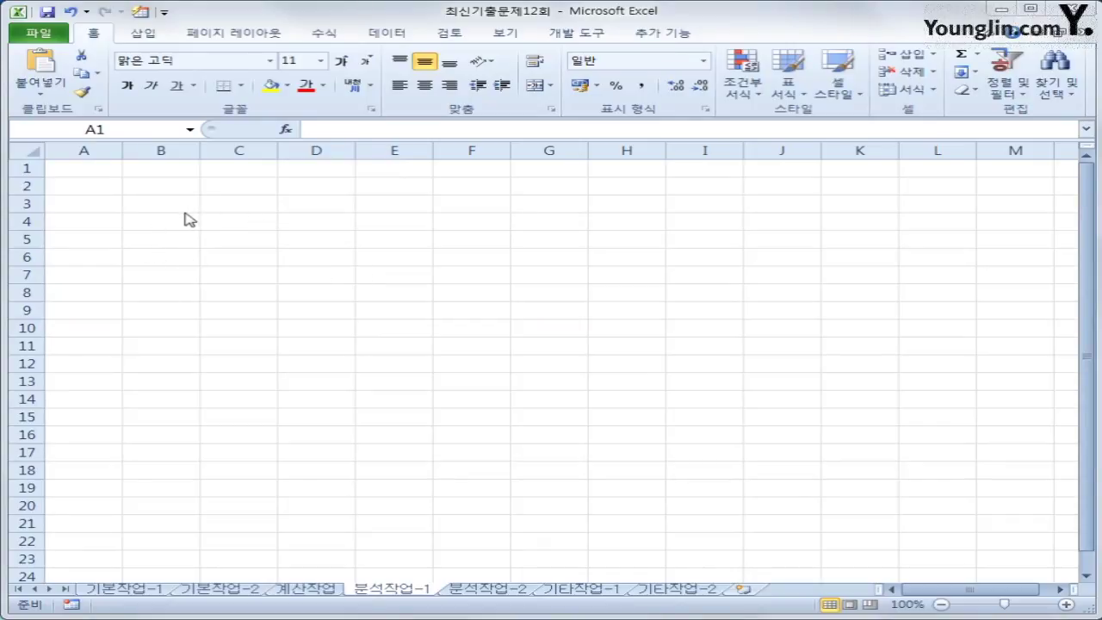
- Start a Microsoft Query import at cell B5 of the 분석작업-1 sheet with MS Access Database as the data source
left_click(158, 239)
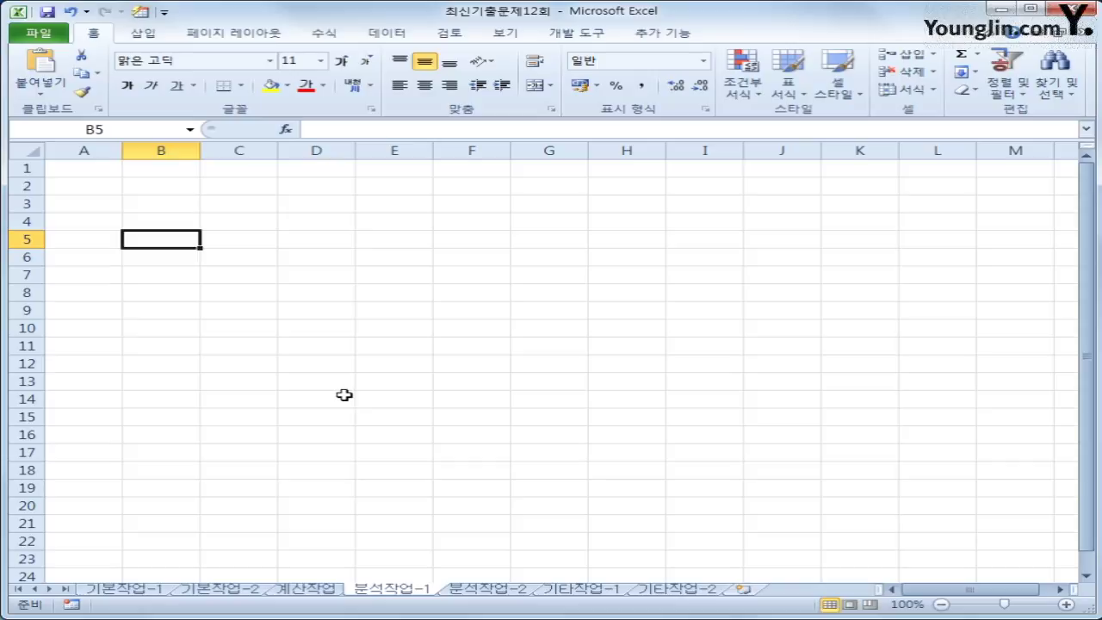
left_click(395, 36)
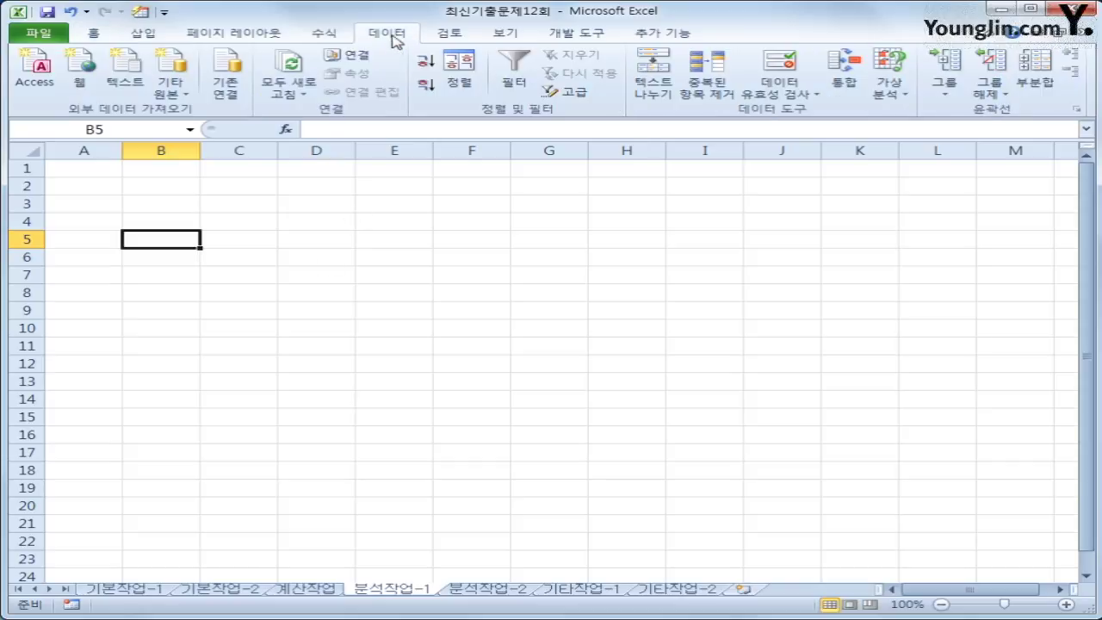
left_click(176, 91)
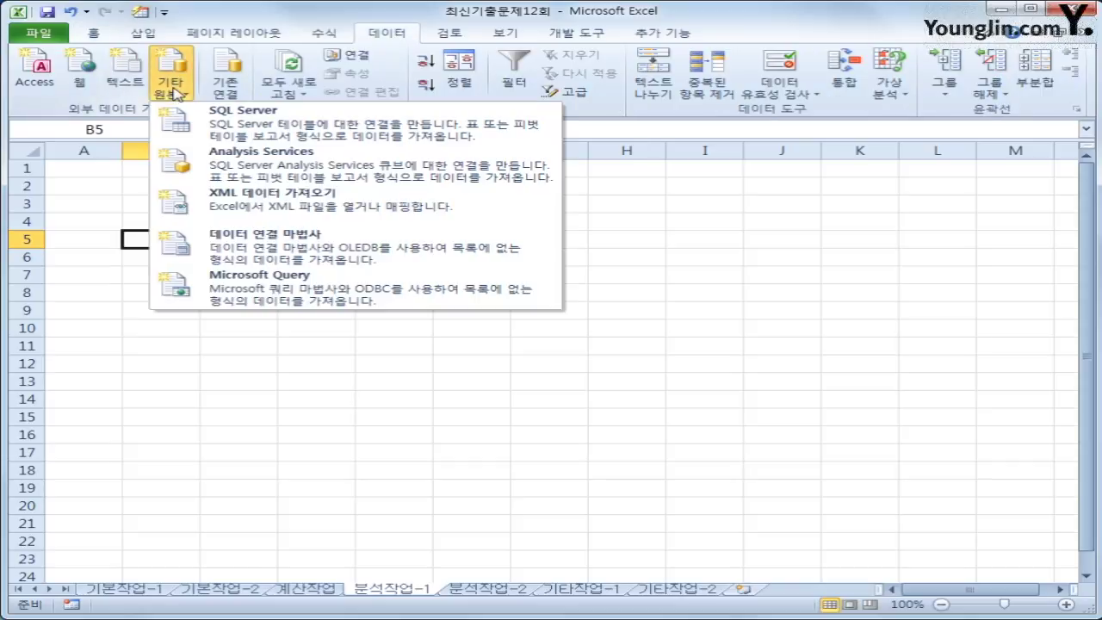
left_click(284, 291)
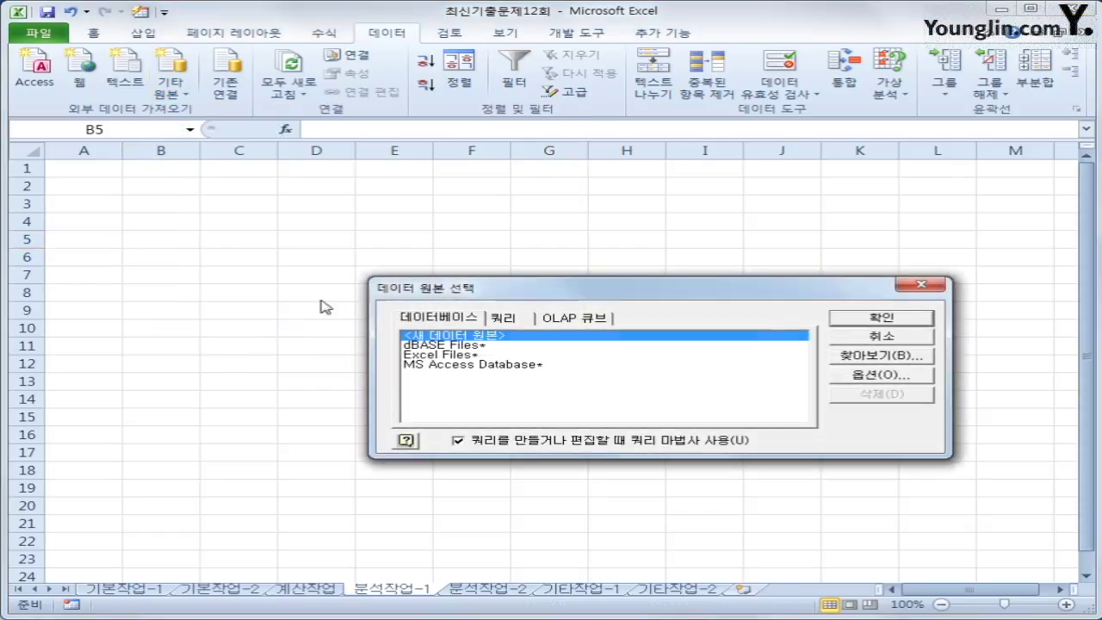
left_click_drag(469, 289, 460, 254)
left_click(465, 328)
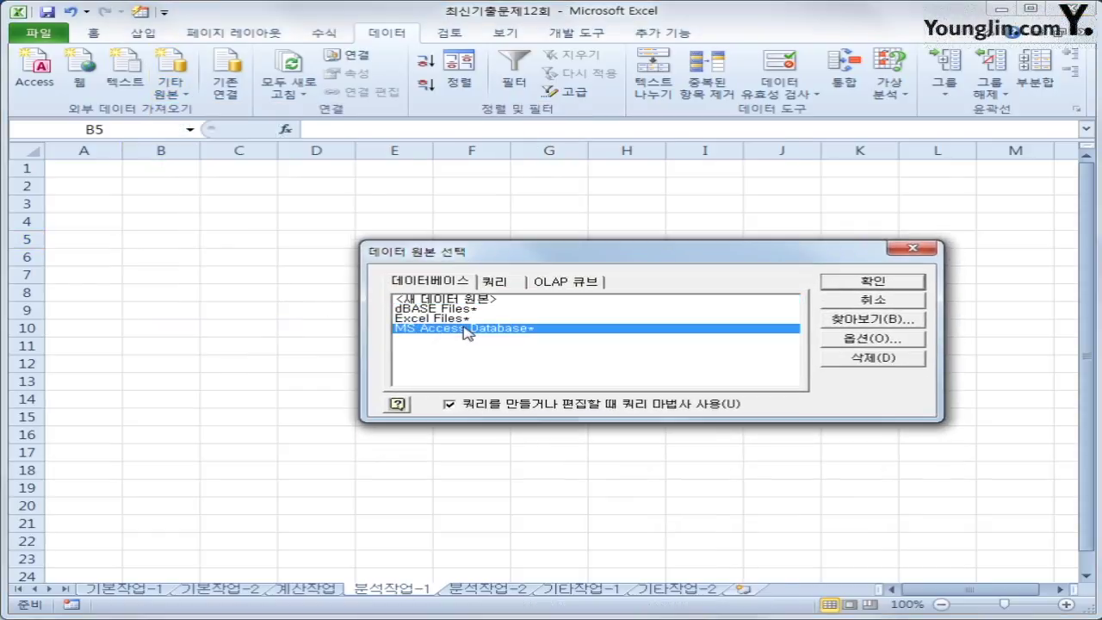
left_click(864, 285)
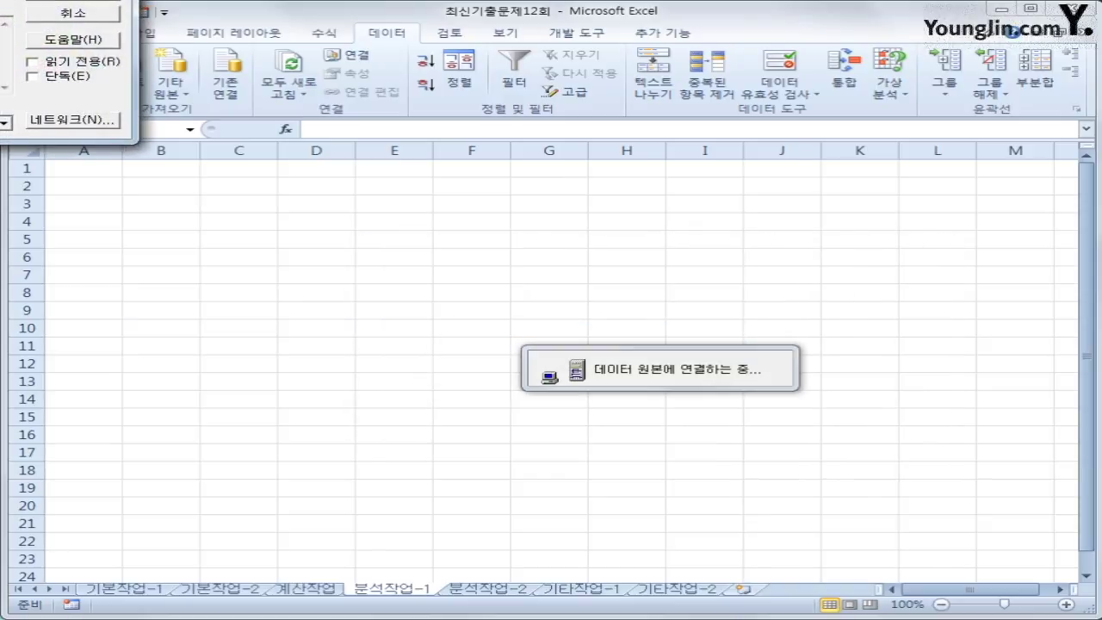
- Choose 장난감렌탈.accdb in the 기출문제 folder as the database for the query
left_click_drag(661, 167, 684, 175)
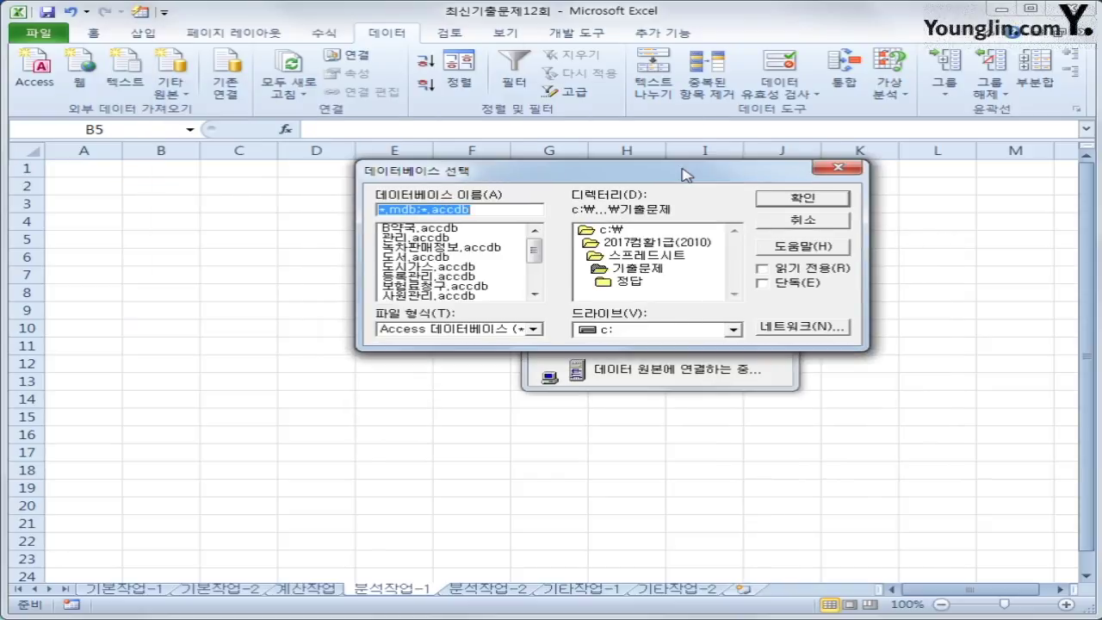
left_click_drag(534, 250, 535, 269)
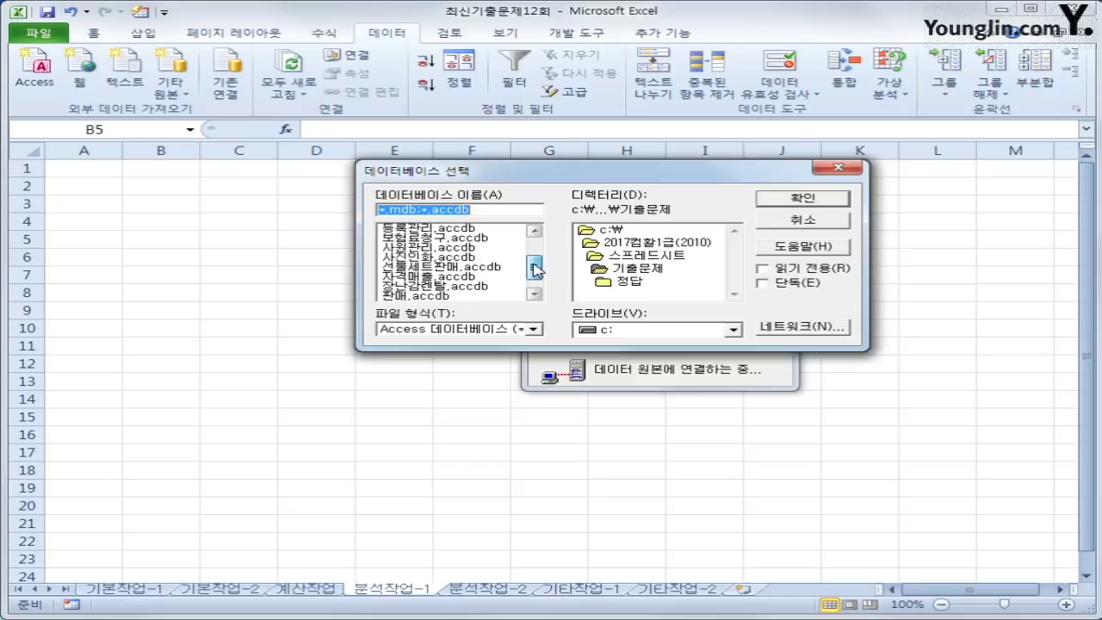
left_click(474, 288)
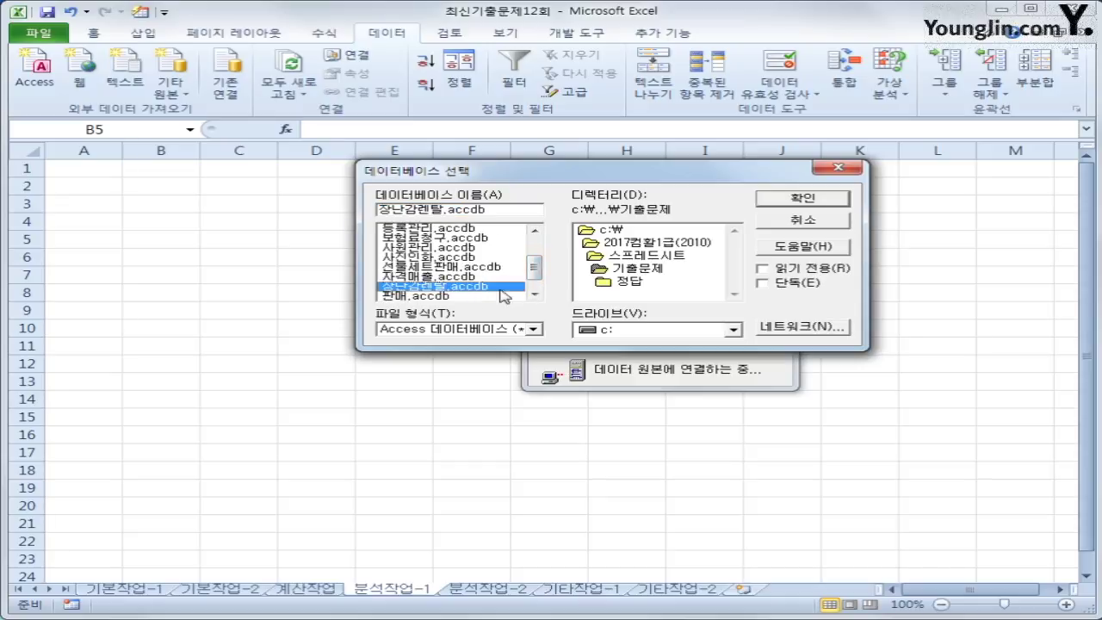
left_click(802, 199)
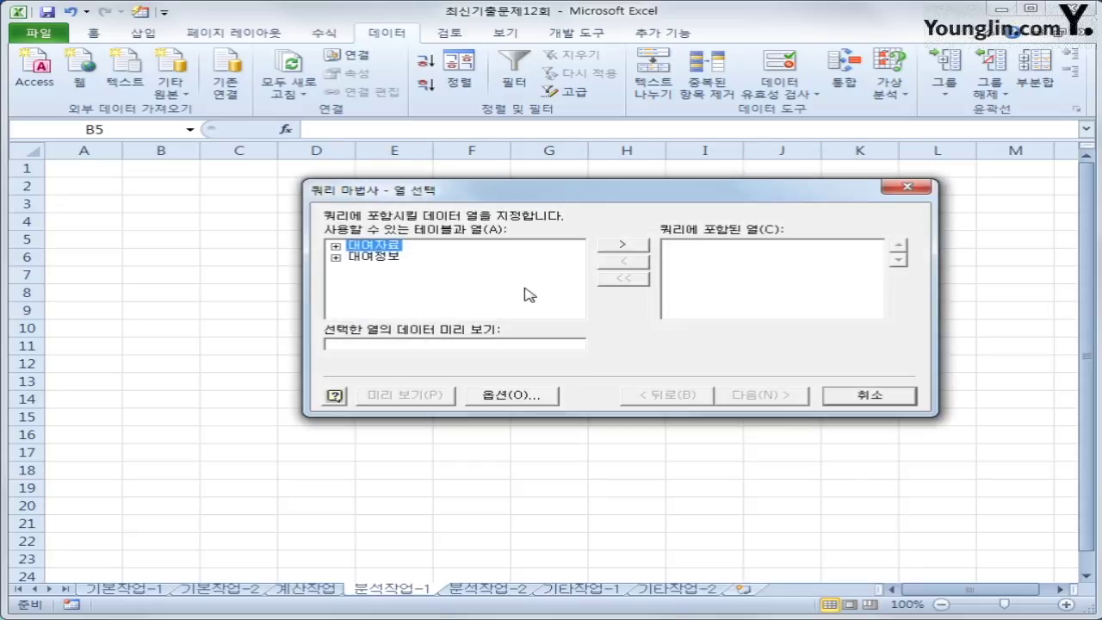
- Include the columns 회원구분, 대여일자, 분류명 and 총대여료 from the 대여정보 table in the query
double_click(381, 257)
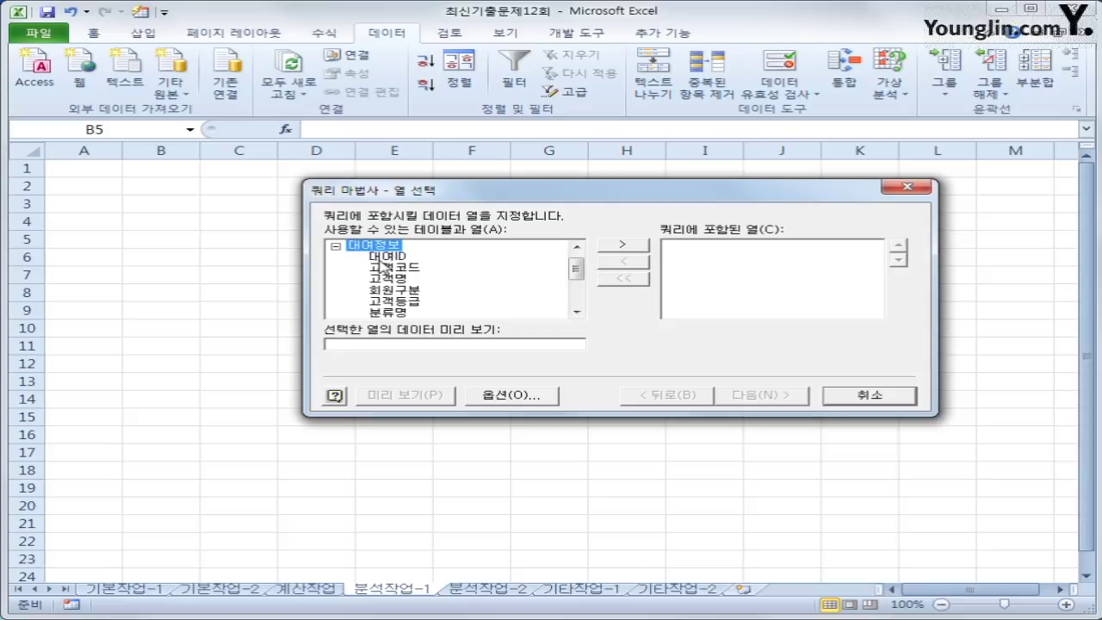
double_click(392, 290)
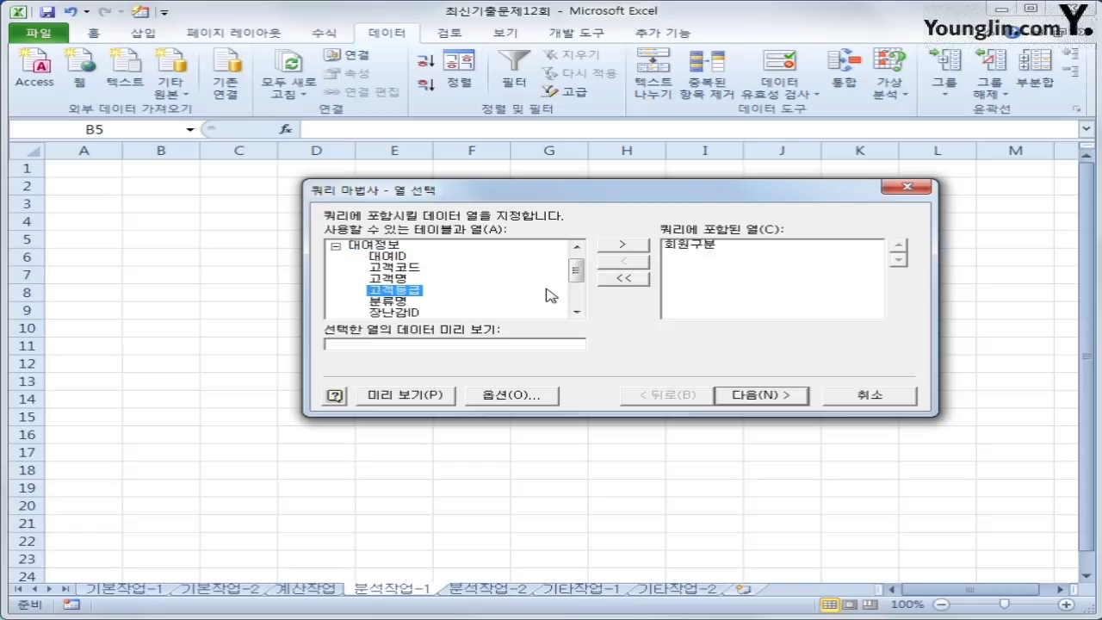
left_click_drag(575, 270, 575, 285)
double_click(387, 291)
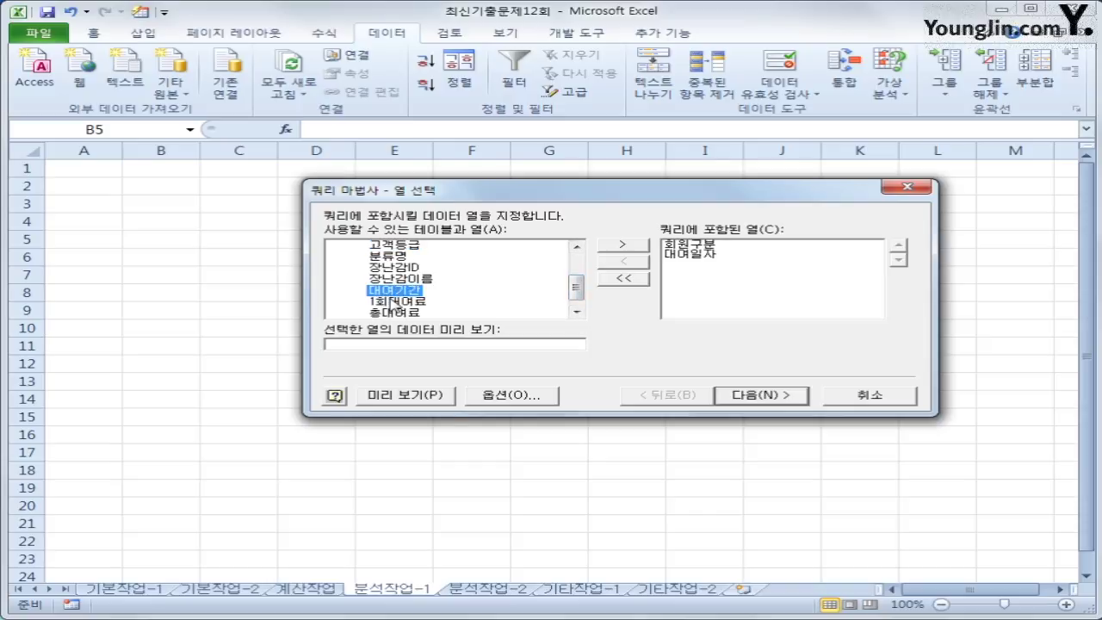
double_click(394, 257)
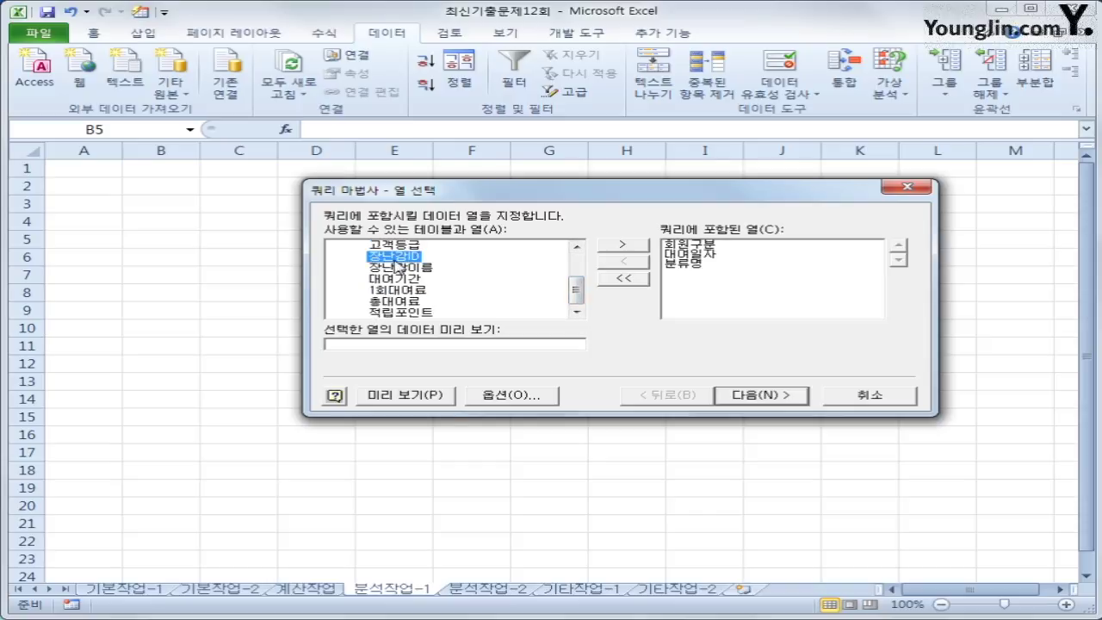
double_click(413, 303)
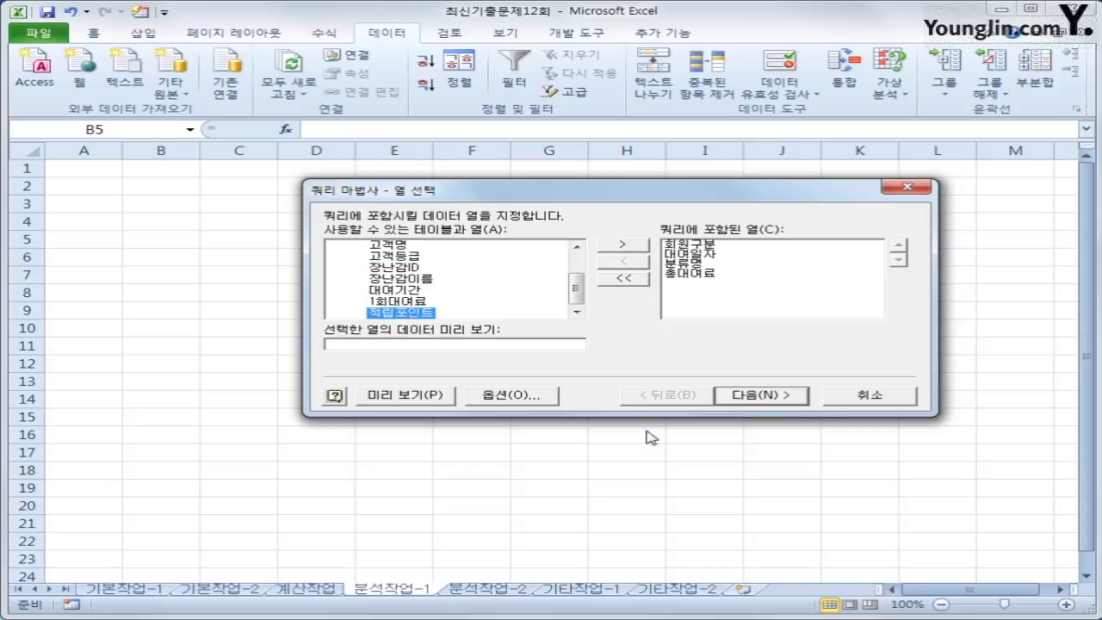
- Proceed to the query wizard's finishing page without setting any filter or sort order
left_click(782, 399)
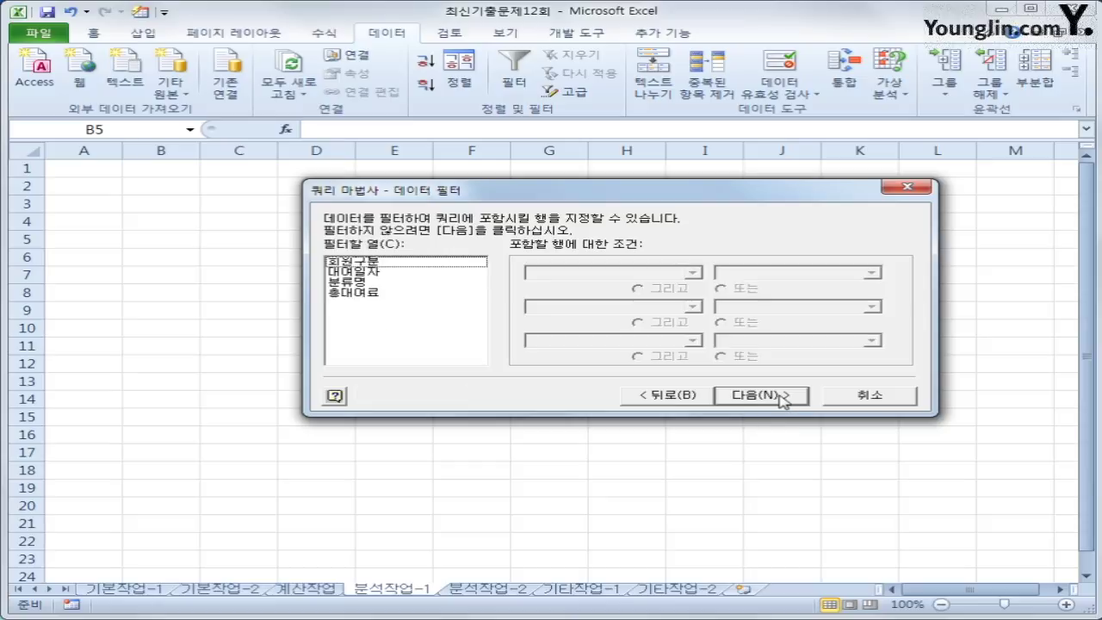
left_click(780, 398)
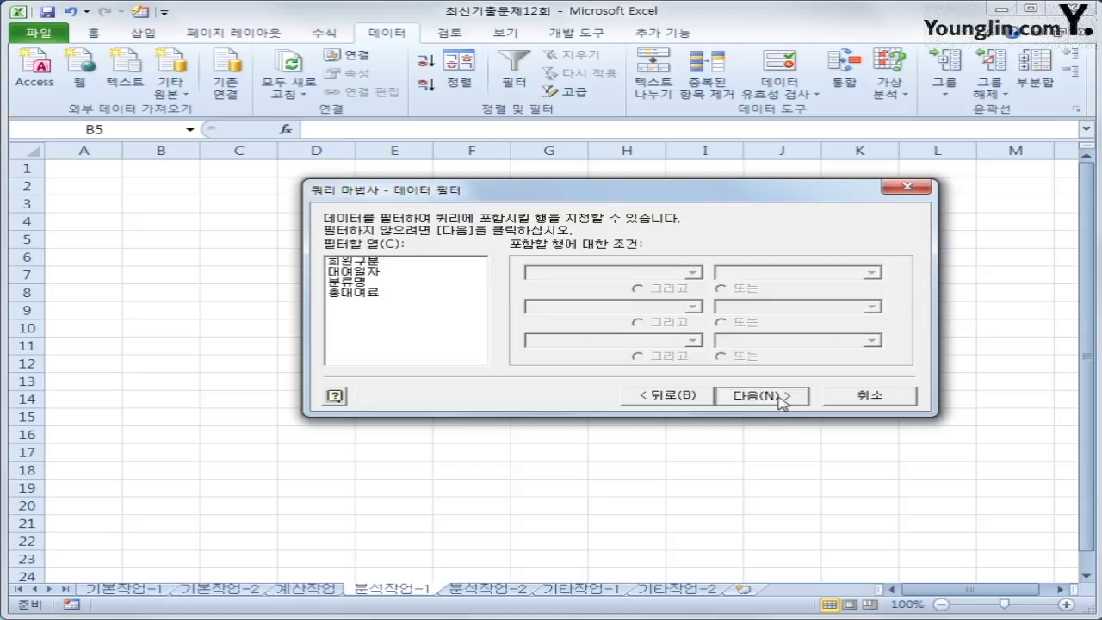
left_click(779, 398)
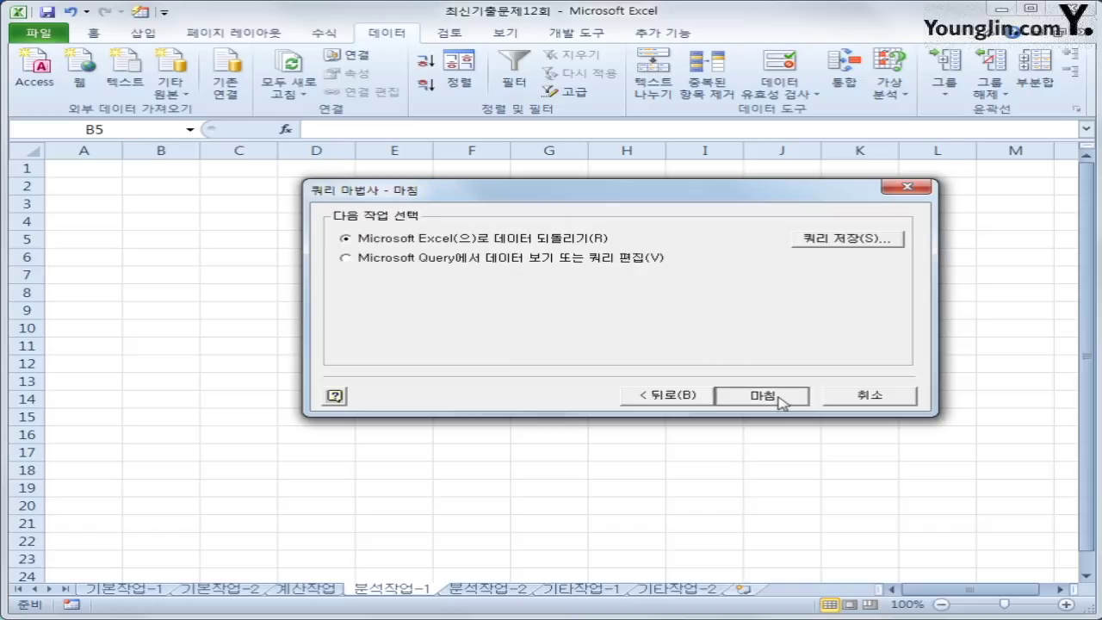
- Finish the query and return its data as a PivotTable report at cell B5 of the existing worksheet
left_click(778, 397)
left_click(621, 357)
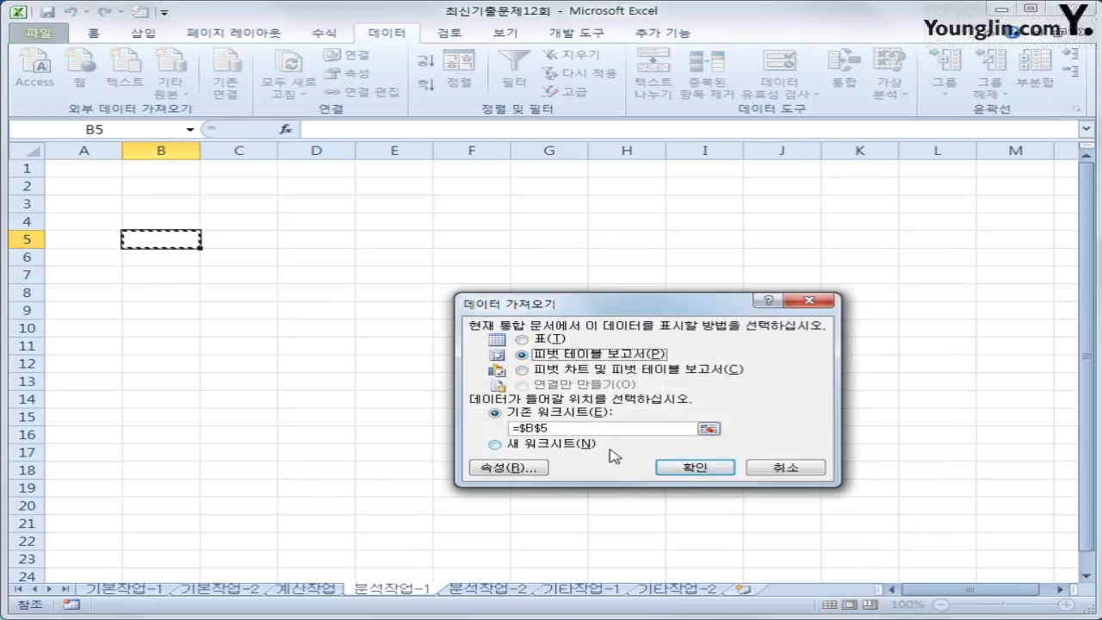
left_click(721, 473)
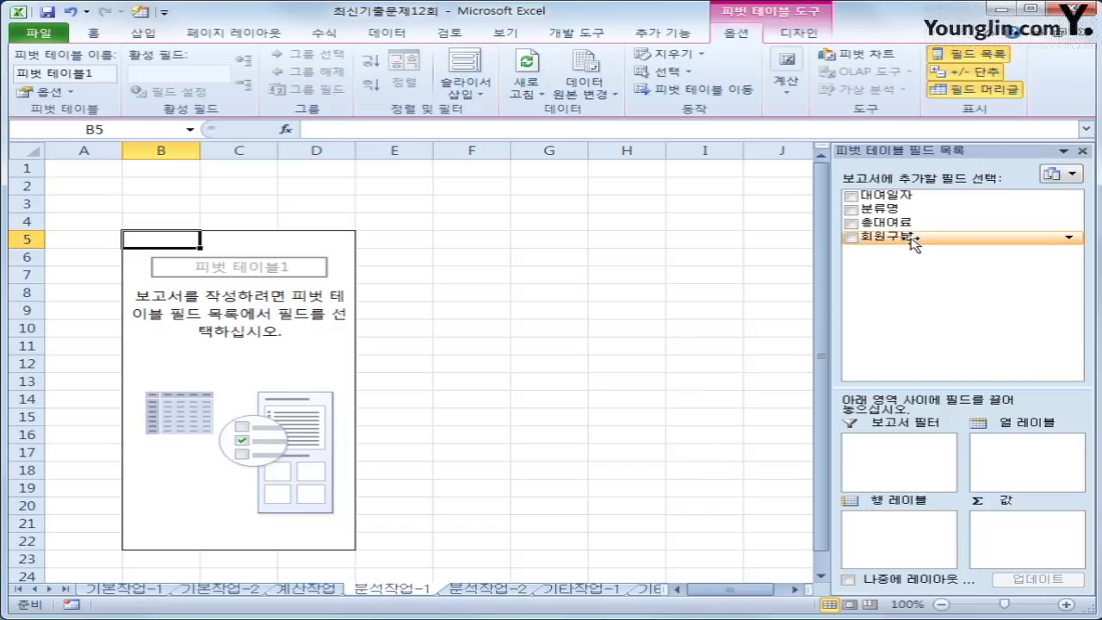
- Set 회원구분 as the PivotTable's report filter, 대여일자 as row label, 분류명 as column label and the sum of 총대여료 as values
left_click_drag(913, 243, 905, 462)
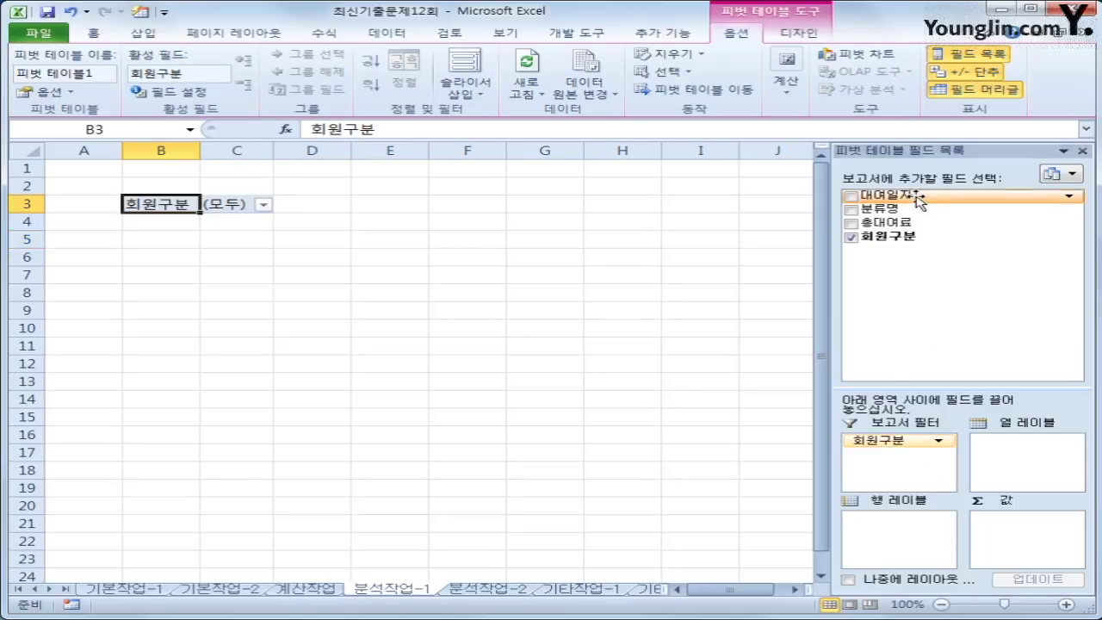
left_click_drag(913, 197, 908, 544)
left_click_drag(887, 208, 1003, 461)
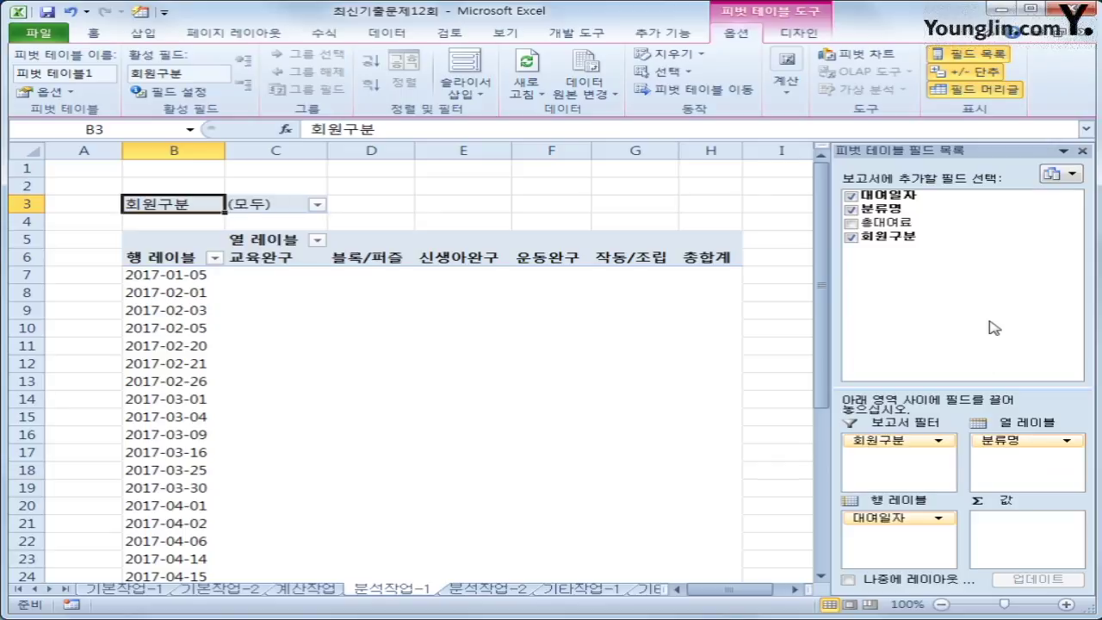
left_click_drag(927, 226, 1033, 542)
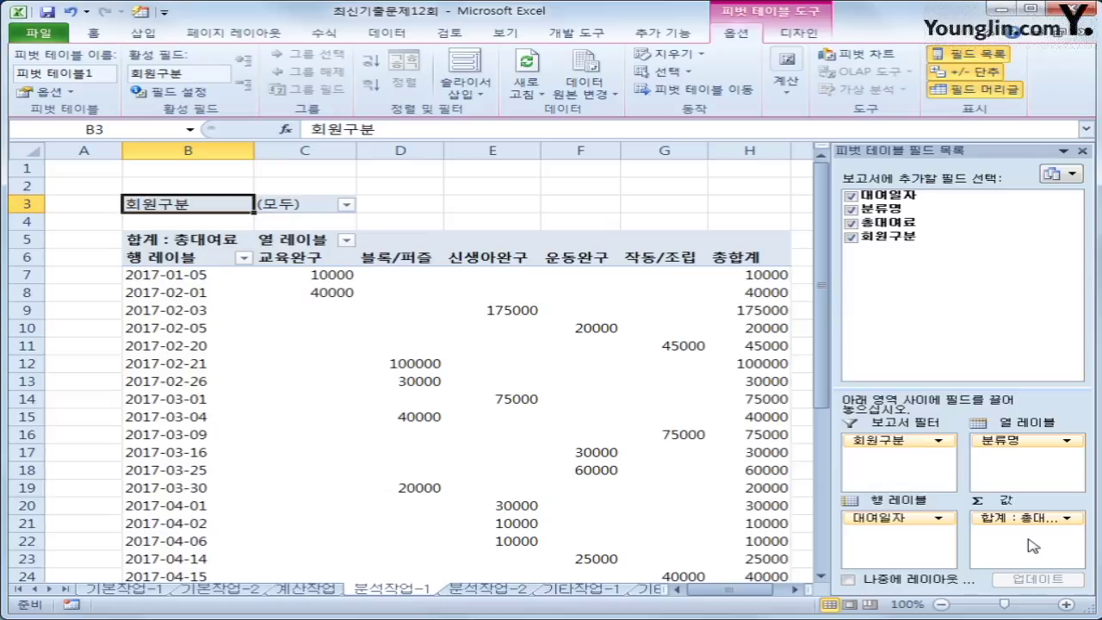
- Change the PivotTable's report layout to tabular form
left_click(291, 239)
left_click(183, 256)
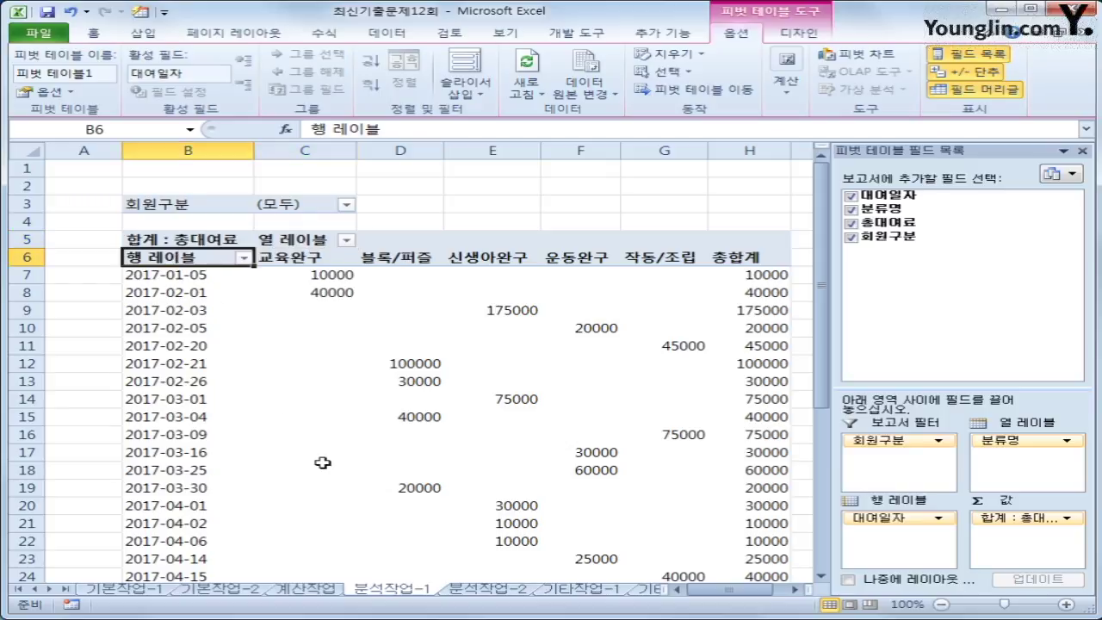
left_click(788, 35)
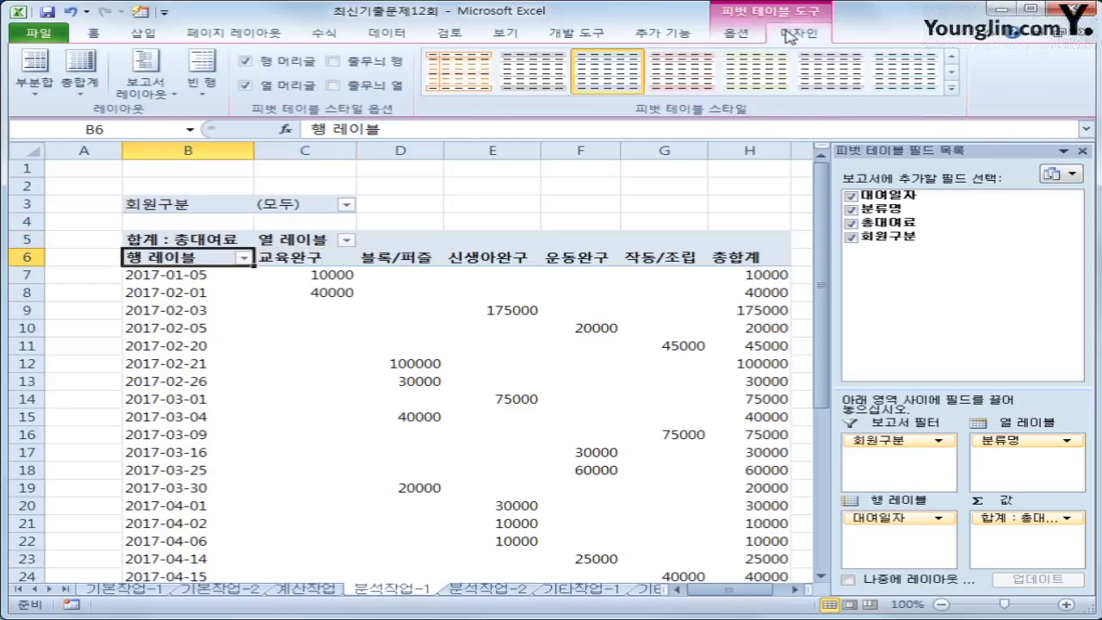
left_click(144, 99)
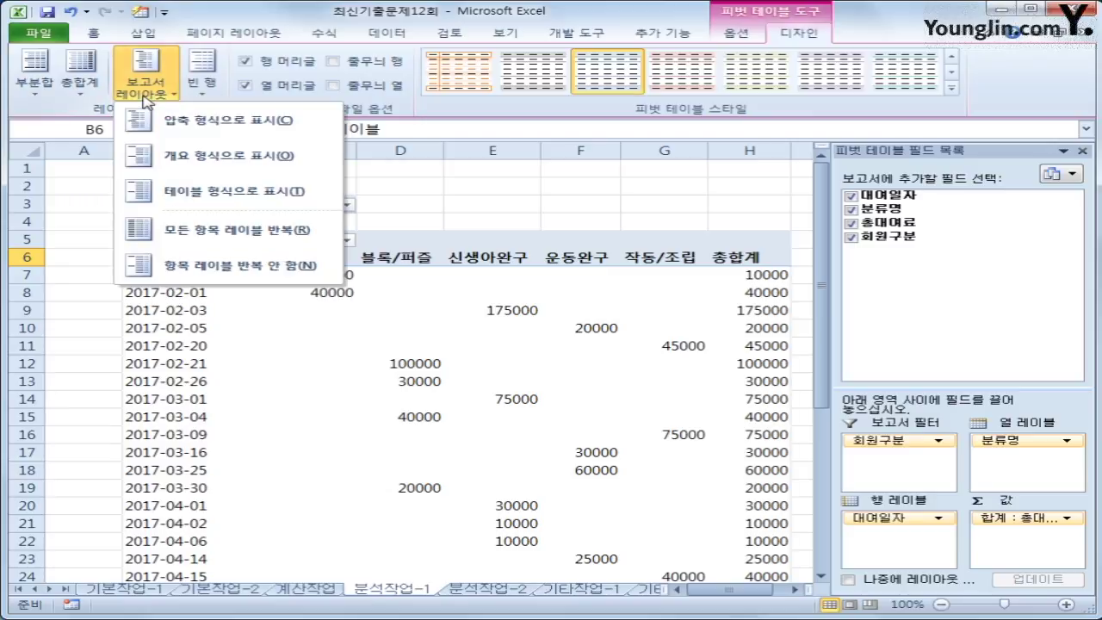
left_click(170, 194)
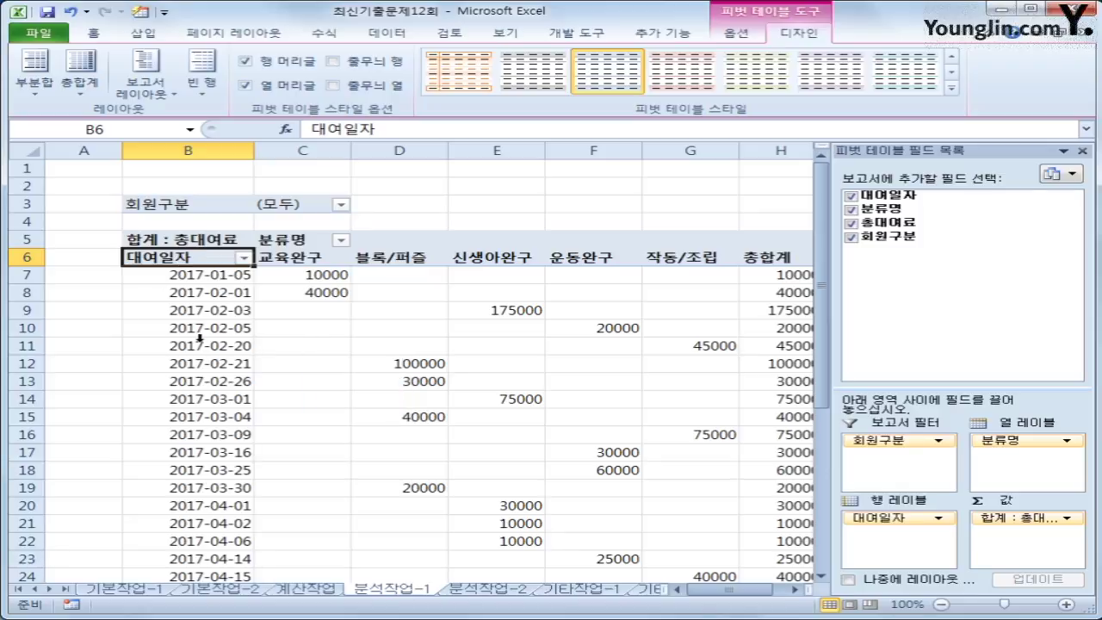
- Group the PivotTable's 대여일자 field by month (월), keeping the automatic start and end dates
right_click(184, 256)
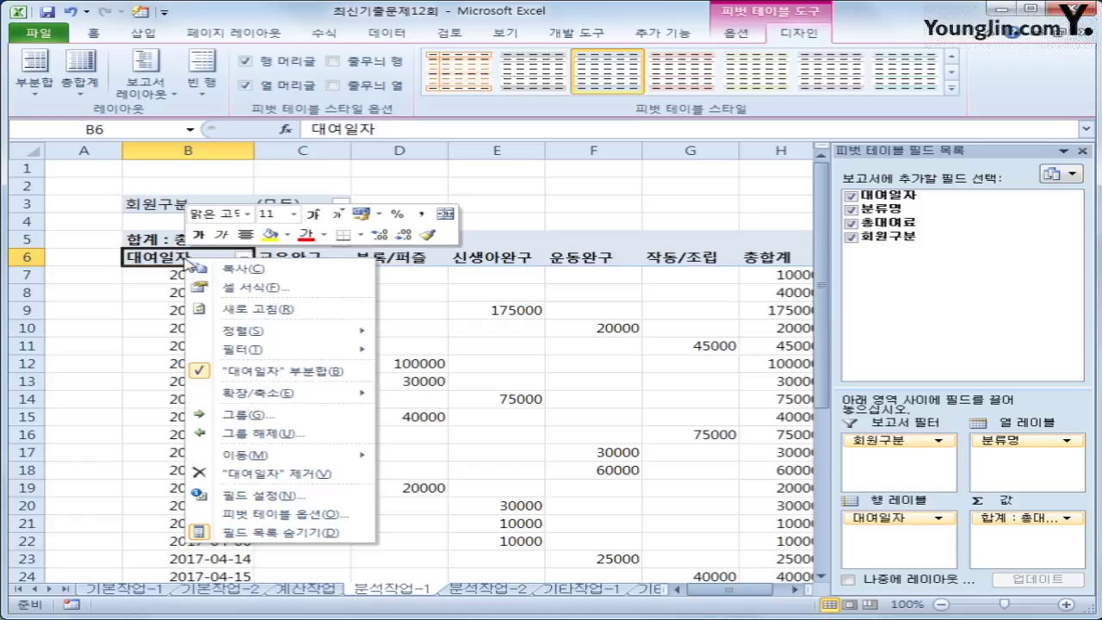
left_click(306, 417)
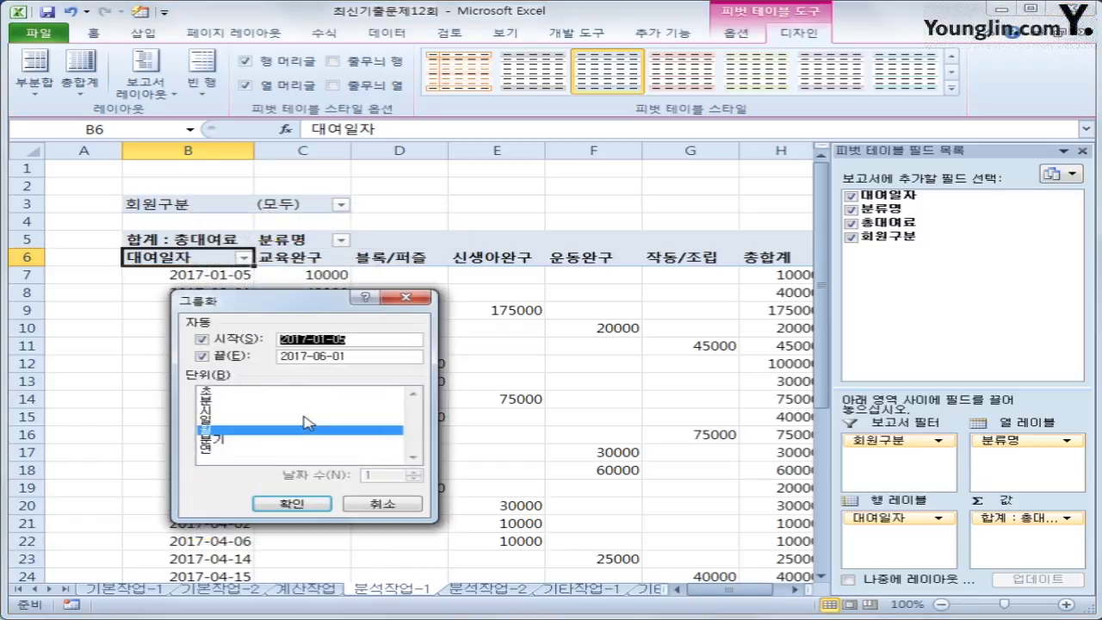
left_click_drag(303, 302, 423, 222)
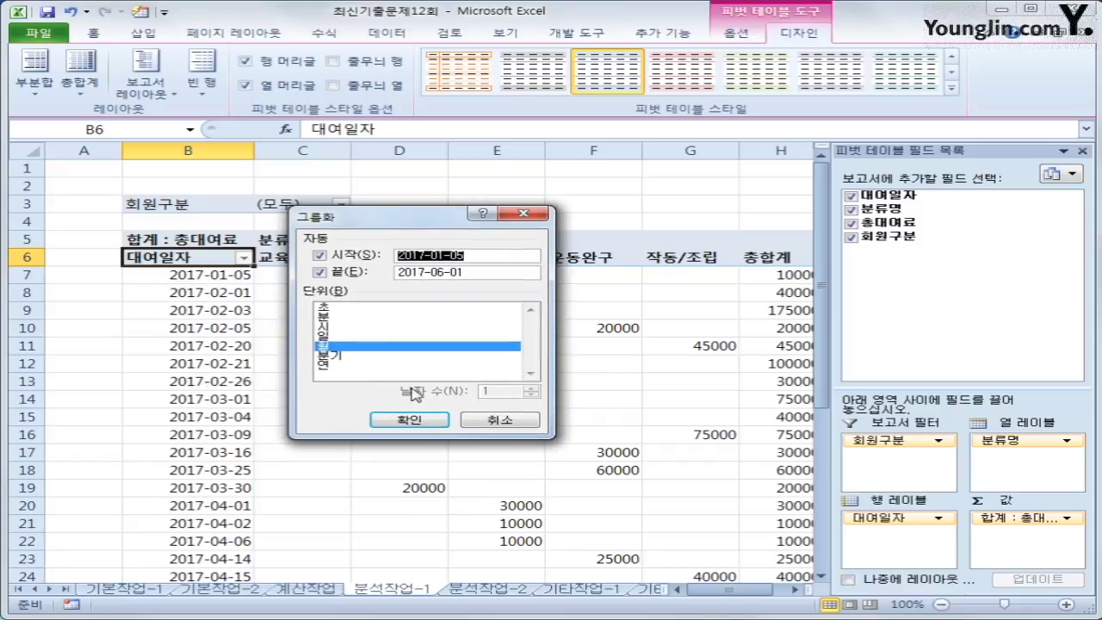
left_click(410, 421)
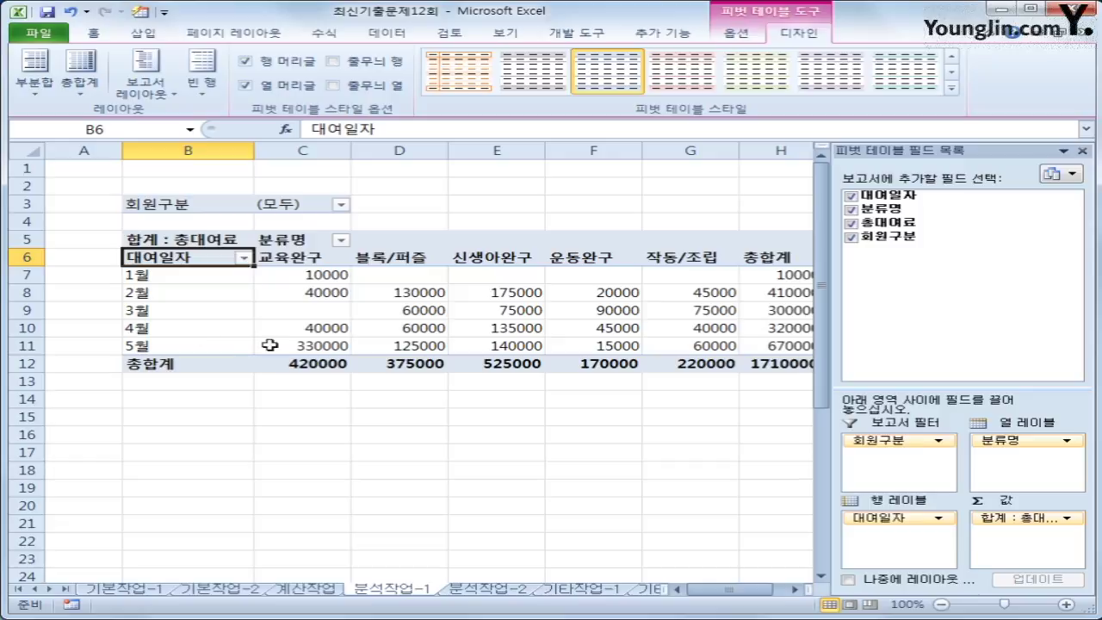
left_click(603, 466)
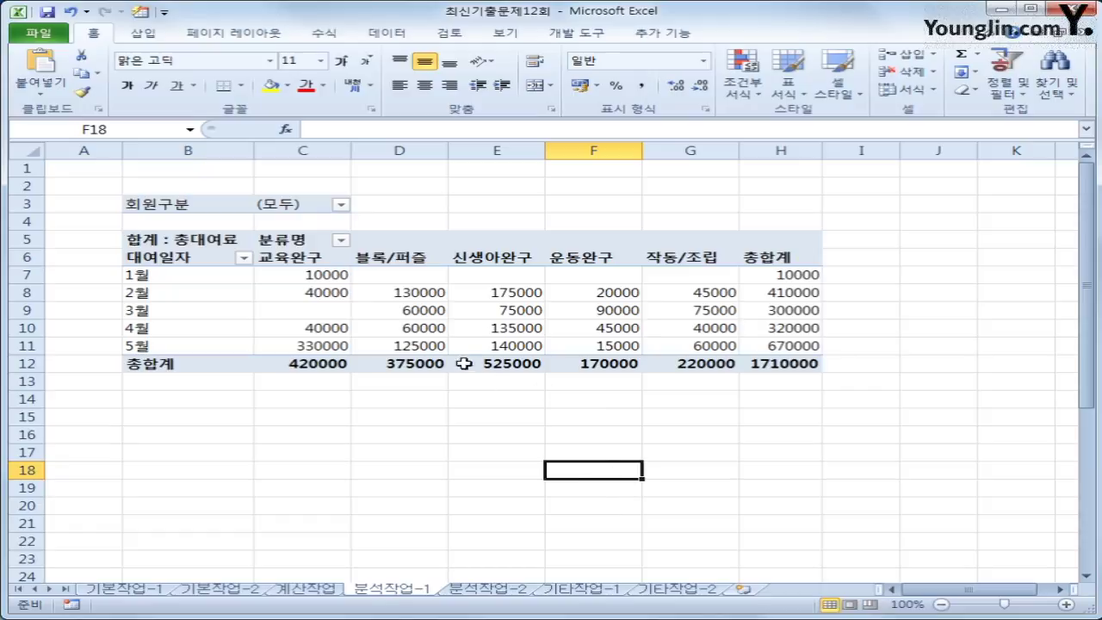
- Apply the 표 1 AutoFormat to the PivotTable
mouse_move(445, 367)
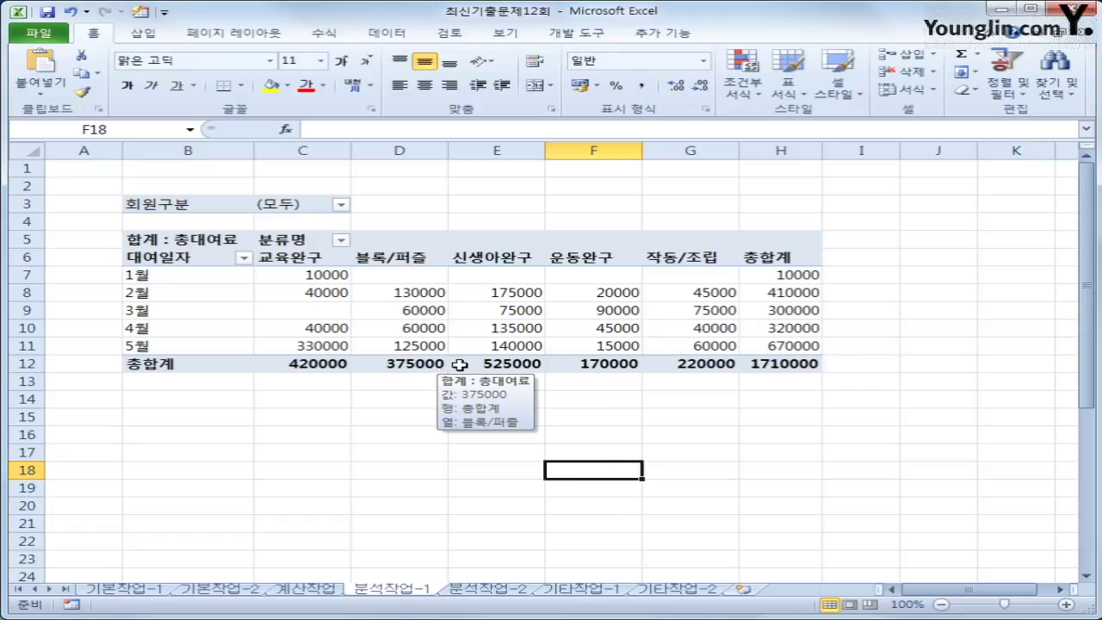
left_click(211, 276)
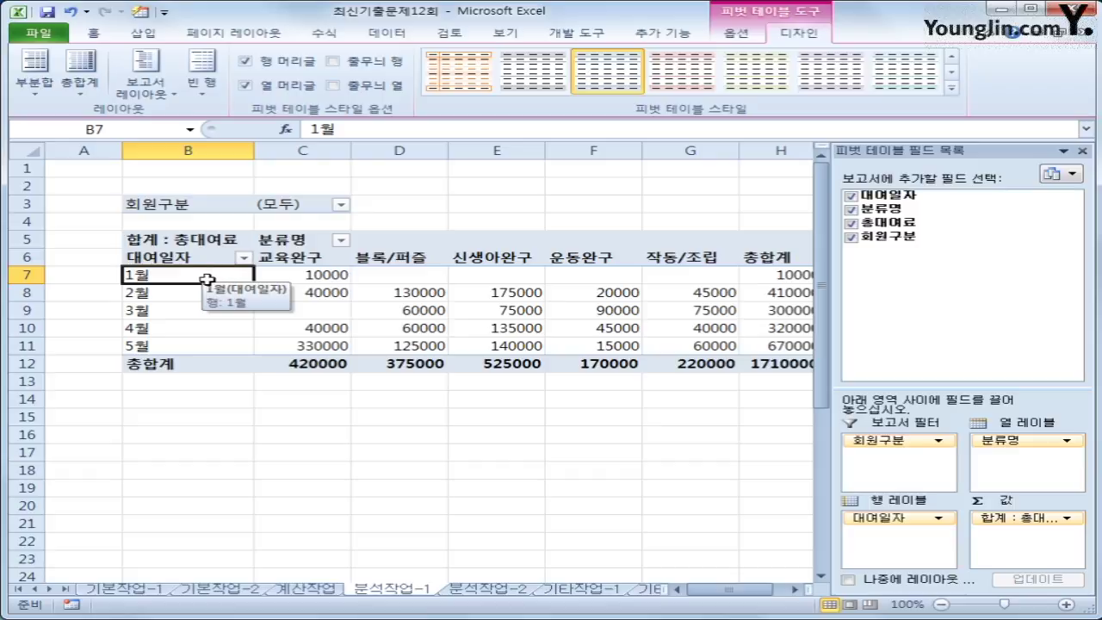
left_click(142, 14)
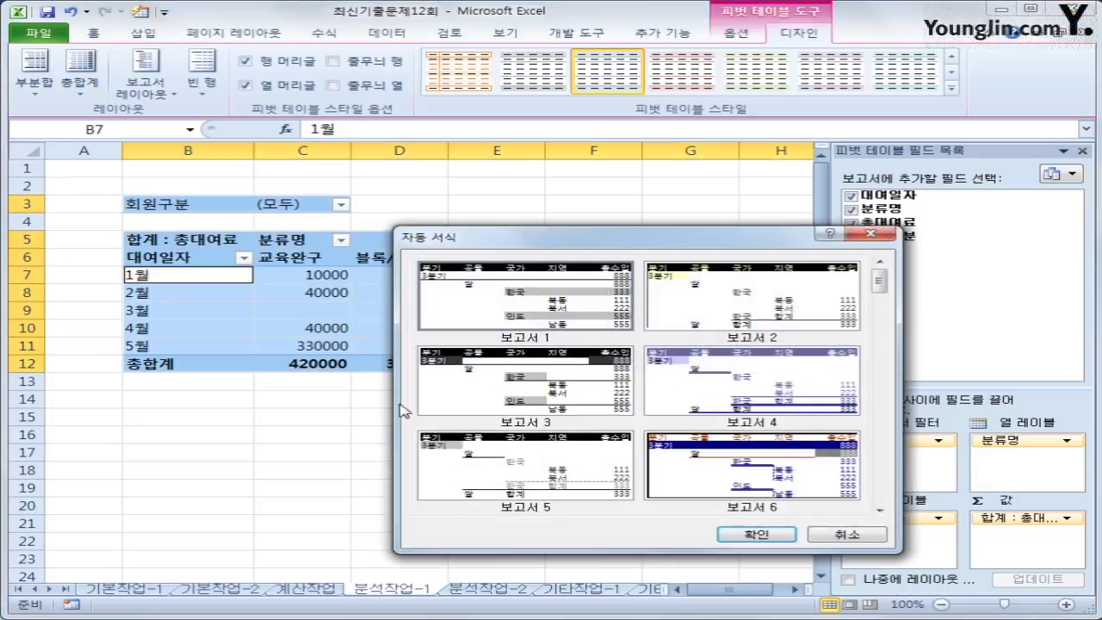
left_click_drag(878, 281, 878, 334)
left_click(879, 509)
left_click(879, 508)
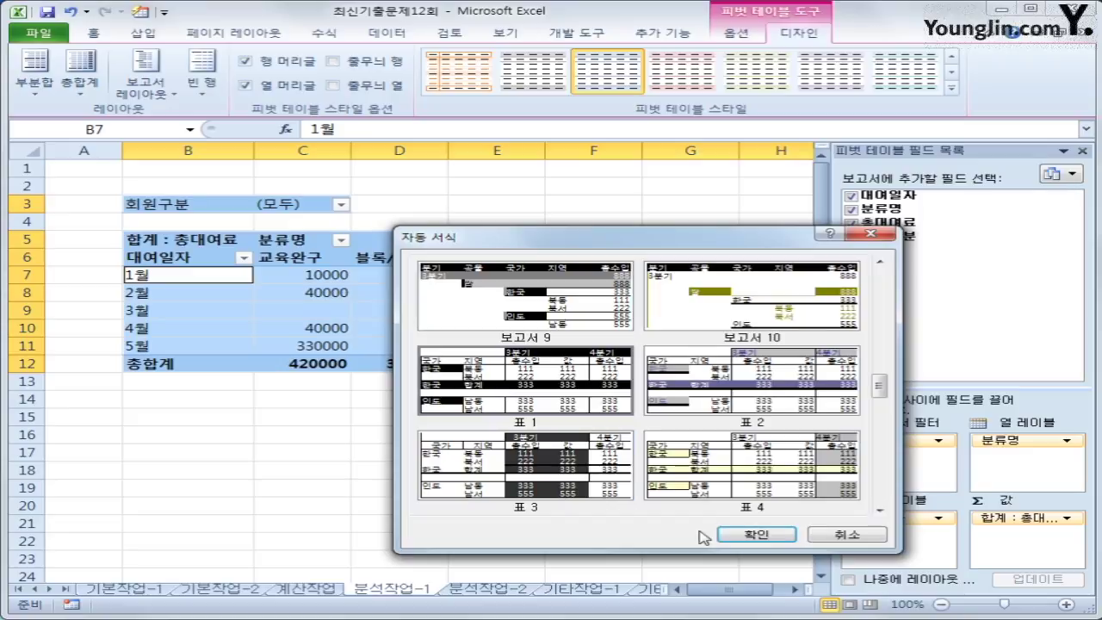
left_click(733, 534)
left_click(774, 522)
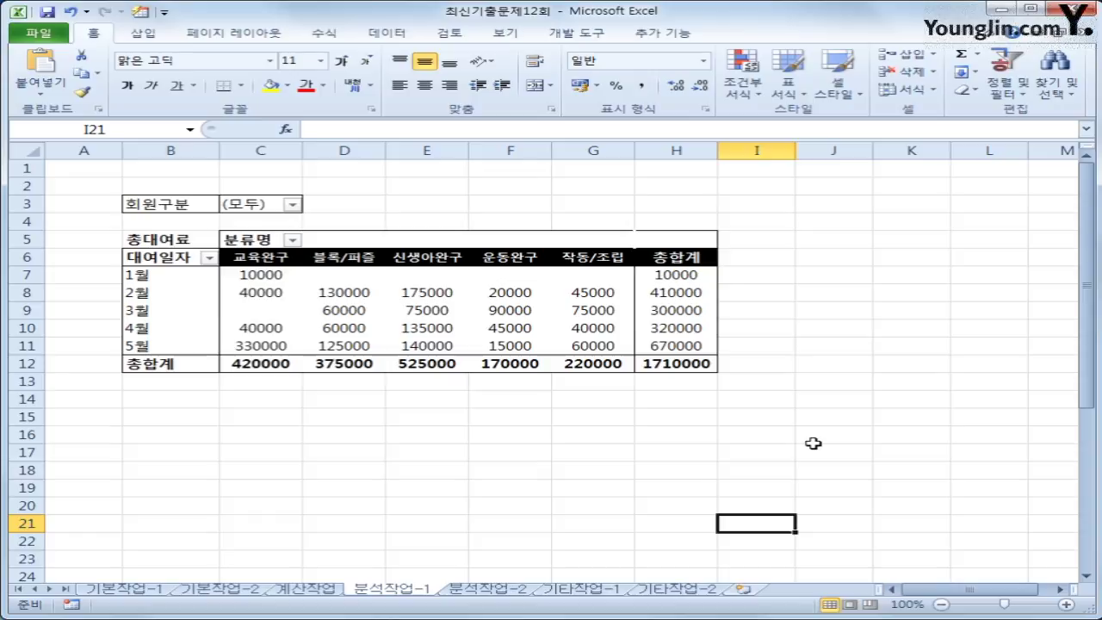
- Start recording a macro named 우수고객보기 on the 분석작업-2 sheet from cell J2, stored in the current workbook
left_click(499, 592)
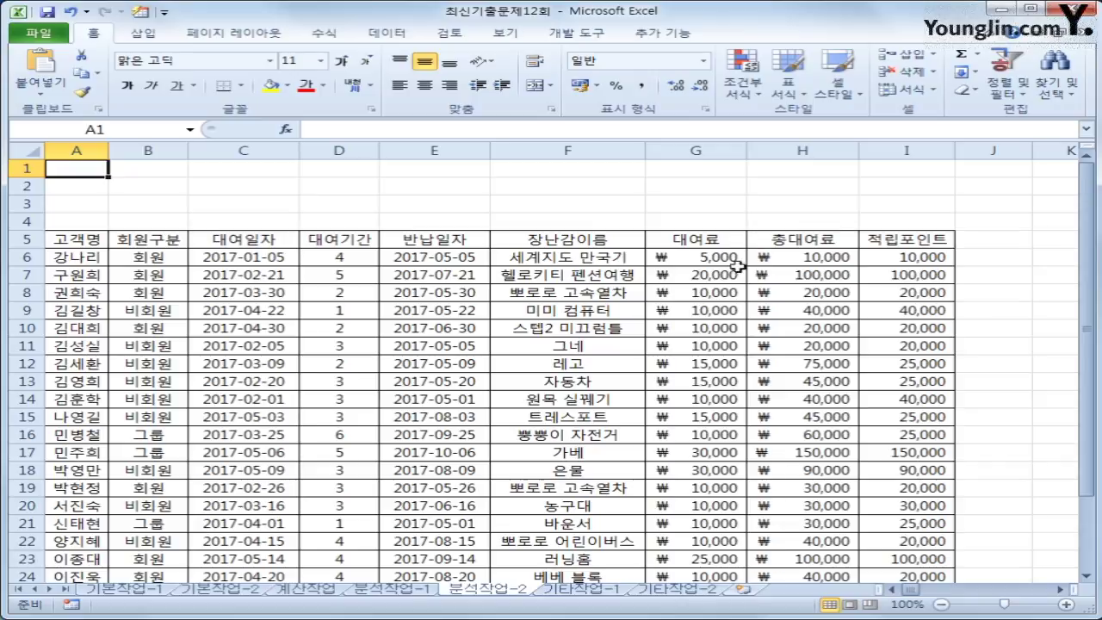
left_click(1015, 194)
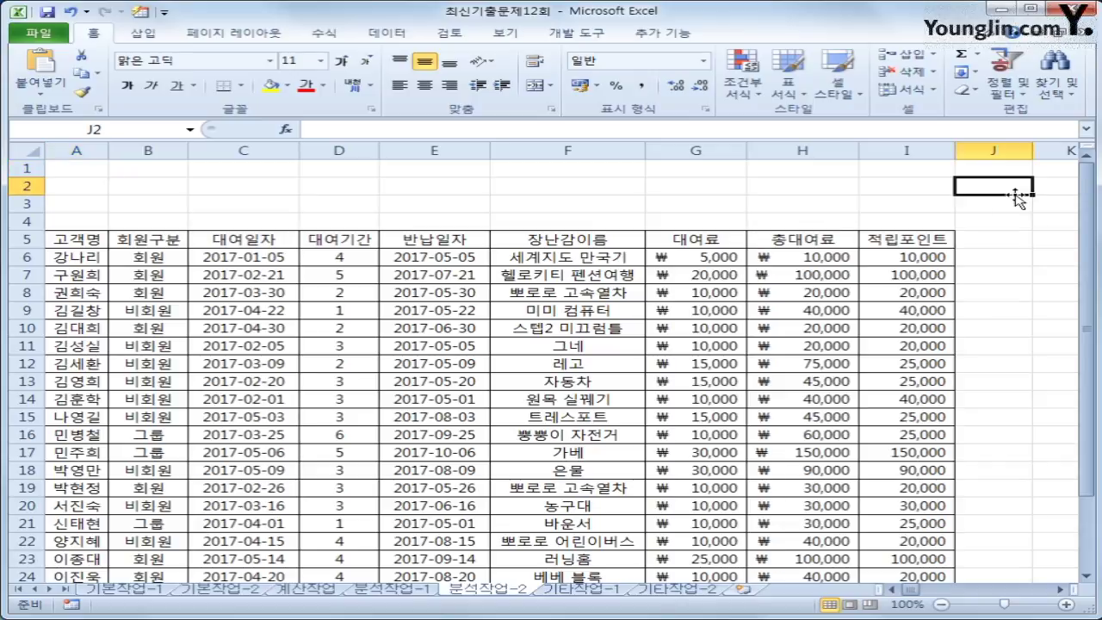
left_click(575, 33)
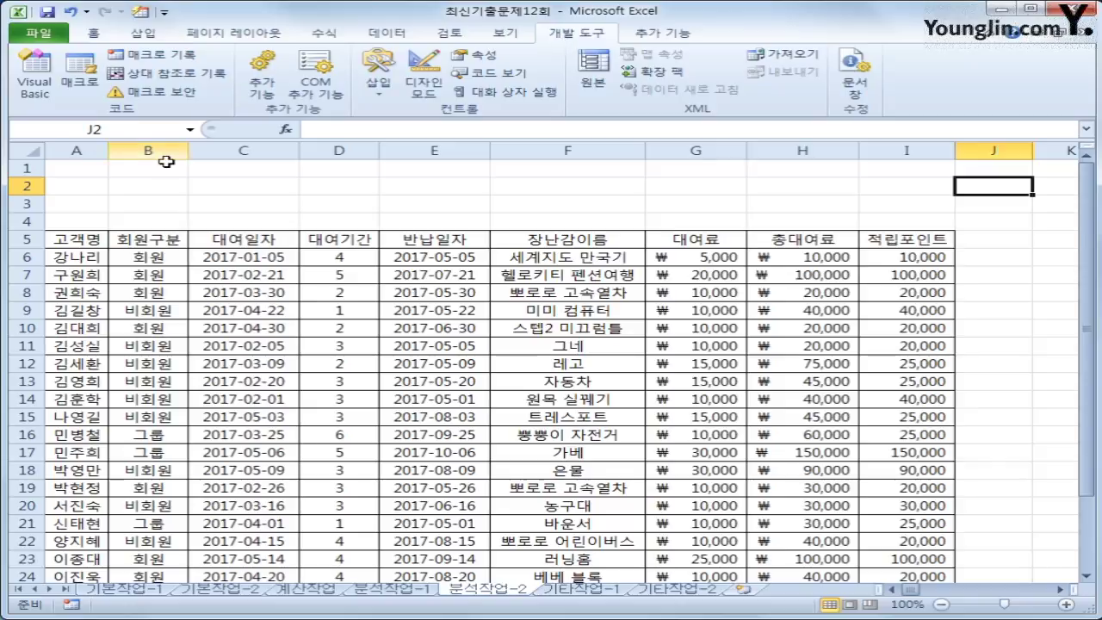
left_click(160, 56)
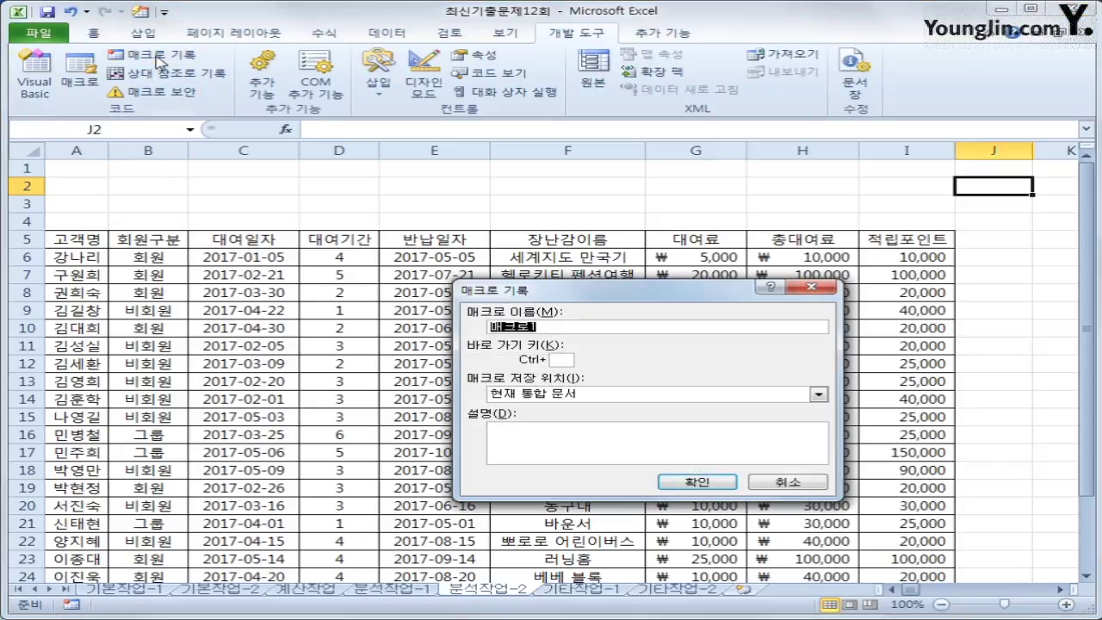
type("dnt")
key("BackSpace")
key("BackSpace")
key("BackSpace")
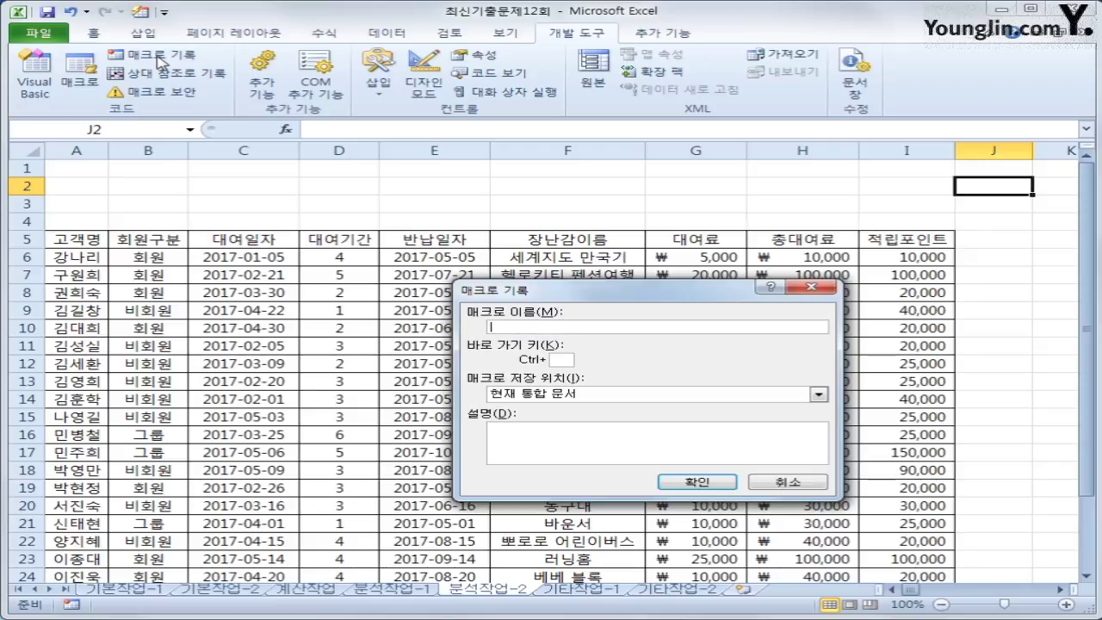
type("우수고객보기")
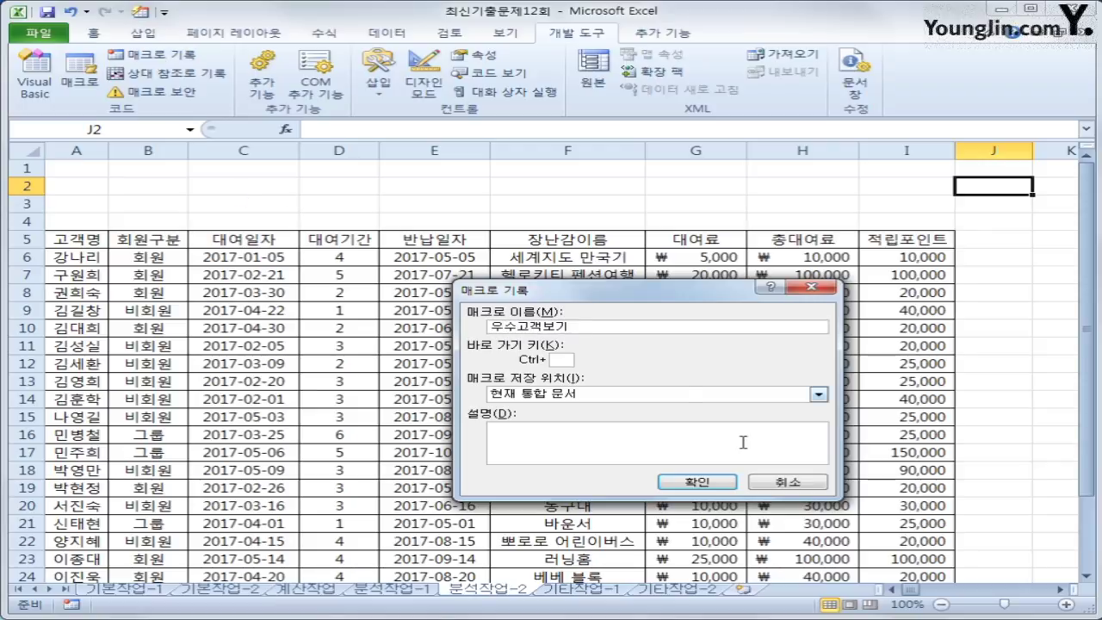
left_click(698, 482)
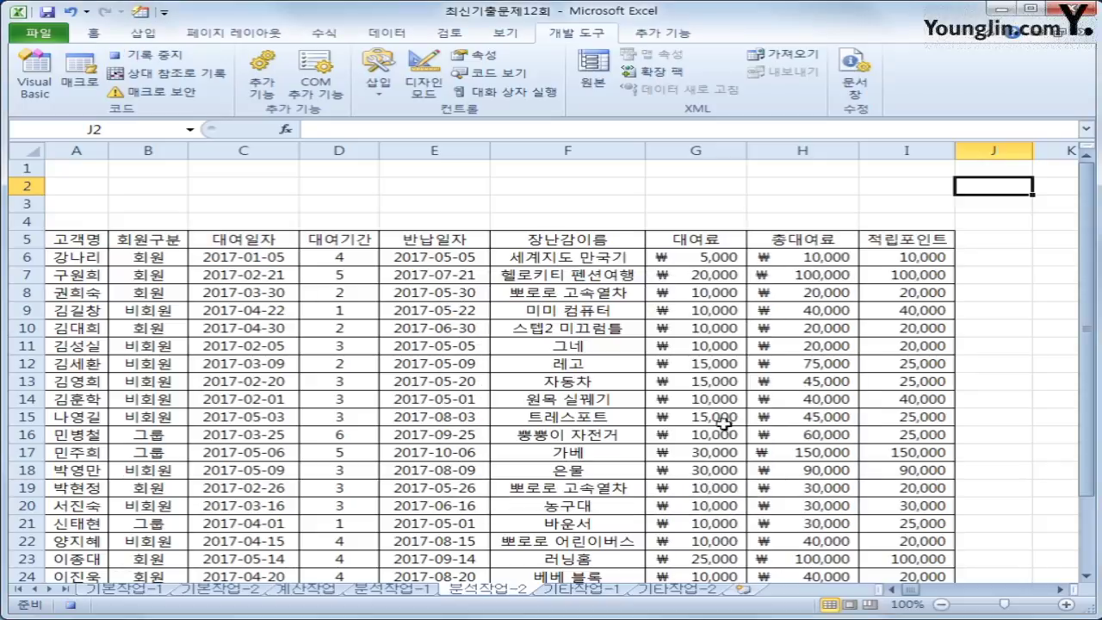
- Sort the rental table in descending order by 회원구분
left_click(237, 241)
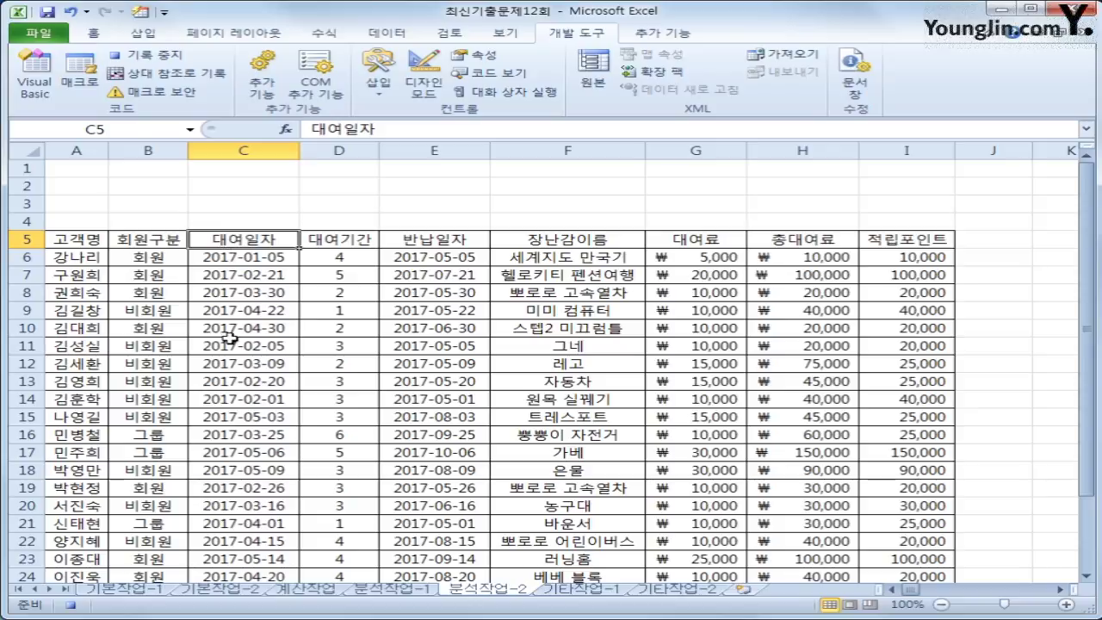
left_click(146, 242)
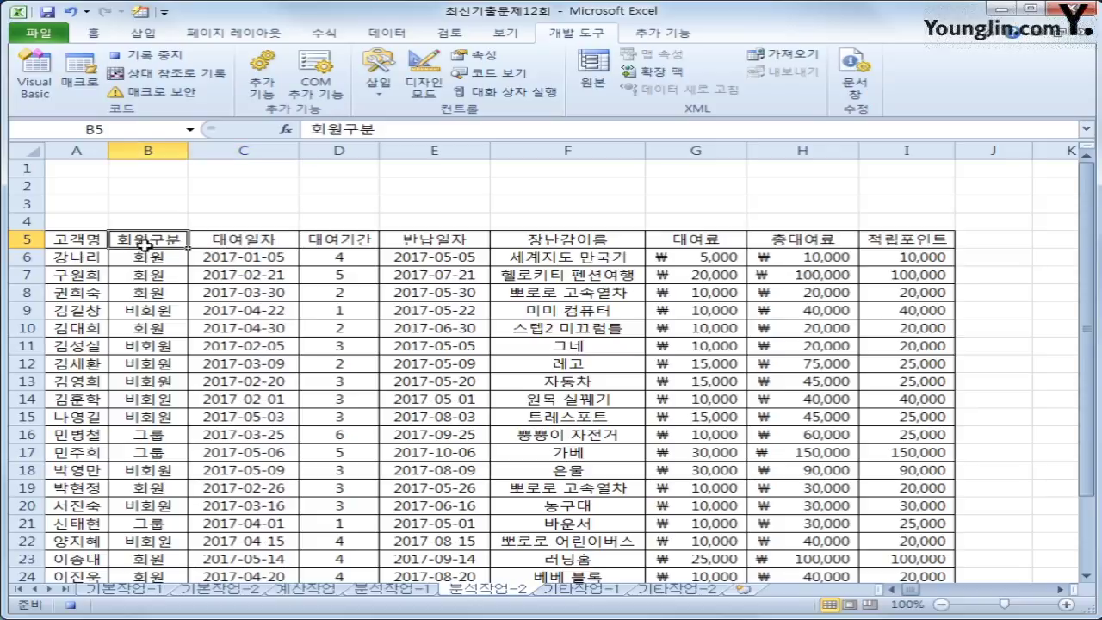
left_click(386, 33)
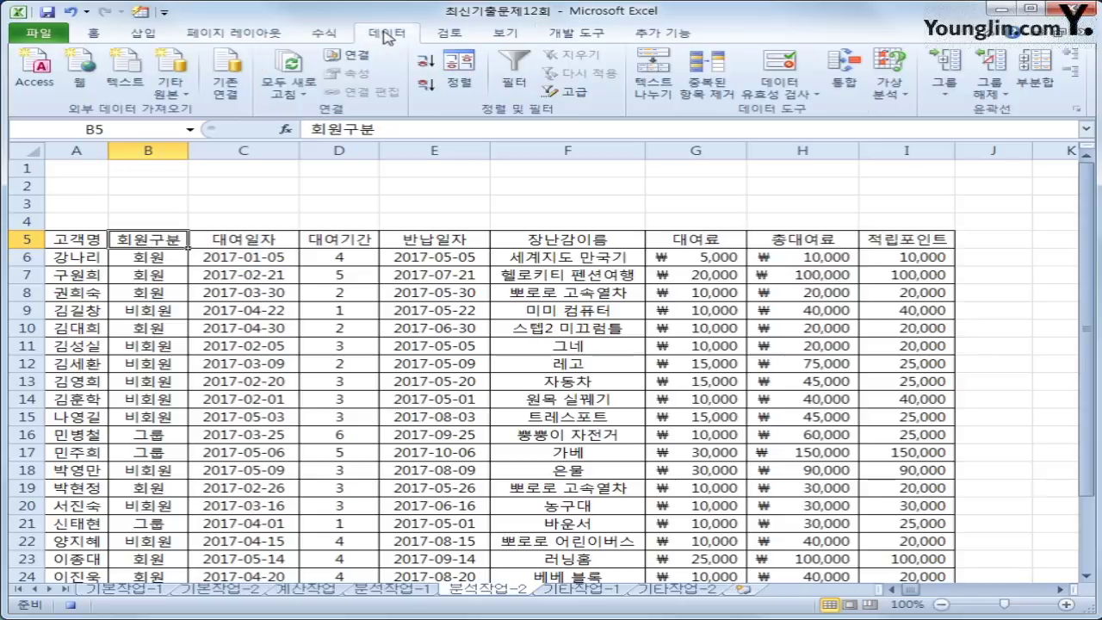
left_click(430, 86)
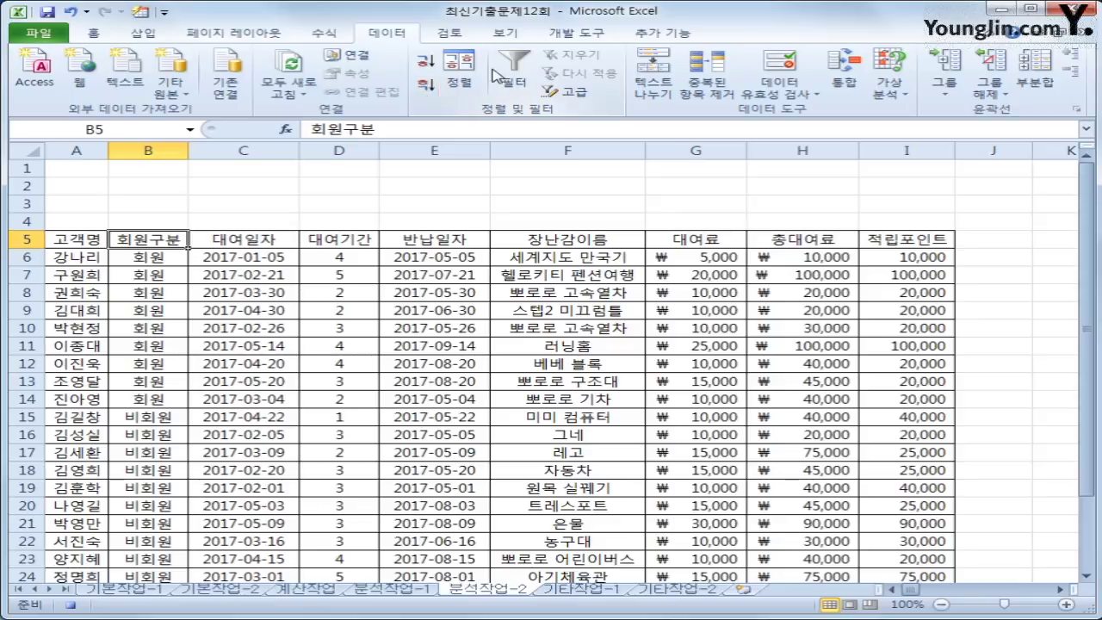
- Filter the rental table to show only rows whose 적립포인트 is greater than or equal to 30000
left_click(514, 95)
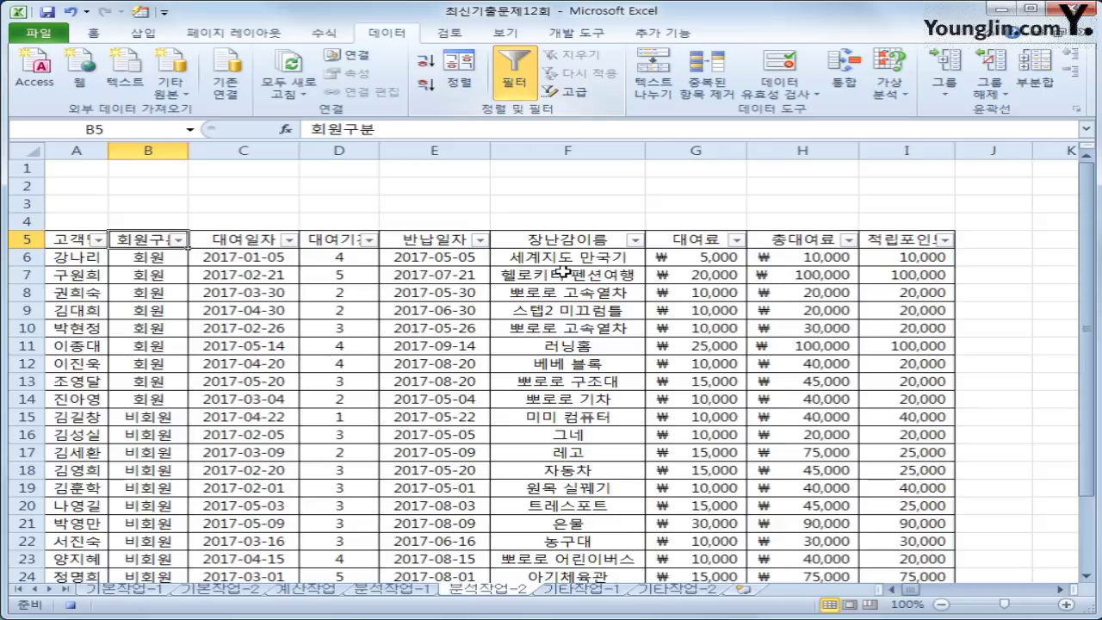
left_click(946, 241)
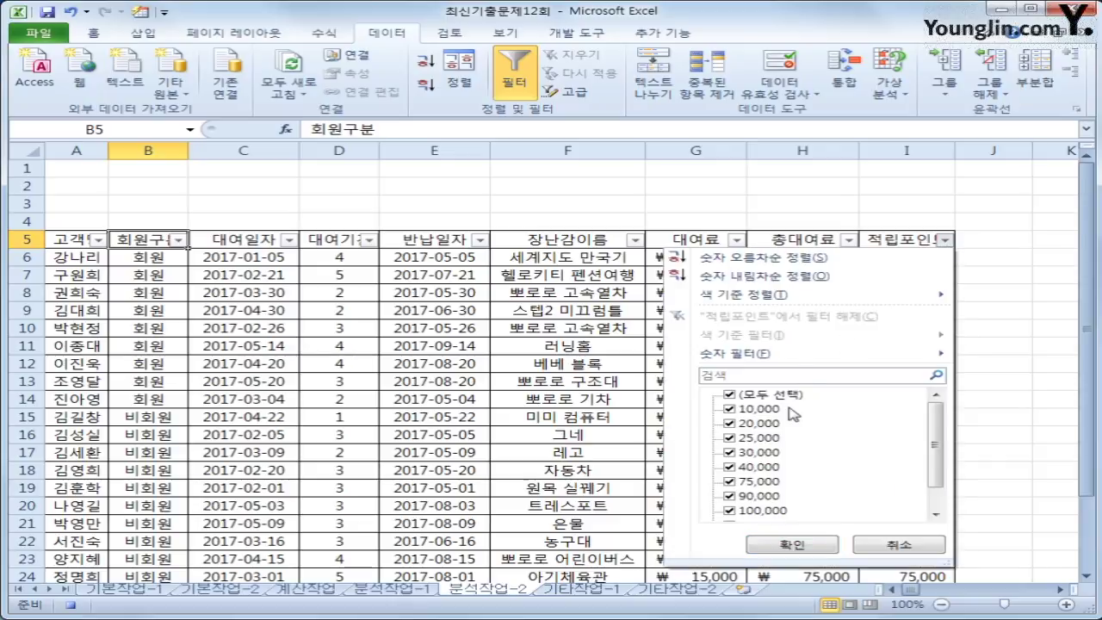
mouse_move(786, 362)
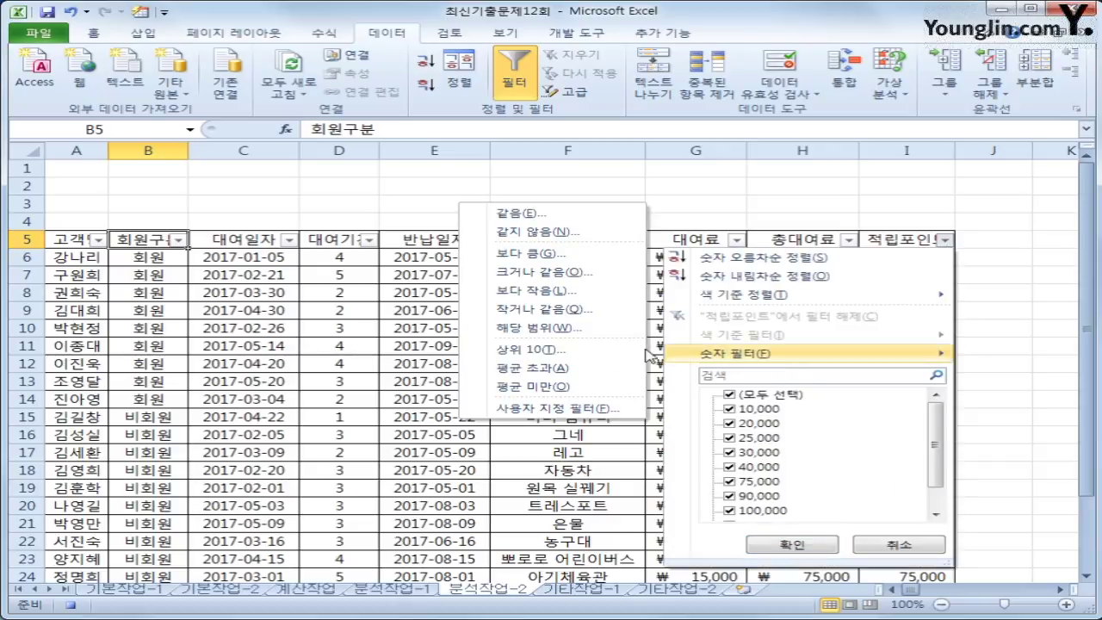
left_click(570, 274)
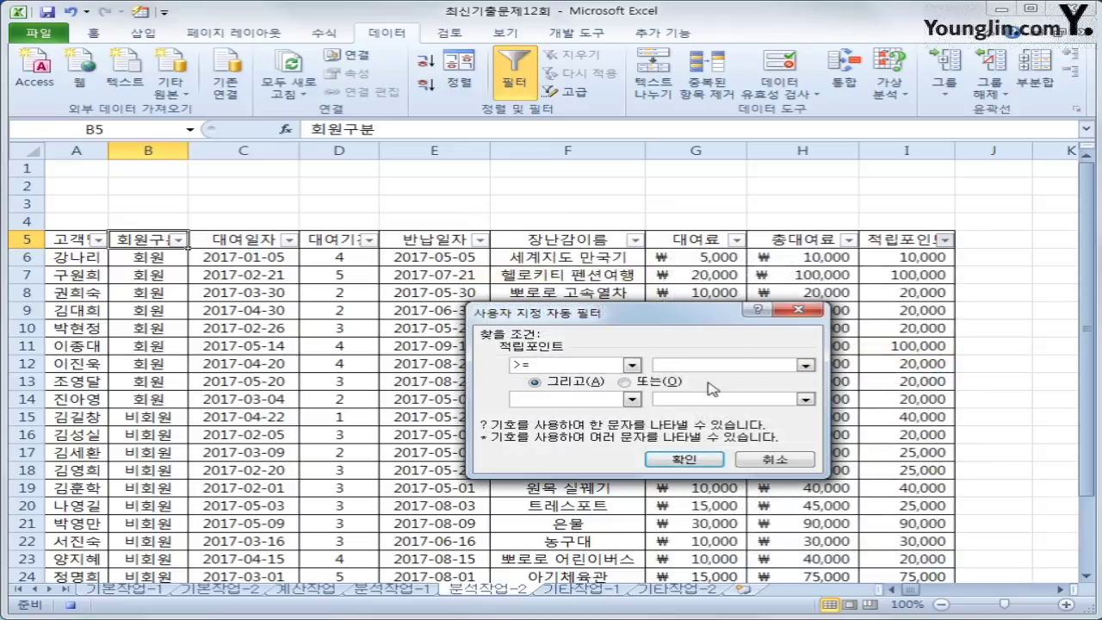
type("30000")
left_click(701, 460)
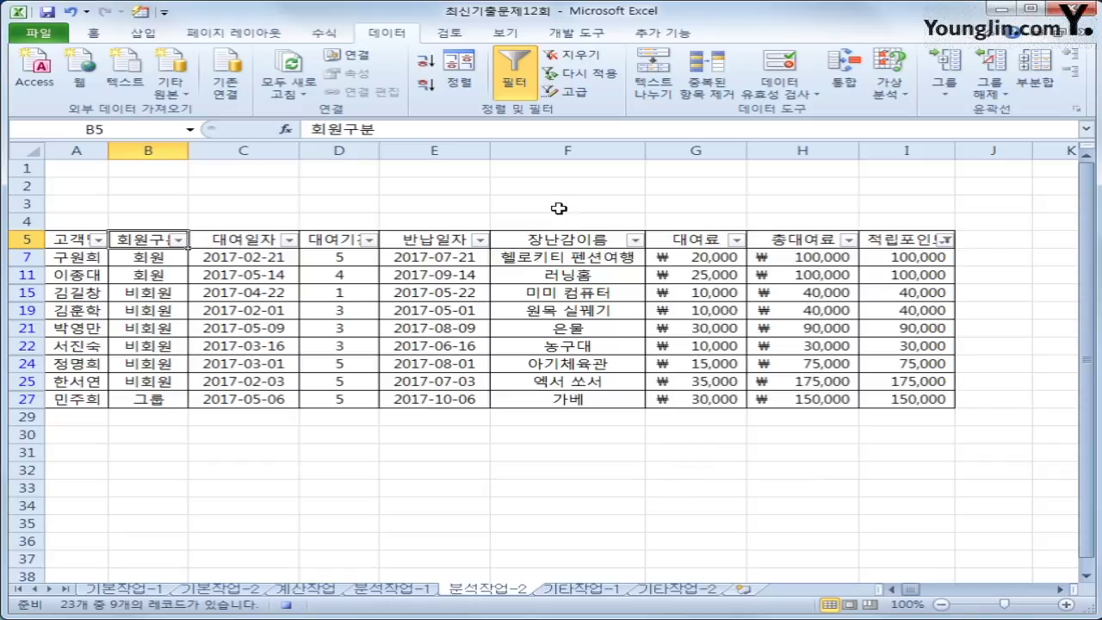
- Stop recording the 우수고객보기 macro and deselect the table
left_click(576, 33)
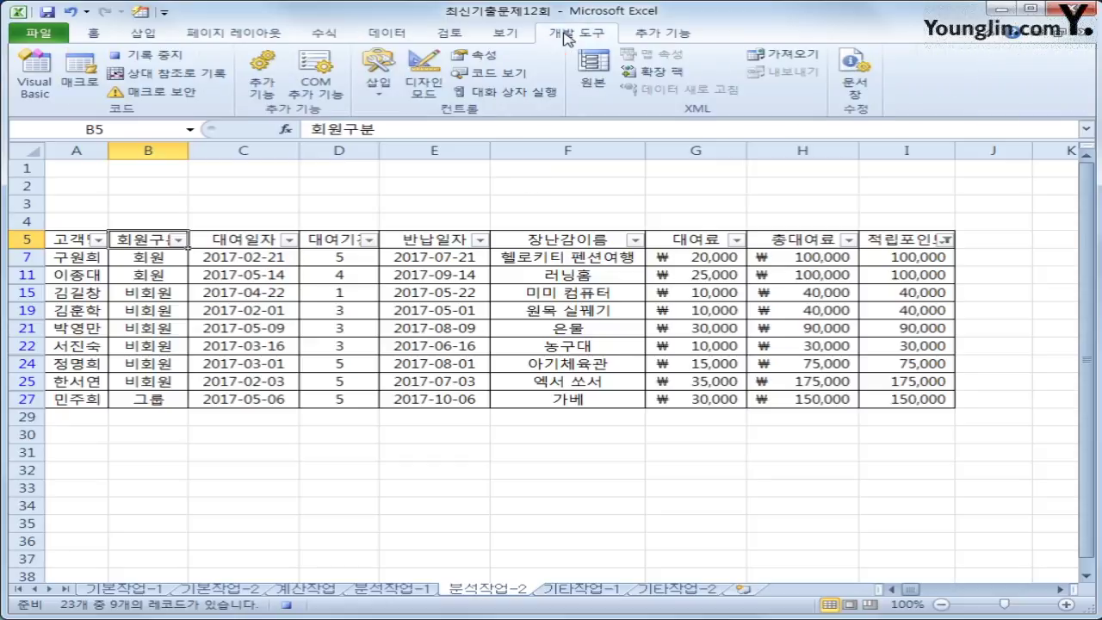
left_click(167, 59)
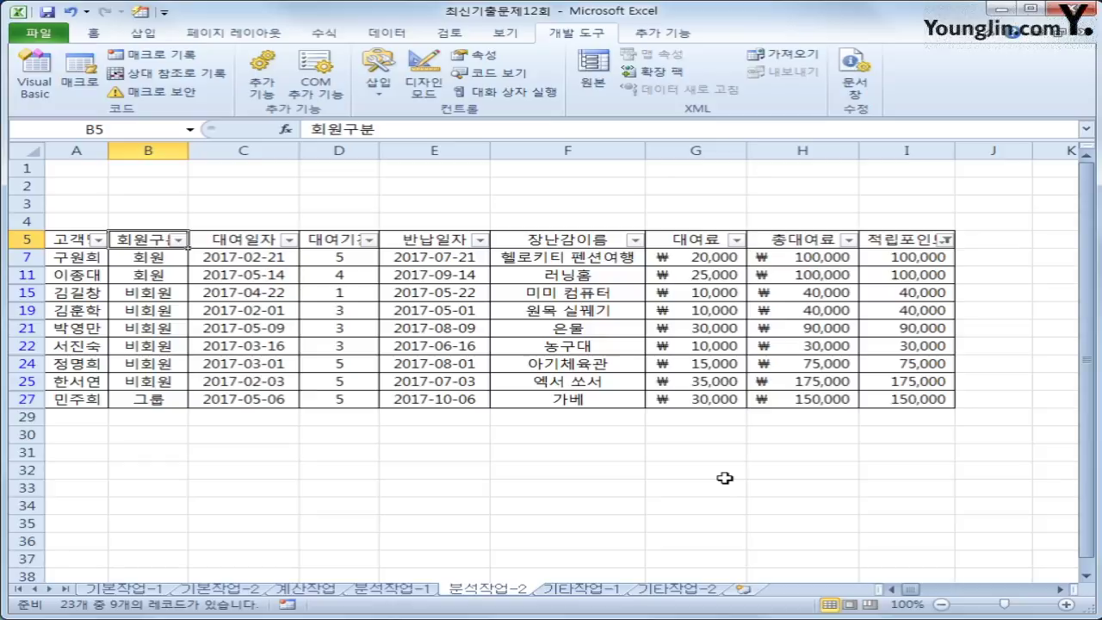
left_click(725, 475)
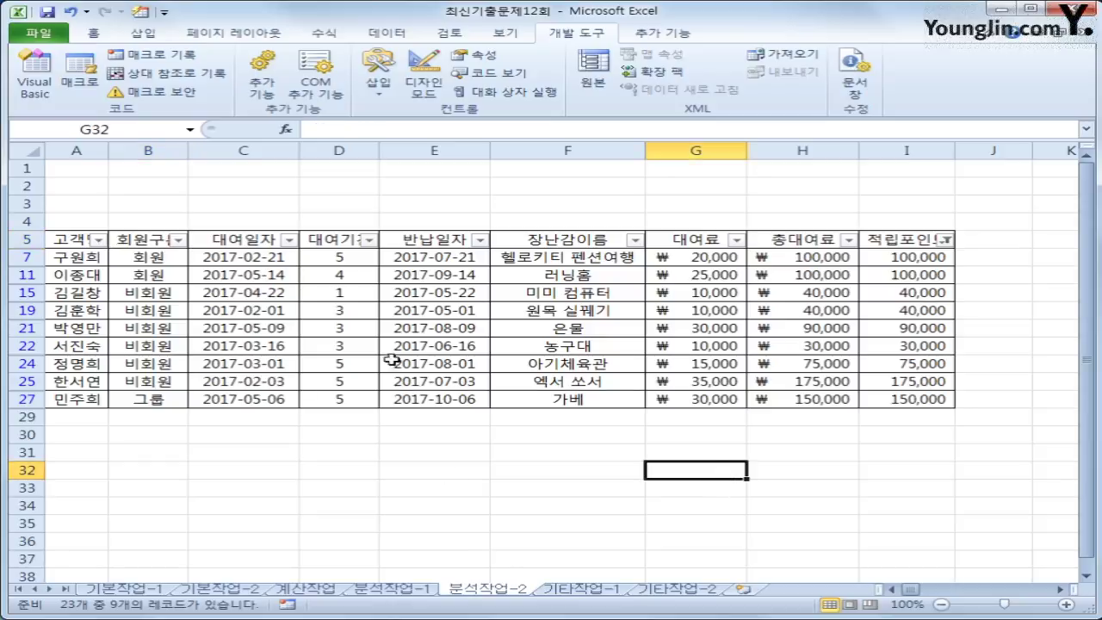
- Insert a form control button over cells F2:F3 and assign the 우수고객보기 macro to it
left_click(379, 84)
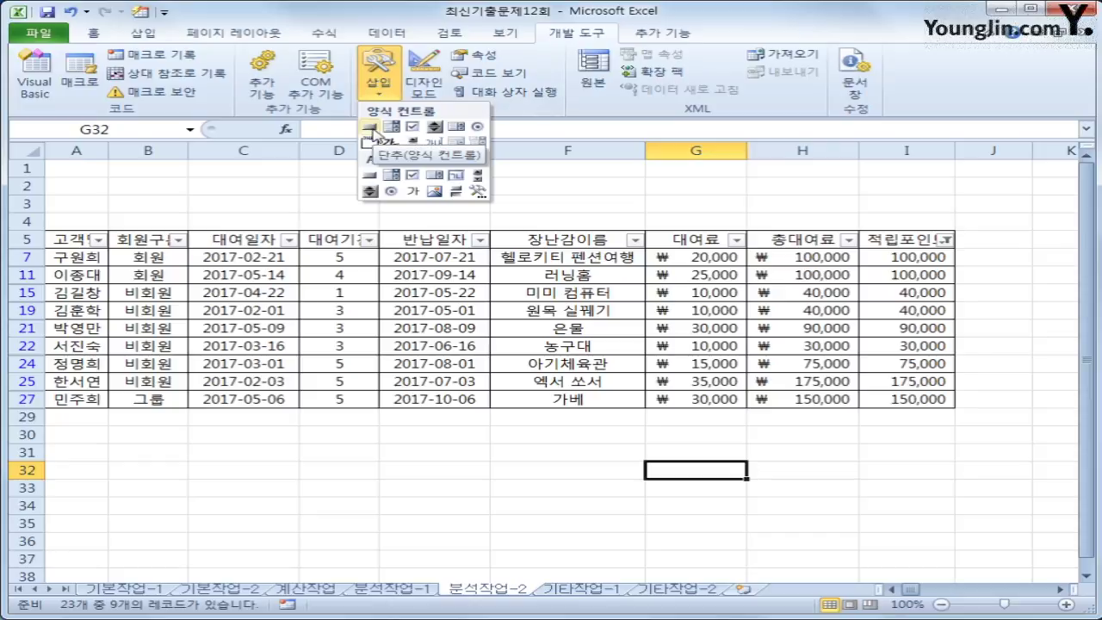
left_click(370, 128)
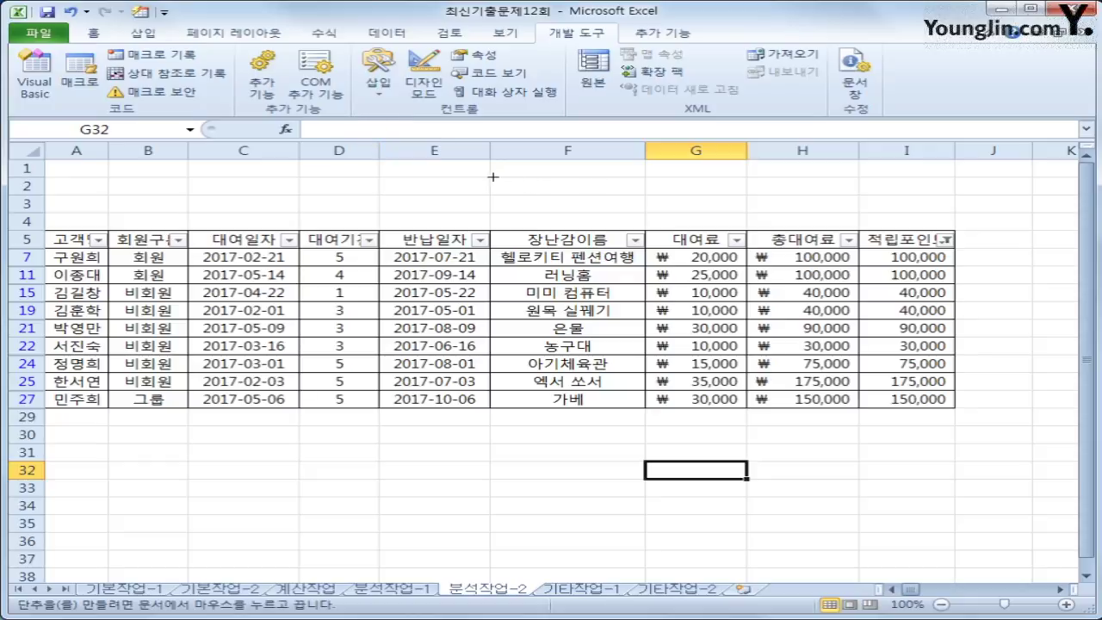
left_click_drag(488, 176, 646, 217)
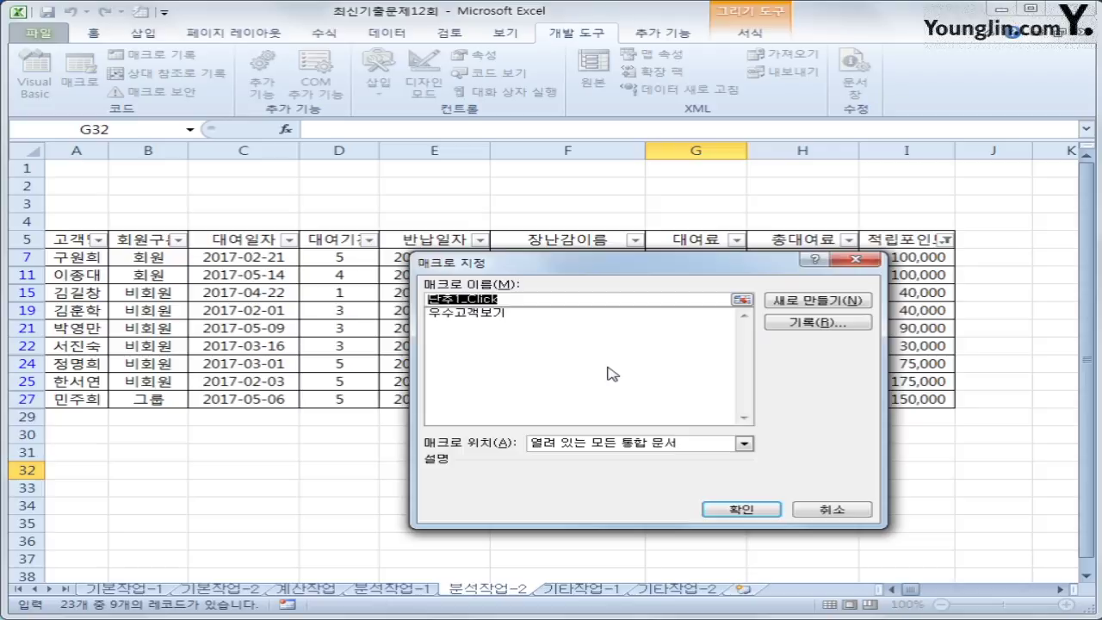
left_click(496, 314)
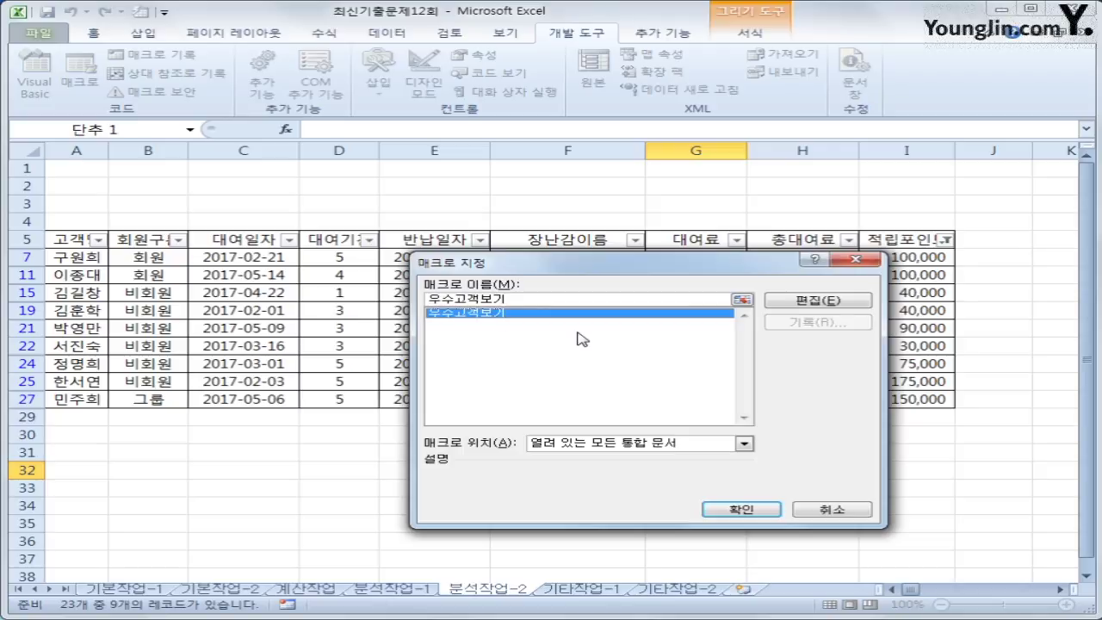
left_click(742, 509)
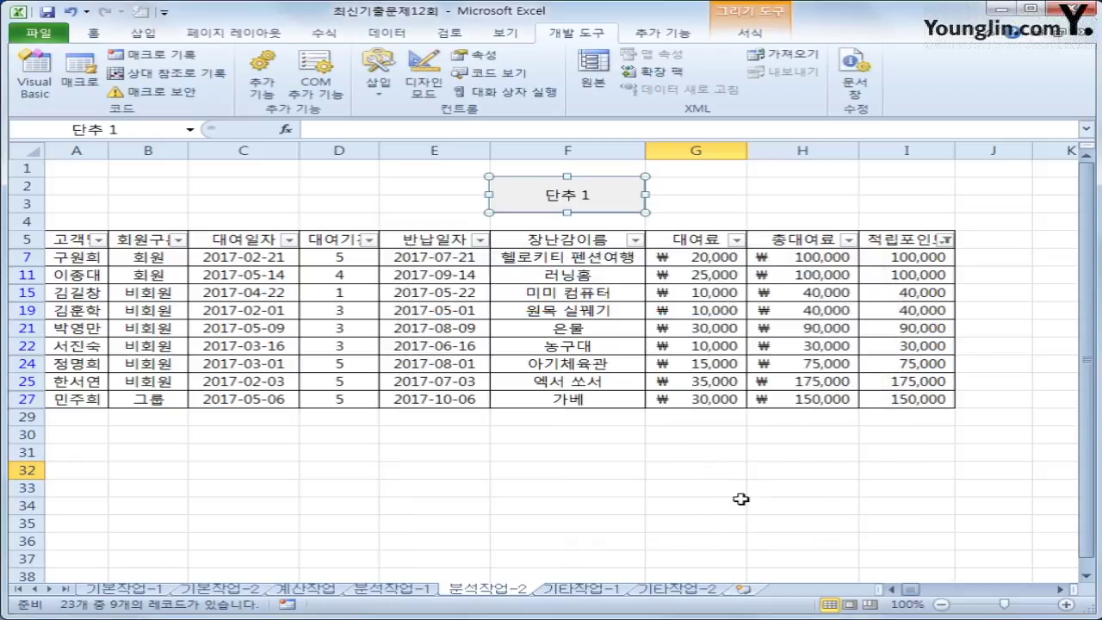
- Label the new macro button 우수고객보기 and finish editing its text
type("우수고객")
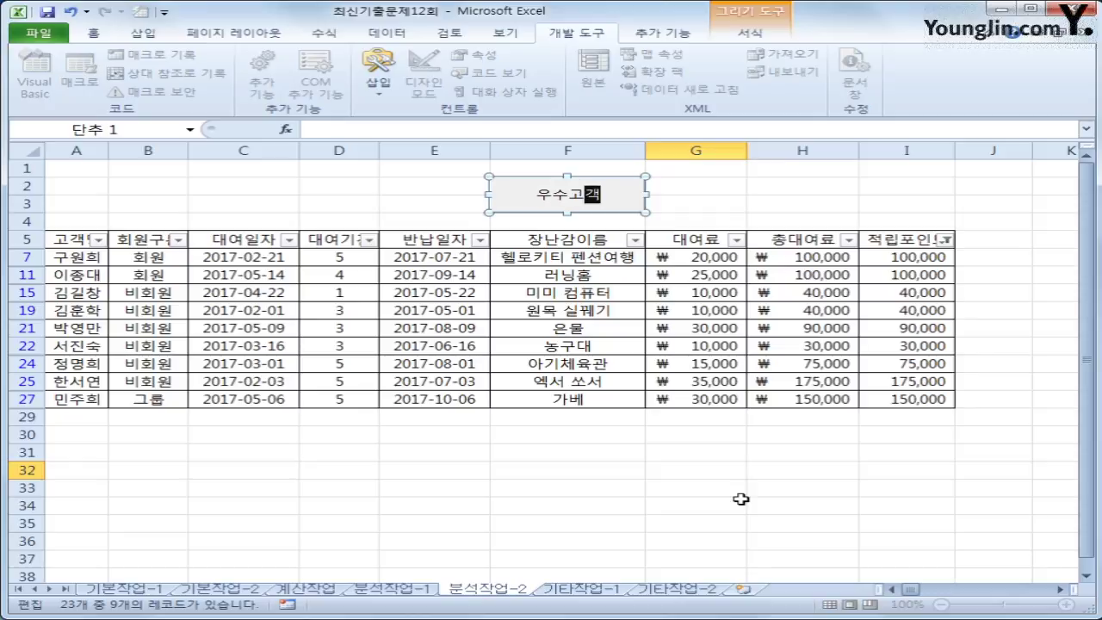
type("복기")
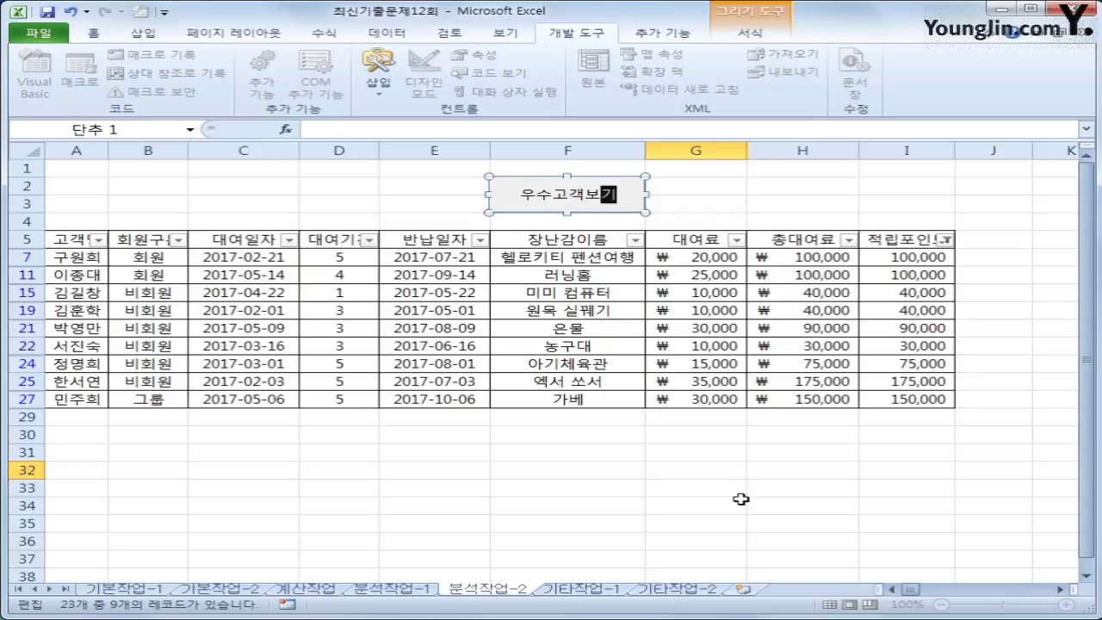
left_click(741, 498)
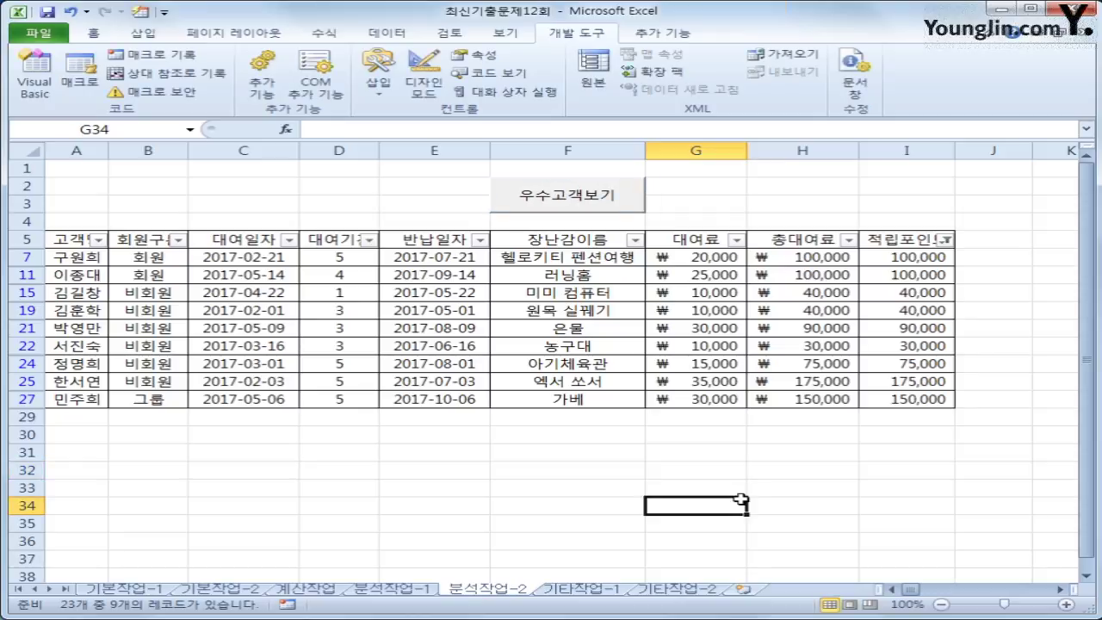
- Turn off the rental table's filter and run the macro with the 우수고객보기 button to test it
left_click(618, 256)
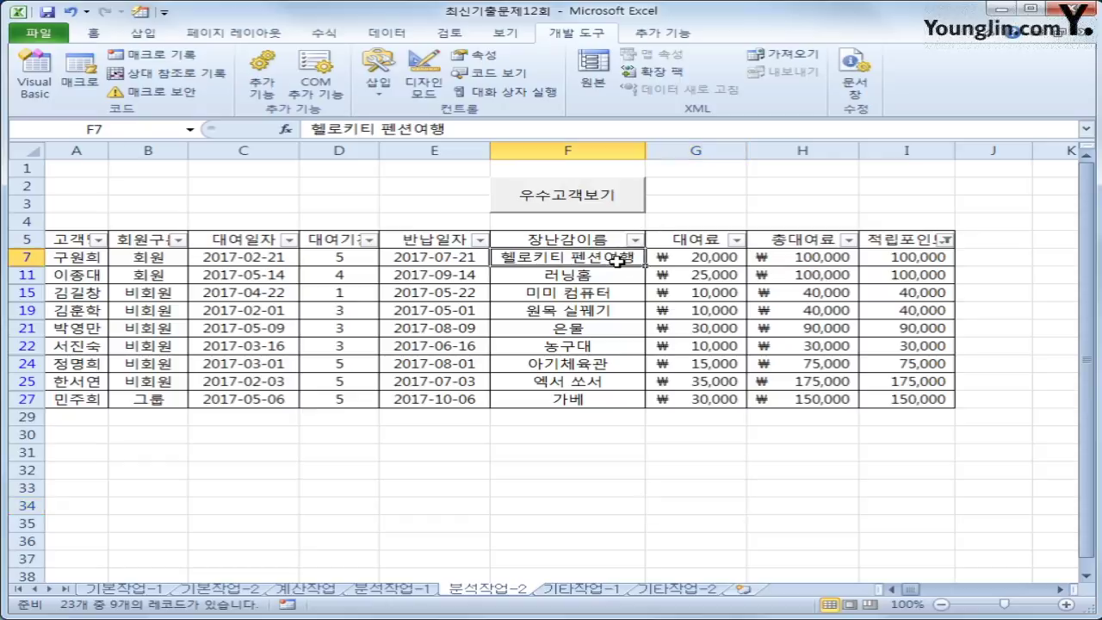
left_click(387, 33)
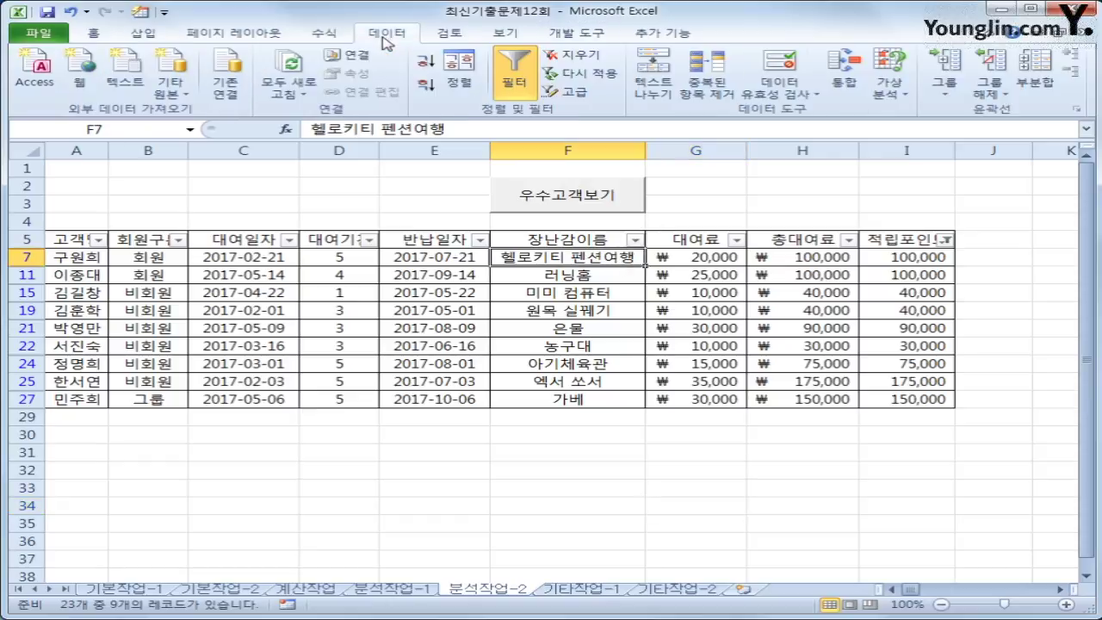
left_click(514, 85)
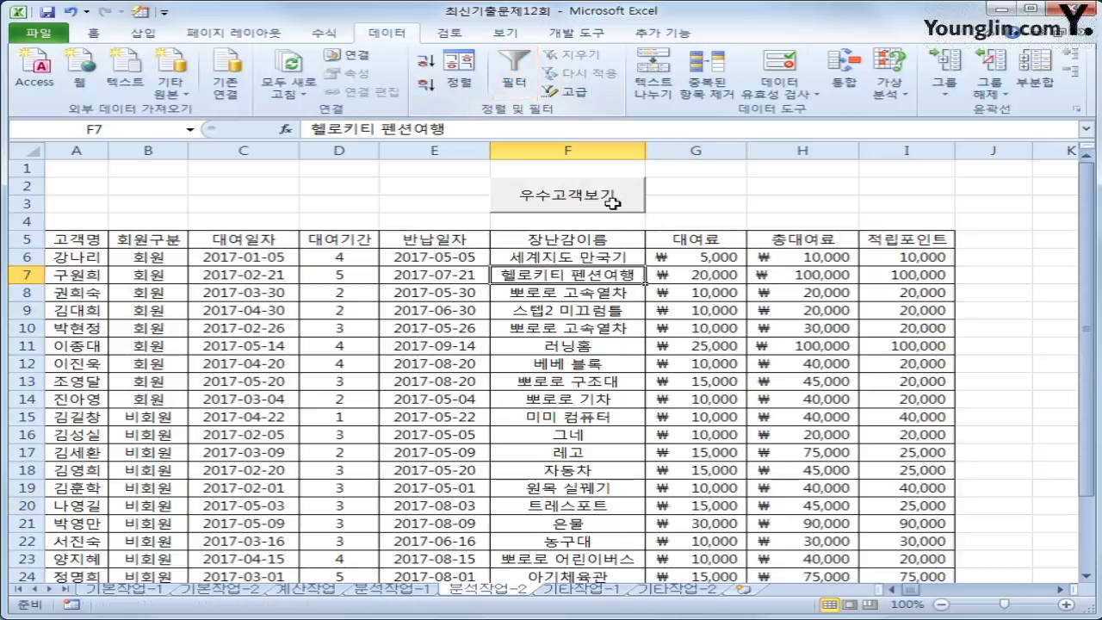
left_click(1015, 395)
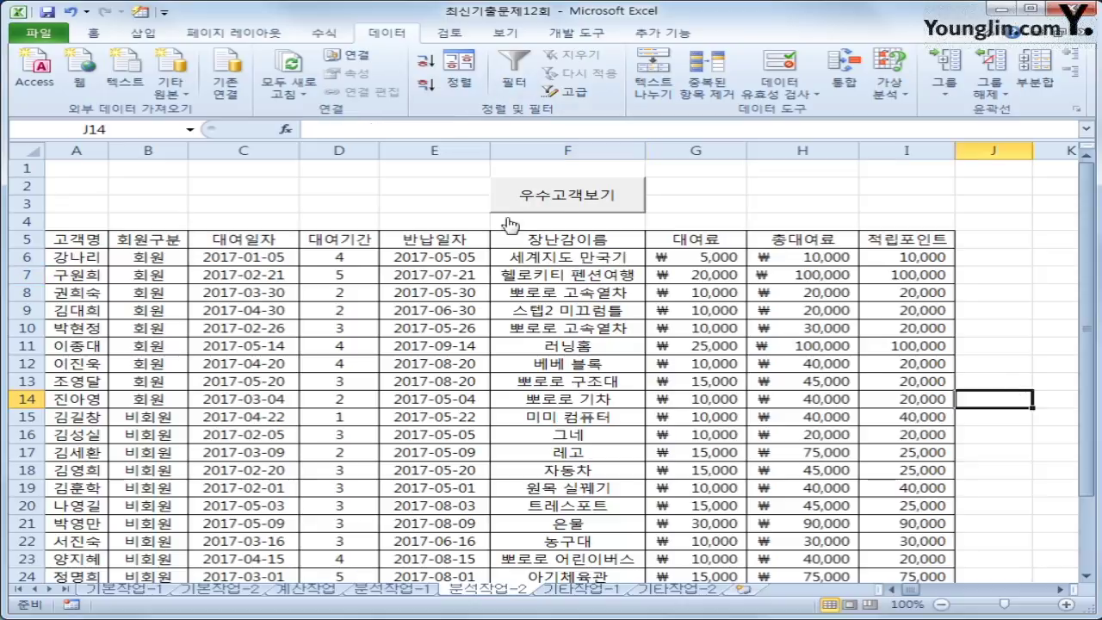
left_click(568, 195)
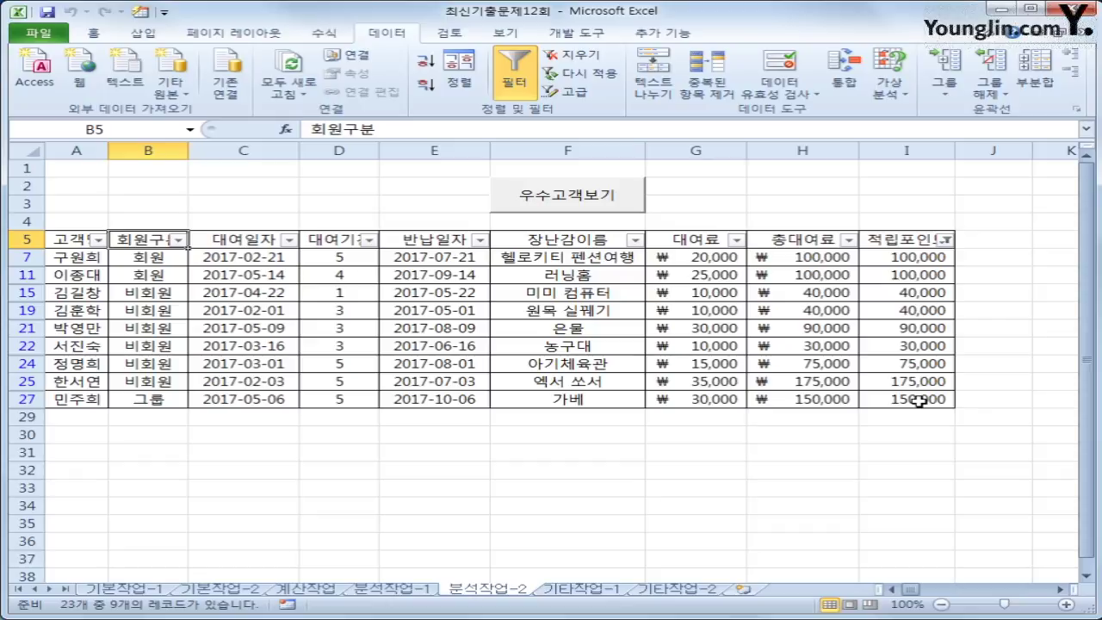
left_click(914, 453)
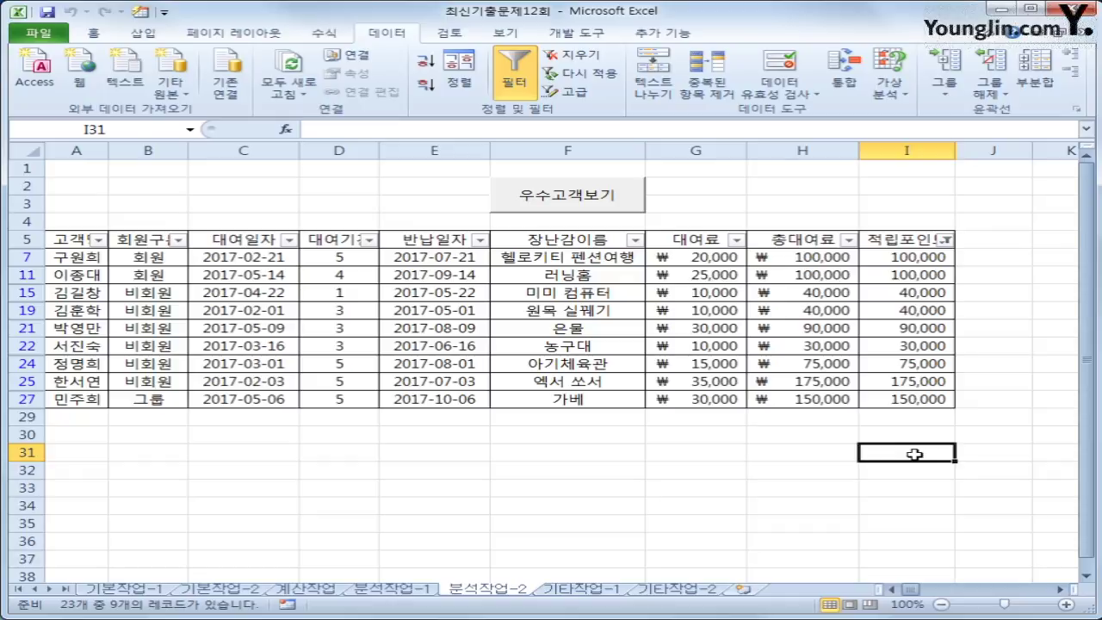
- On the 기타작업-1 sheet, plot the chart's 총대여건수 series on the secondary axis (보조 축)
left_click(582, 592)
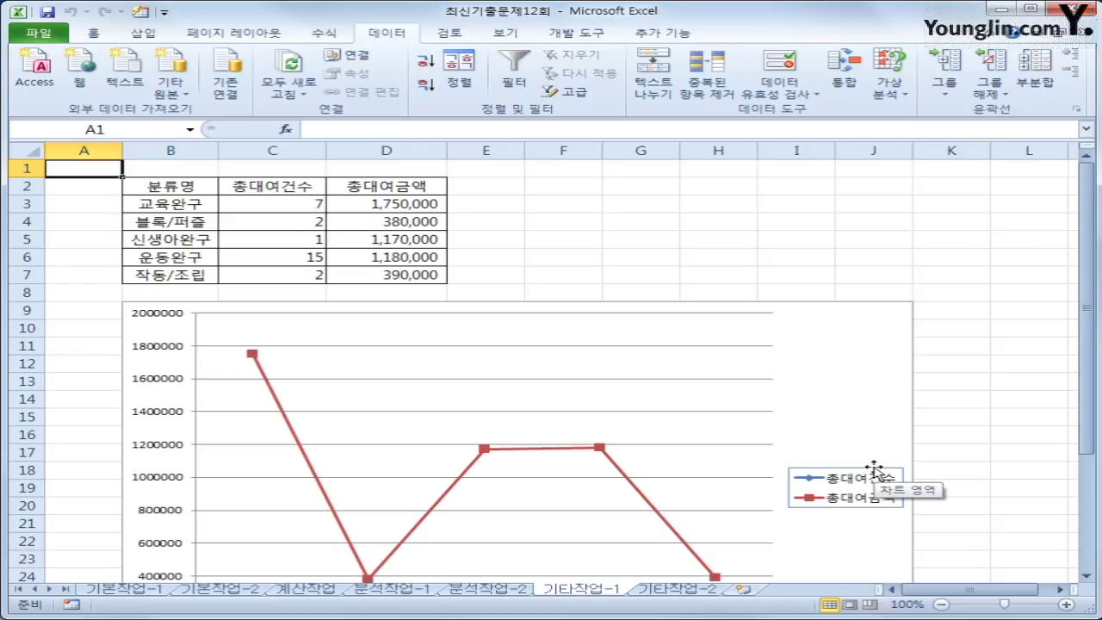
left_click(853, 378)
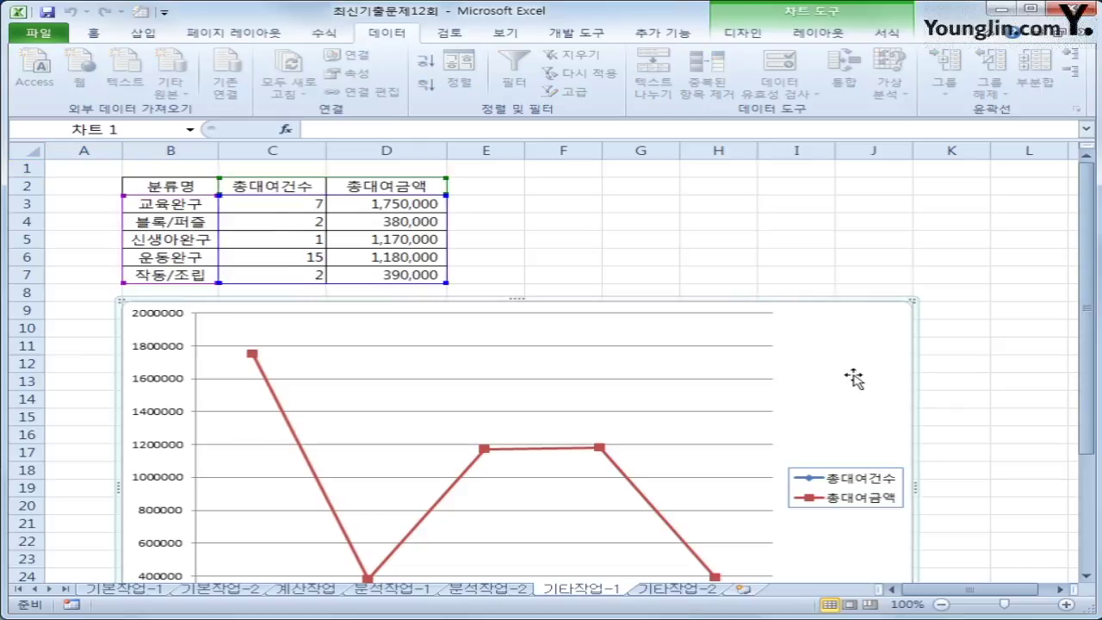
scroll(853, 378, "down", 3)
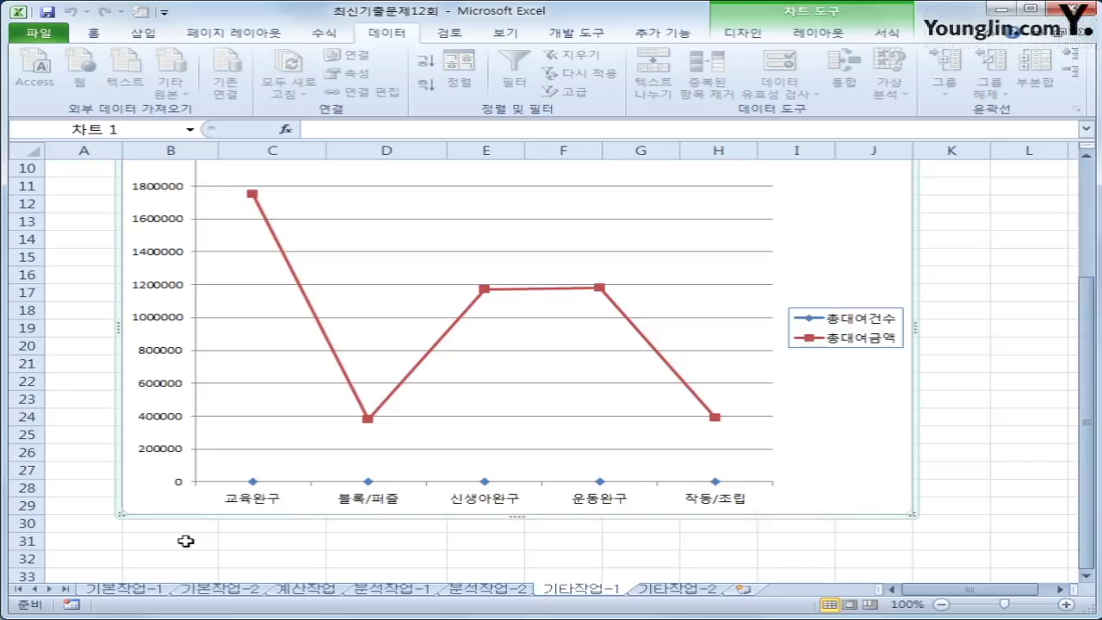
mouse_move(253, 485)
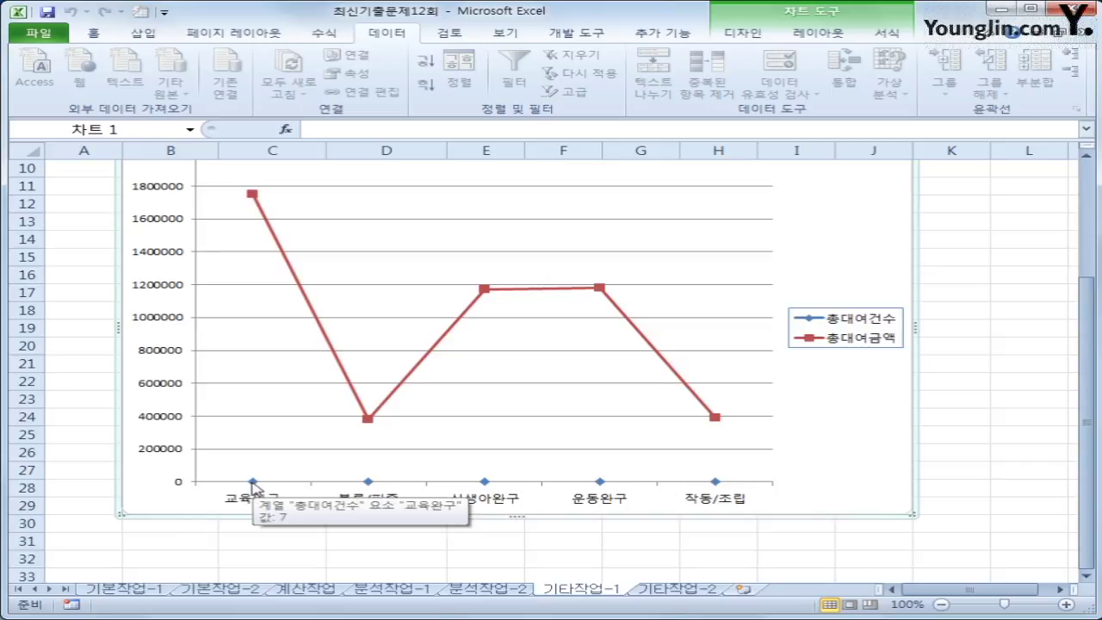
left_click(253, 482)
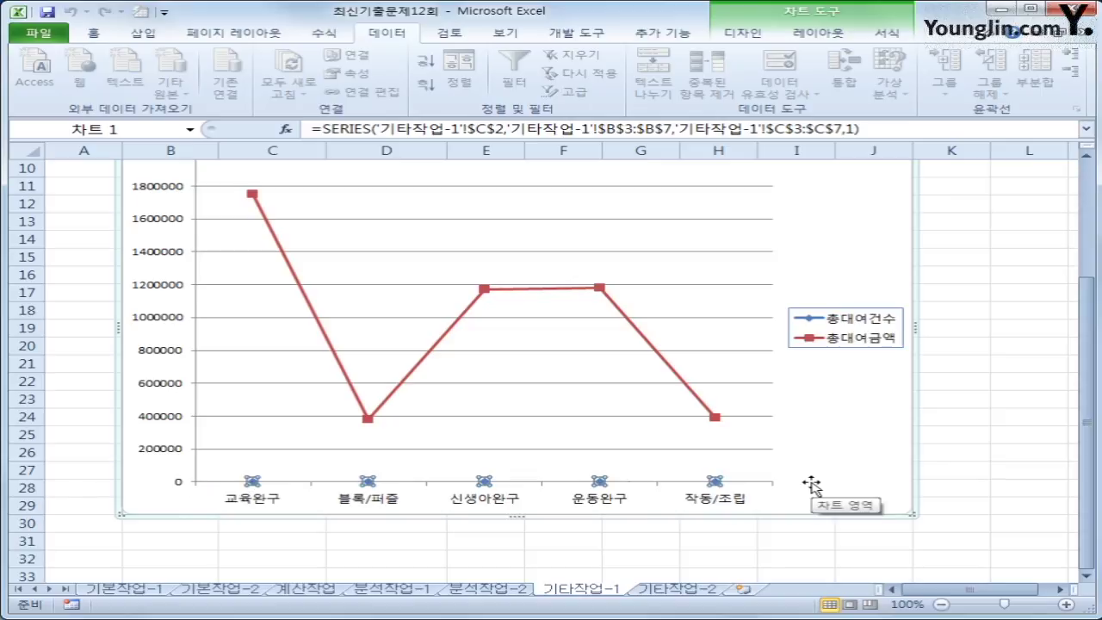
right_click(368, 482)
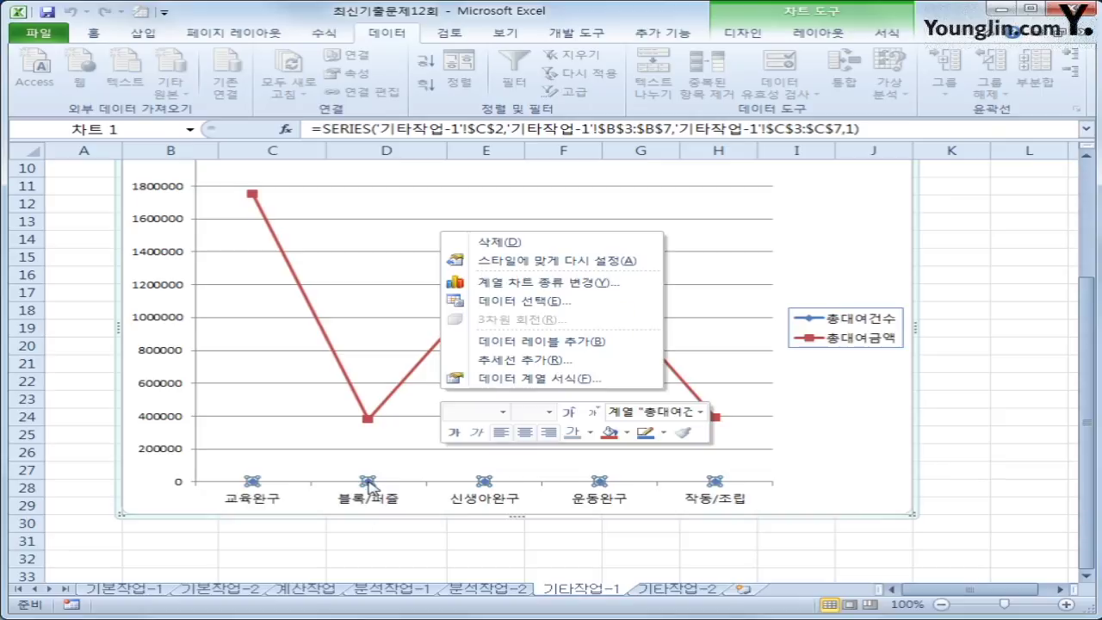
left_click(490, 380)
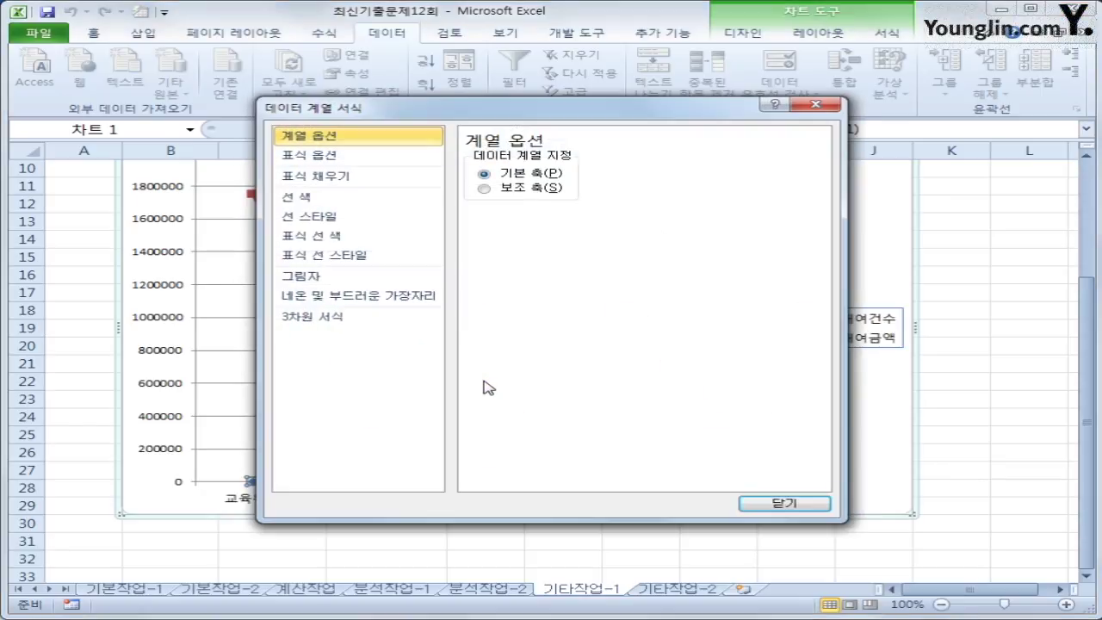
left_click(505, 190)
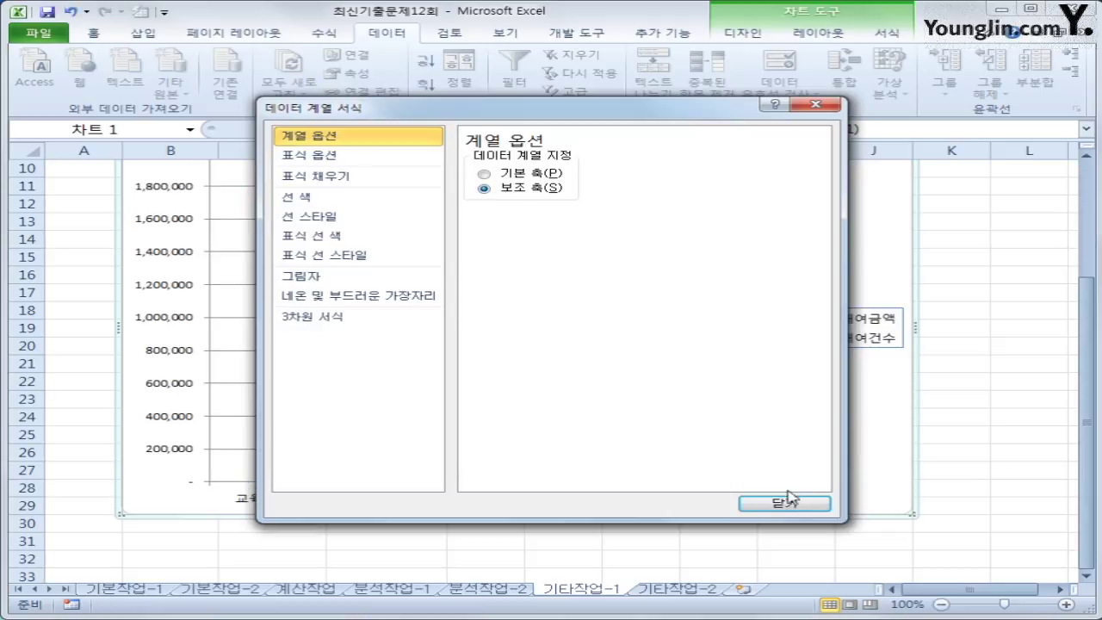
left_click(783, 503)
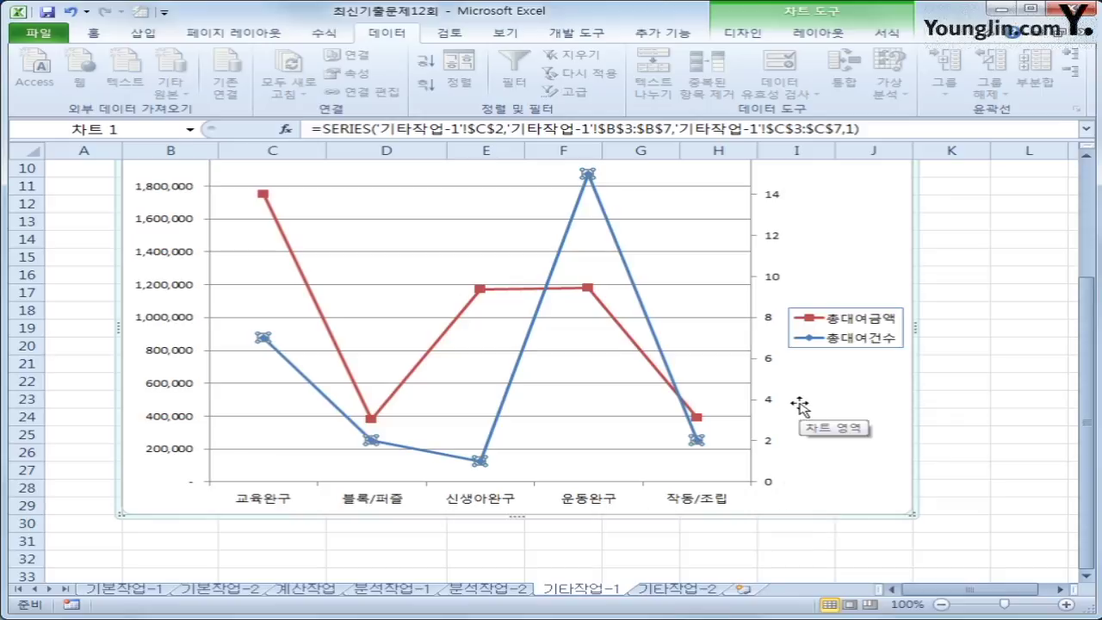
right_click(576, 222)
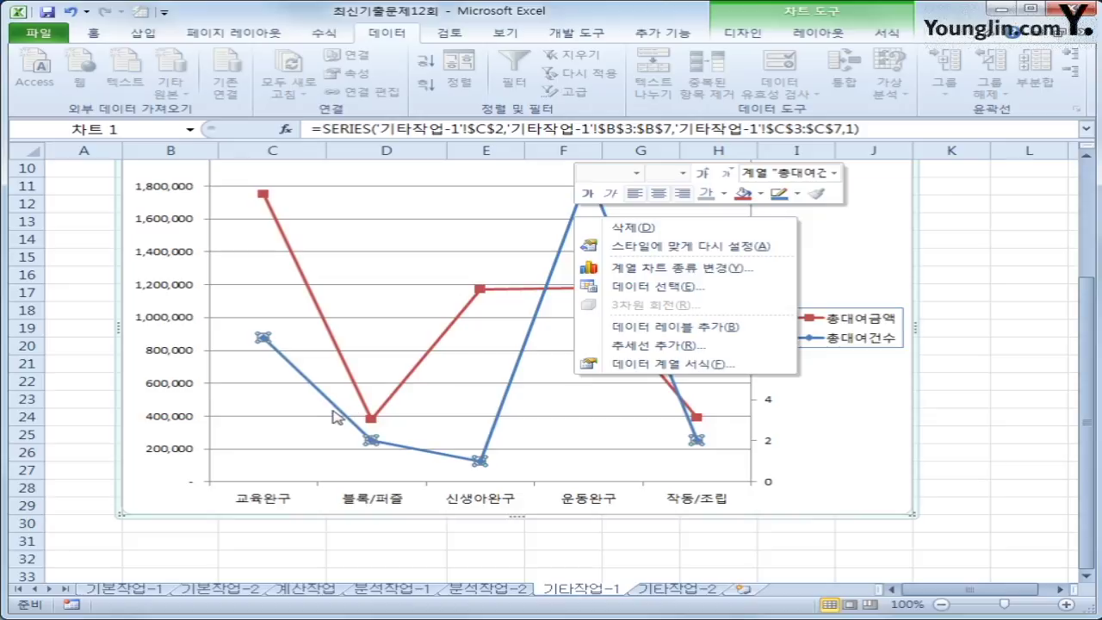
right_click(278, 411)
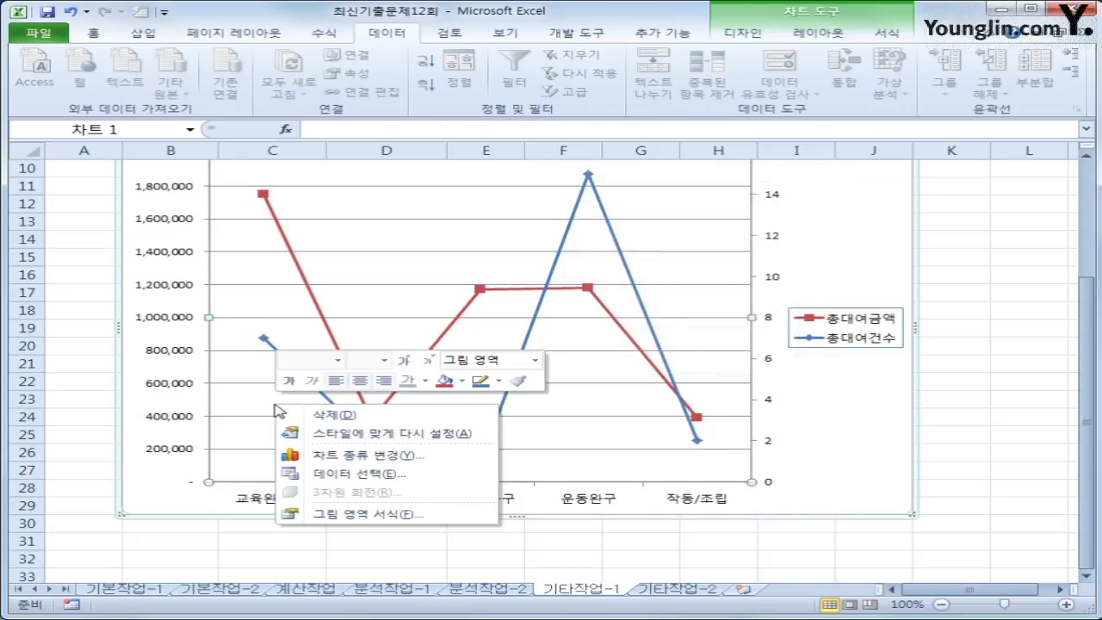
key("Escape")
- Change the chart type of the 총대여건수 series to clustered column (세로 막대형)
left_click(265, 339)
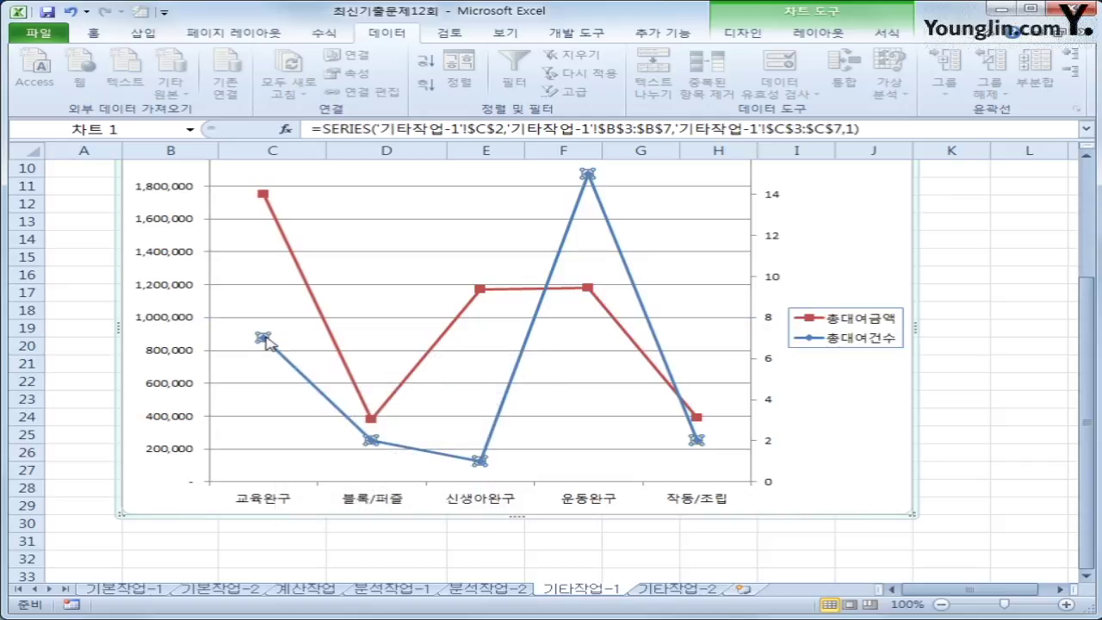
right_click(300, 377)
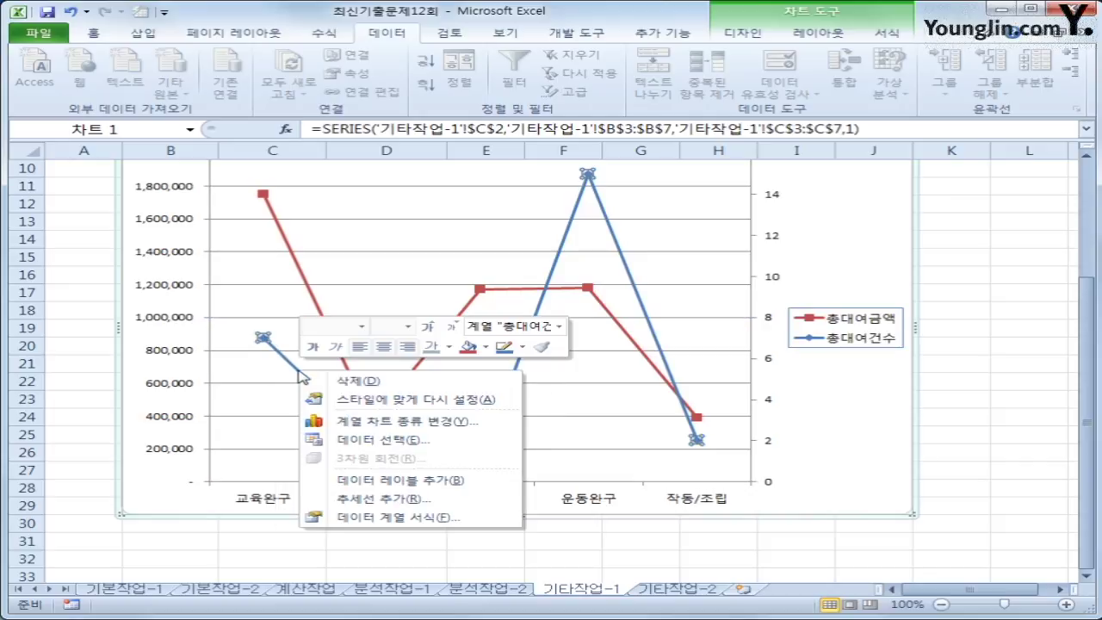
left_click(416, 421)
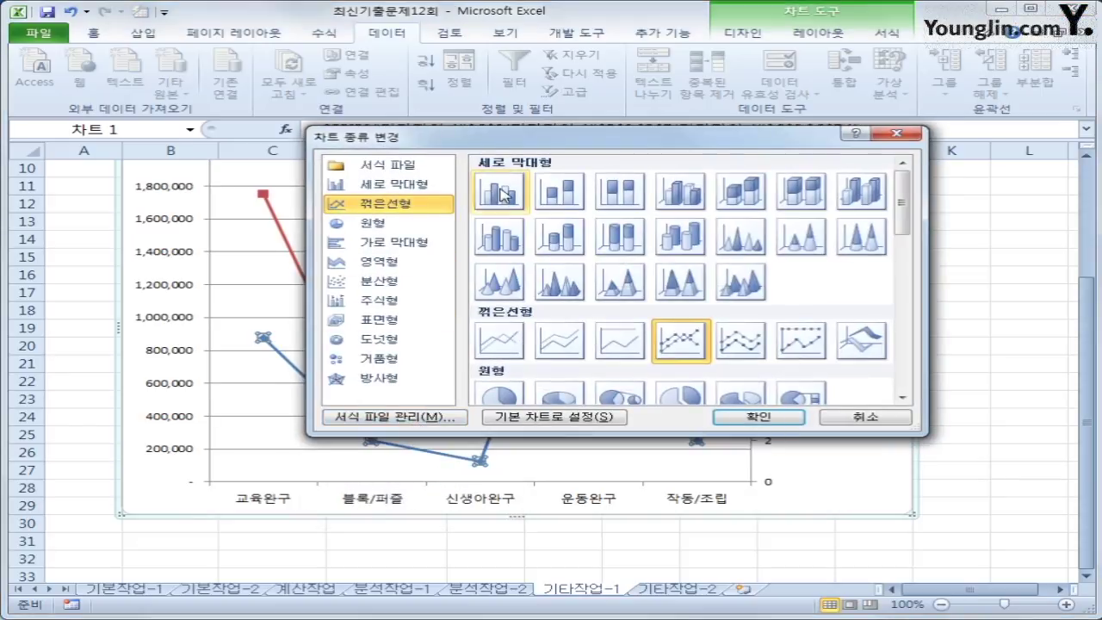
left_click(502, 195)
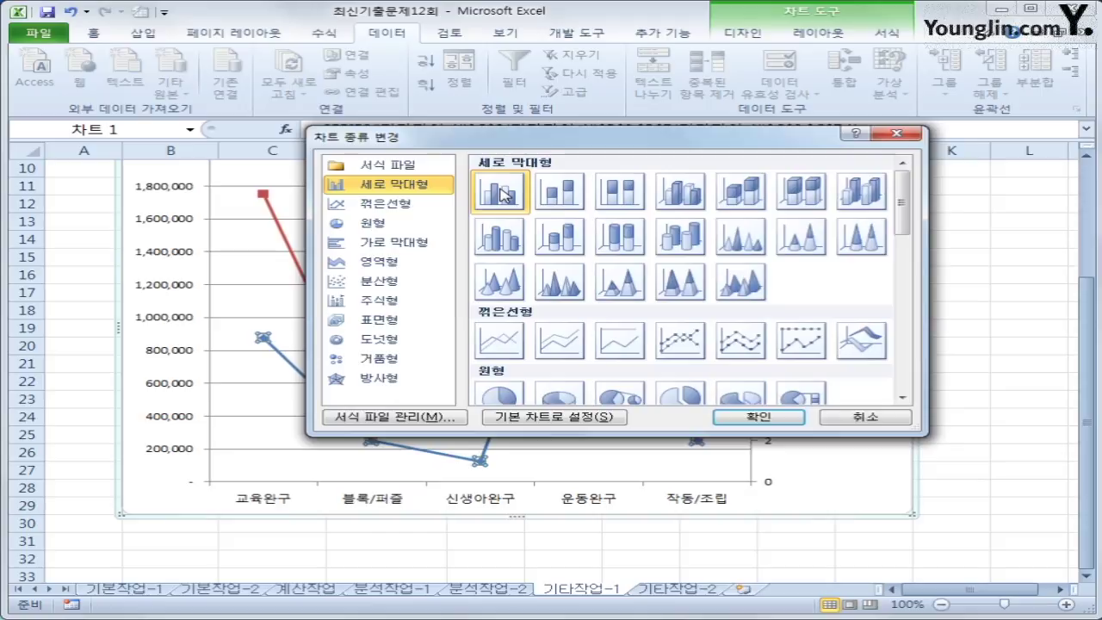
left_click(757, 417)
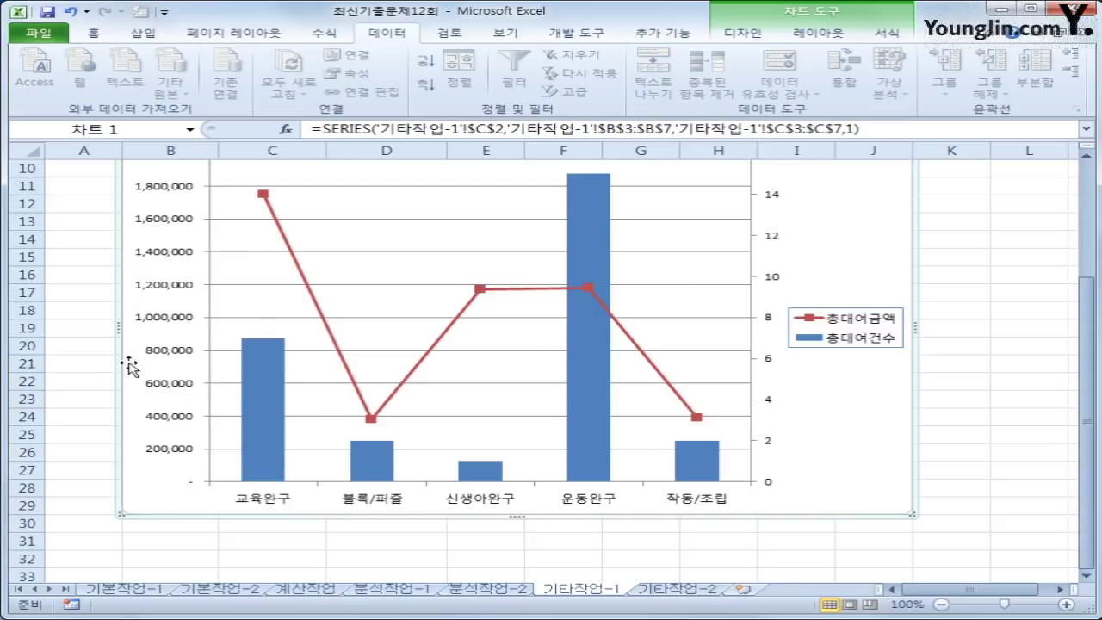
- Set the primary vertical axis display unit (표시 단위) to 10000, with the unit label shown on the chart
scroll(128, 364, "up", 1)
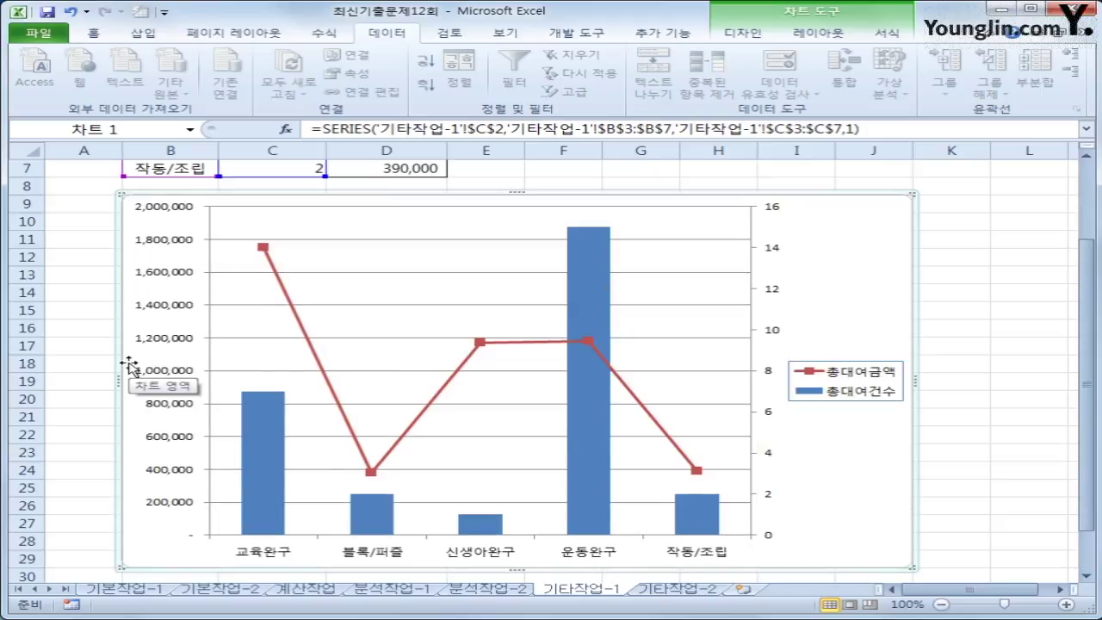
right_click(151, 307)
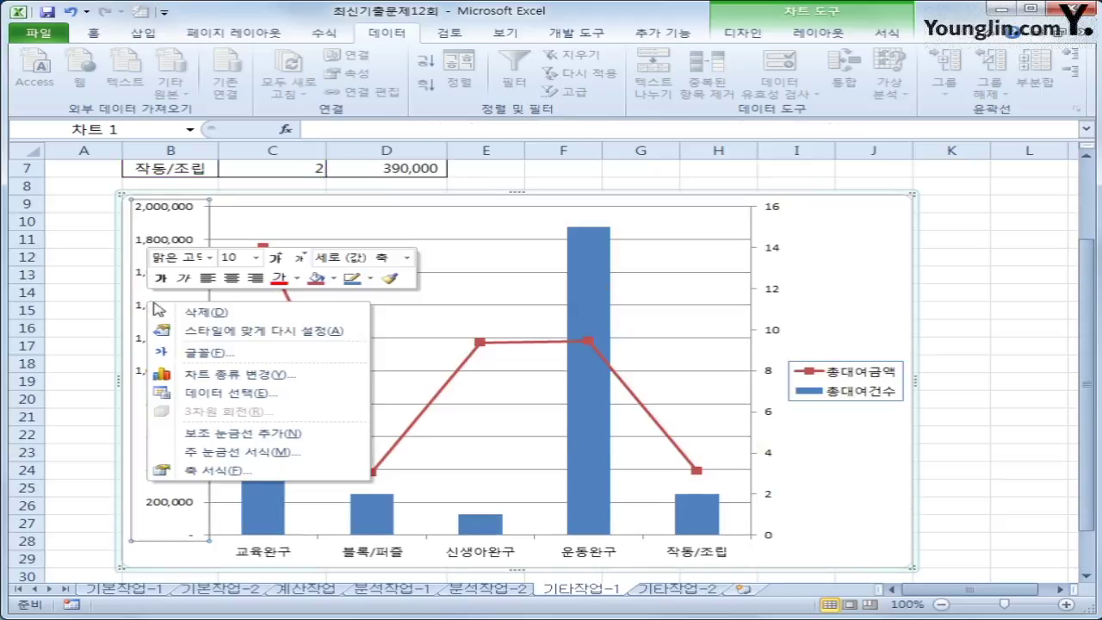
left_click(274, 470)
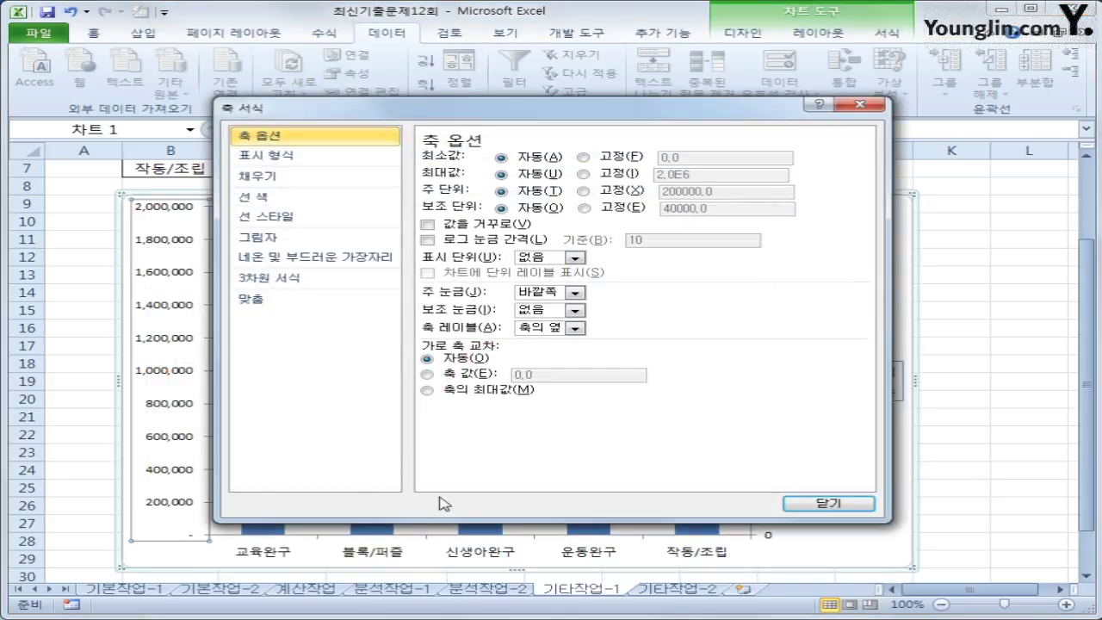
left_click(573, 258)
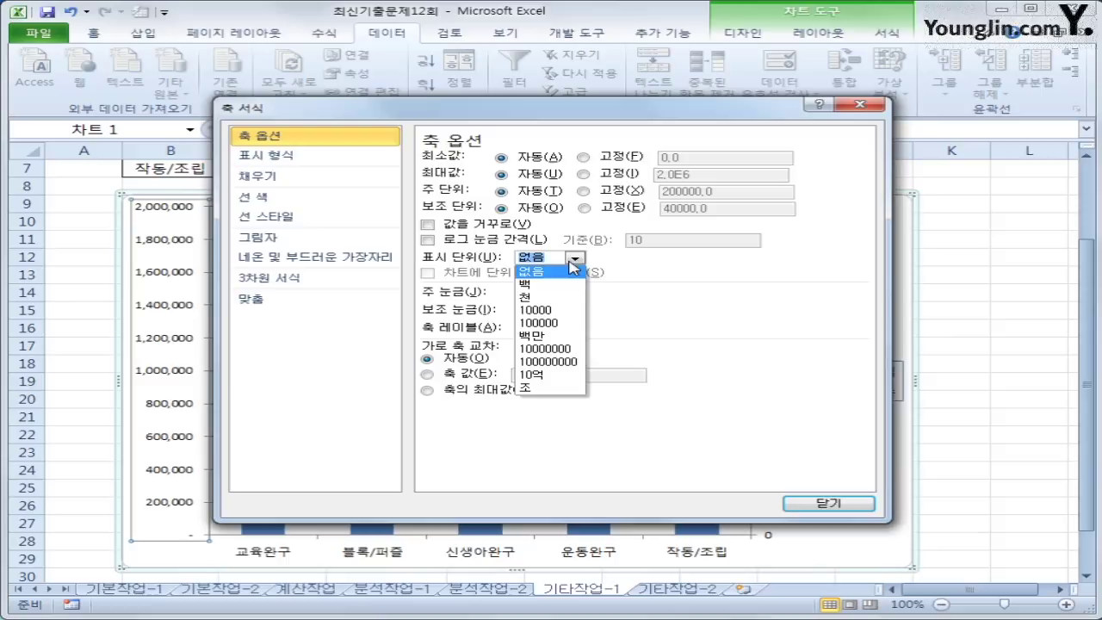
left_click(542, 312)
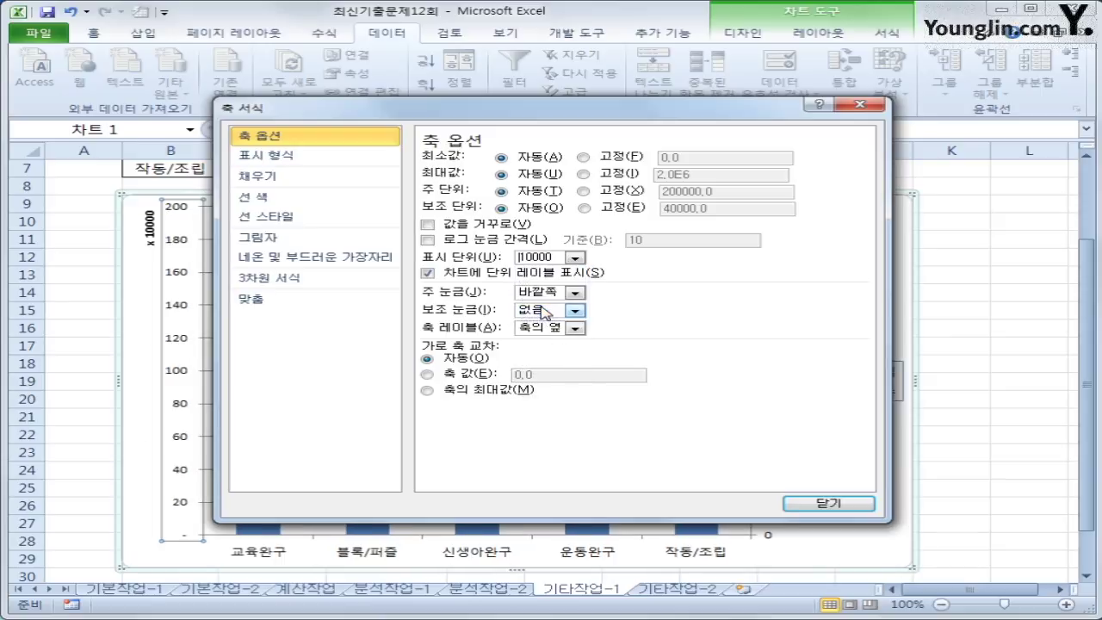
left_click(797, 503)
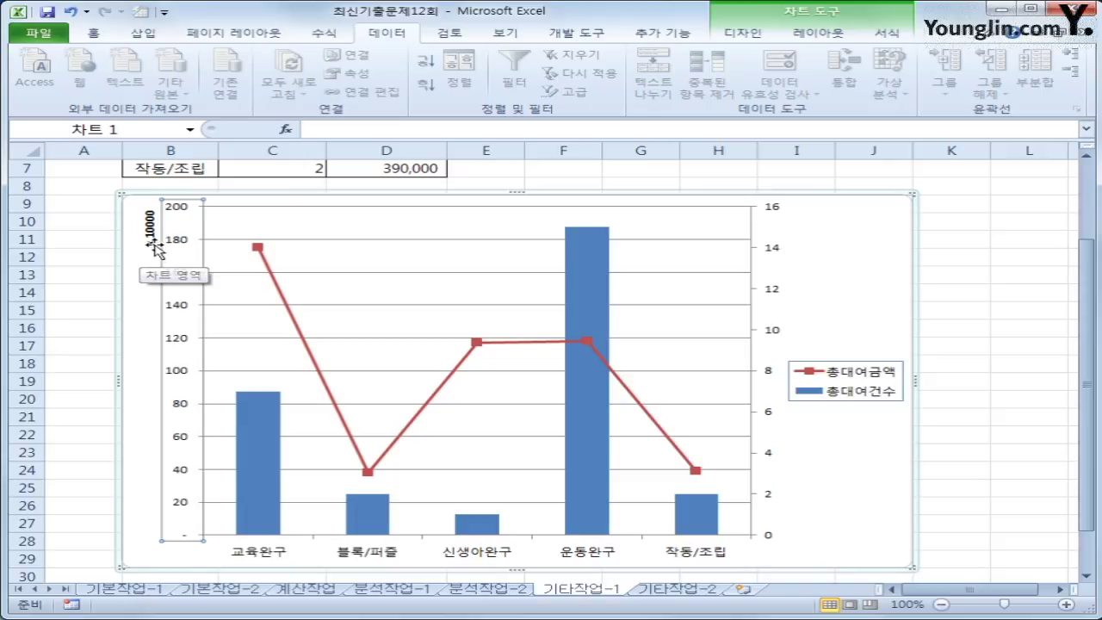
- Replace the text of the vertical axis's display unit label with 만
left_click_drag(151, 249, 150, 245)
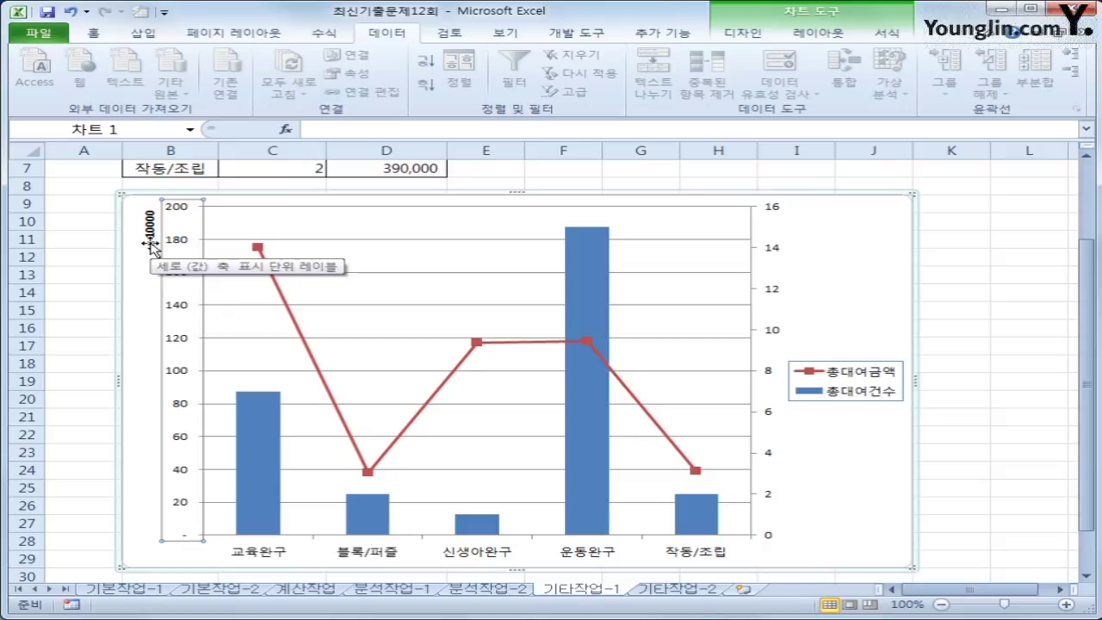
left_click(150, 245)
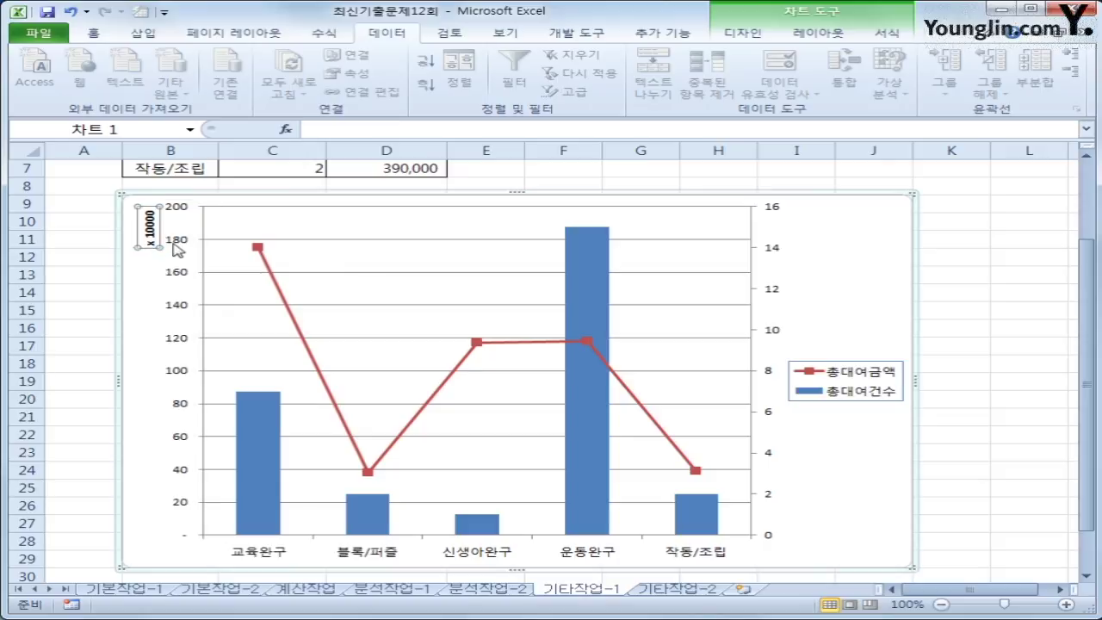
double_click(148, 222)
type("단")
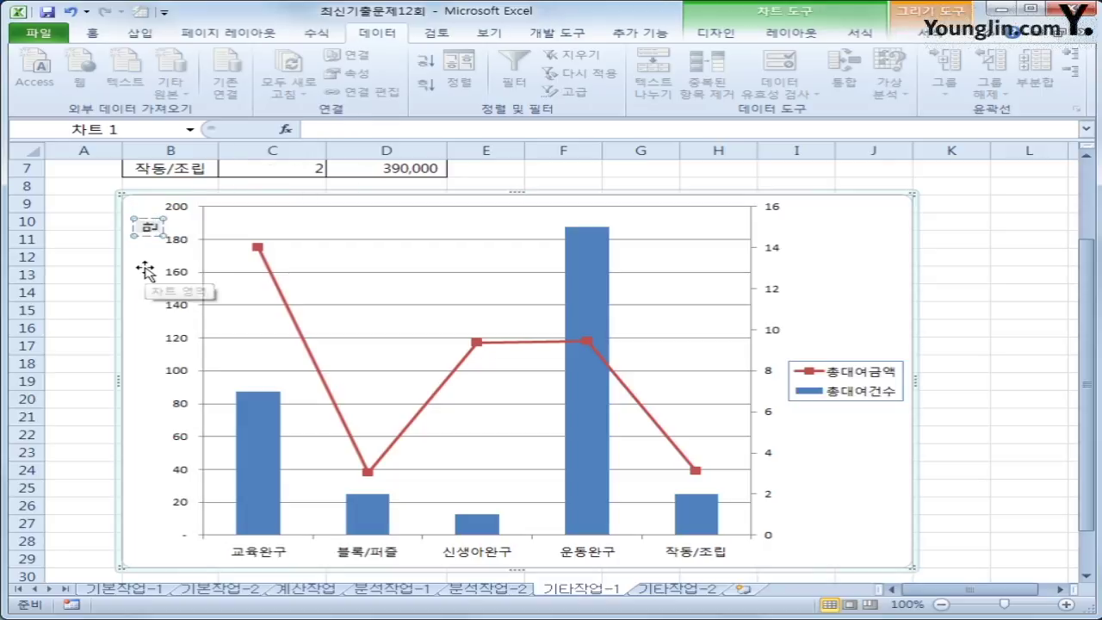
left_click(145, 270)
left_click(152, 215)
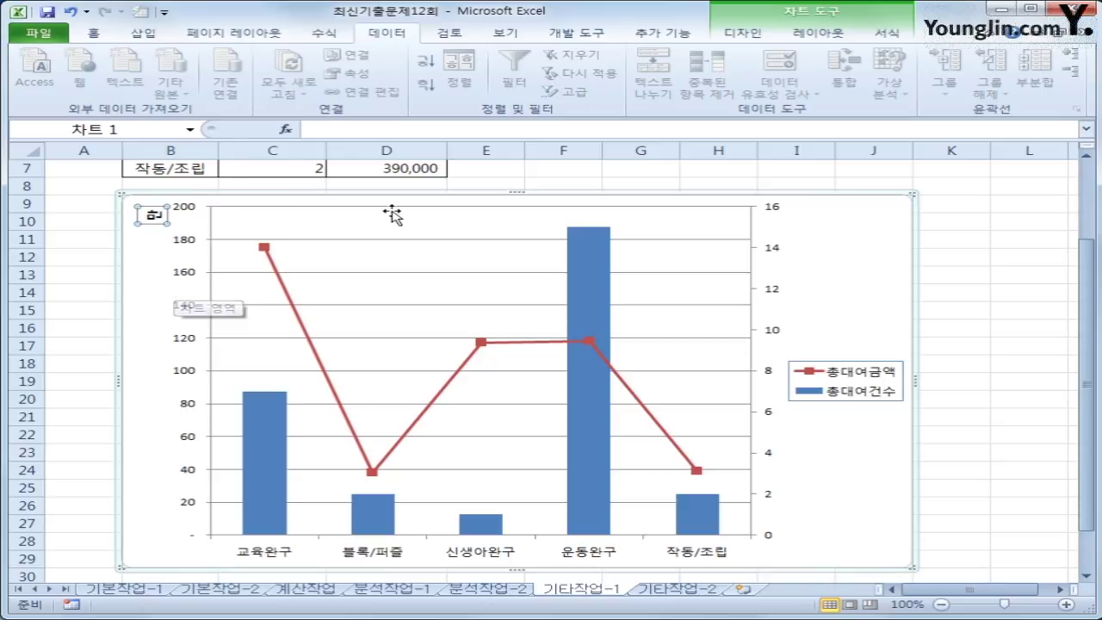
- Set the text direction of the 만 unit label to horizontal (가로)
right_click(155, 216)
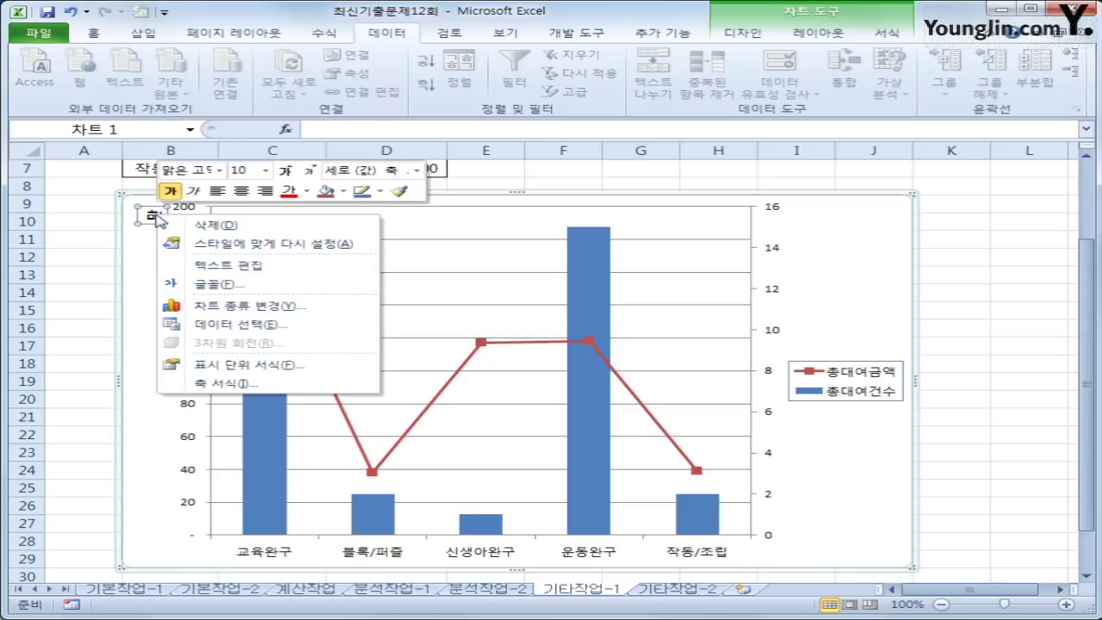
left_click(307, 377)
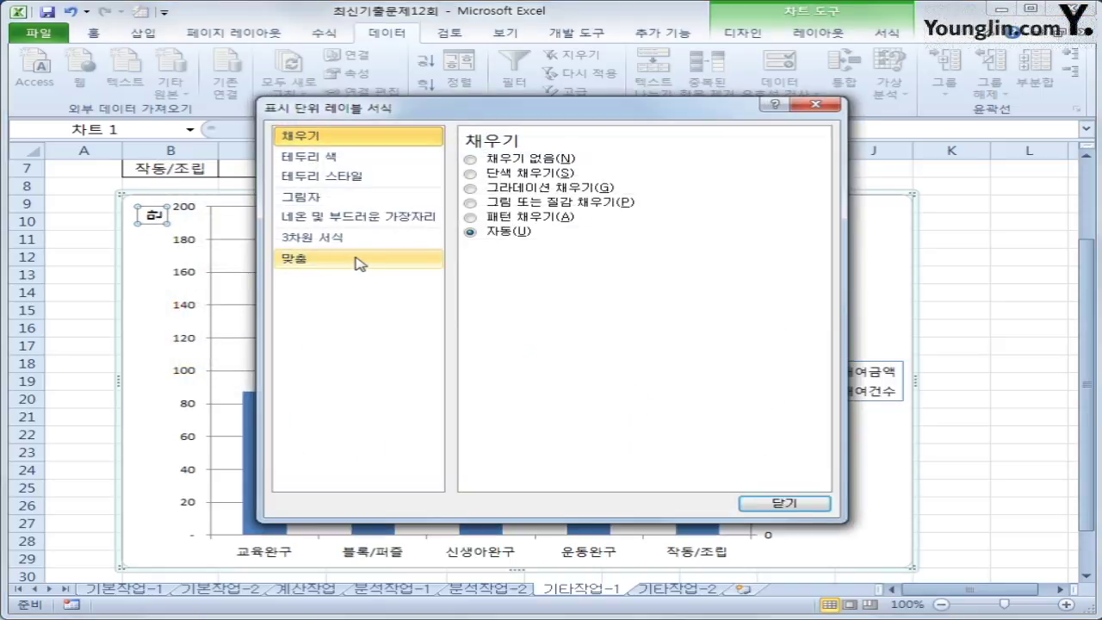
left_click(360, 262)
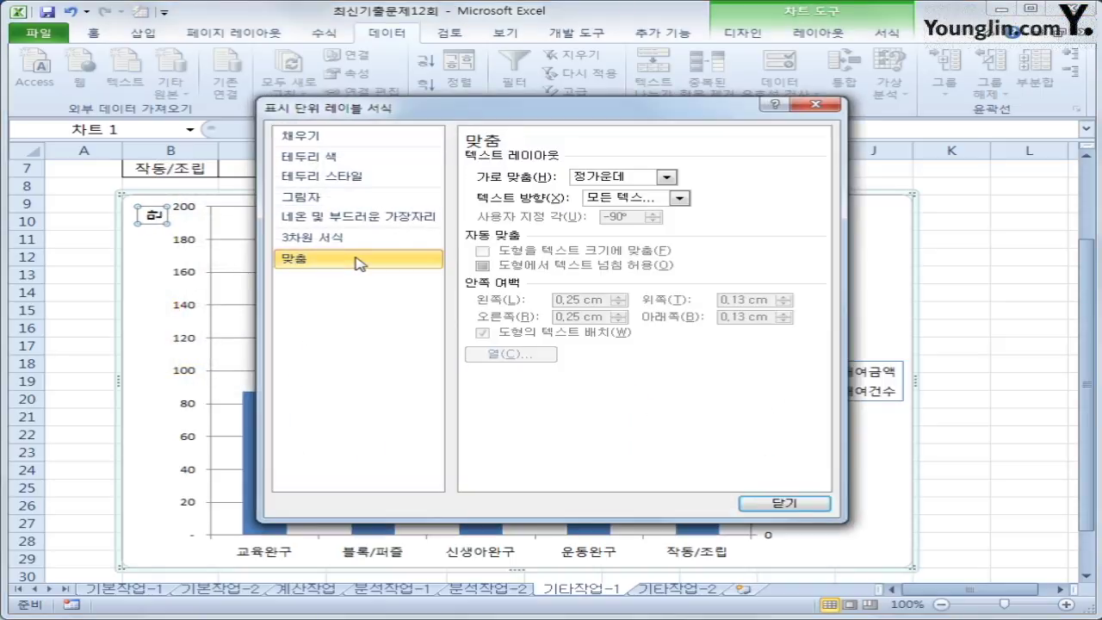
left_click(647, 203)
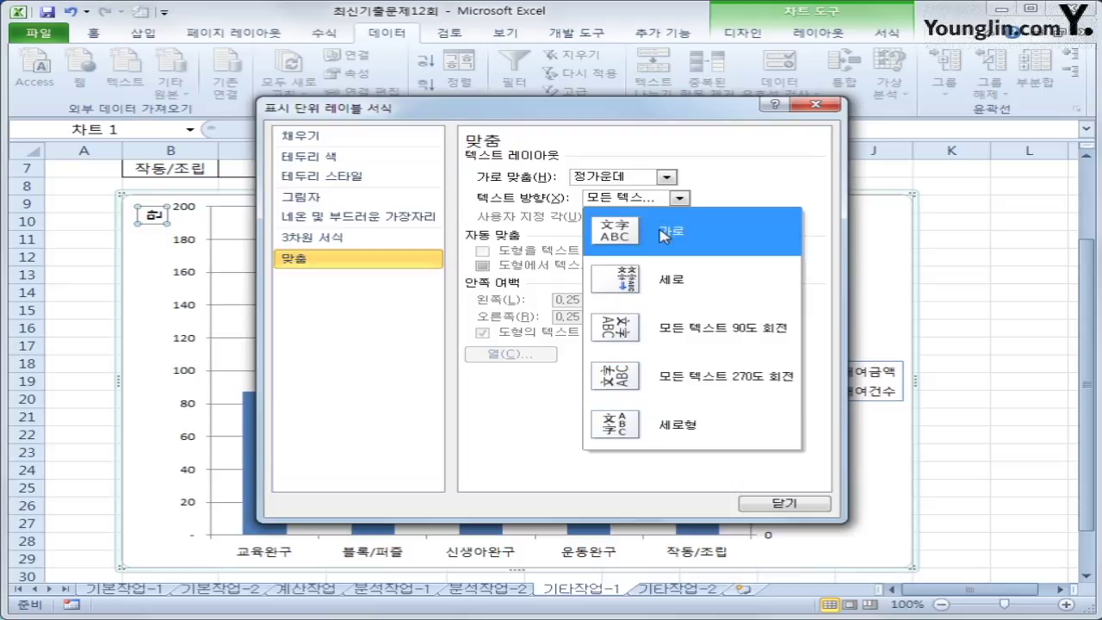
left_click(663, 234)
left_click(766, 503)
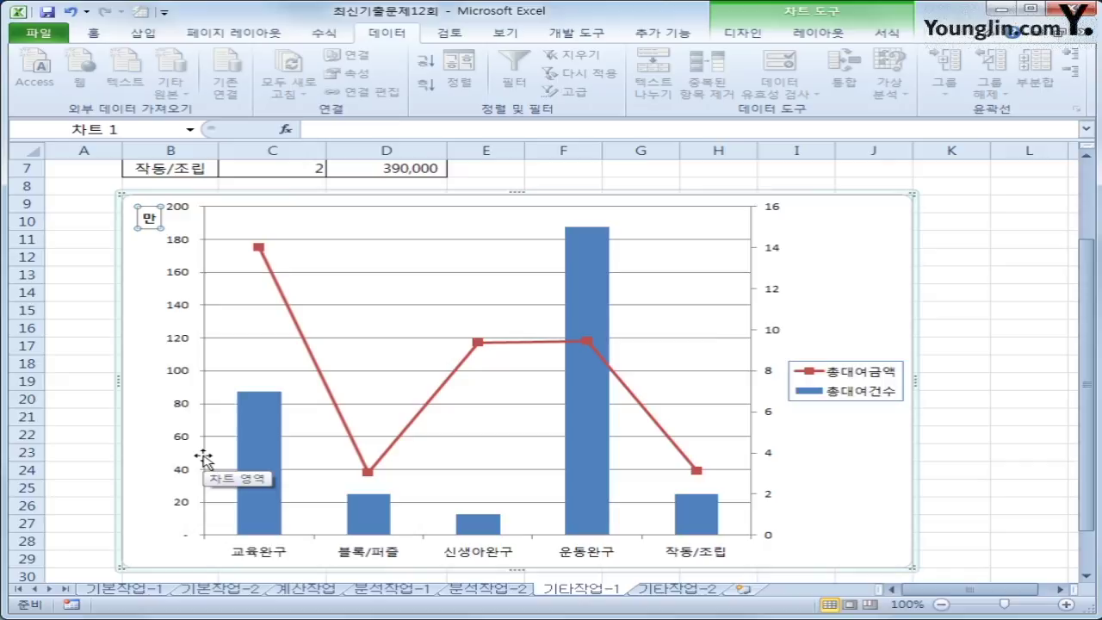
- Add a chart title above the plot reading 장난감 분류별 매출 분석
left_click(813, 32)
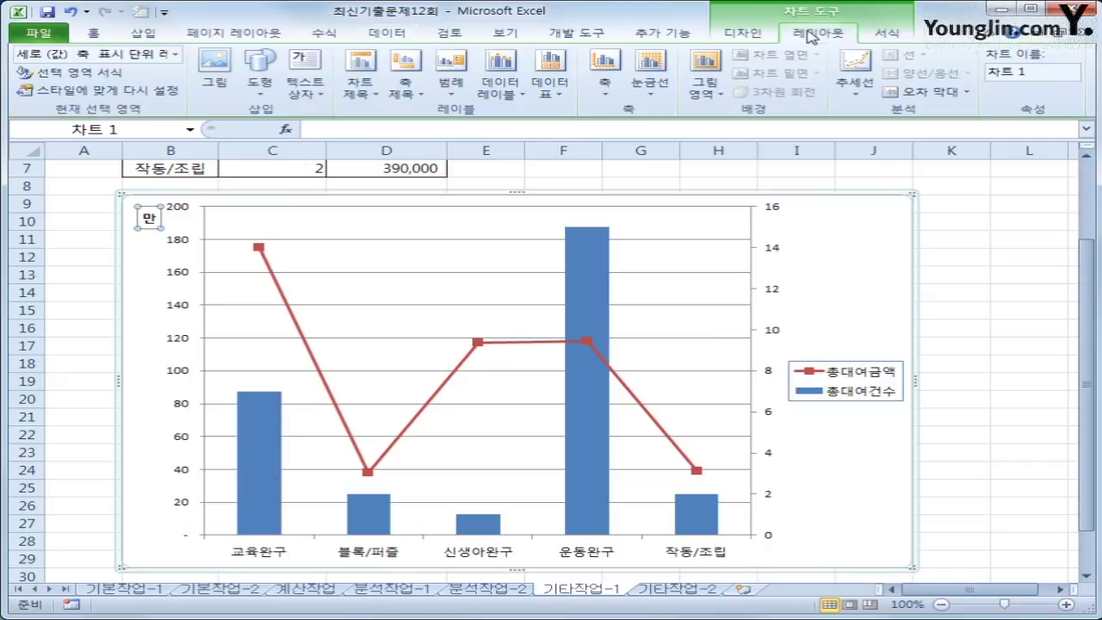
left_click(370, 102)
left_click(418, 231)
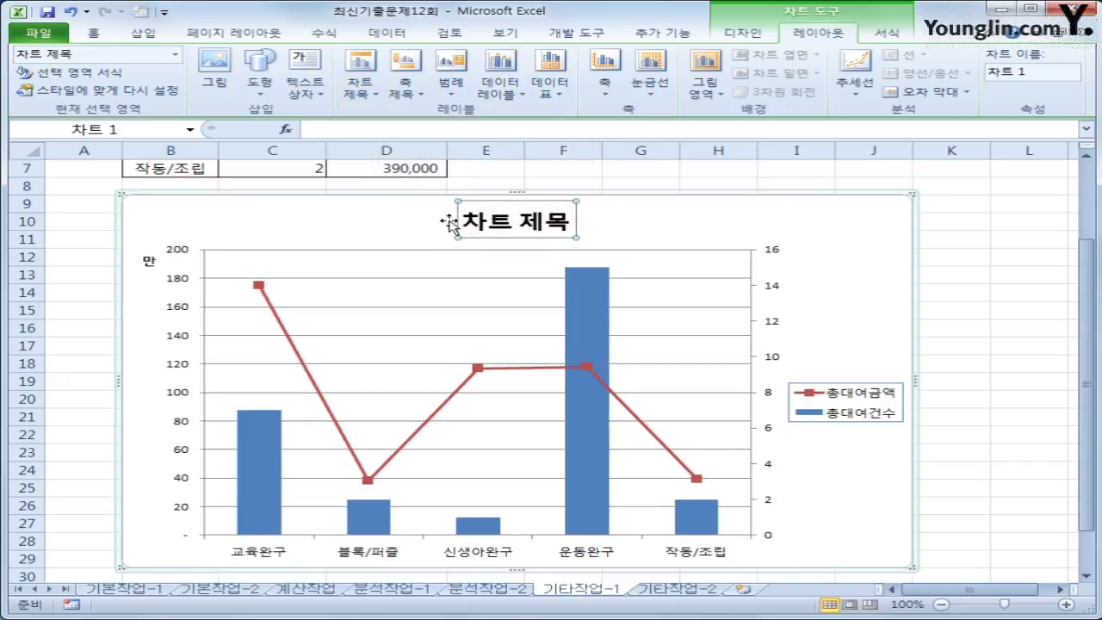
left_click_drag(470, 220, 568, 226)
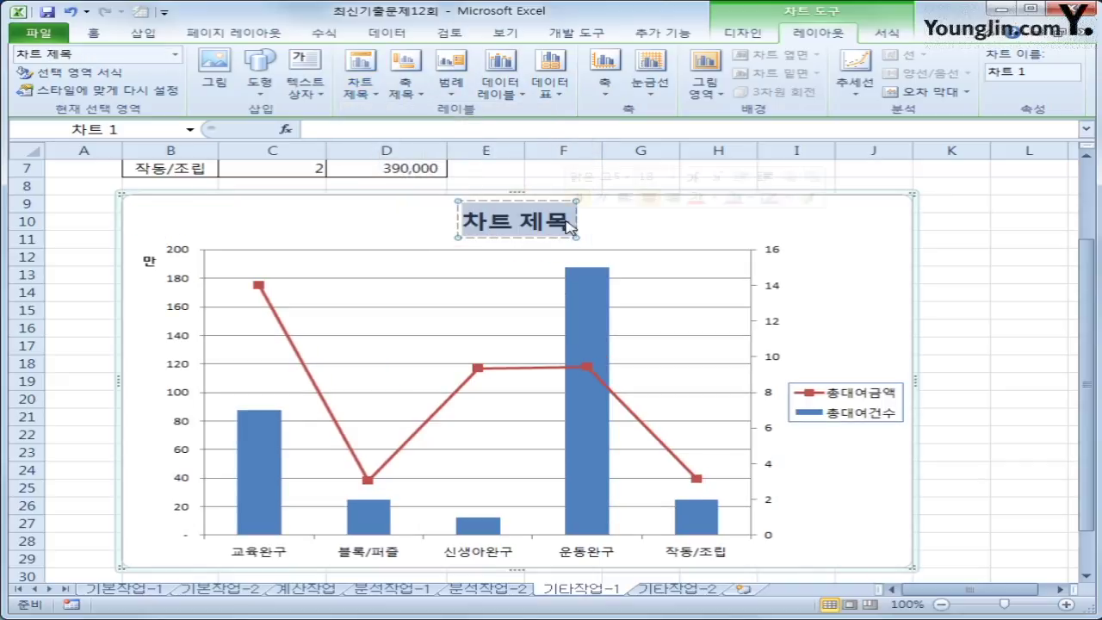
type("장난감")
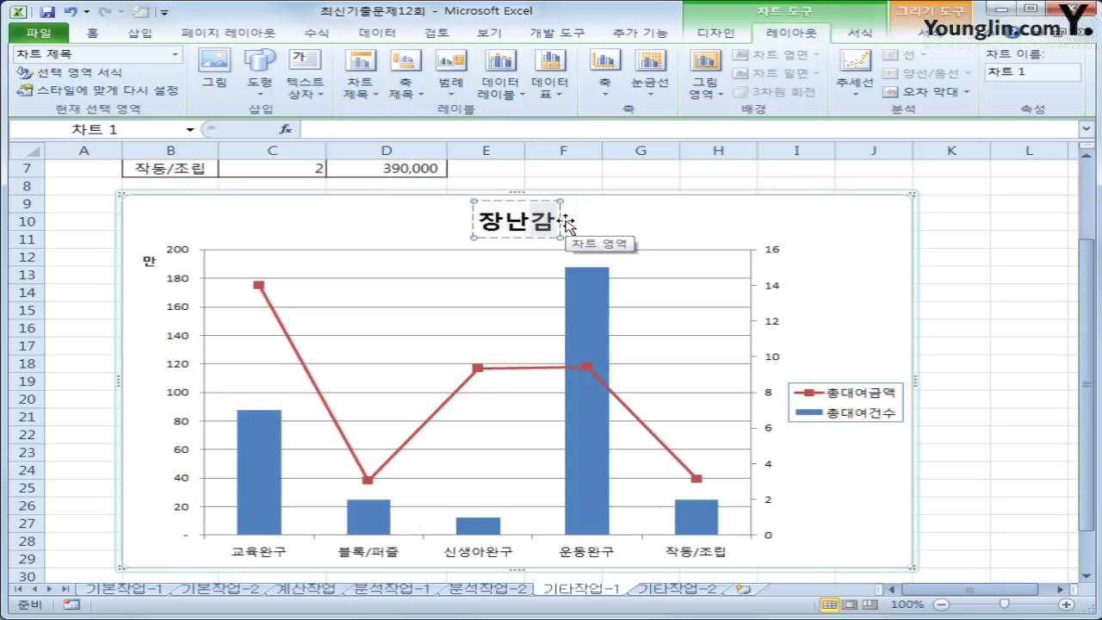
type(" 분류별")
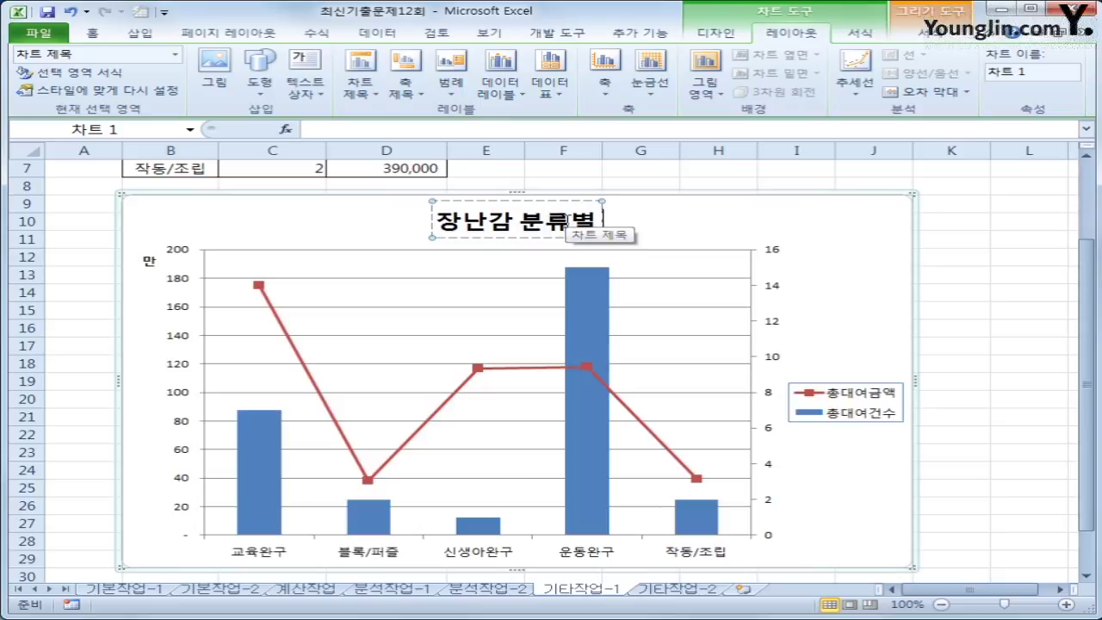
type(" 매출 부ㅅ")
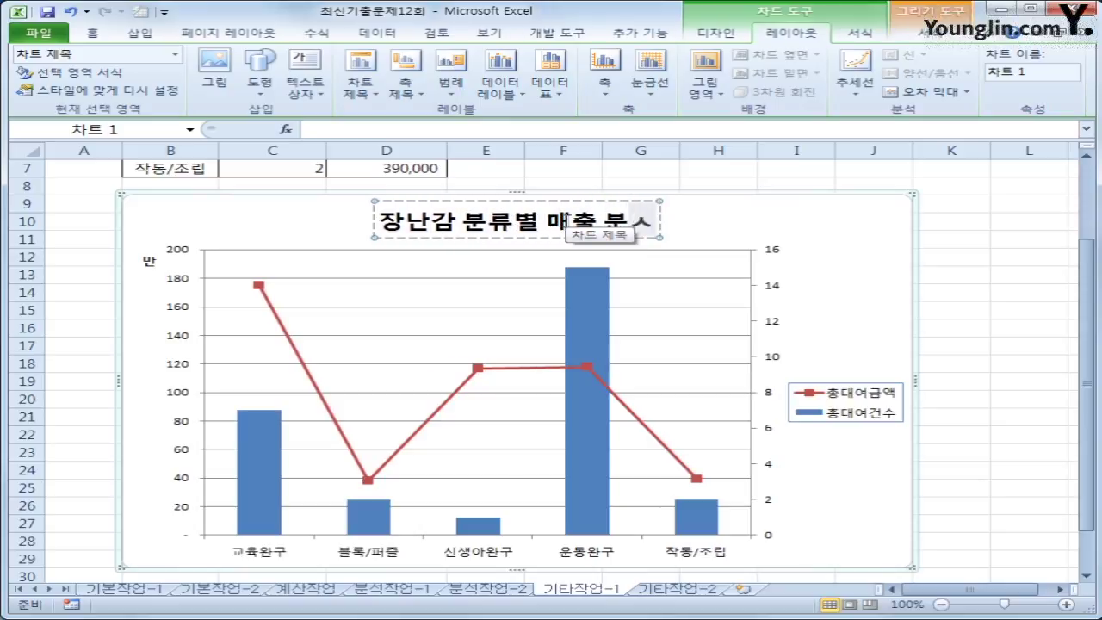
type("ㅓ")
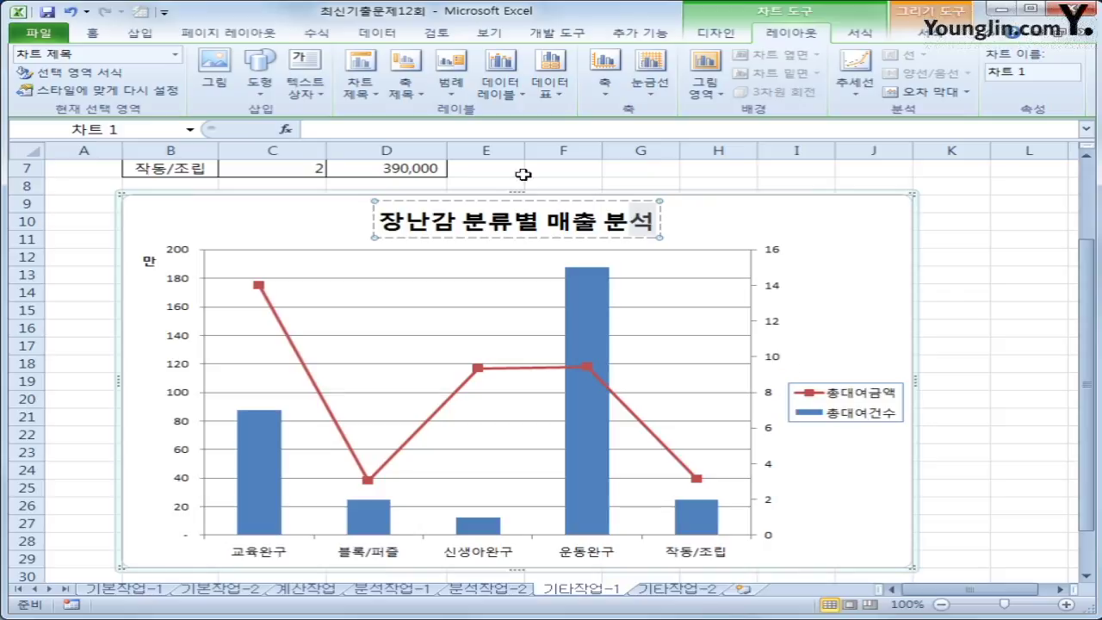
- Add a secondary vertical axis title in the 세로 제목 style with the text 대여건수
left_click(421, 95)
mouse_move(448, 177)
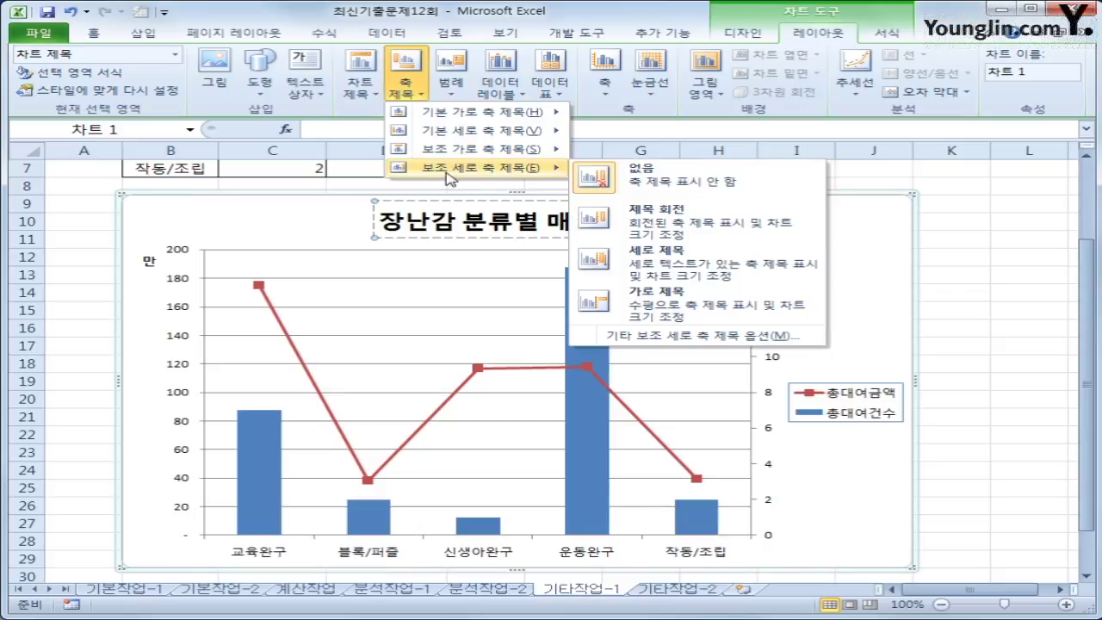
left_click(659, 264)
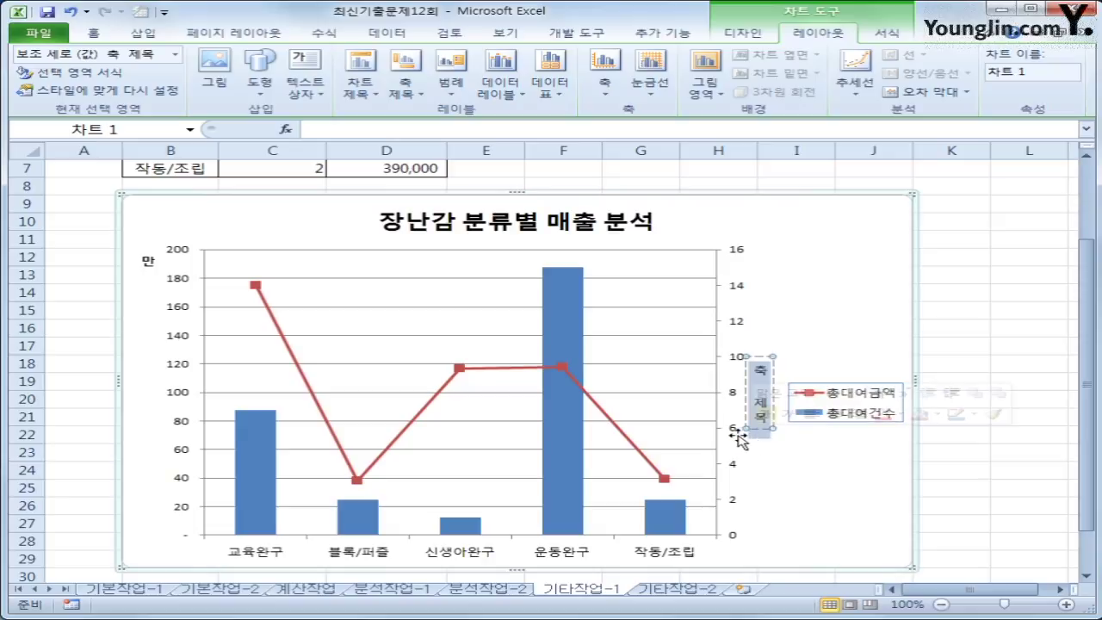
type("대여건수")
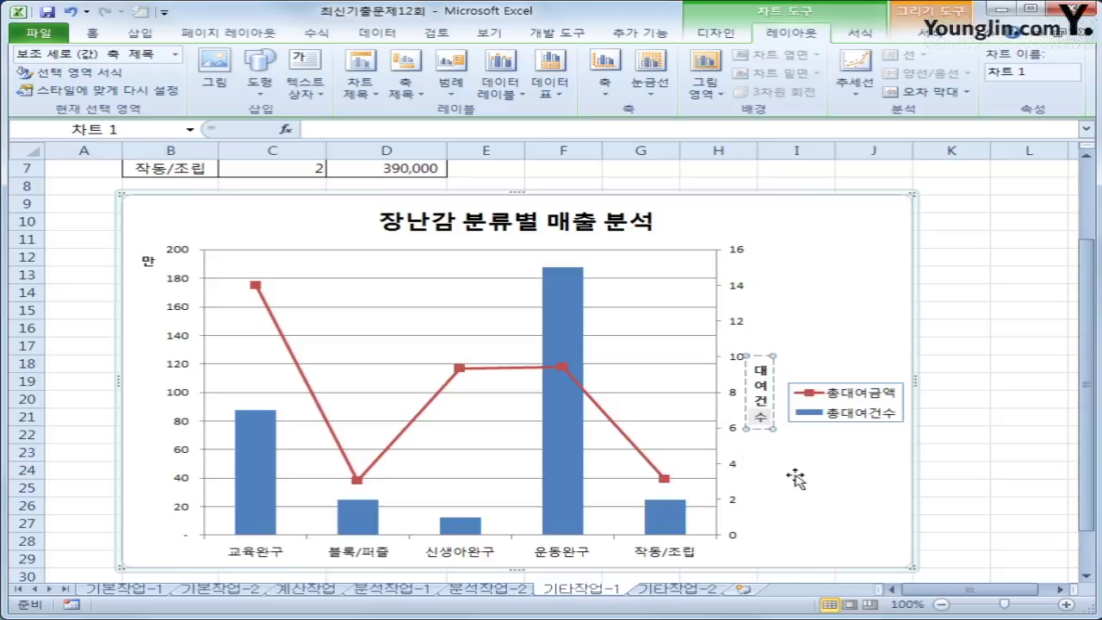
- Place the chart legend at the bottom (아래쪽) without overlapping the chart
right_click(849, 406)
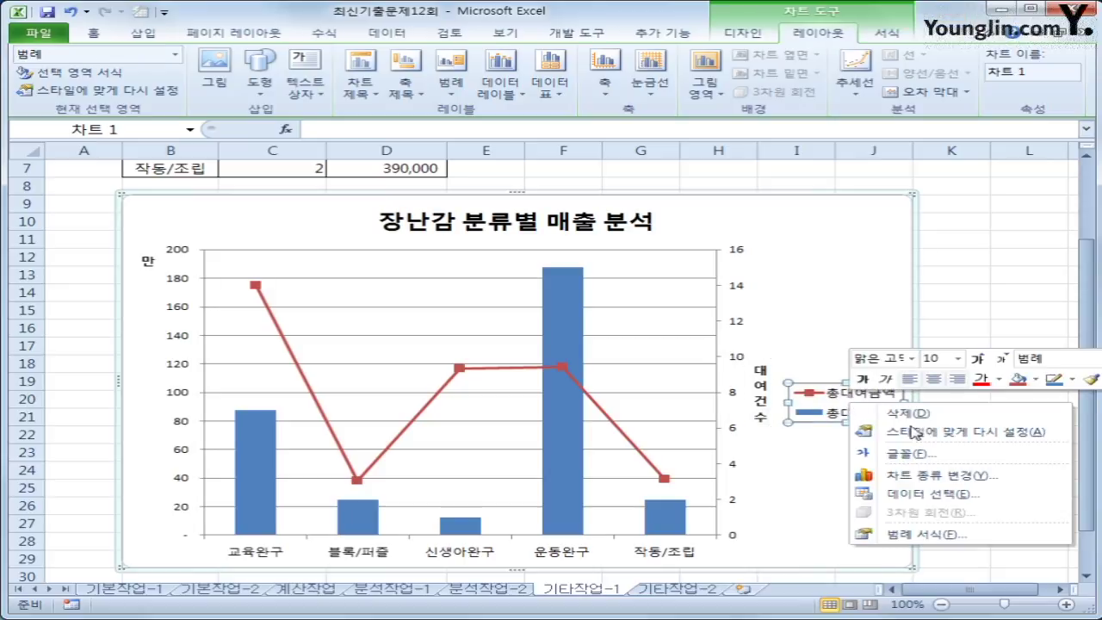
left_click(904, 535)
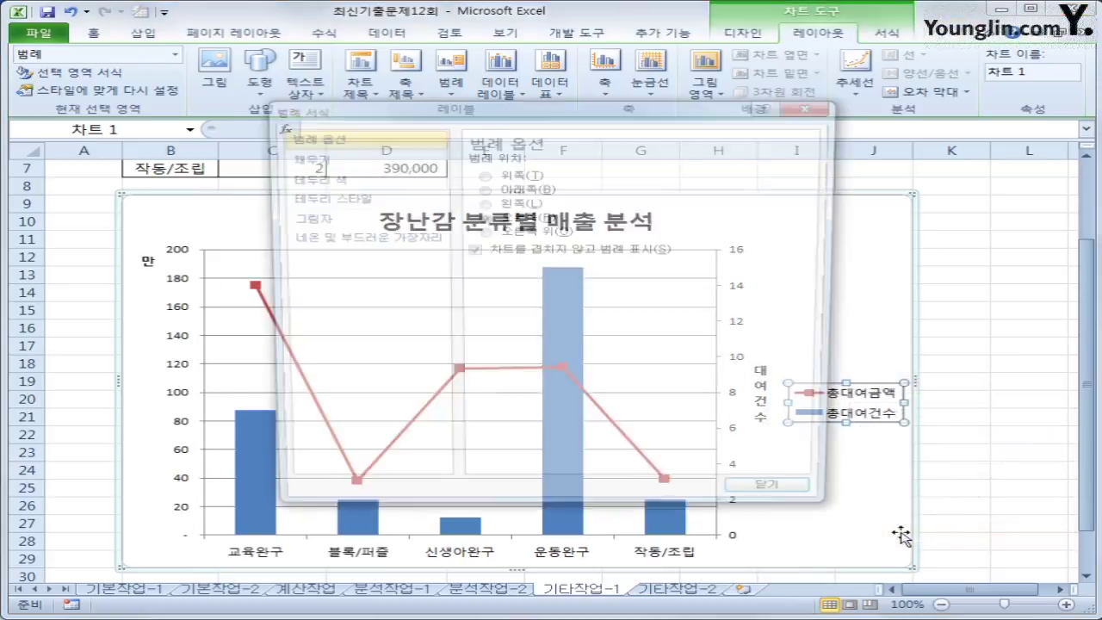
left_click(527, 187)
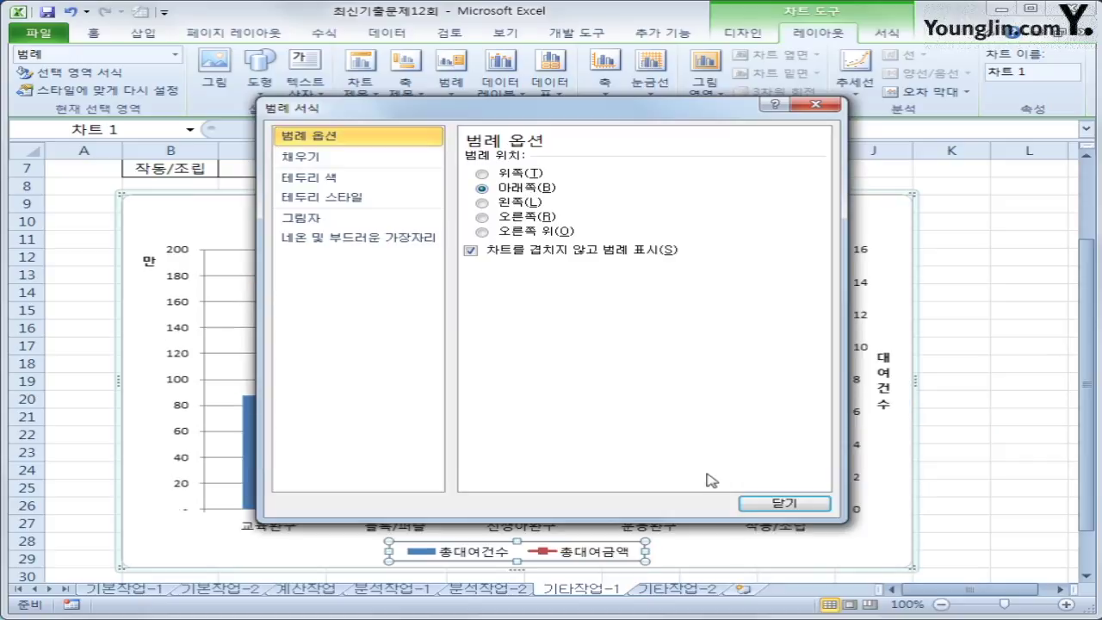
left_click(784, 504)
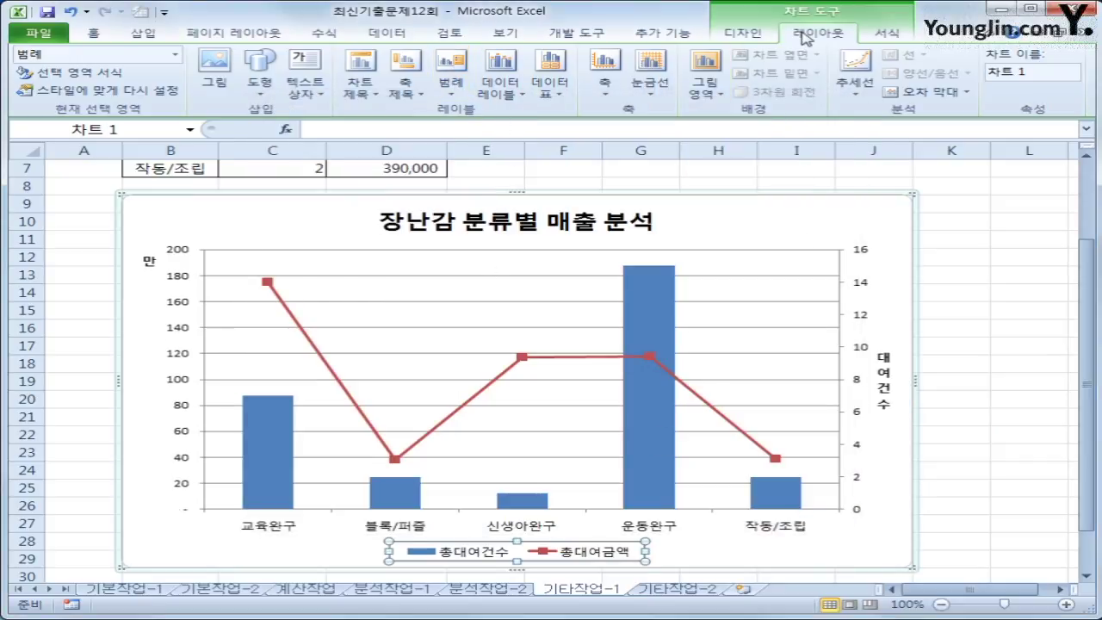
left_click(452, 84)
left_click(484, 289)
- Give the chart area border rounded corners (둥근 모서리)
left_click(251, 223)
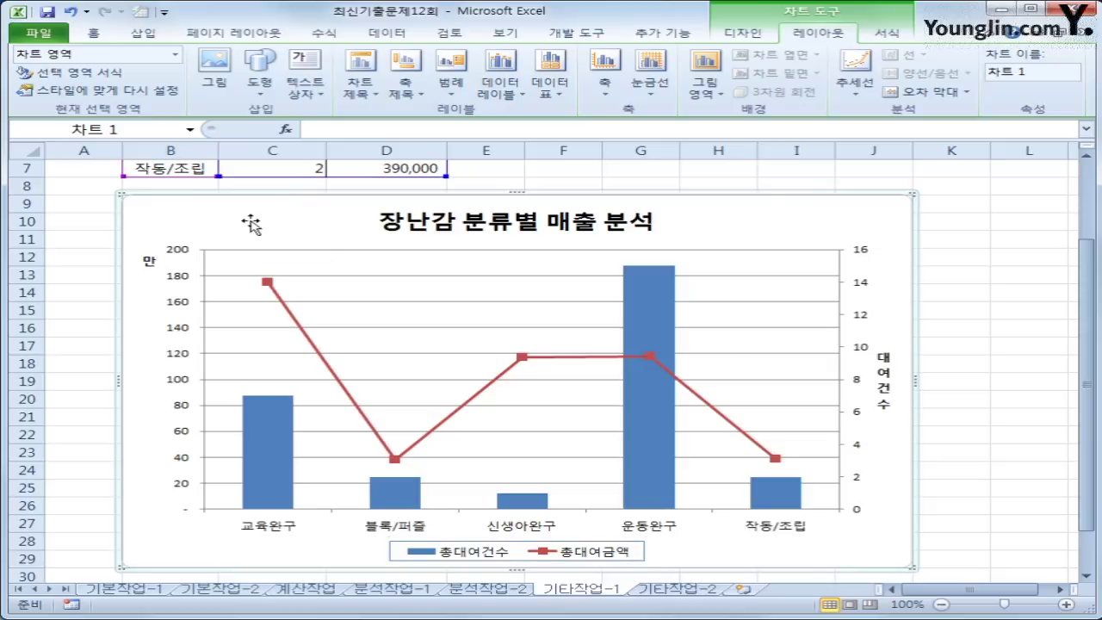
right_click(251, 222)
left_click(360, 541)
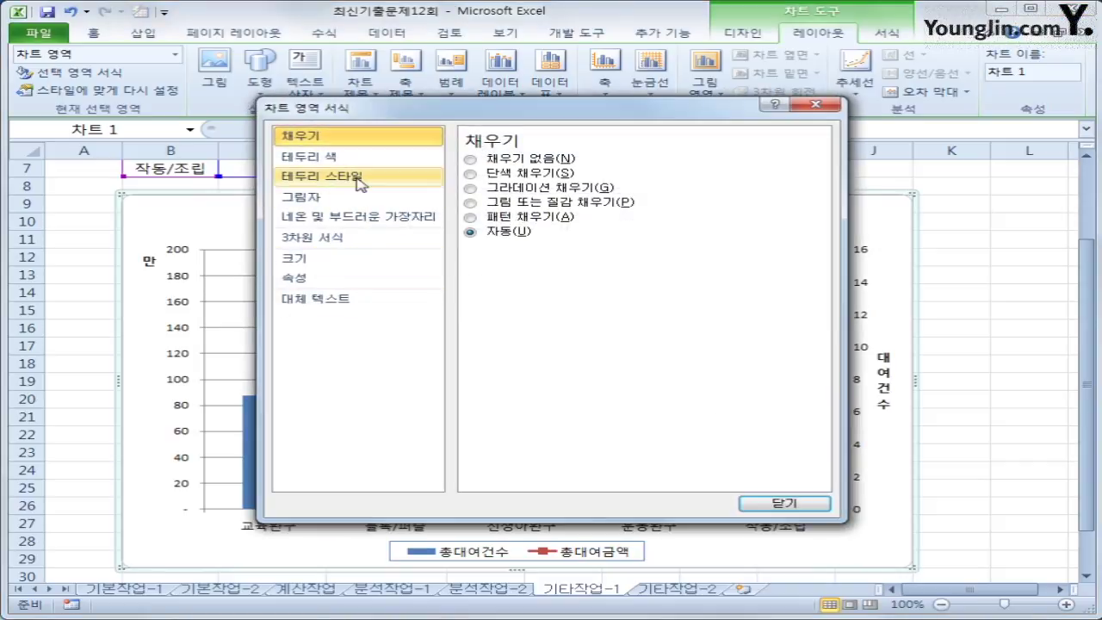
left_click(358, 179)
left_click(533, 322)
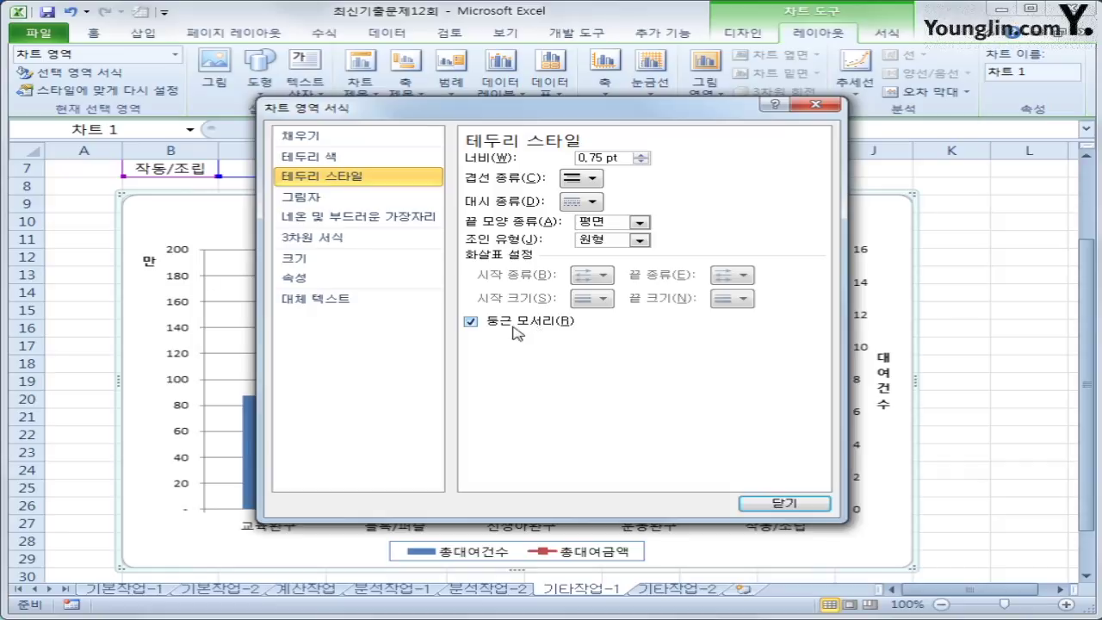
- Apply the first outer (바깥쪽) shadow preset, offset diagonally to the lower right, to the chart area
left_click(358, 203)
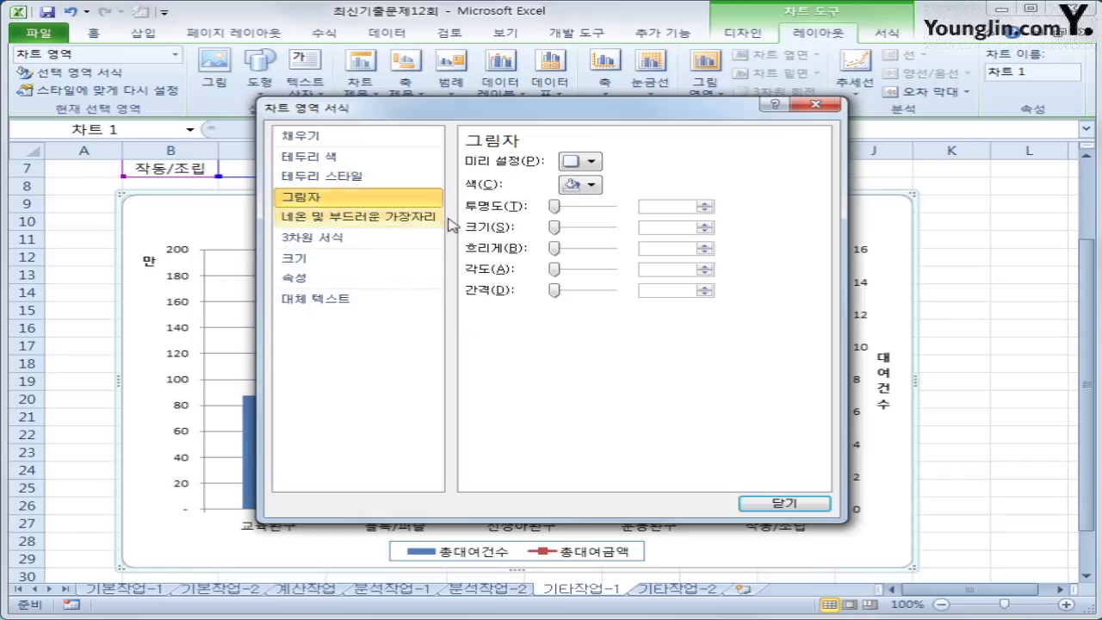
left_click(585, 161)
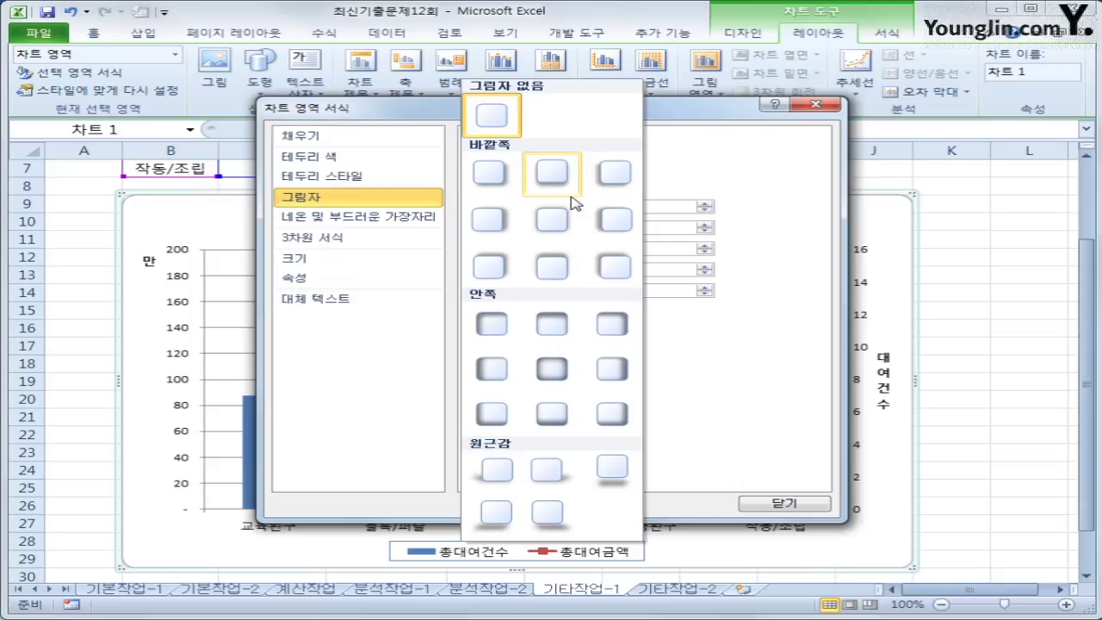
left_click(489, 177)
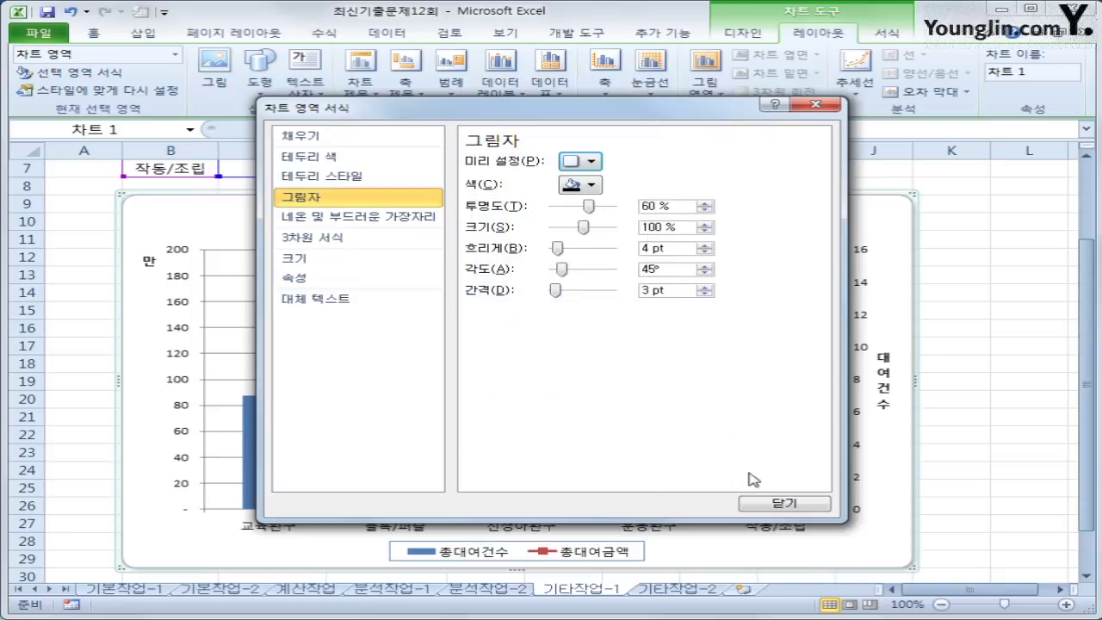
- Finish the chart area formatting and deselect the combination chart
left_click(770, 504)
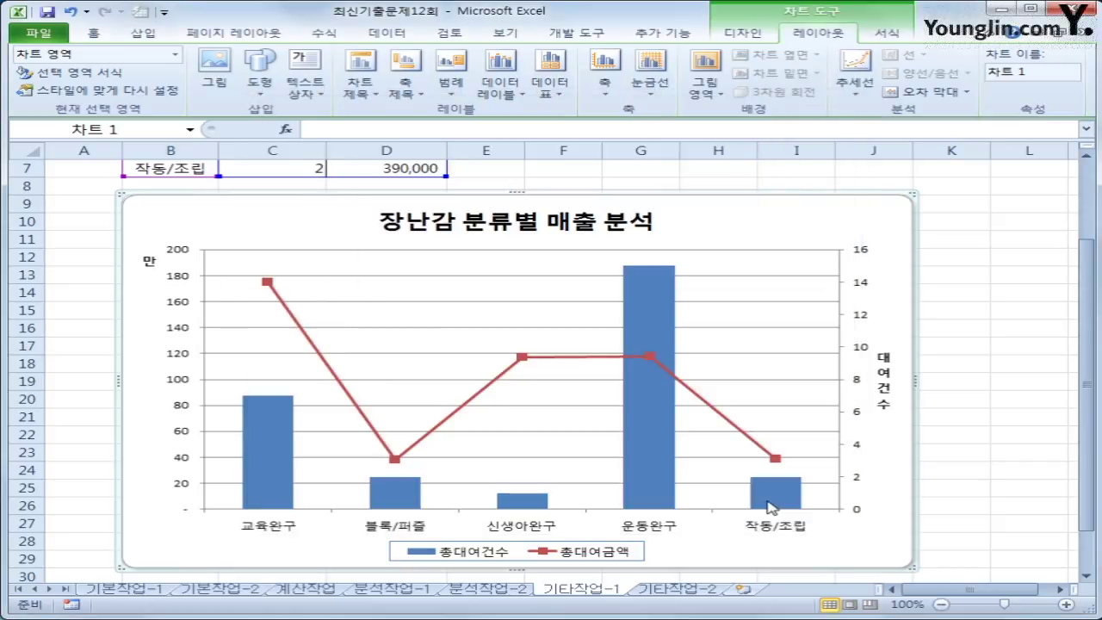
left_click(992, 538)
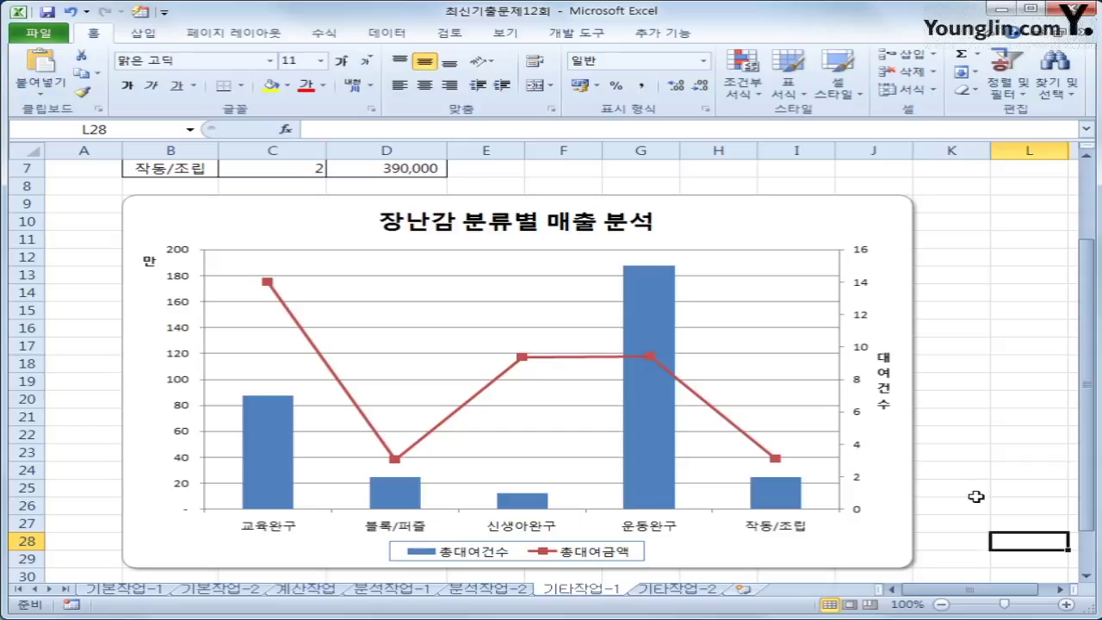
- On the 기타작업-2 sheet, turn on design mode and open the click procedure of the 장남감검색 button
left_click(685, 592)
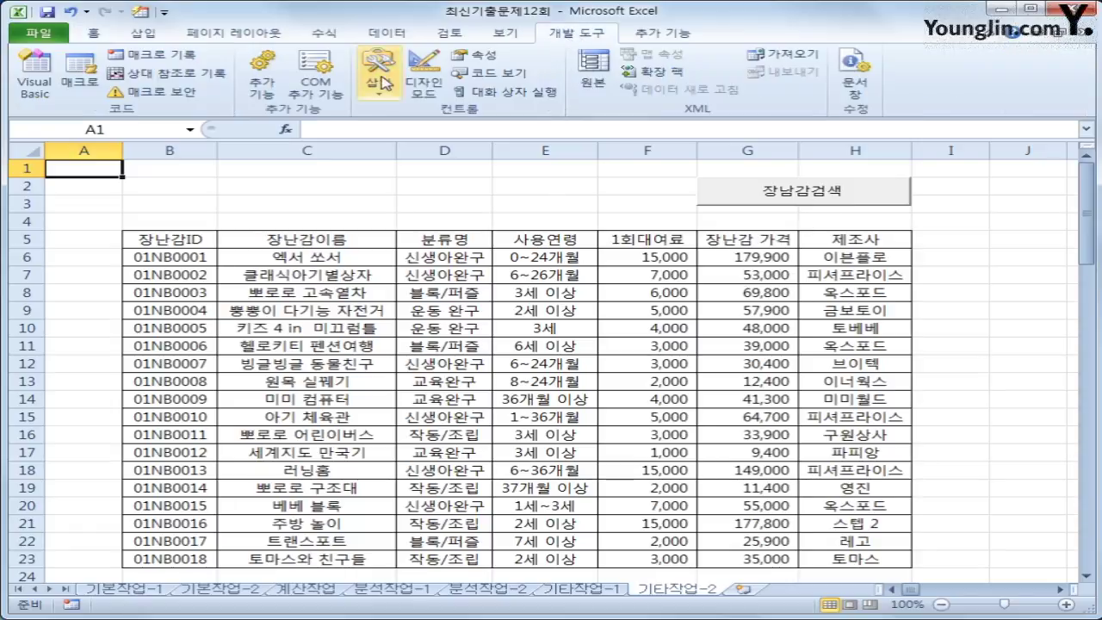
left_click(424, 75)
left_click(762, 203)
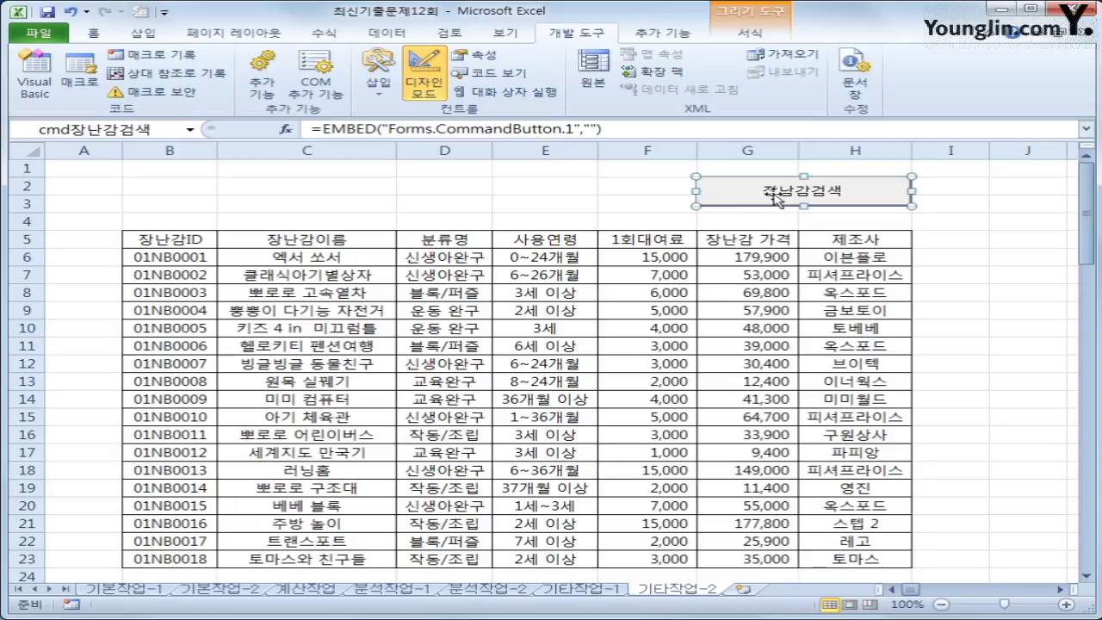
double_click(775, 197)
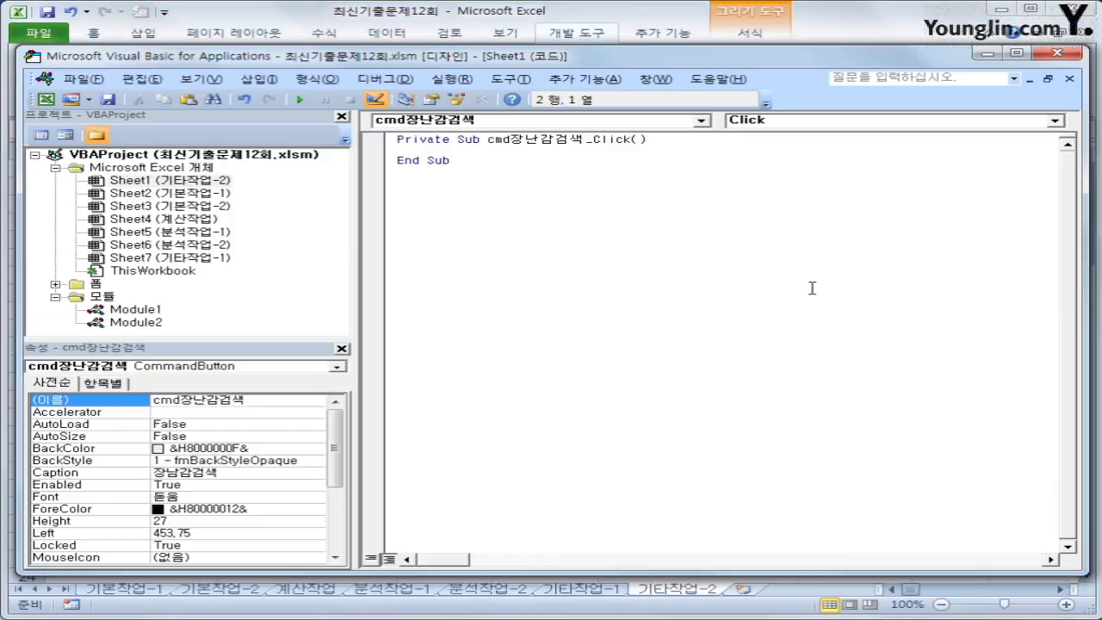
- Add the line 장난감검색화면.Show to the cmd장난감검색_Click procedure
type("장난감 ㄱ머")
key("BackSpace")
key("BackSpace")
key("BackSpace")
key("BackSpace")
type("검색할")
type("면.")
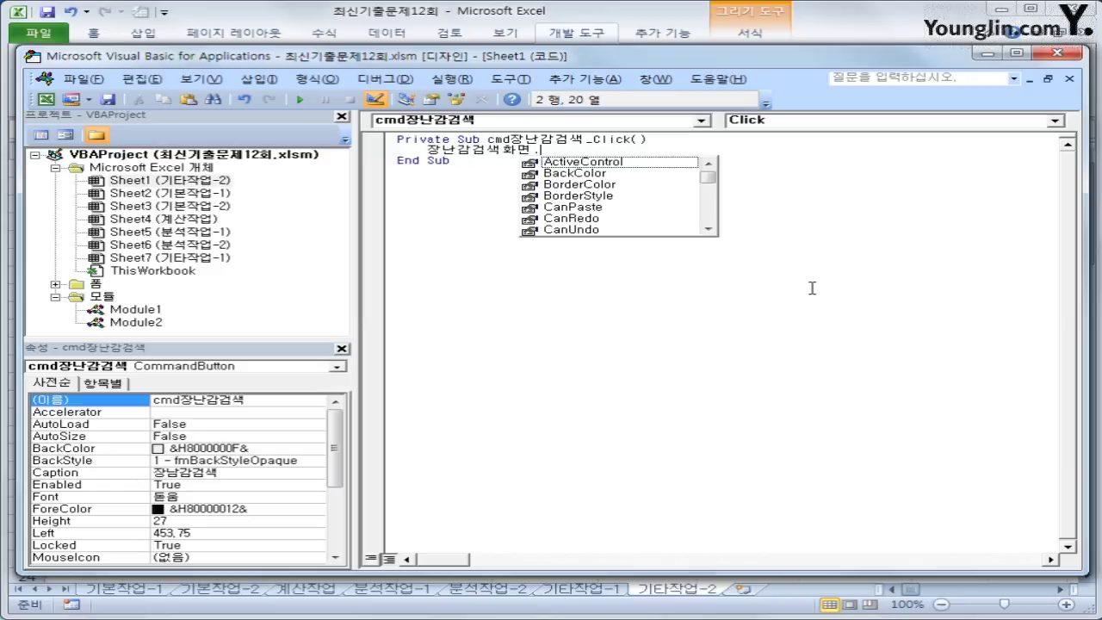
type("sh")
key("Tab")
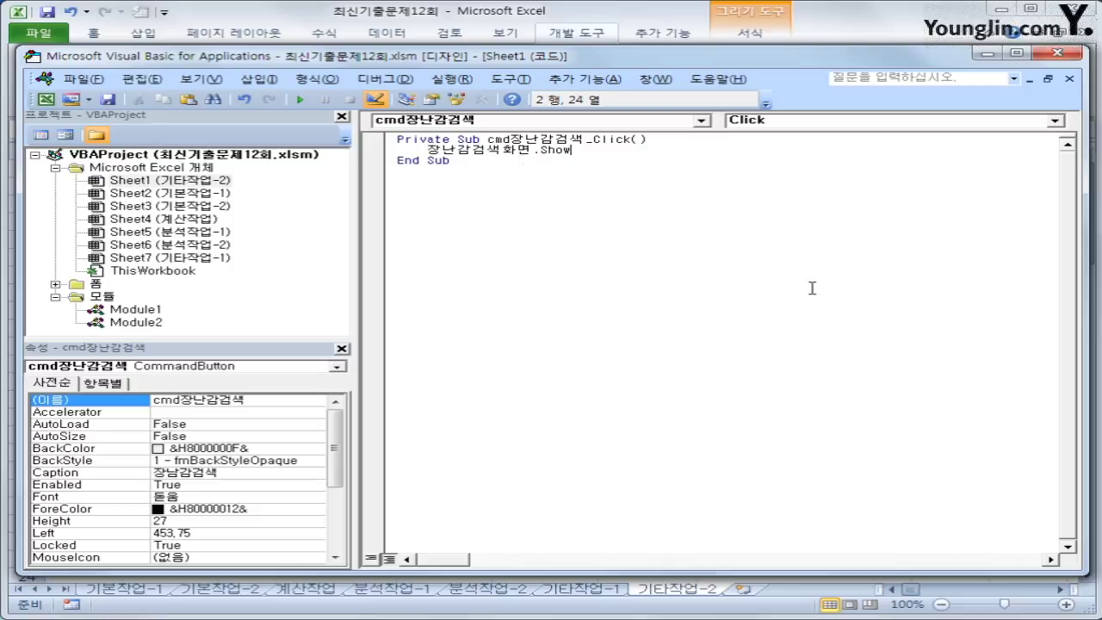
key("Down")
- Open the code of the 장난감검색화면 form and add a UserForm_Initialize procedure
left_click(55, 284)
left_click(113, 297)
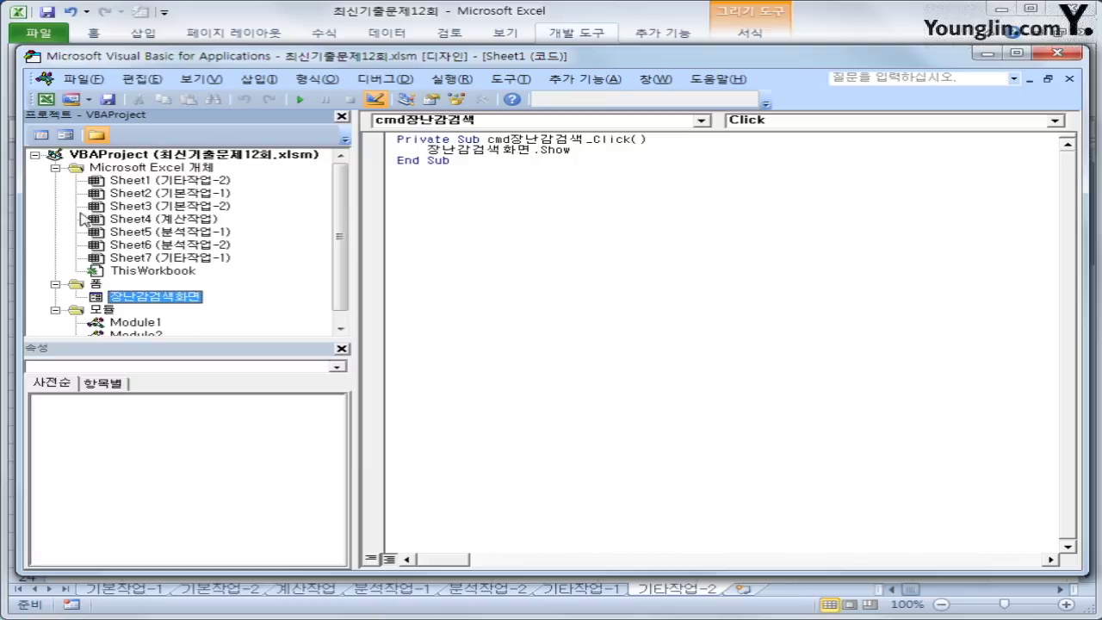
left_click(41, 135)
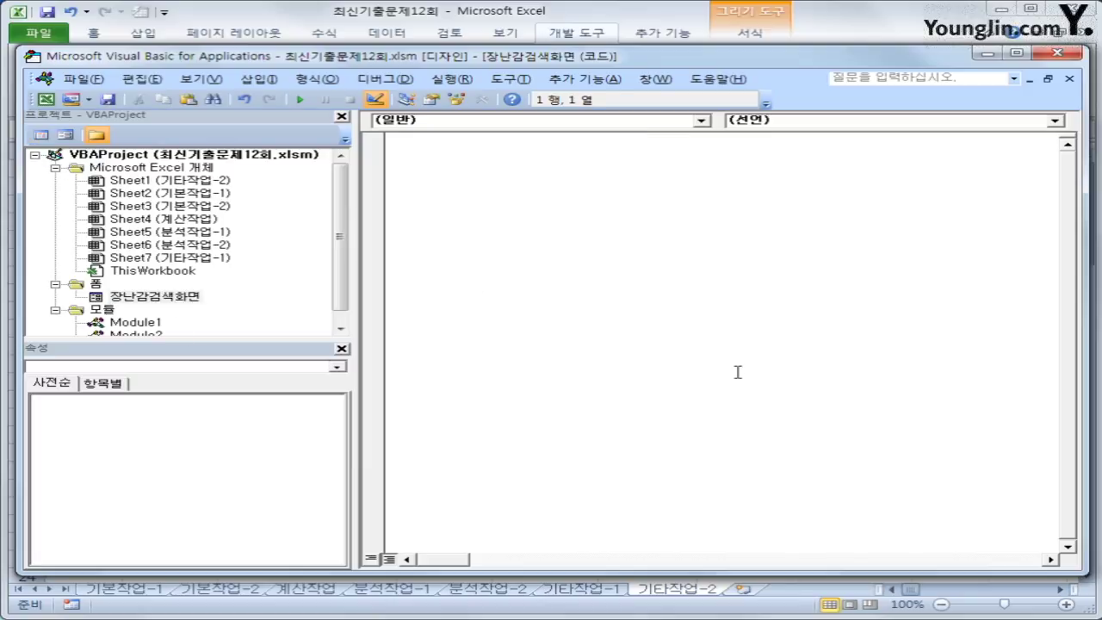
left_click(625, 123)
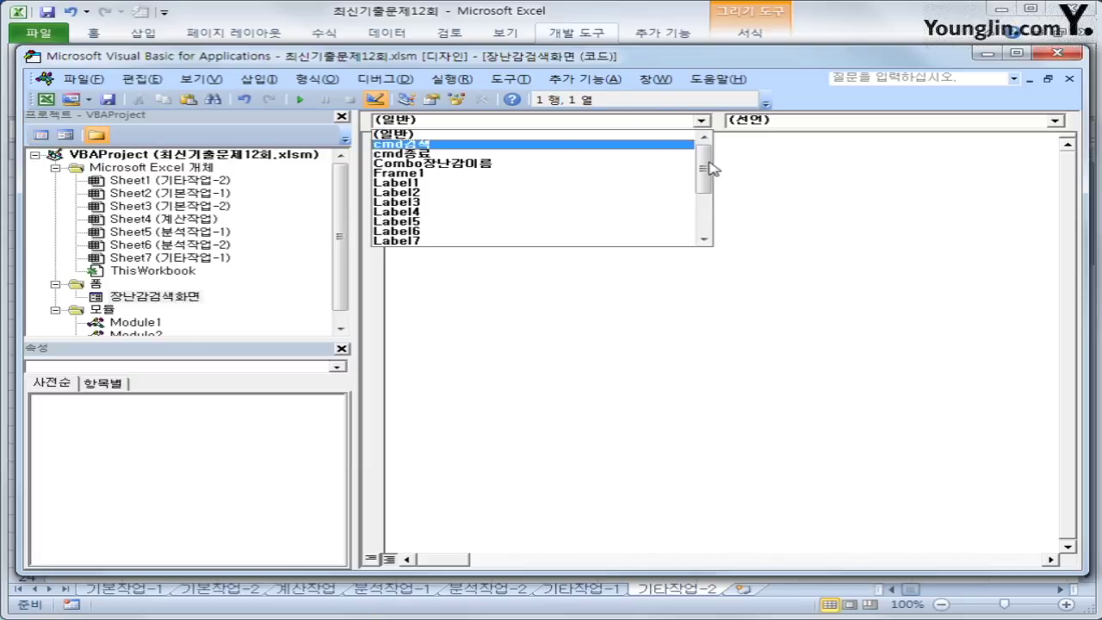
left_click_drag(706, 167, 708, 224)
left_click(627, 241)
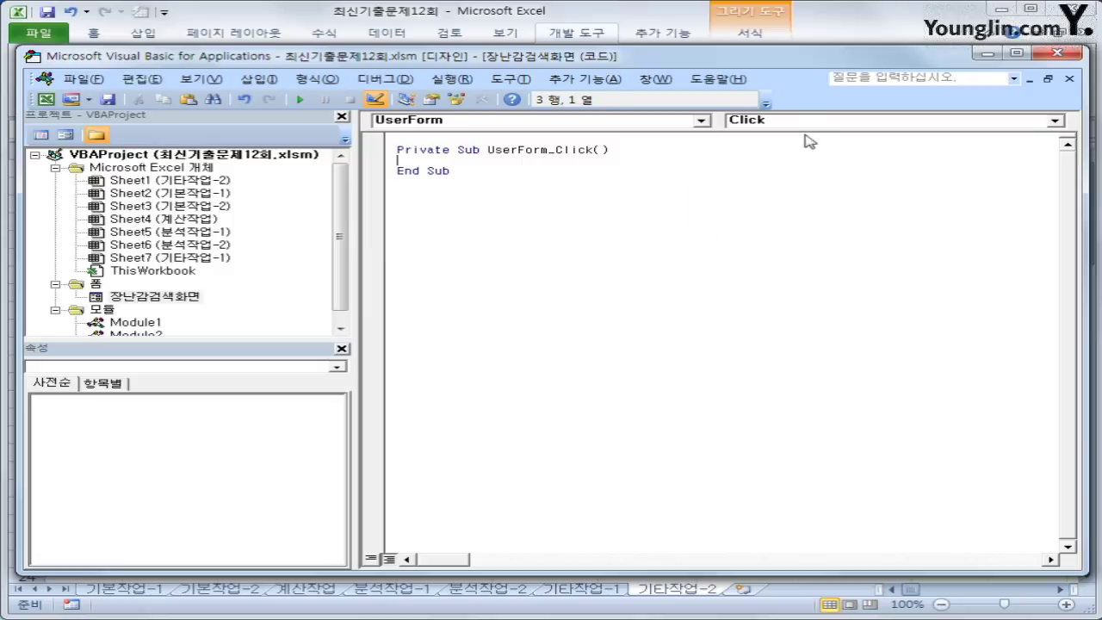
left_click(814, 125)
left_click(829, 172)
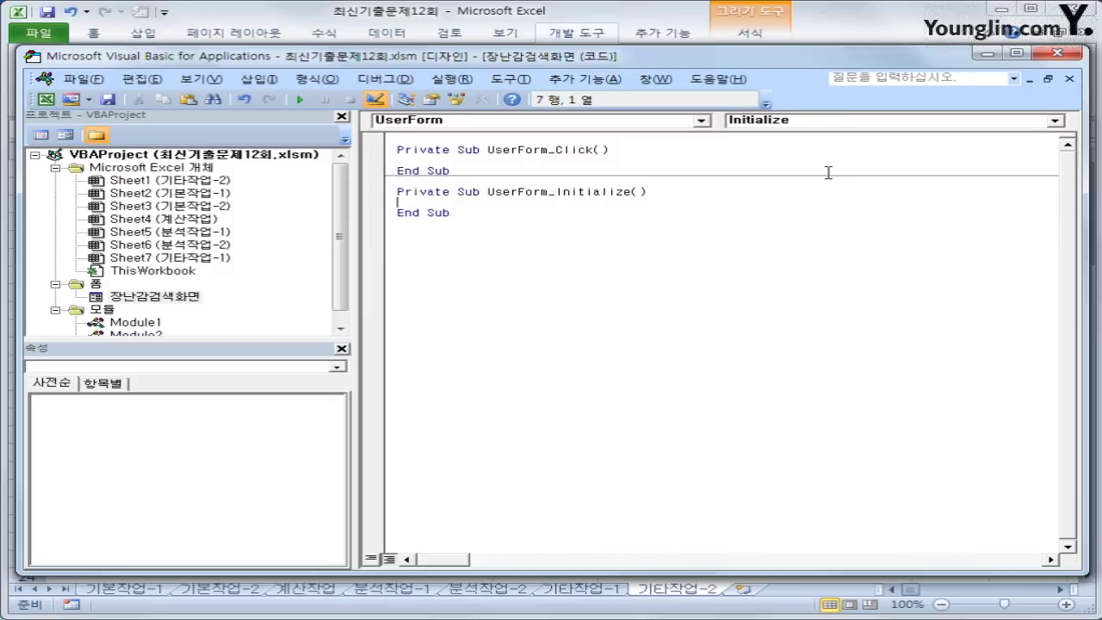
- In UserForm_Initialize, set Combo장난감이름.RowSource to "C6:C23"
key("Tab")
type("combo장")
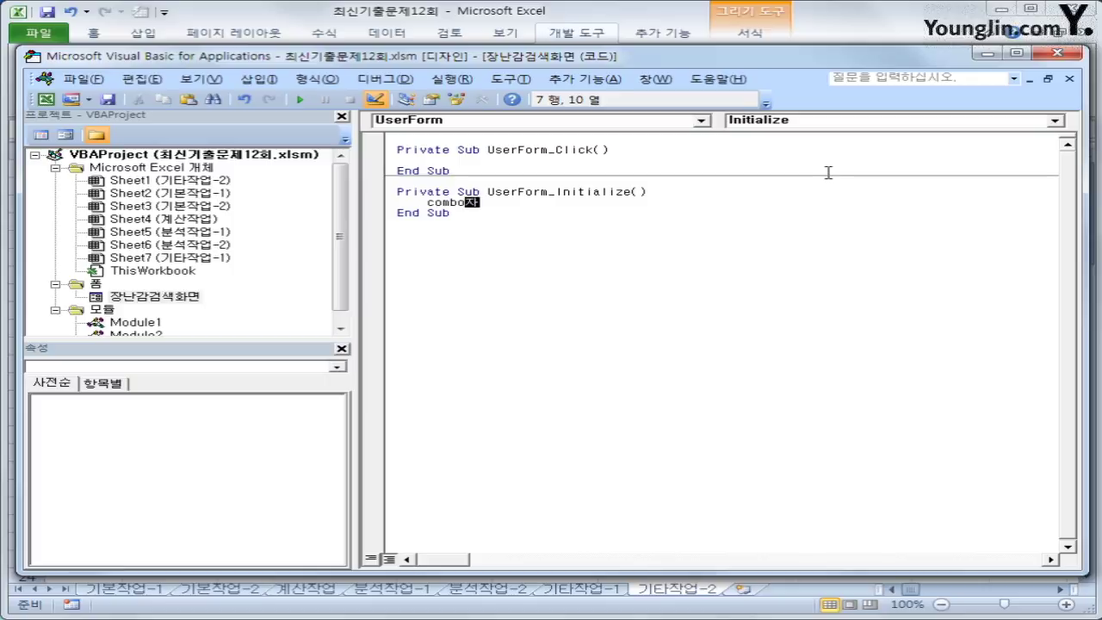
type("난감이름.ro")
key("BackSpace")
key("BackSpace")
key("BackSpace")
key("BackSpace")
key("BackSpace")
type("s")
type("난감이름")
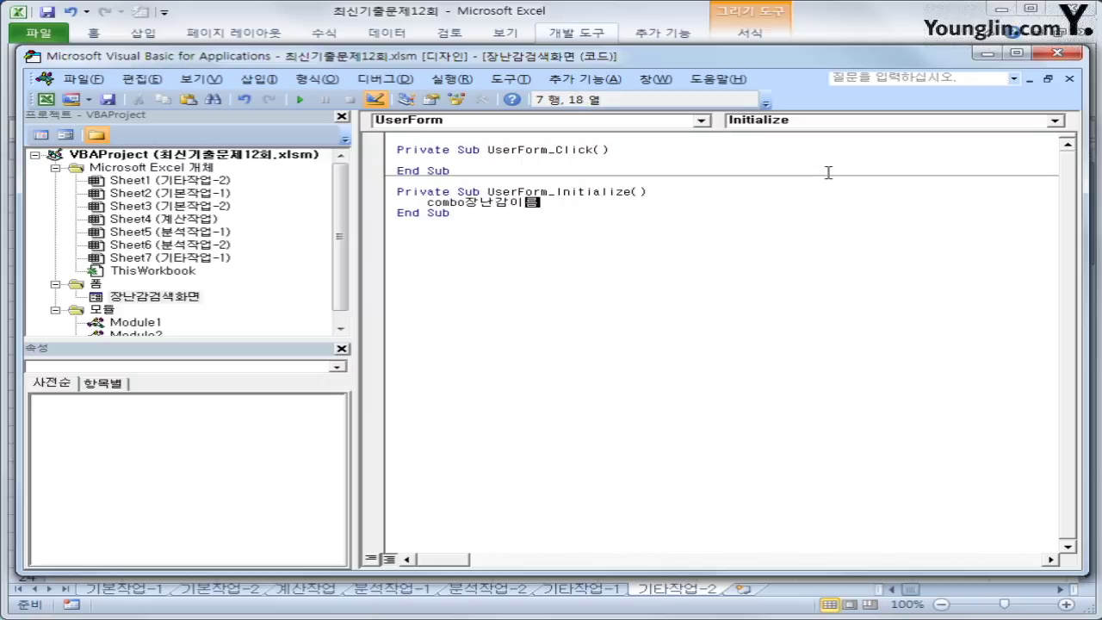
type(".RowSource ")
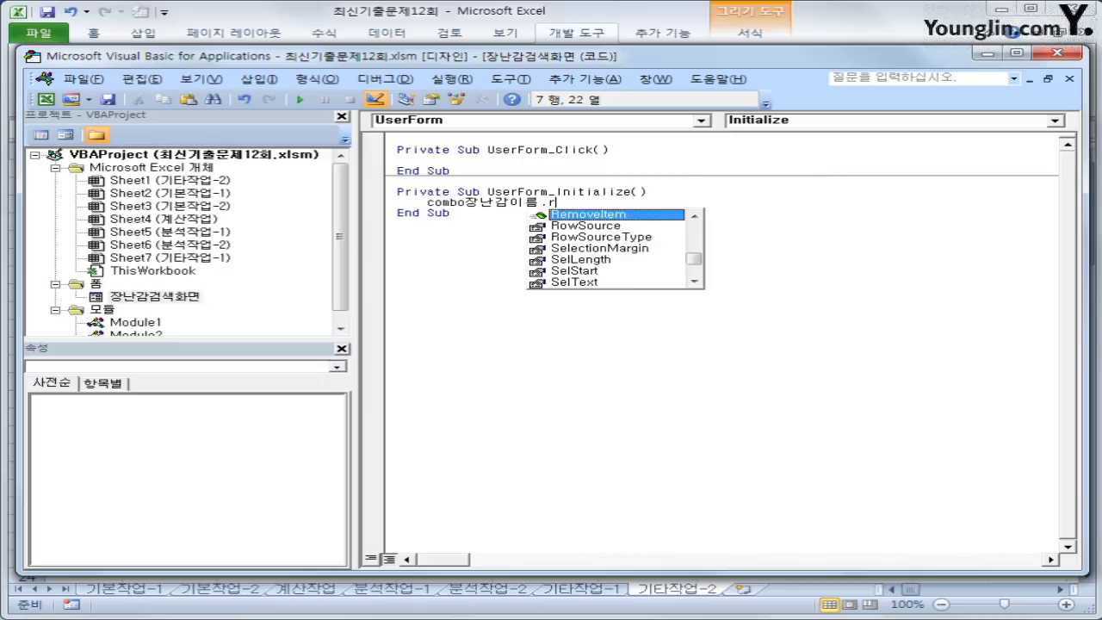
type("=\"")
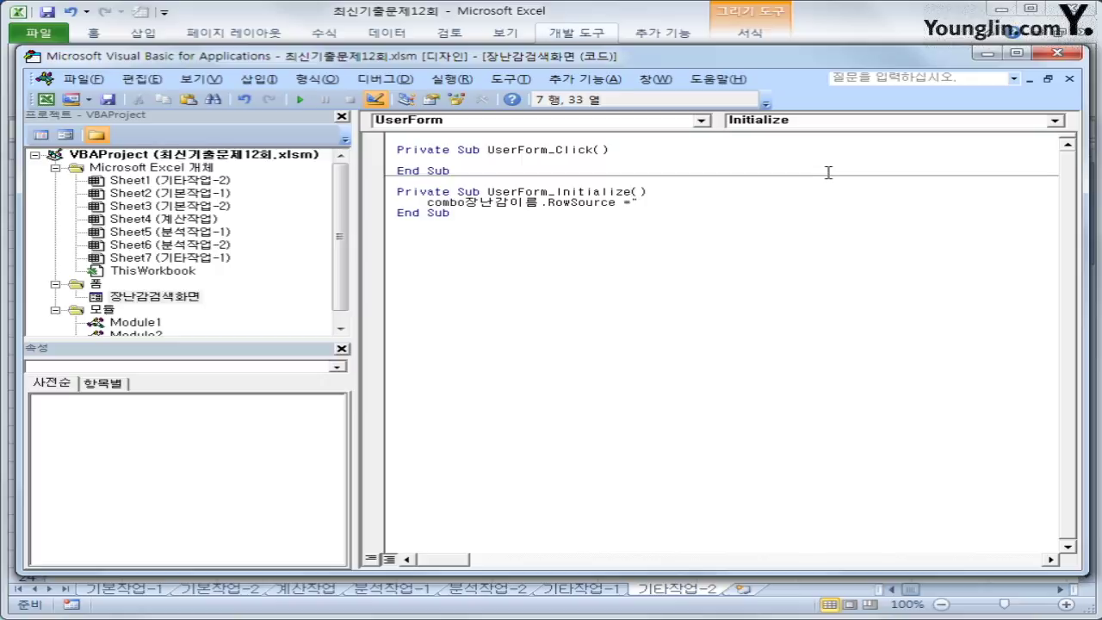
type("ㅊ6:")
key("BackSpace")
key("BackSpace")
key("BackSpace")
type("C6:C23\"")
key("Down")
left_click(661, 319)
- Create the cmd종료_Click procedure with the statement Unload Me
left_click(570, 122)
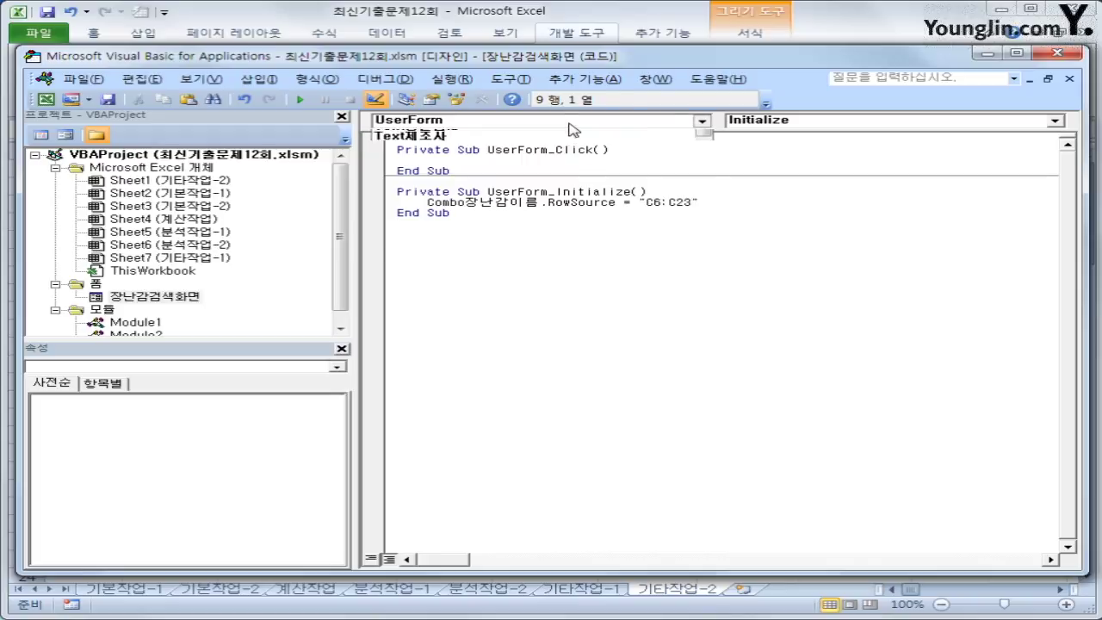
left_click_drag(708, 214, 708, 172)
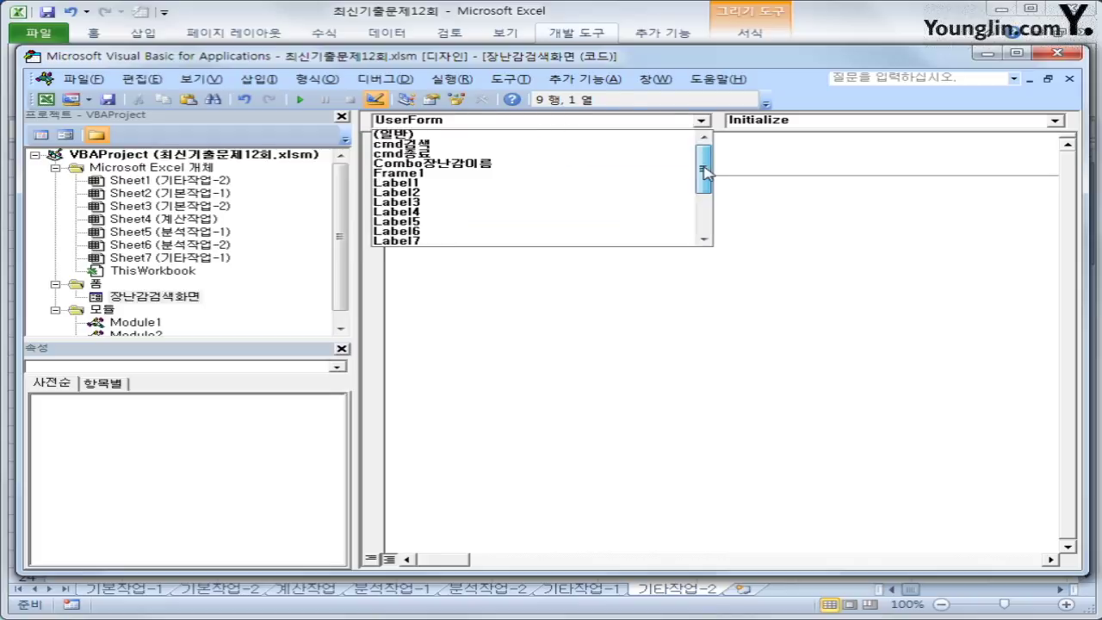
left_click(573, 160)
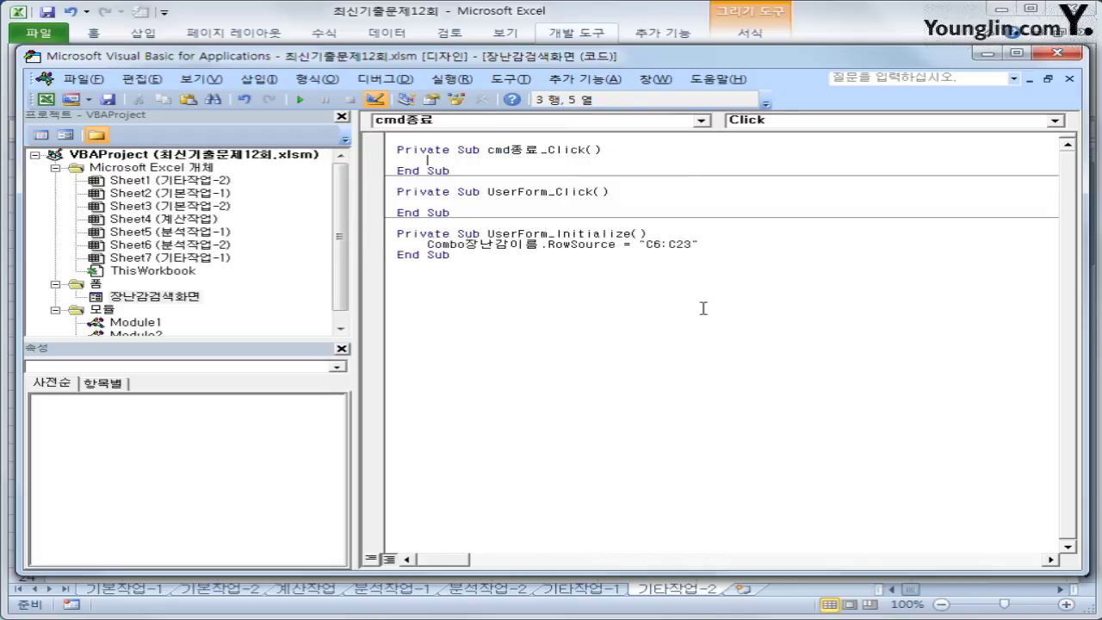
type("unload me")
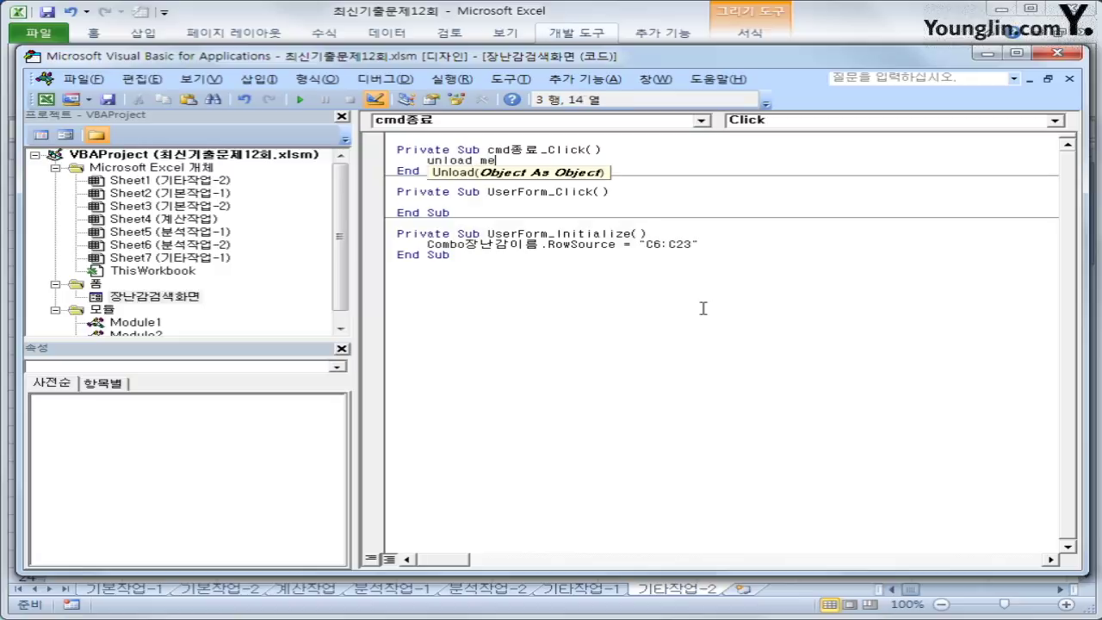
key("Down")
left_click(702, 307)
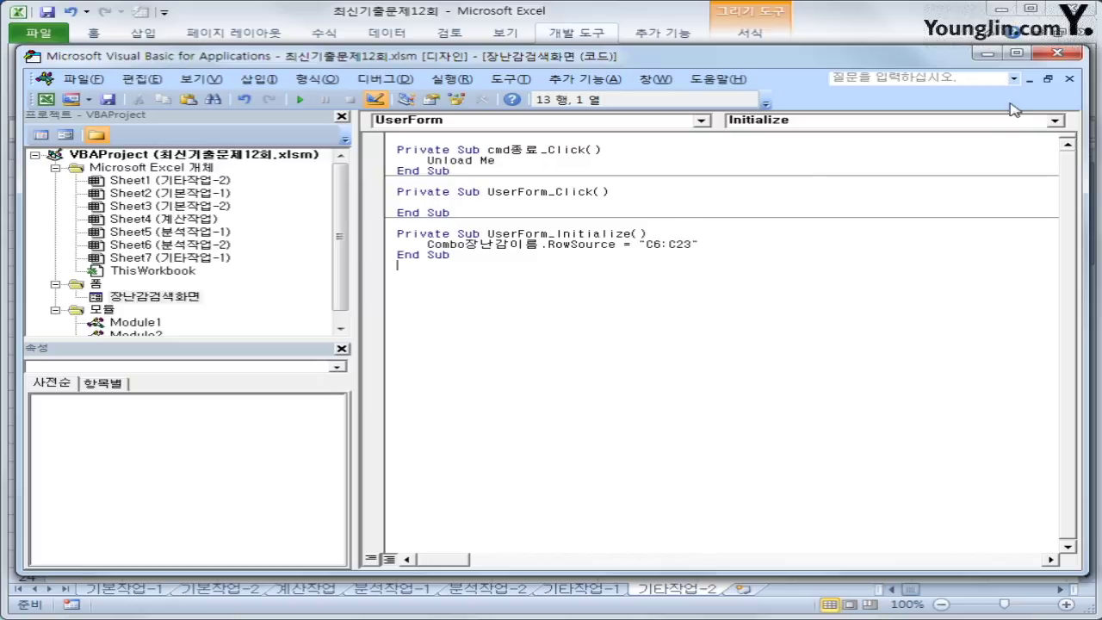
- Leave the code editor and design mode, and launch the 장난감검색화면 form from the sheet's 장남감검색 button
left_click(1058, 53)
left_click(424, 77)
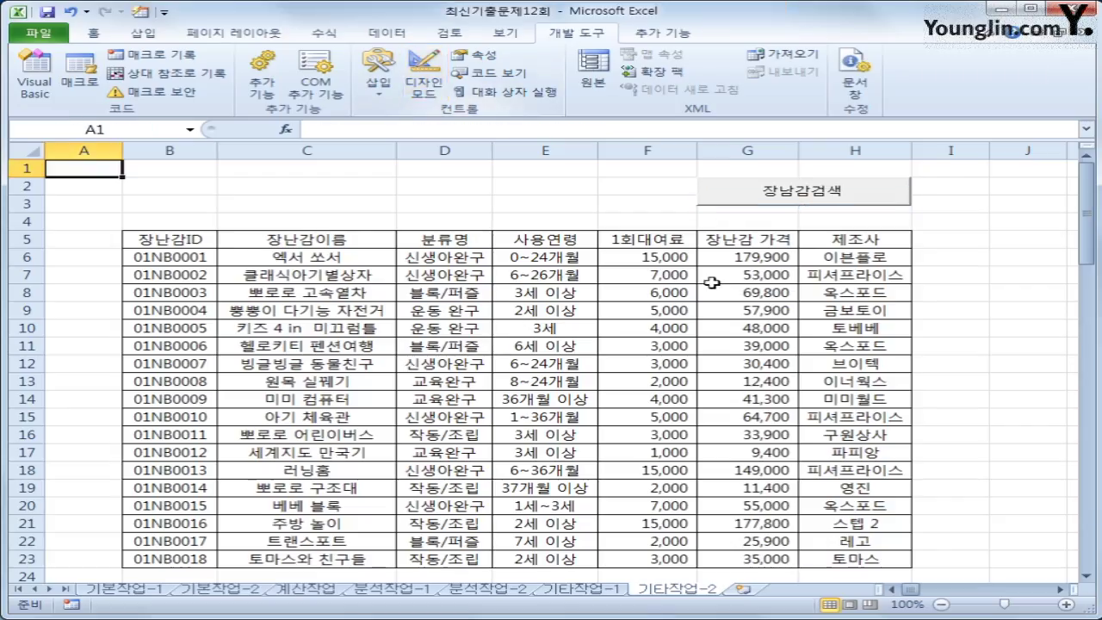
left_click(771, 198)
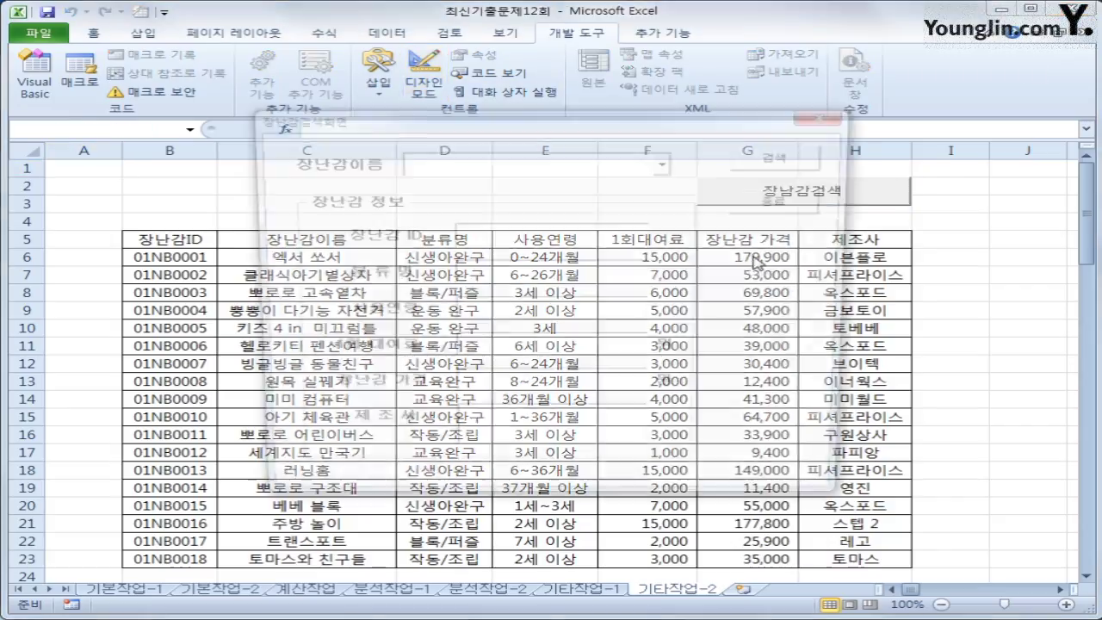
left_click_drag(641, 125, 672, 109)
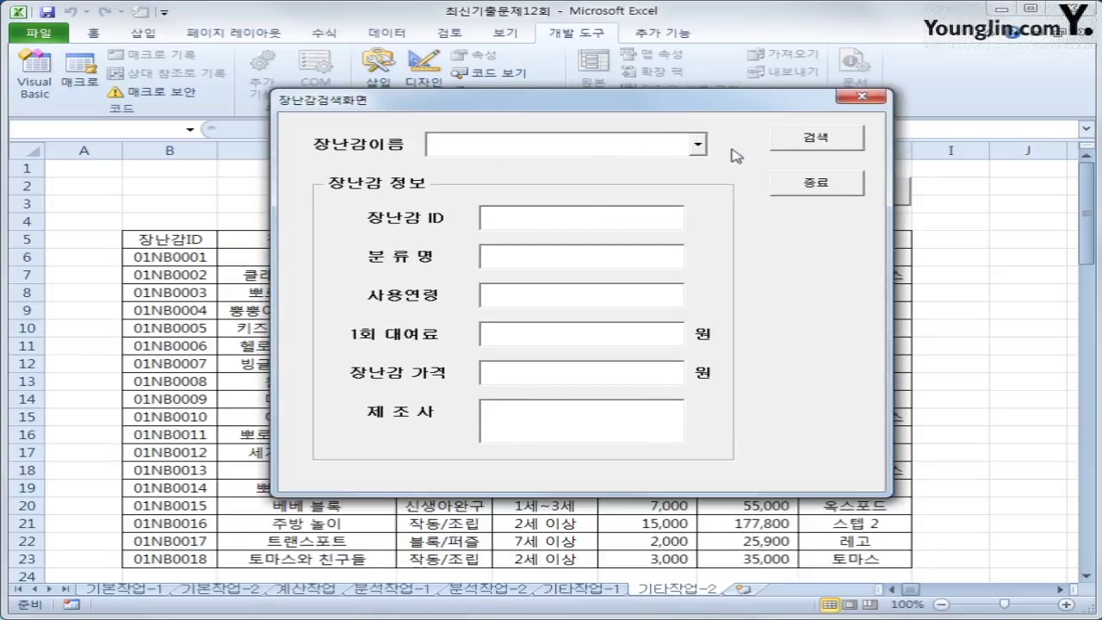
- Test the form by choosing 엑서 쏘서 as 장난감이름, running 검색, and closing the form with 종료
left_click(699, 145)
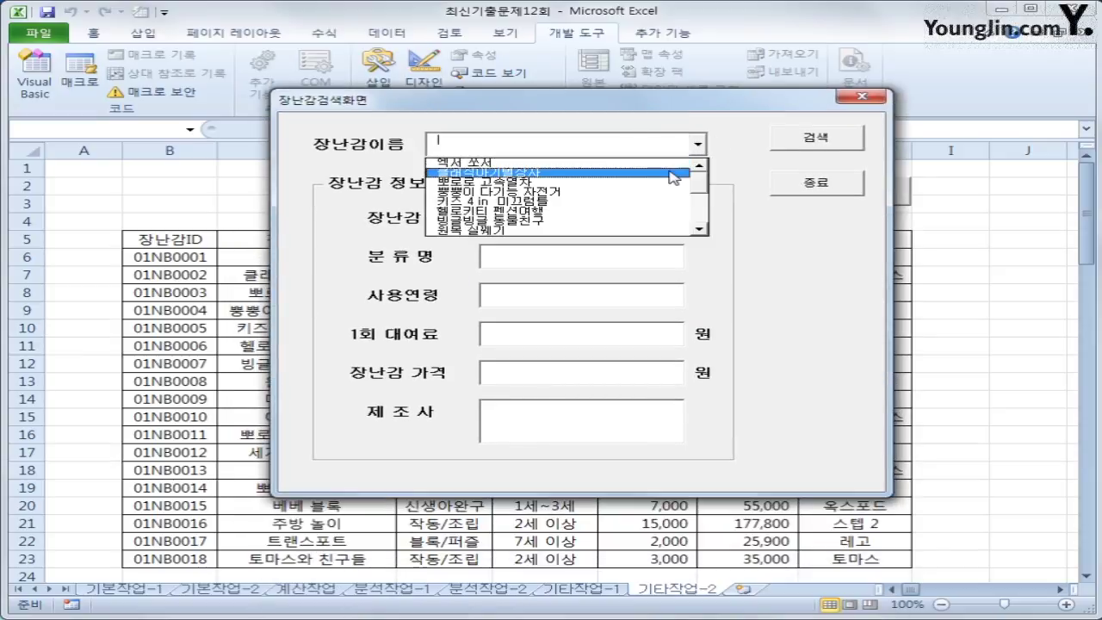
left_click(676, 172)
left_click(780, 145)
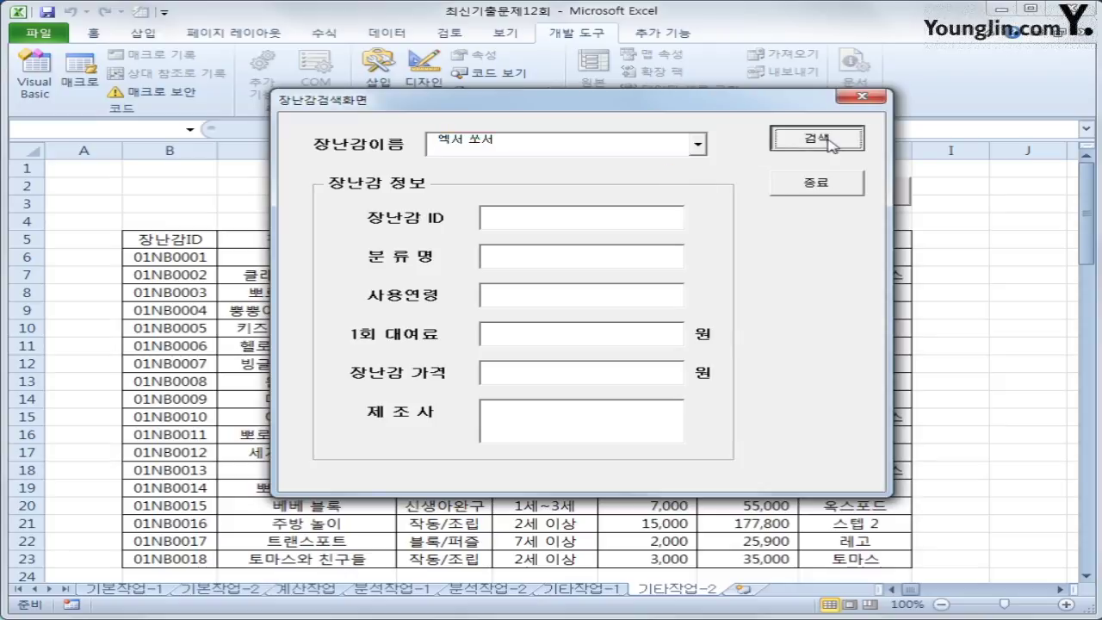
left_click(548, 218)
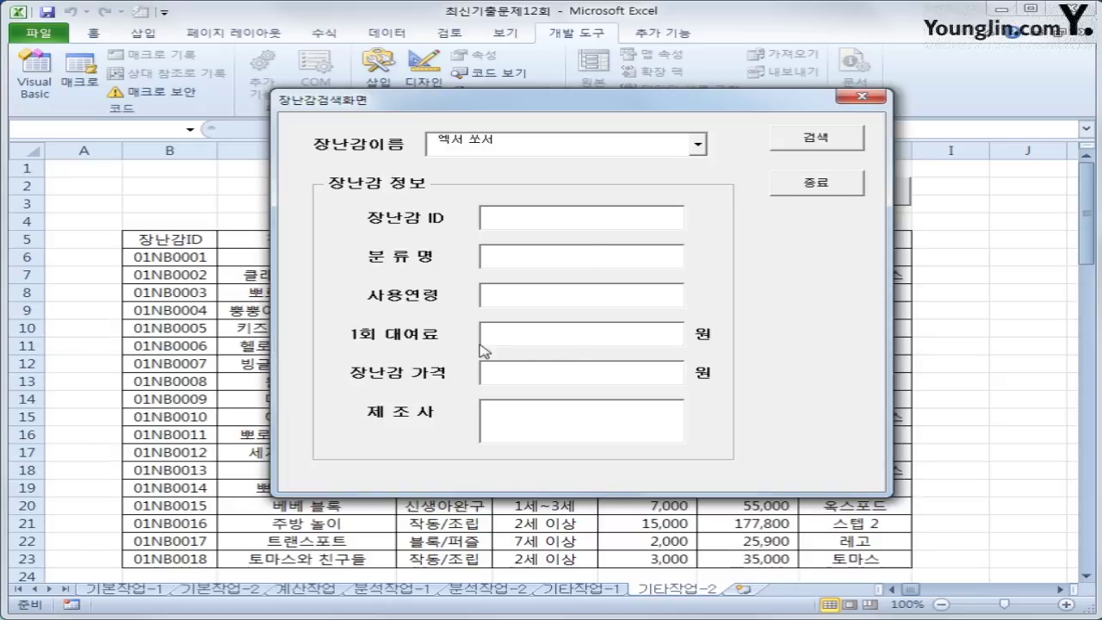
left_click(839, 182)
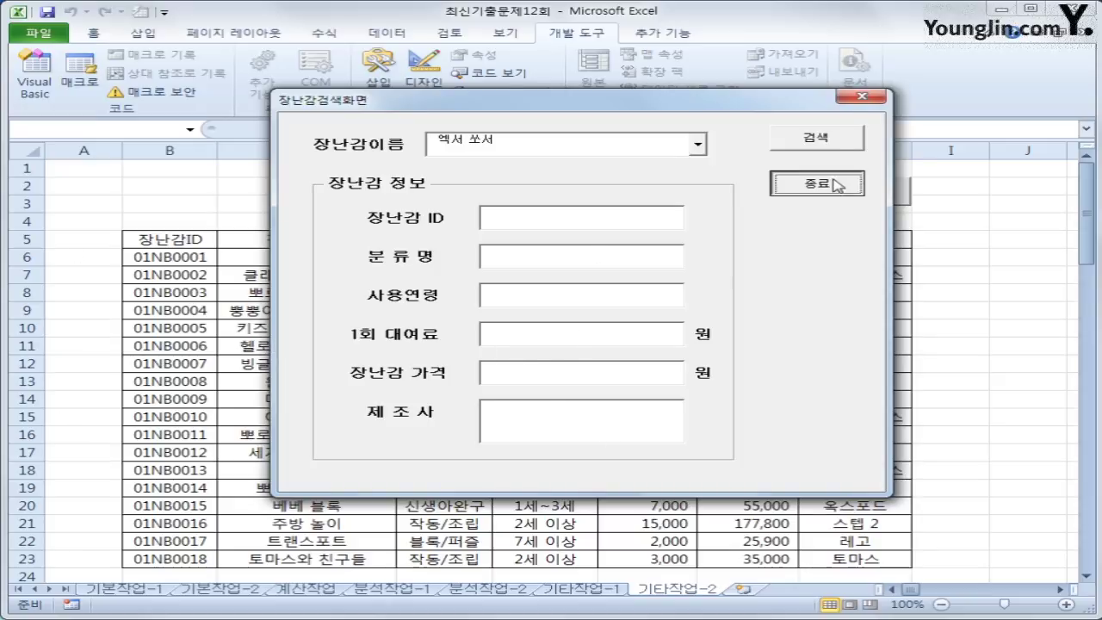
- Examine how the entries in the form's 장난감이름 list correspond to the table rows, starting with B6:H6
left_click(194, 240)
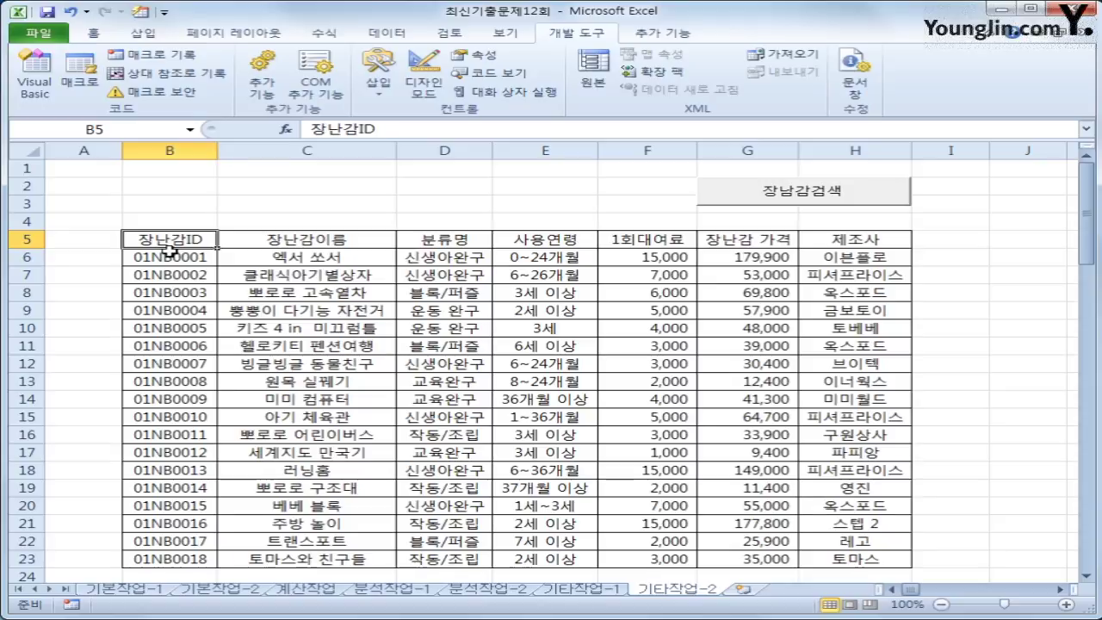
left_click(840, 193)
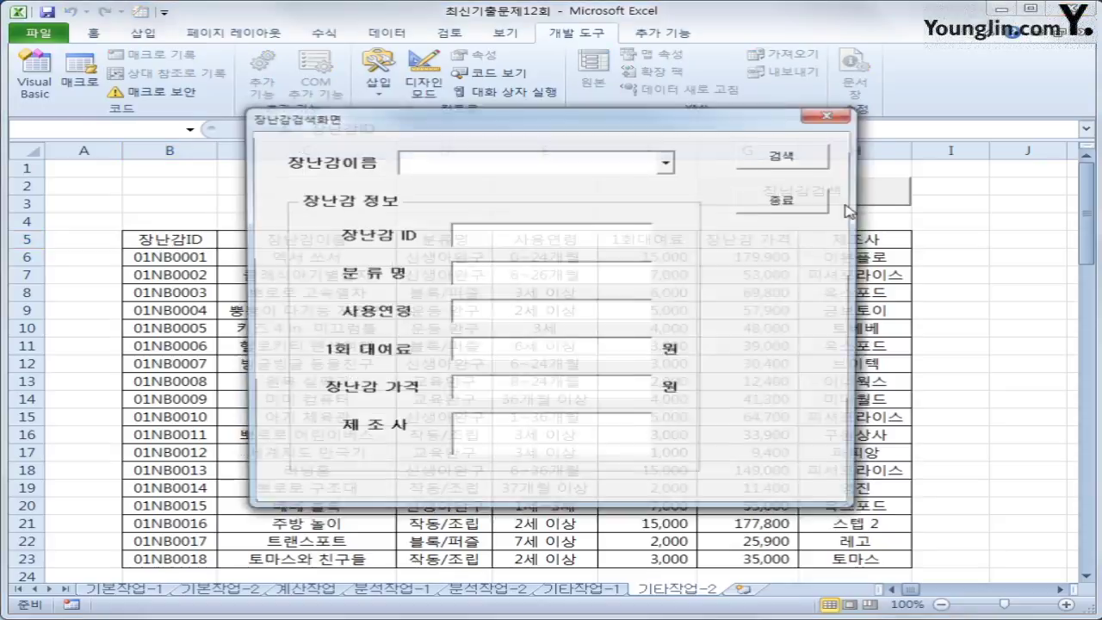
left_click(668, 162)
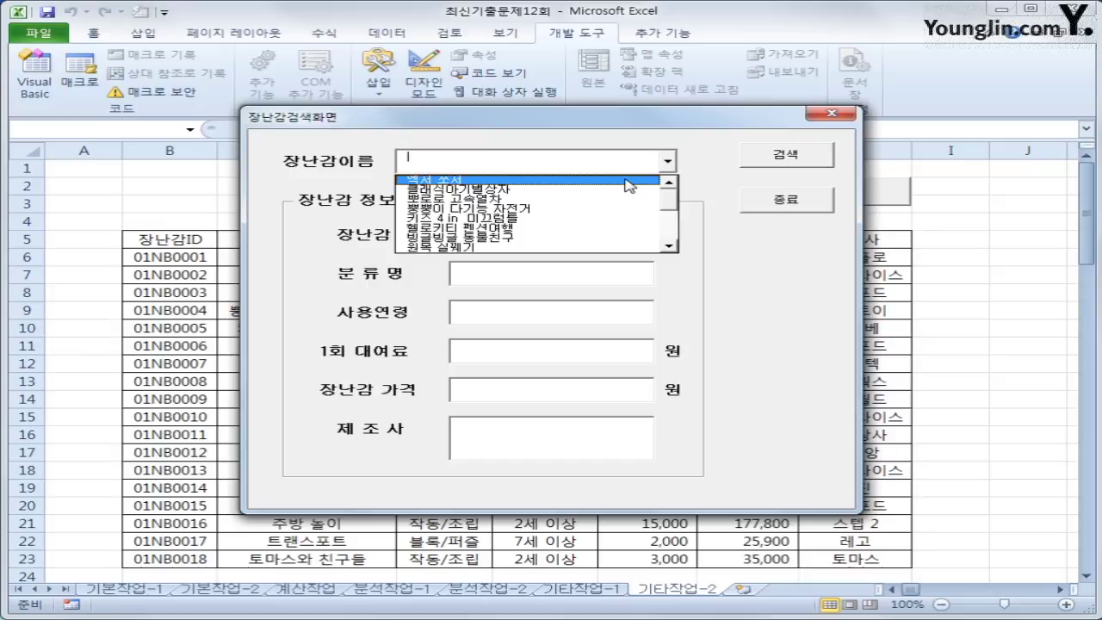
left_click(819, 198)
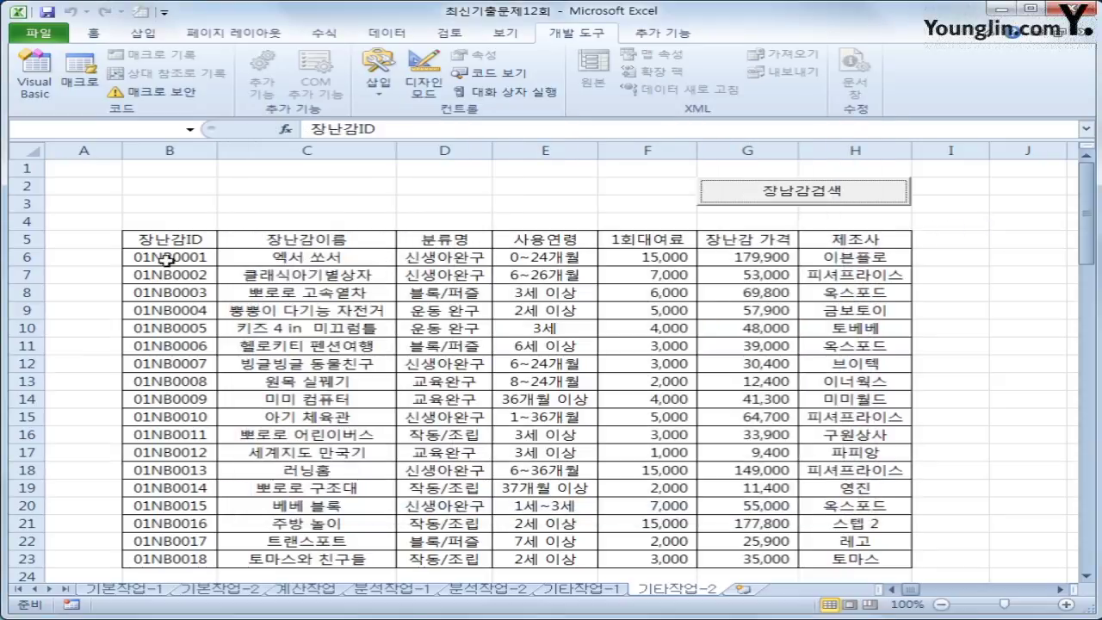
left_click_drag(166, 258, 836, 258)
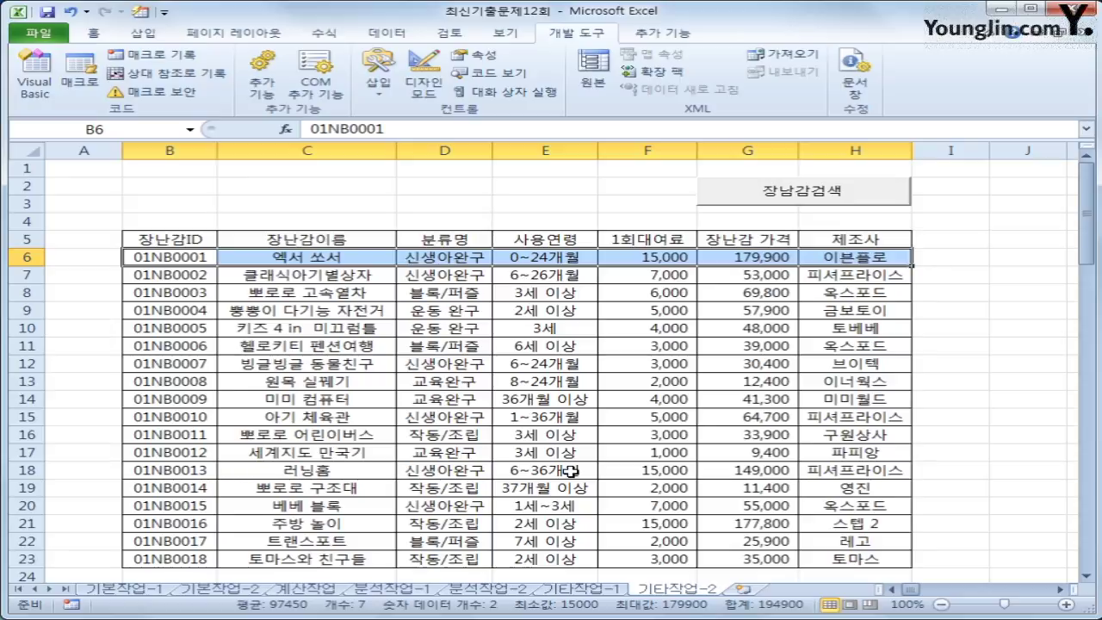
left_click(175, 255)
left_click_drag(176, 255, 836, 258)
left_click(731, 198)
left_click(668, 161)
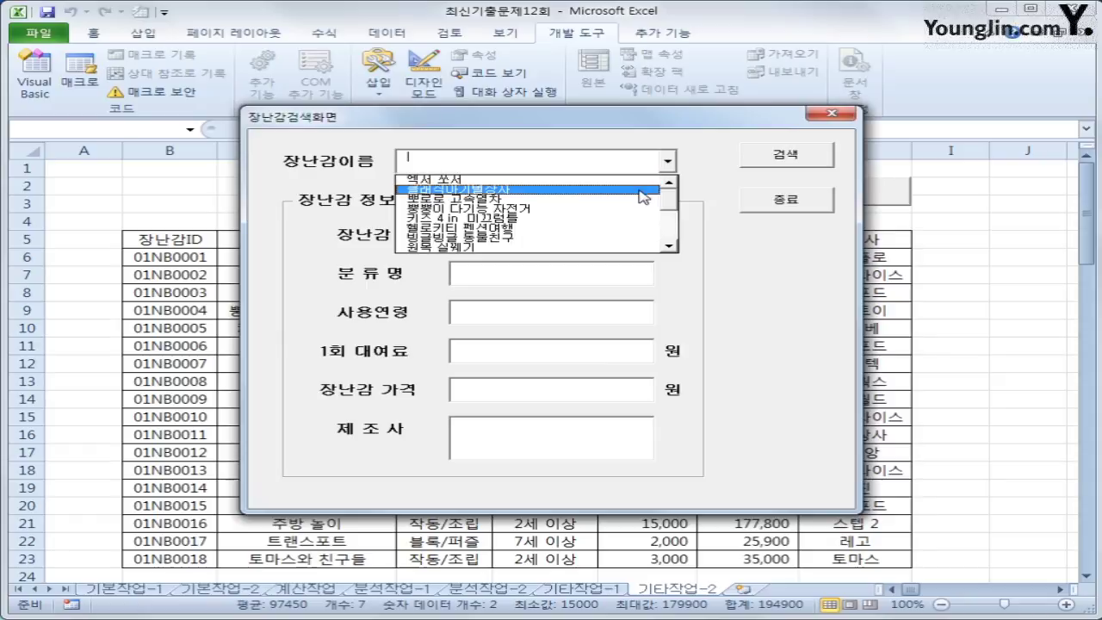
left_click(801, 203)
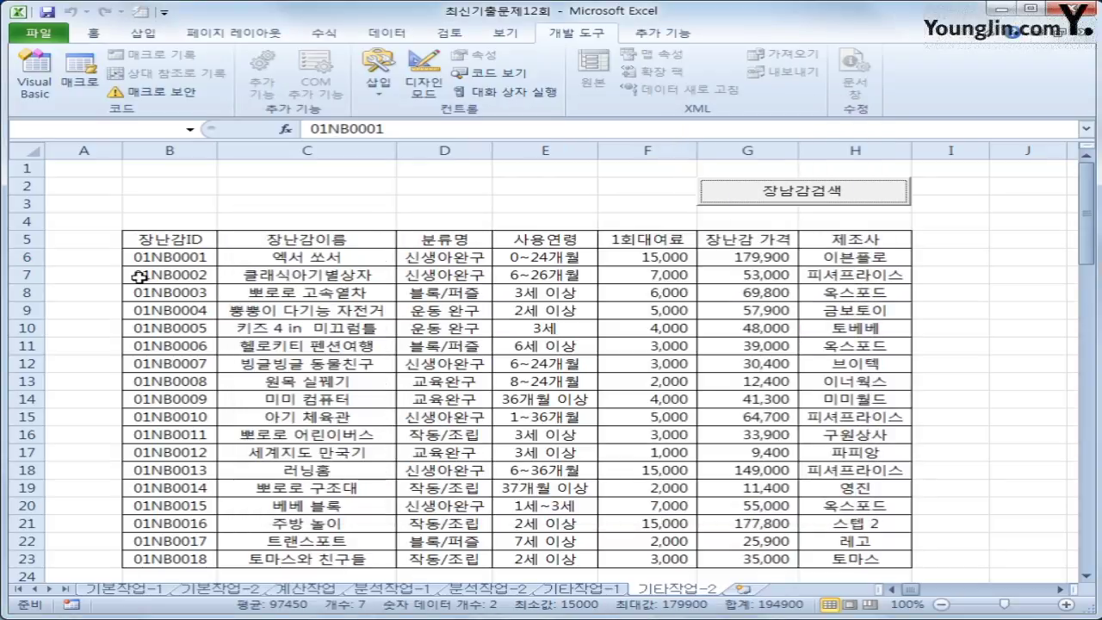
- Examine how the toy table's rows and columns, starting at B7:H7 and column B, correspond to sheet row and column numbers
left_click_drag(137, 277, 842, 277)
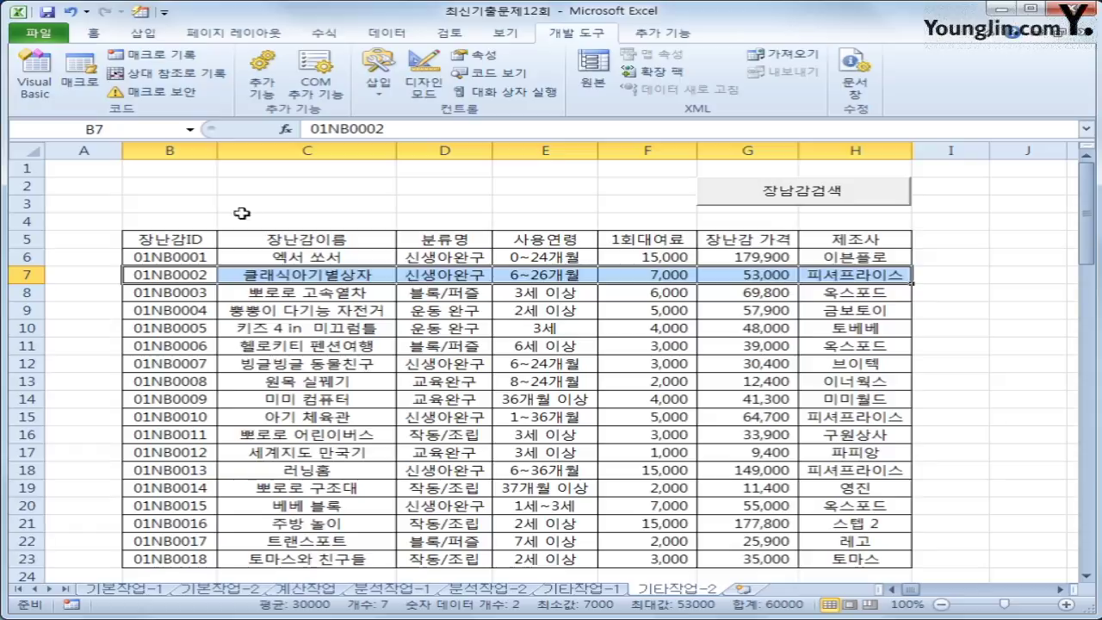
left_click(172, 151)
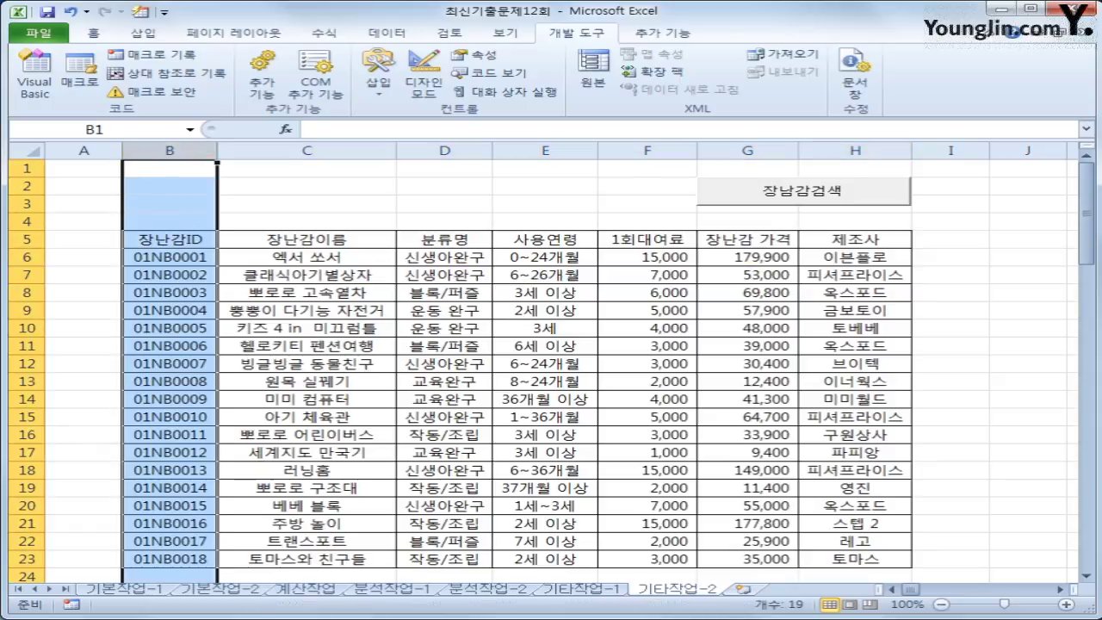
key("ctrl+2")
left_click_drag(165, 176, 205, 192)
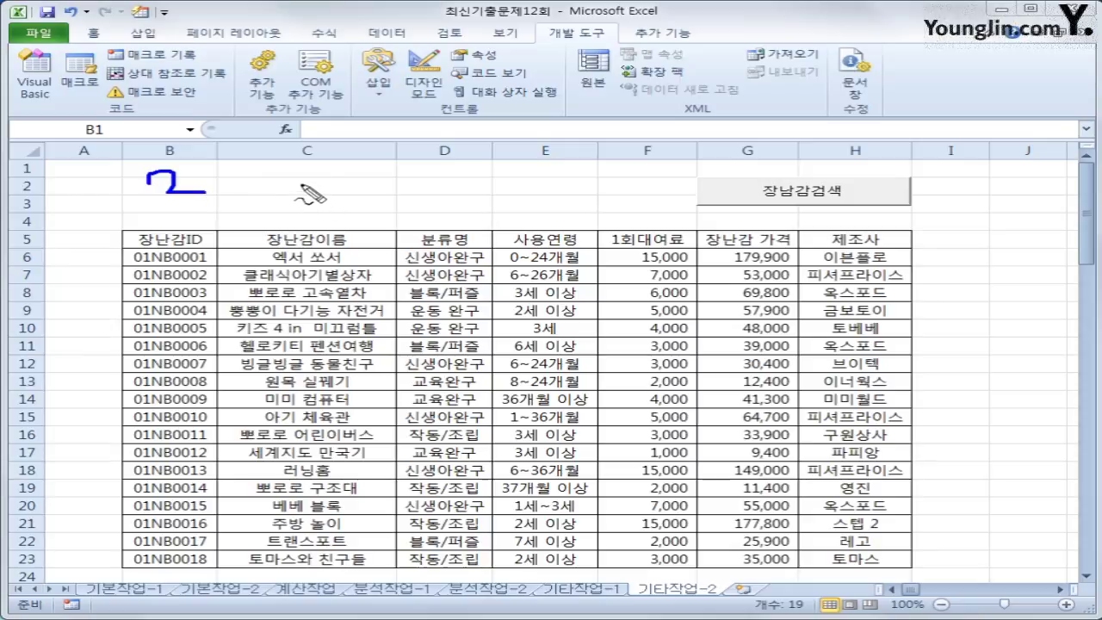
left_click_drag(301, 178, 343, 203)
mouse_move(436, 177)
left_mouse_down()
mouse_move(474, 213)
mouse_move(444, 225)
left_mouse_up()
left_click_drag(529, 175, 573, 203)
left_click_drag(526, 176, 572, 178)
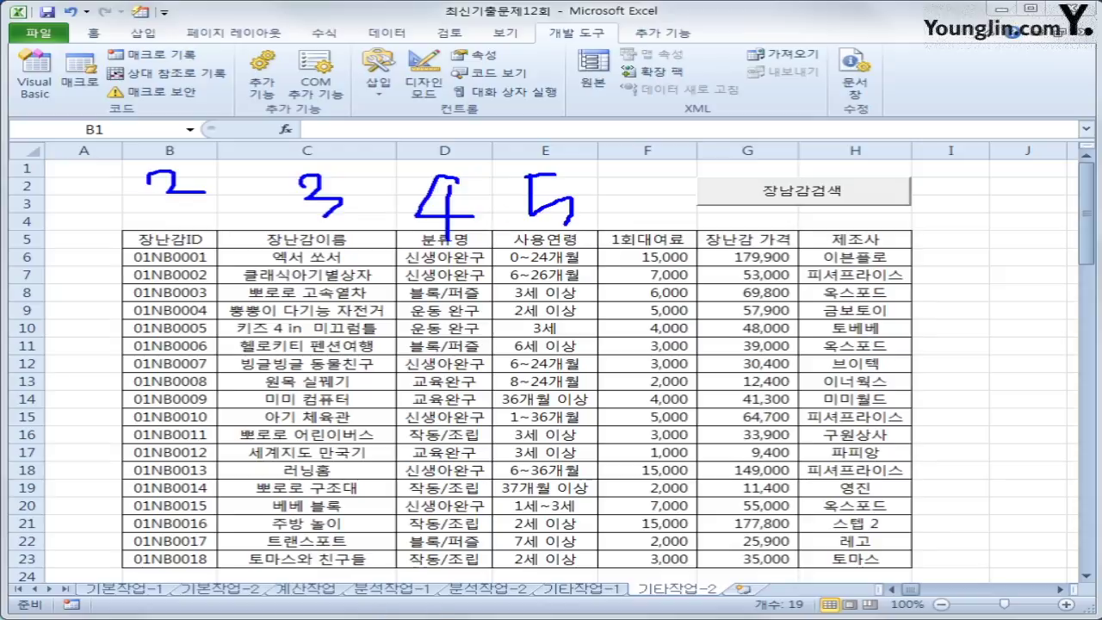
key("Escape")
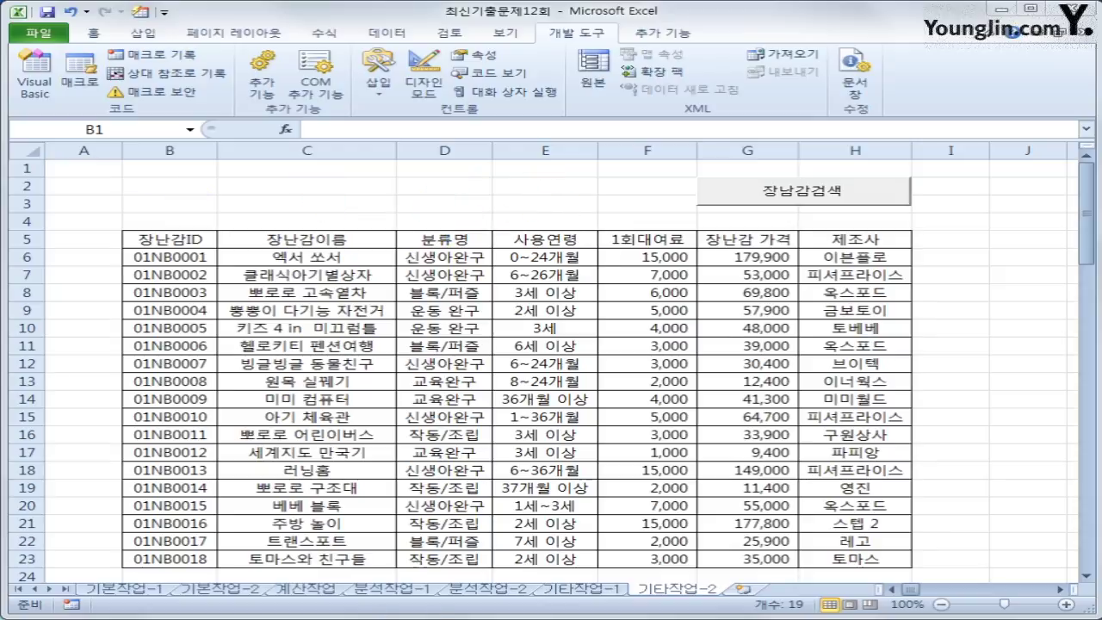
- Return to the Visual Basic editor and create the cmd검색_Click procedure in the 장난감검색화면 form's code
key("ctrl+space")
left_click(36, 95)
left_click(430, 120)
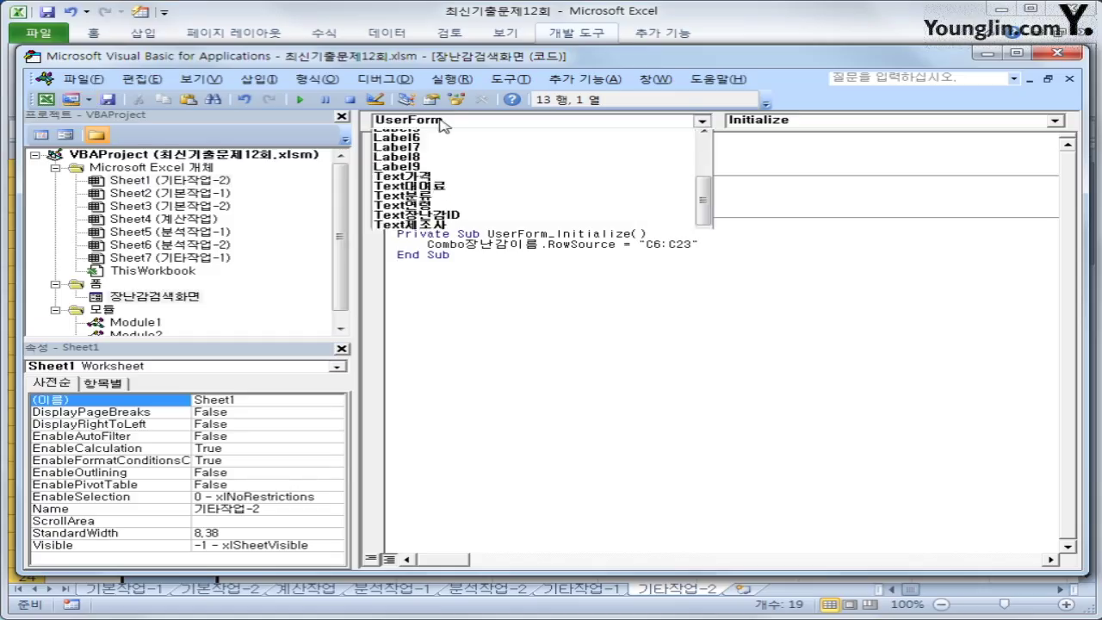
left_click_drag(702, 196, 706, 157)
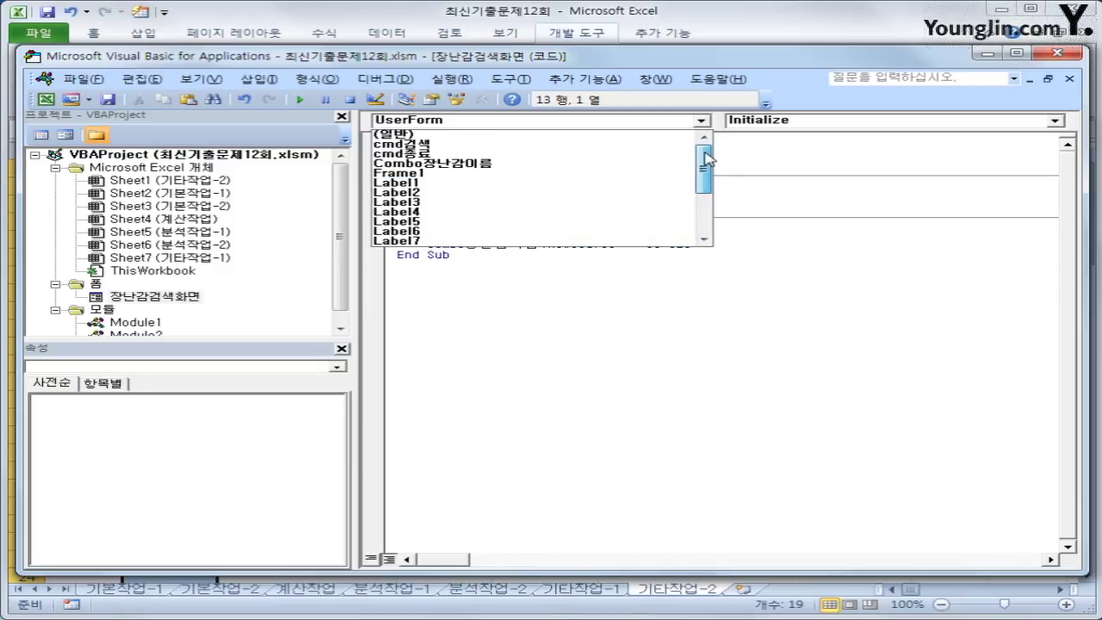
left_click(545, 152)
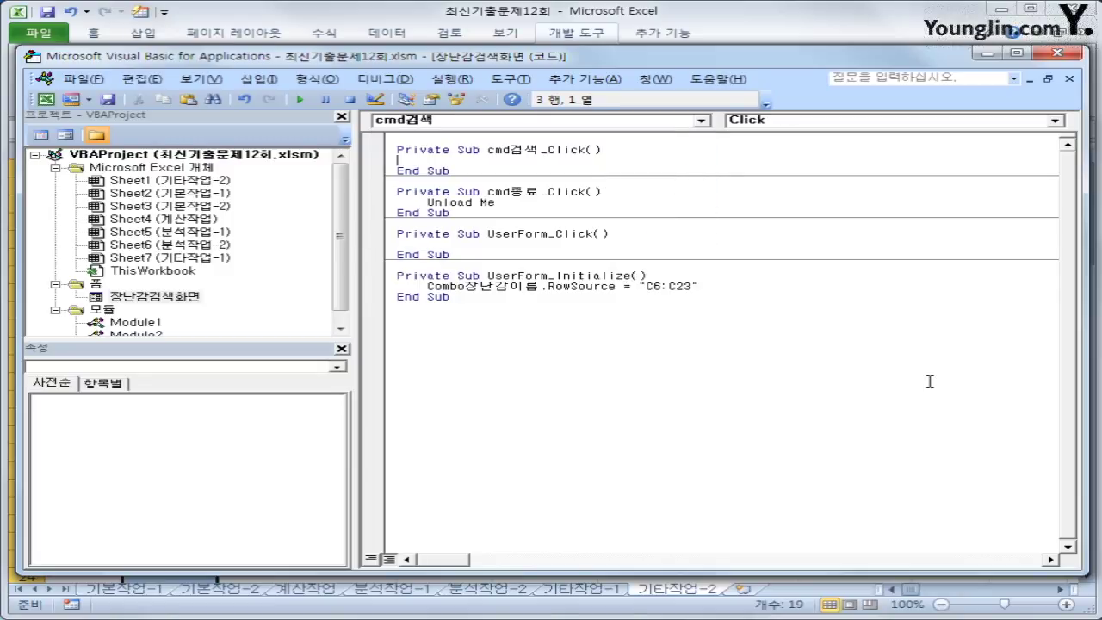
- In cmd검색_Click, enter iRow = Combo장난감이름.ListIndex + 6, followed by a blank line
key("Tab")
type("iRow = comb")
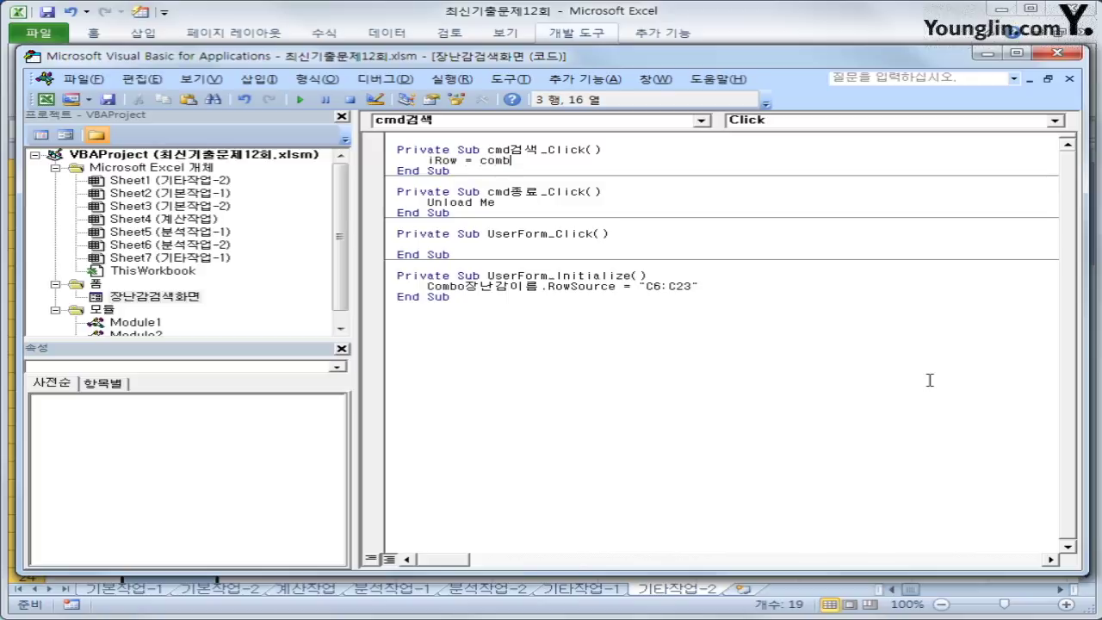
type("o장난감이름.")
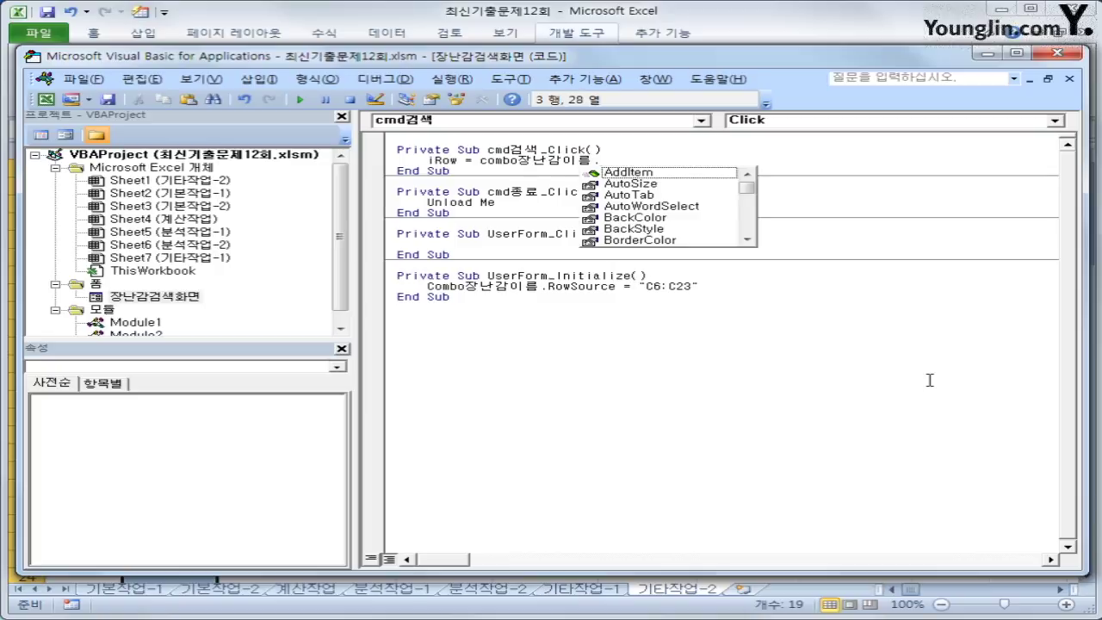
type("lis")
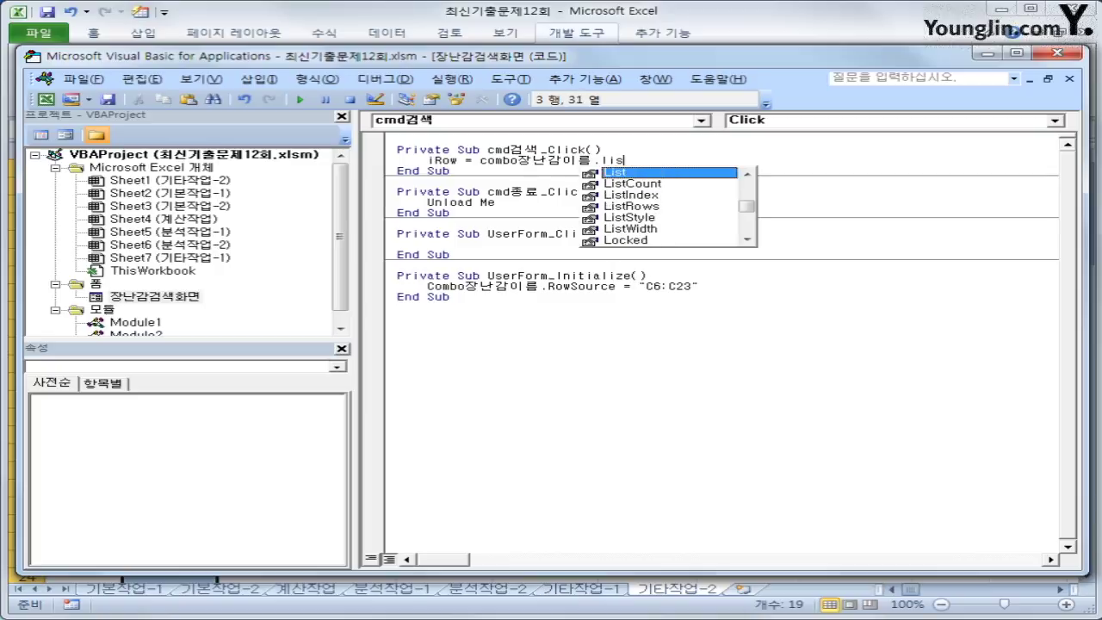
type("tIndex + 6")
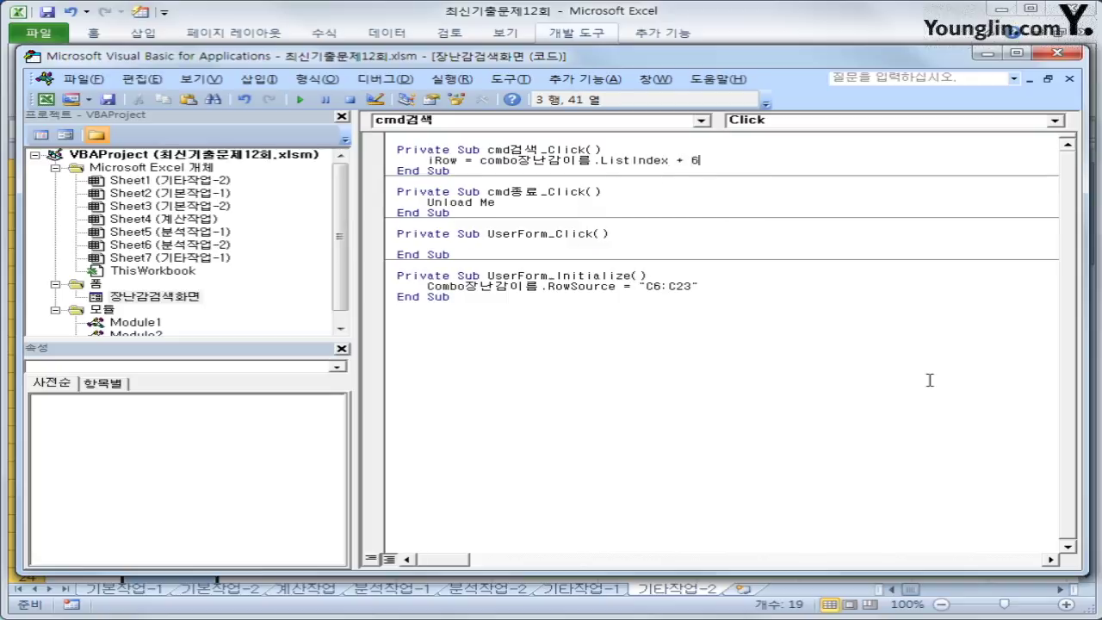
key("Return")
key("Return")
- Add the statement Text장난감ID = Cells(iRow, 2) to the cmd검색_Click procedure
type("ce")
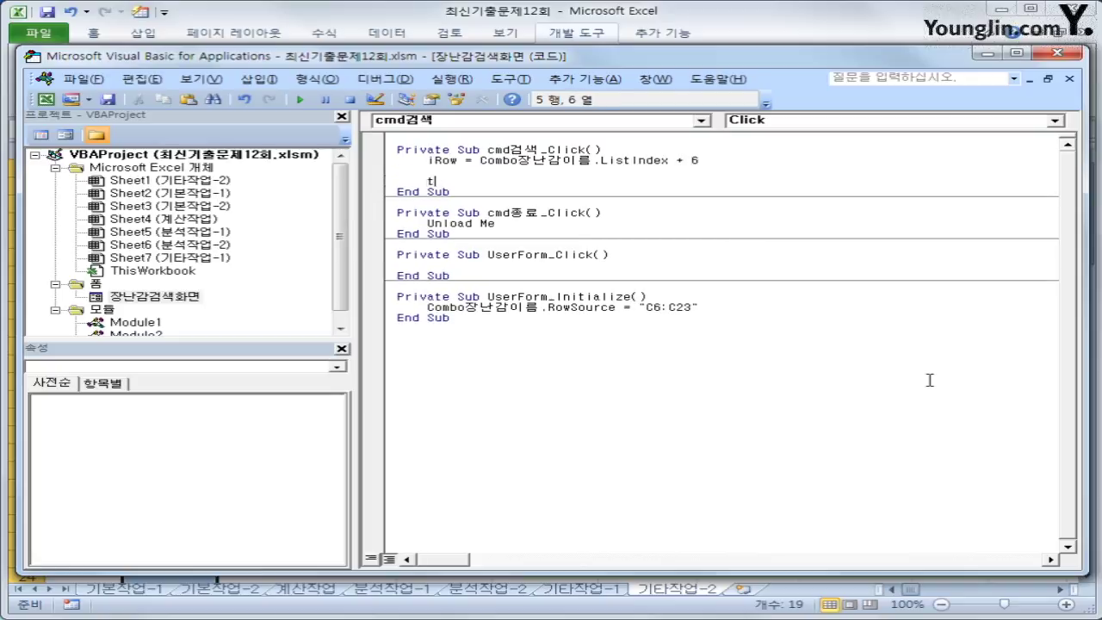
type("장ㅇ")
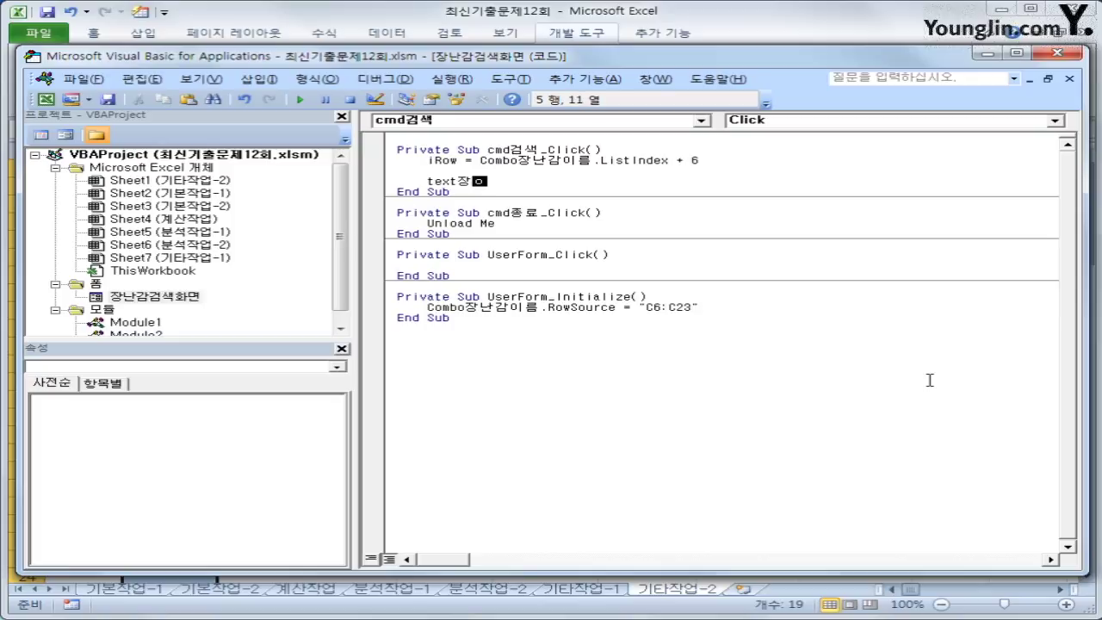
type("난ㄱ")
key("Hangul")
type("id")
type("D ")
type("= cells(iRow, ")
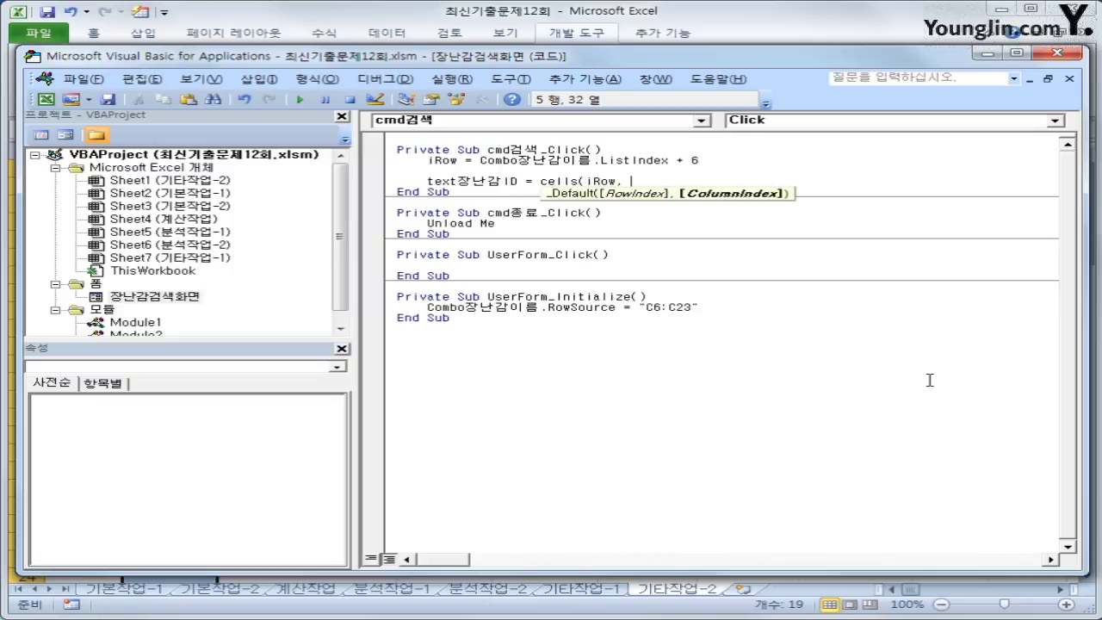
type("2)")
key("Return")
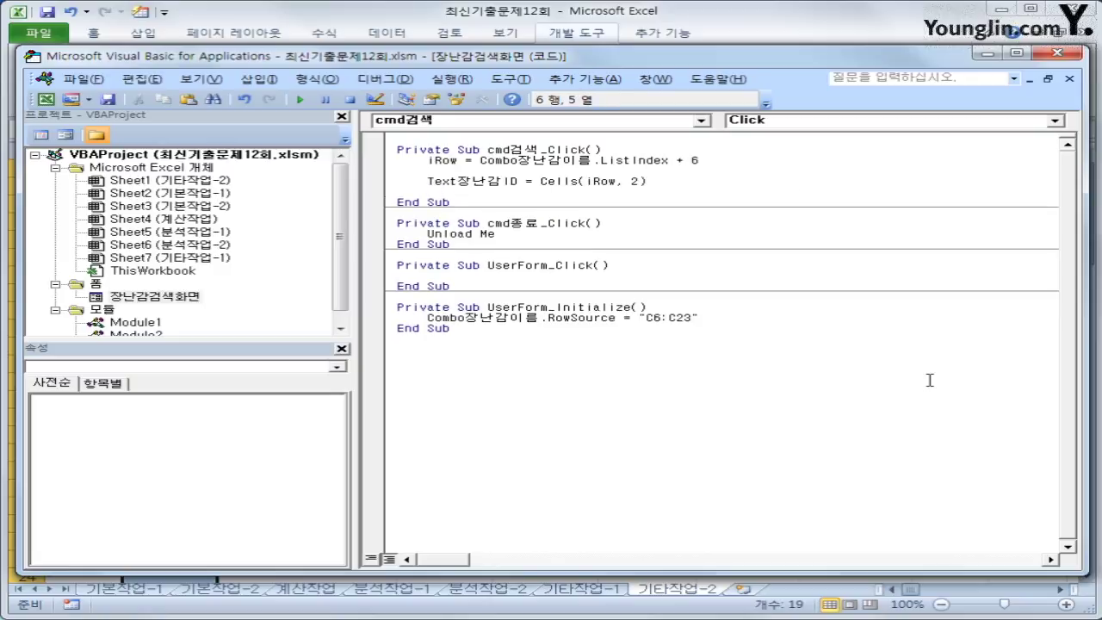
- Duplicate the Text장난감ID line below itself and change the copy to Text분류 = Cells(iRow, 4)
key("Up")
key("shift+End")
key("ctrl+c")
key("Down")
key("ctrl+v")
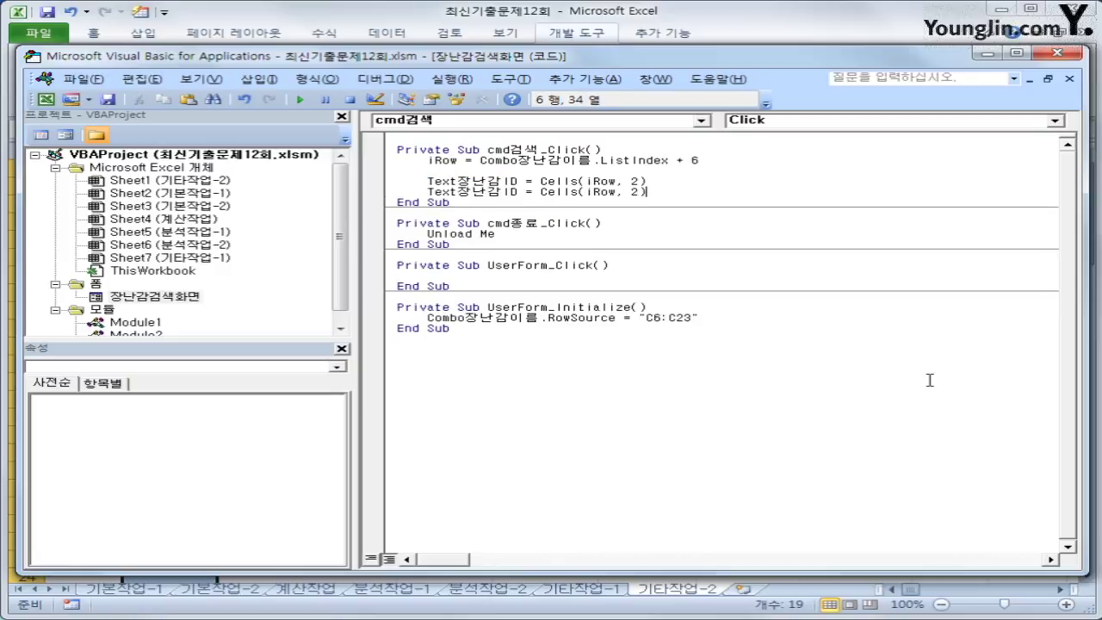
key("ctrl+Left")
key("ctrl+Left")
key("ctrl+Left")
key("ctrl+Left")
key("ctrl+Left")
key("ctrl+Left")
key("ctrl+Left")
key("ctrl+Left")
key("shift+Right")
key("shift+Right")
key("shift+Right")
key("shift+Right")
type("분")
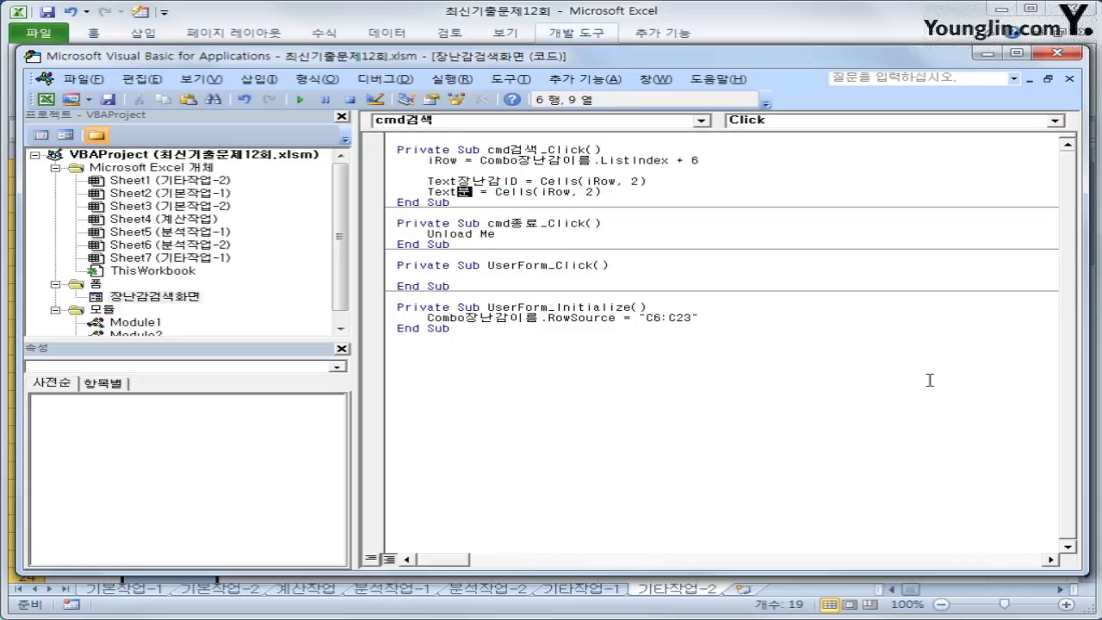
type("류")
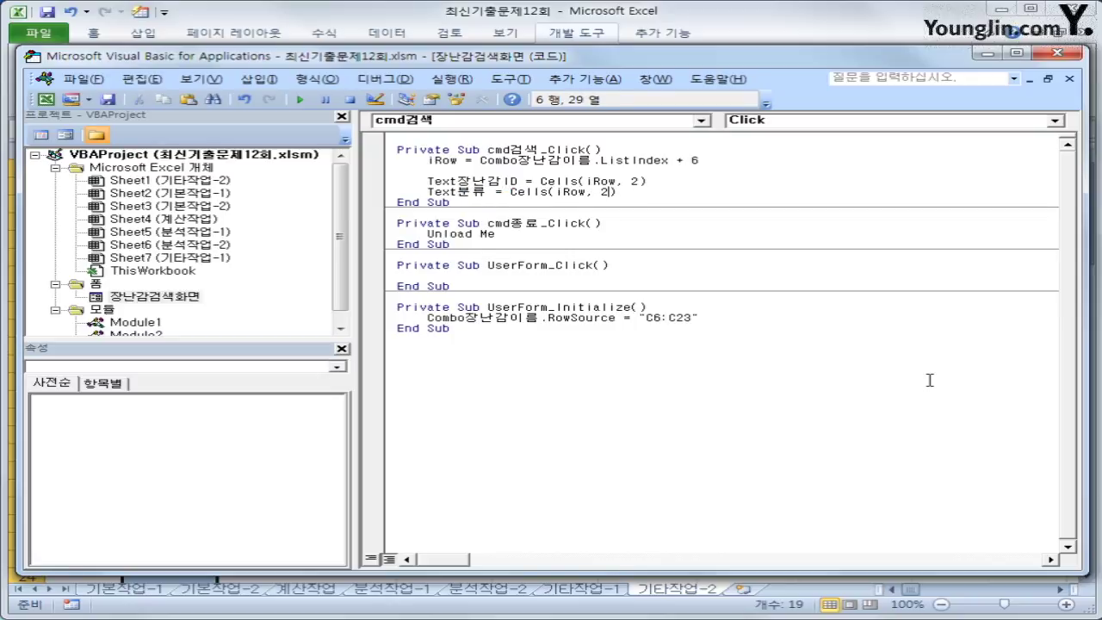
key("Delete")
type("3")
type("4")
key("End")
key("Return")
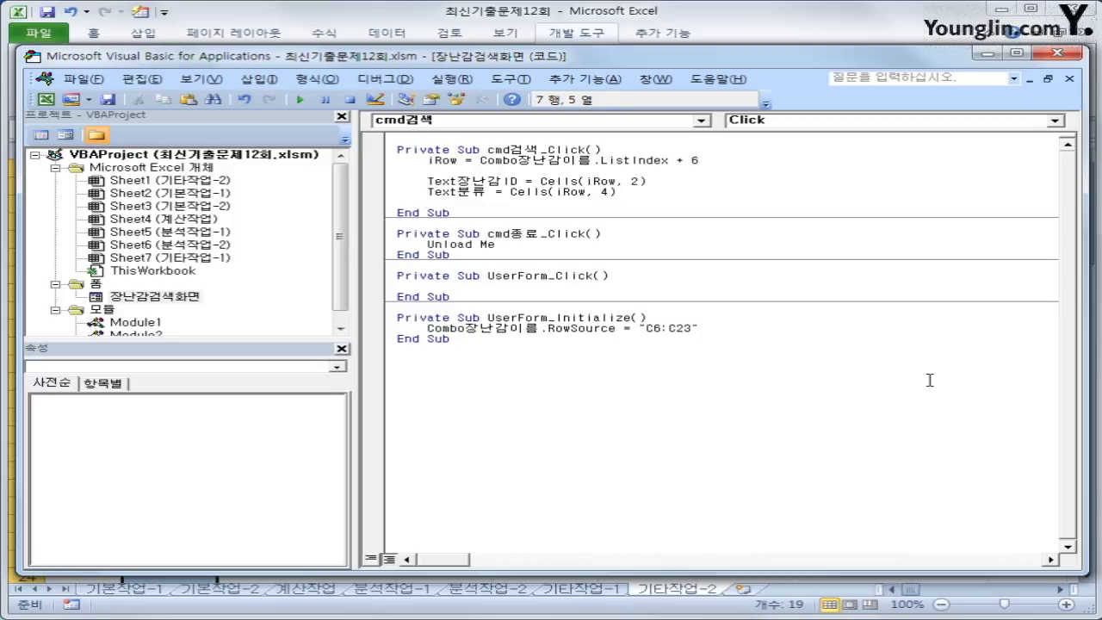
- Paste the copied line below Text분류 and change it to Text연령 = Cells(iRow, 5)
key("ctrl+v")
key("ctrl+Left")
key("ctrl+Left")
key("ctrl+Left")
key("ctrl+Left")
key("ctrl+Left")
key("ctrl+Left")
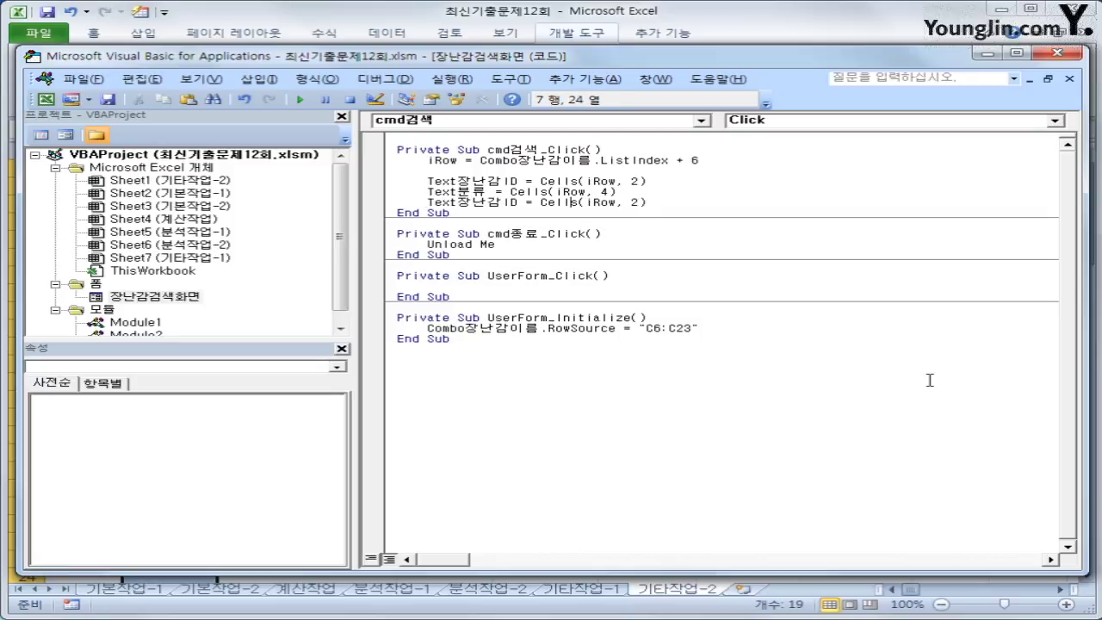
key("shift+Right")
key("shift+Right")
key("shift+Right")
key("shift+Right")
key("shift+Right")
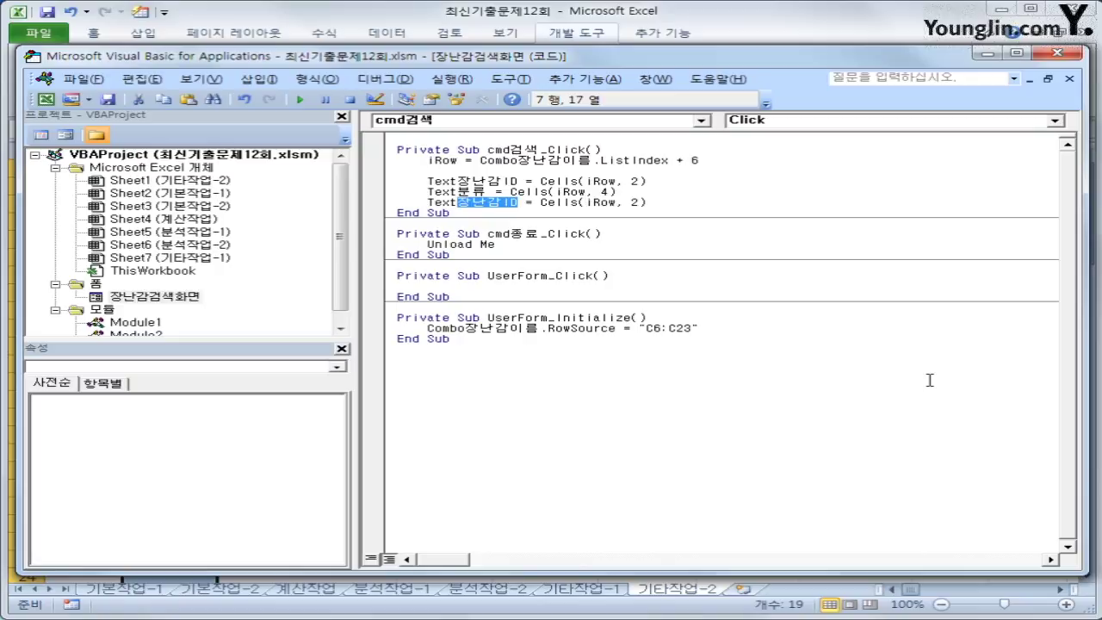
type("입")
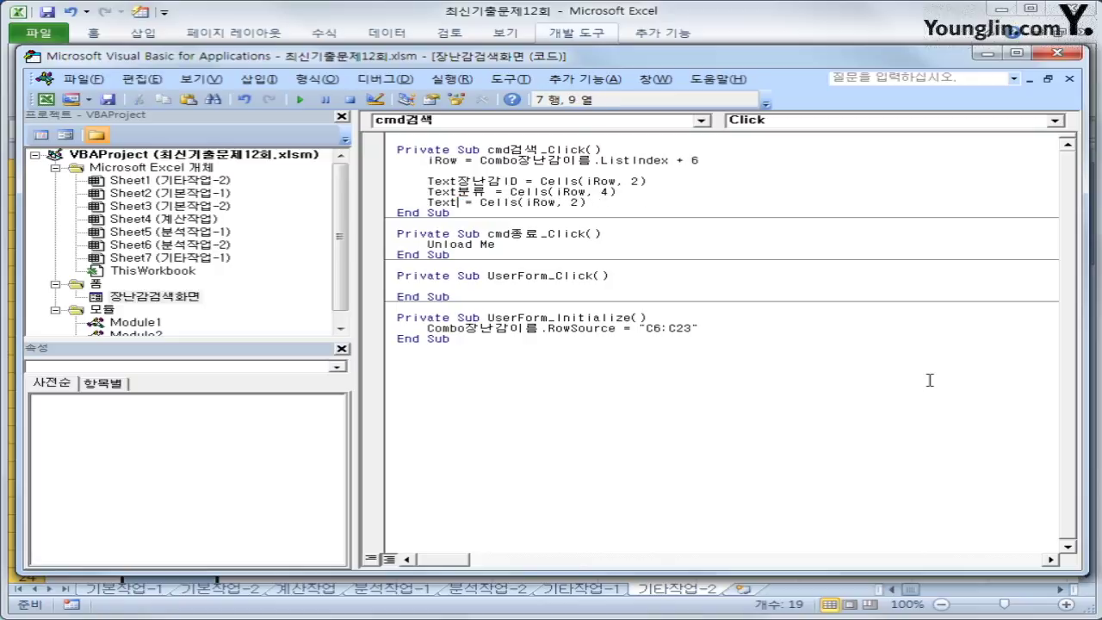
type("령")
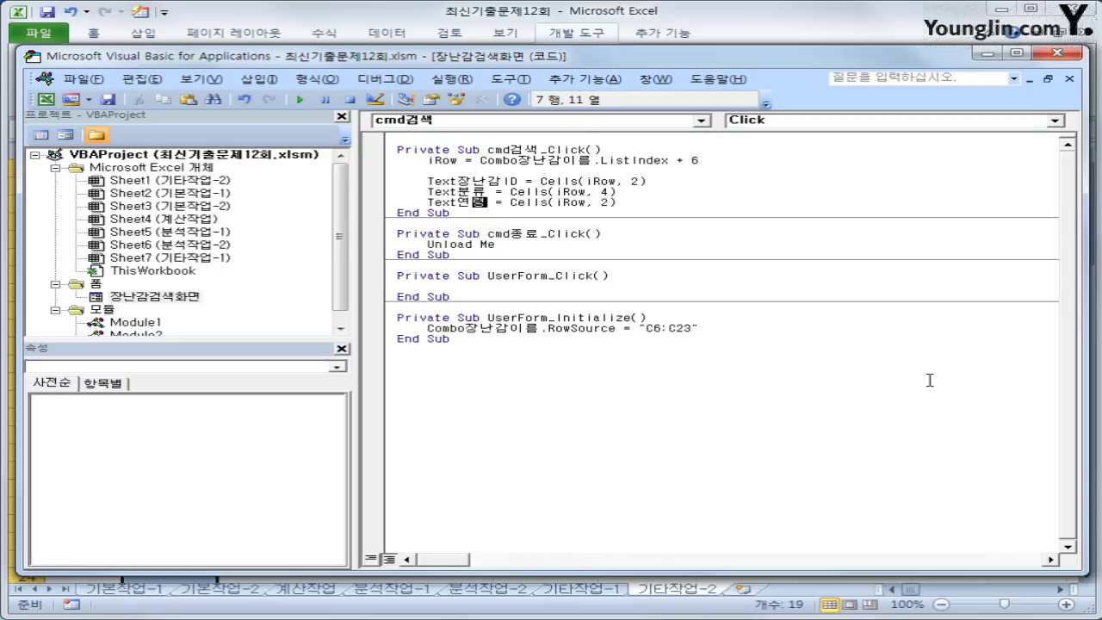
key("End")
key("Left")
key("BackSpace")
type("5")
key("End")
key("Return")
- Paste the copied line below Text연령 and change it to Text대여료 = Cells(iRow, 6)
key("ctrl+v")
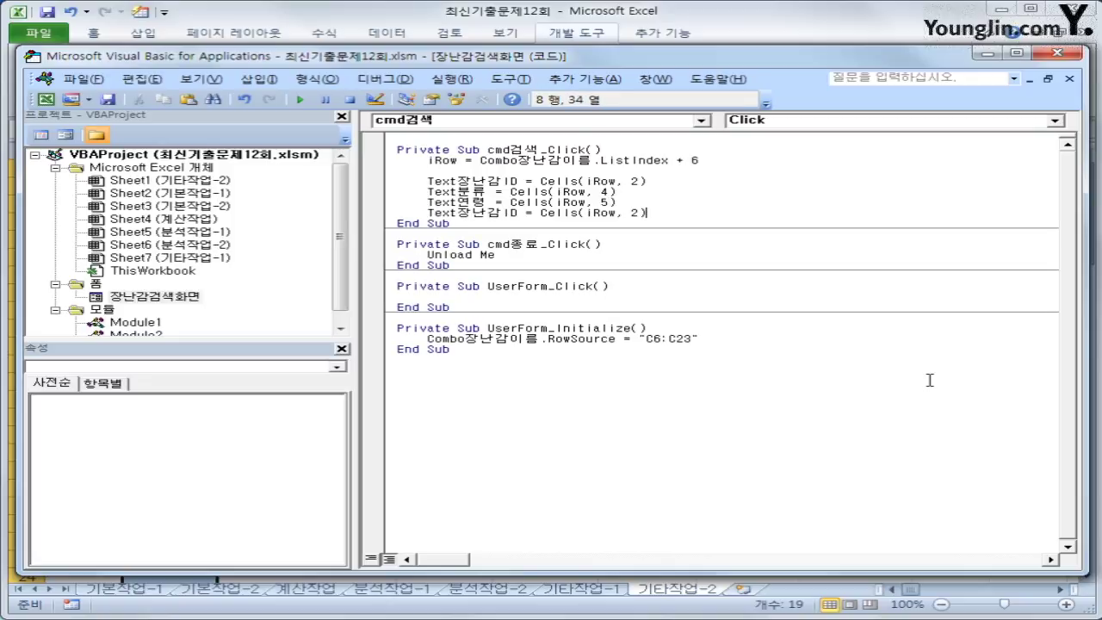
key("Left")
key("Left")
key("Left")
key("Left")
key("Left")
key("Left")
key("Left")
key("Left")
key("Left")
key("Left")
key("Left")
key("Left")
key("Left")
key("Left")
key("Left")
key("Left")
key("Left")
key("Left")
key("shift+Right")
key("shift+Right")
key("shift+Right")
key("shift+Right")
key("shift+Right")
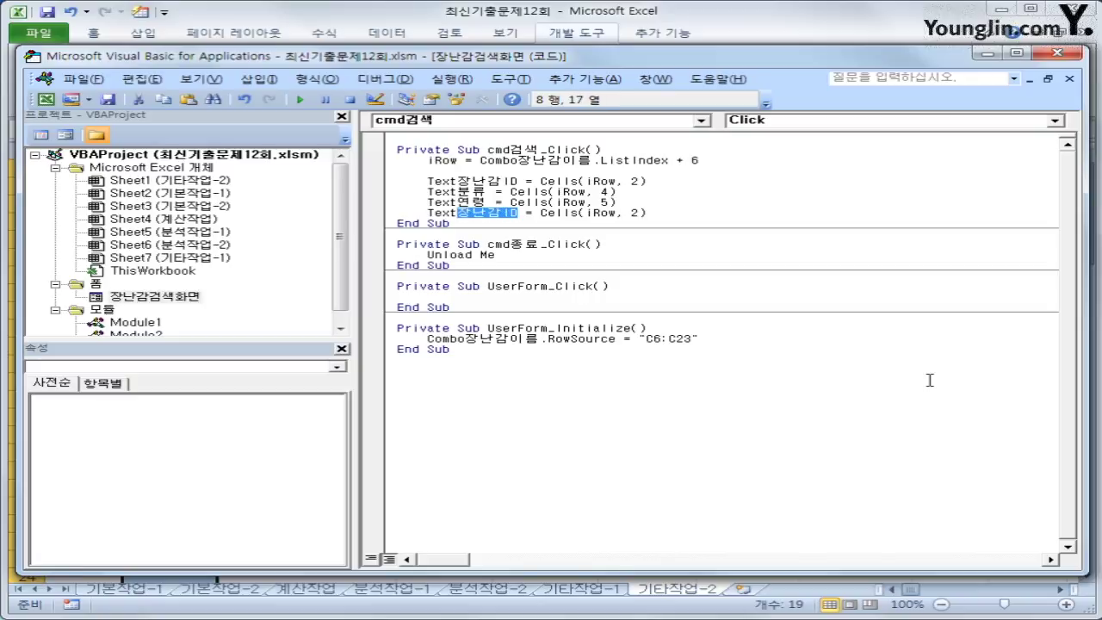
type("대여료")
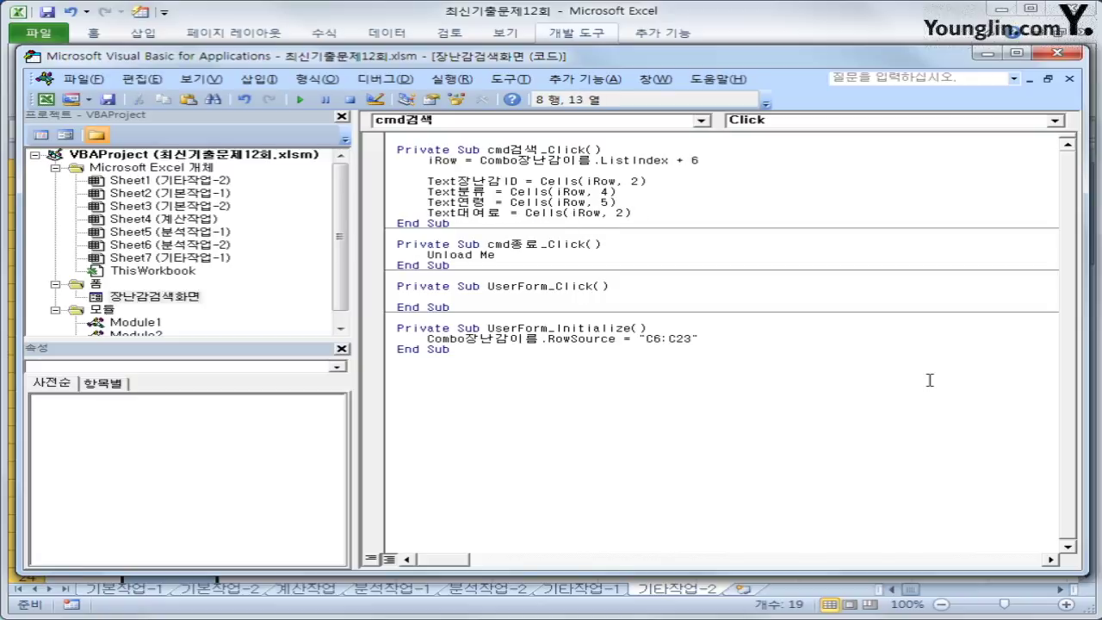
key("End")
key("BackSpace")
type("6")
key("End")
key("Return")
- Paste the copied line below Text대여료 and change it to Text가격 = Cells(iRow, 7)
key("ctrl+v")
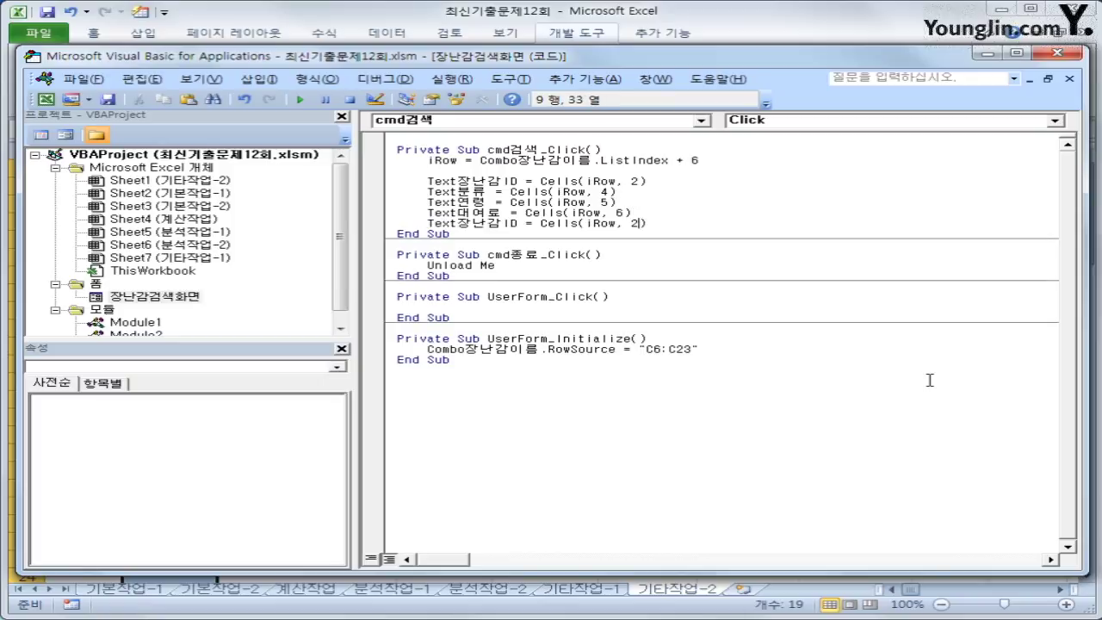
key("Left")
key("Left")
key("Left")
key("Left")
key("Left")
key("Left")
key("Left")
key("Left")
key("Left")
key("Left")
key("Left")
key("Left")
key("Left")
key("Left")
key("Left")
key("Left")
key("Left")
key("Left")
key("Left")
key("Left")
key("shift+Right")
key("shift+Right")
key("shift+Right")
key("shift+Right")
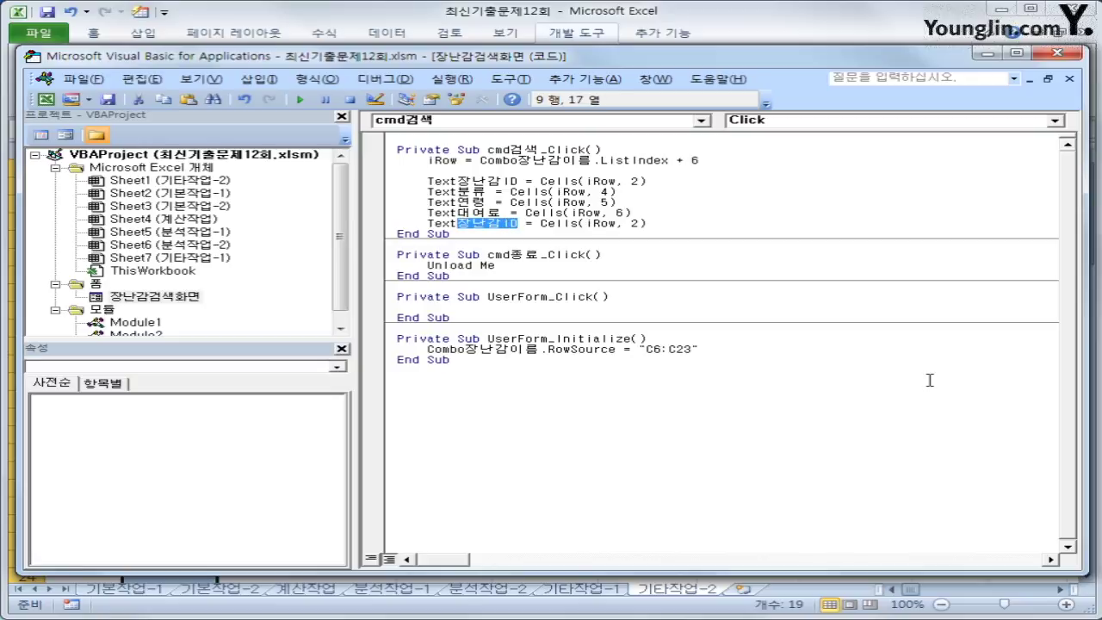
type("가겨")
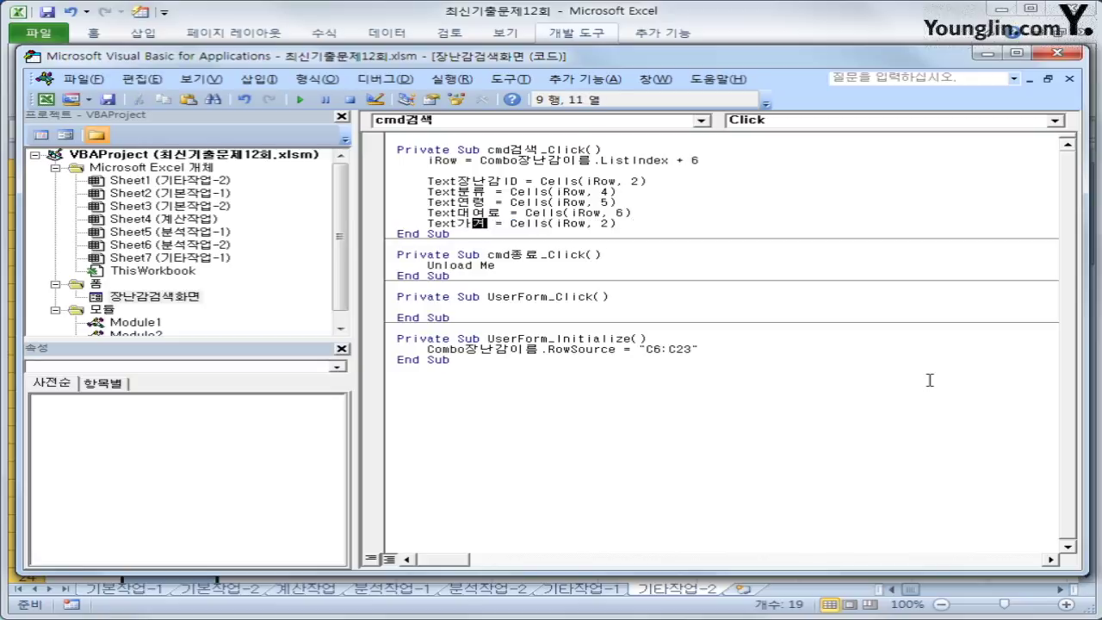
type("ㄱ")
key("End")
key("Delete")
type("7")
key("End")
key("Return")
- Paste the copied line below Text가격 and change it to Text제조사 = Cells(iRow, 8)
key("ctrl+v")
key("Left")
key("Left")
key("Left")
key("Left")
key("Left")
key("Left")
key("Left")
key("Left")
key("Left")
key("Left")
key("Left")
key("Left")
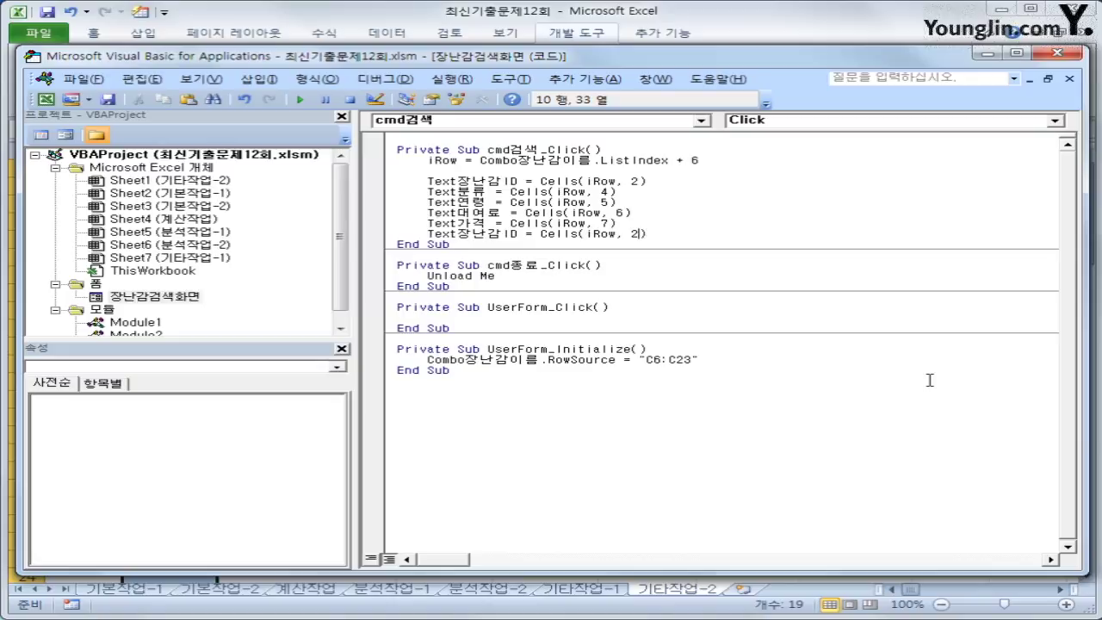
key("Left")
key("Left")
key("Left")
key("Left")
key("Left")
key("Left")
key("Left")
key("Left")
key("shift+Right")
key("shift+Right")
key("shift+Right")
key("shift+Right")
key("shift+Right")
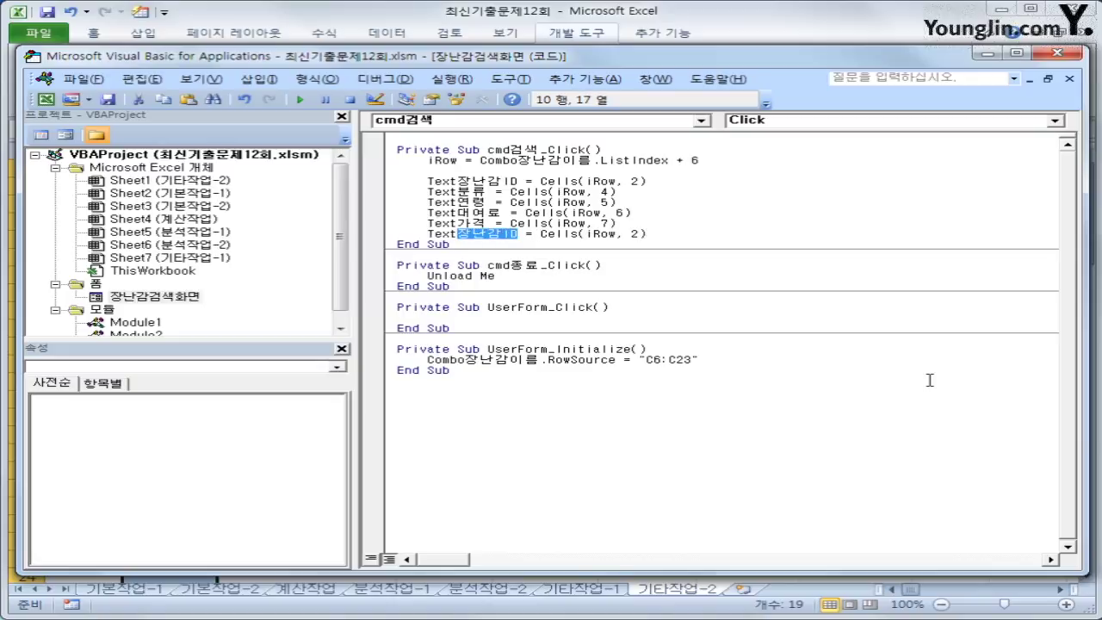
key("Delete")
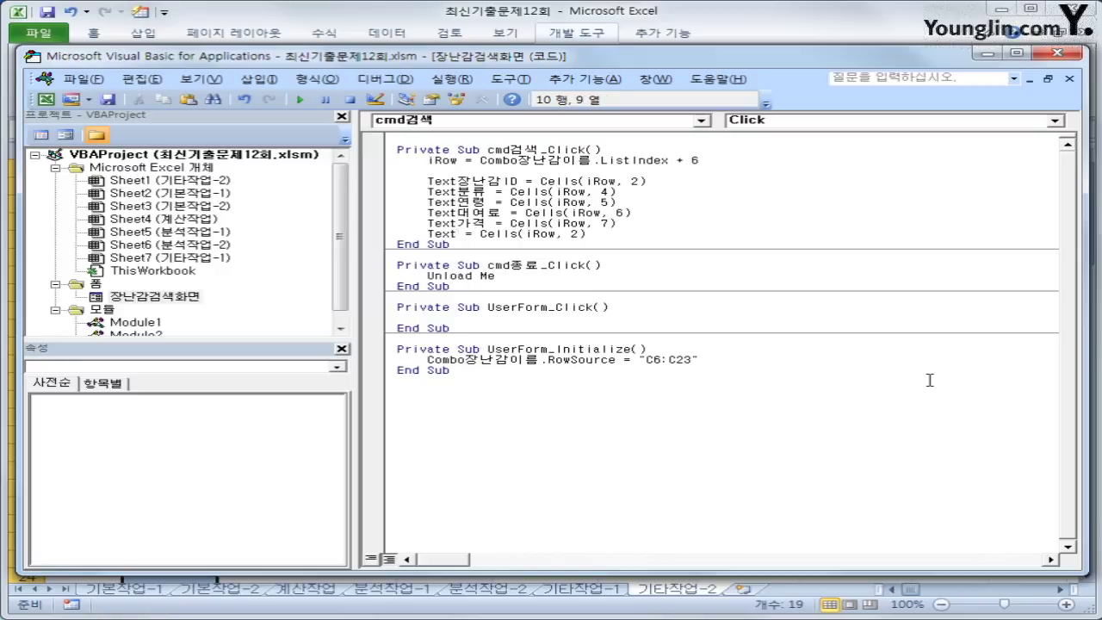
type("제조사")
key("End")
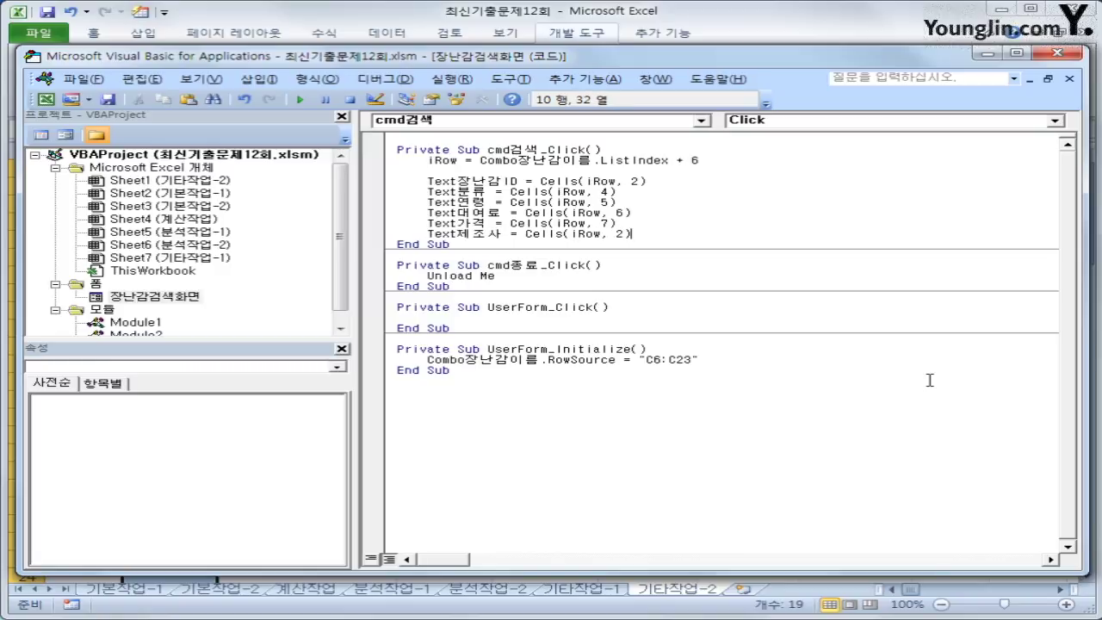
key("Left")
key("Left")
key("Delete")
type("8")
- Insert a blank line before End Sub and another below the Private Sub line of cmd검색_Click
key("End")
key("Return")
key("Up")
key("Up")
key("Up")
key("Up")
key("Up")
key("Up")
key("Up")
key("Up")
key("Up")
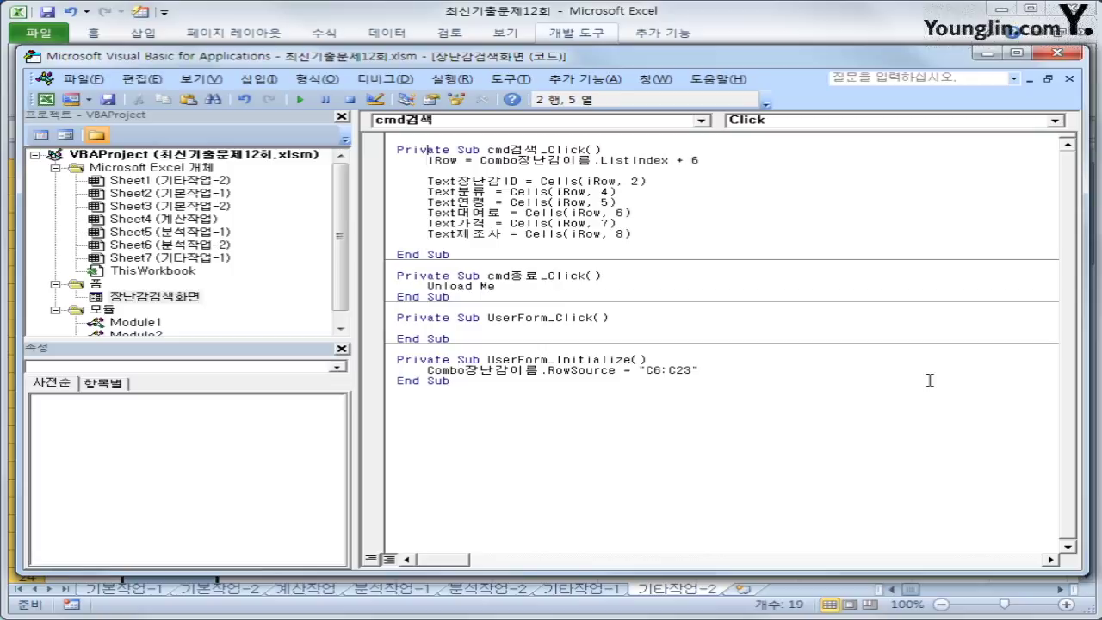
key("End")
key("Return")
key("Down")
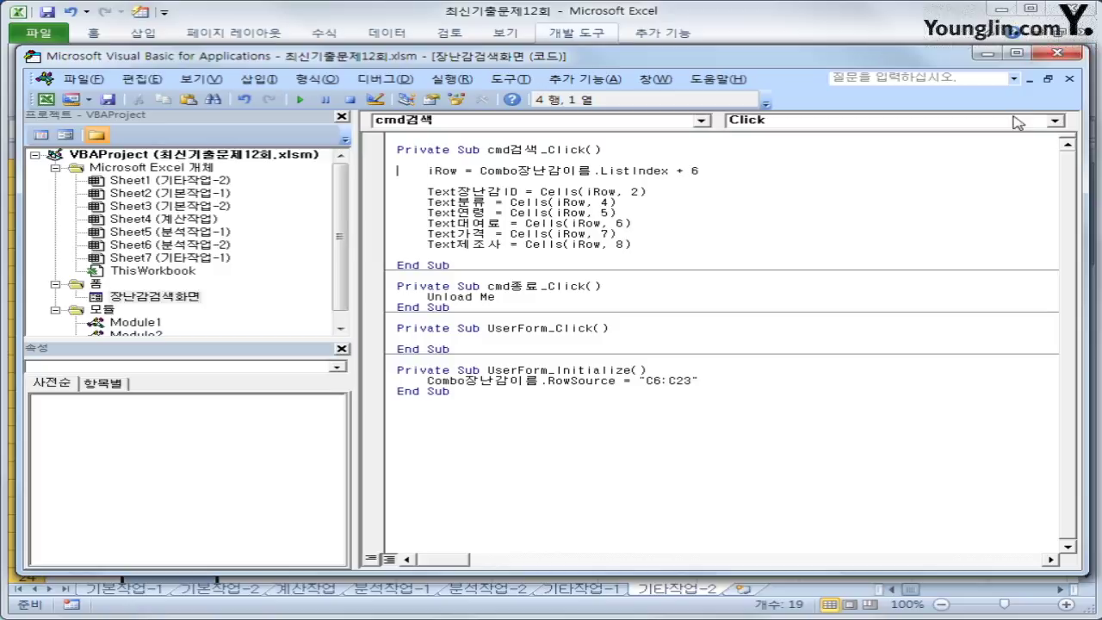
- Close the code editor and launch the toy search form from the 기타작업-2 worksheet
left_click(1070, 57)
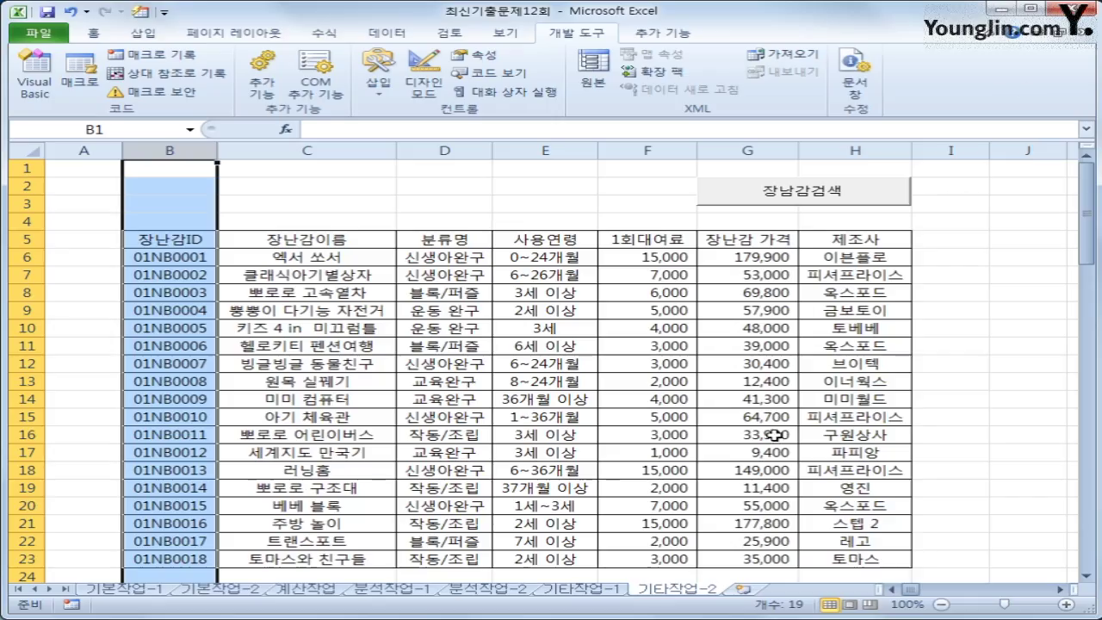
left_click(436, 200)
left_click(797, 196)
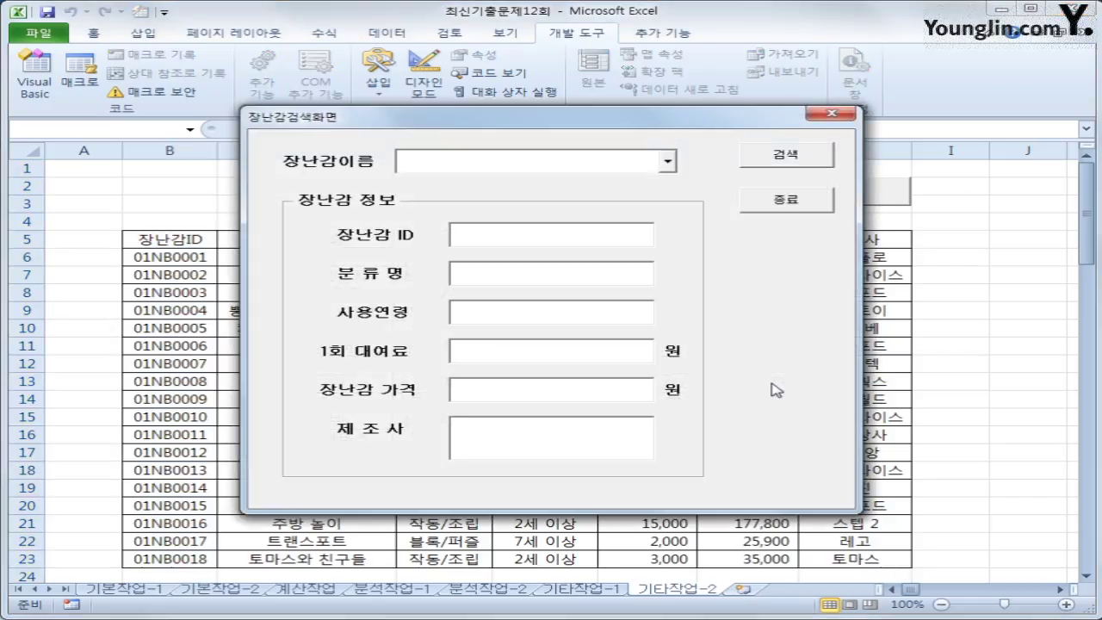
- Test the form by searching for the toys 엑서 쏘서 and 클래식아기별상자
left_click(668, 163)
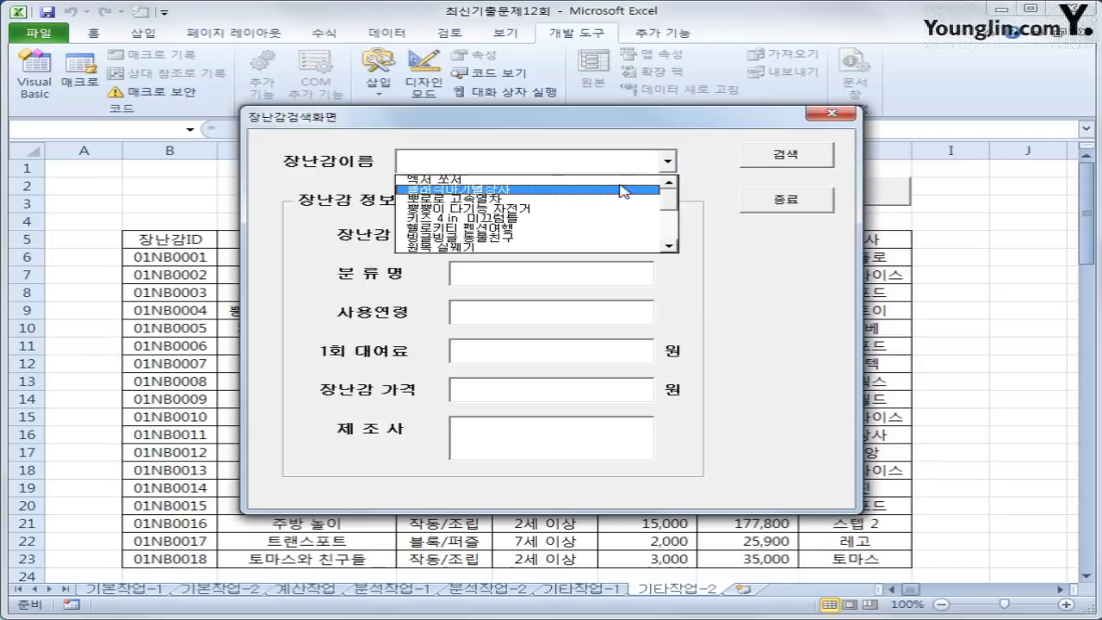
left_click(646, 187)
left_click(819, 155)
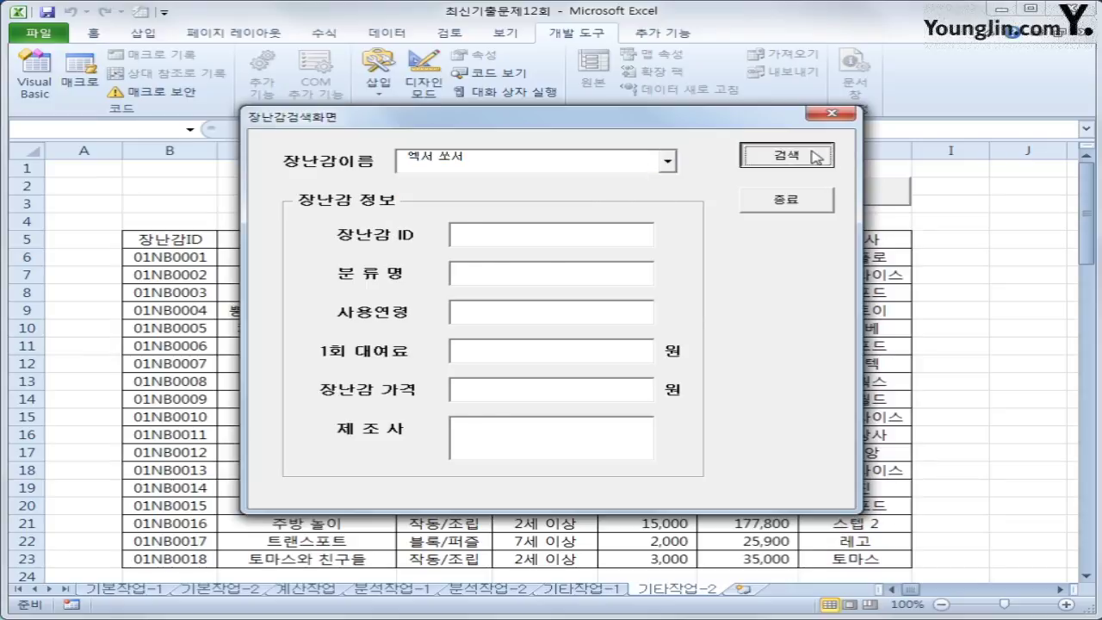
left_click(668, 162)
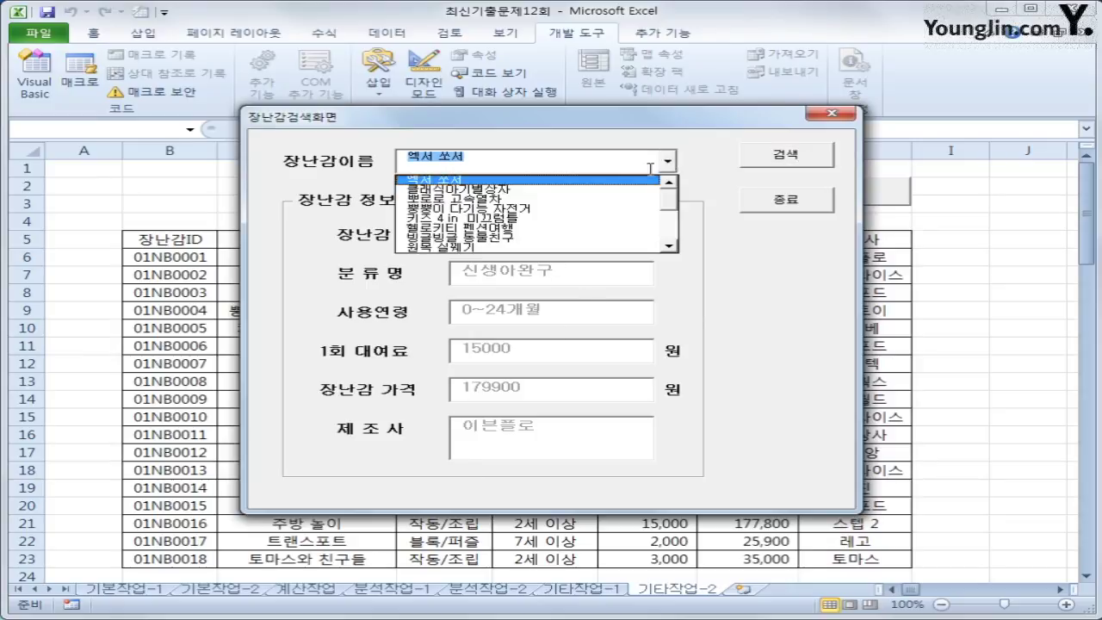
left_click(633, 191)
left_click(770, 159)
- Search the form for 뽕뽕이 다기능 자전거, and end the form to return to the worksheet
left_click(629, 167)
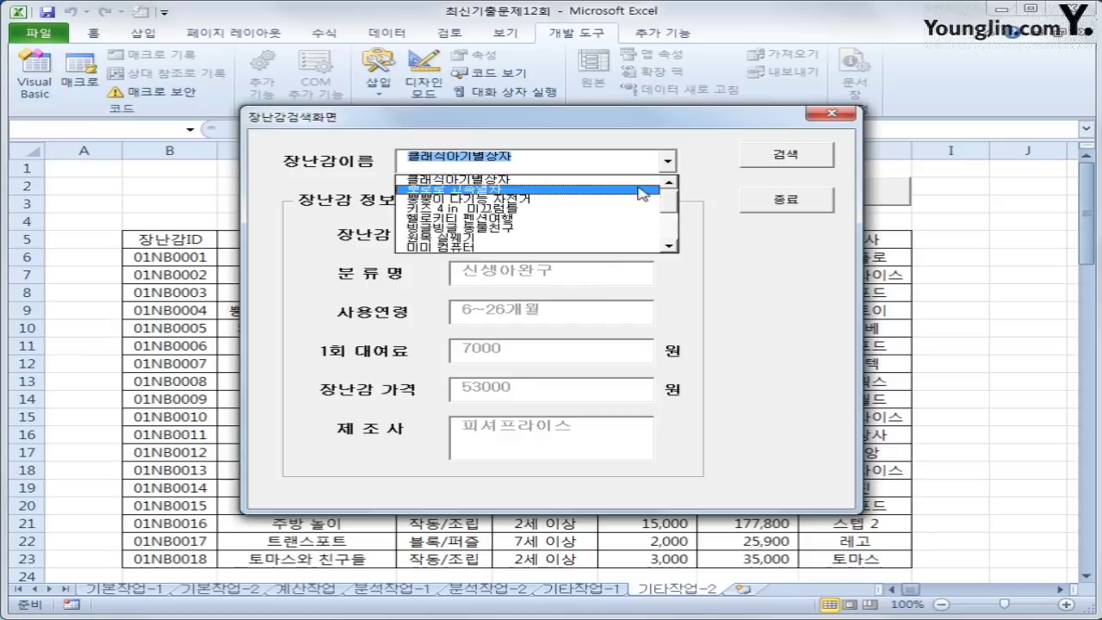
left_click(640, 204)
left_click(785, 155)
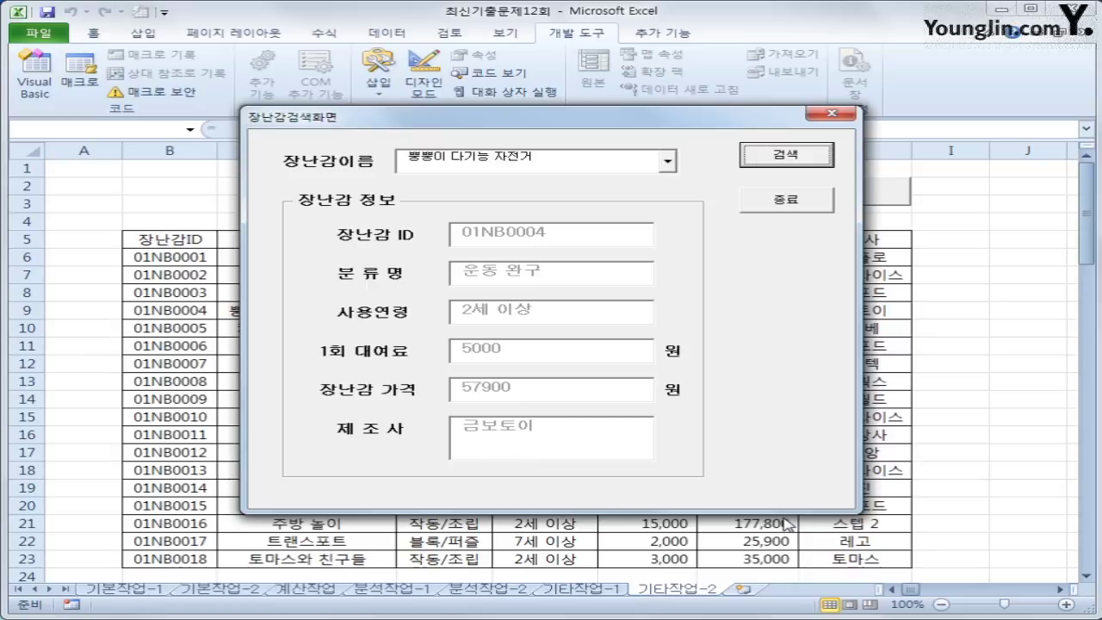
left_click(792, 200)
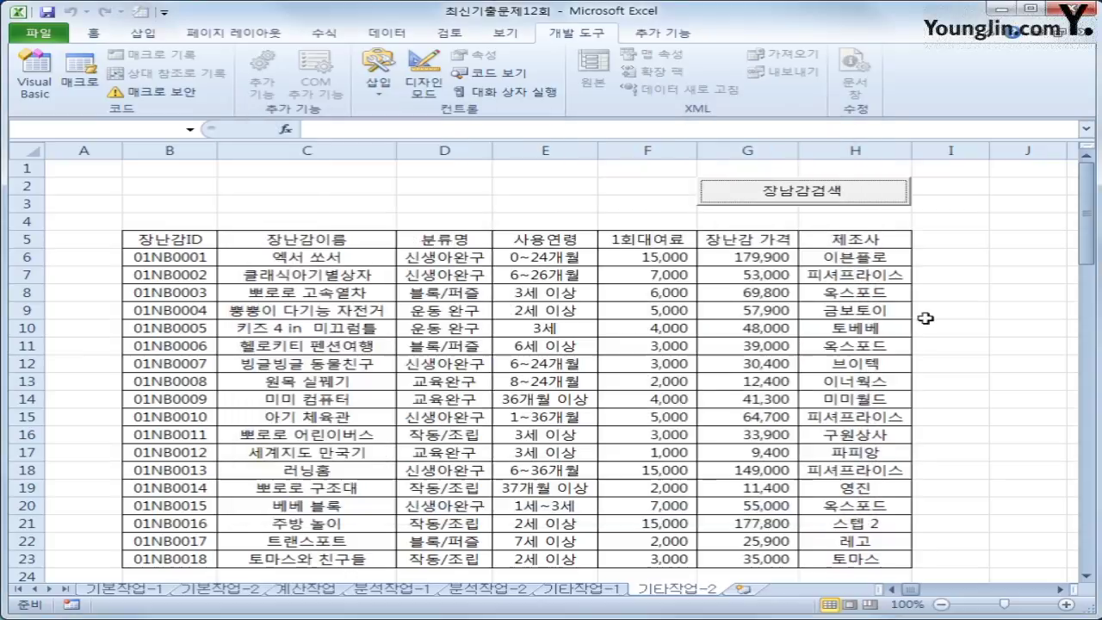
left_click(968, 381)
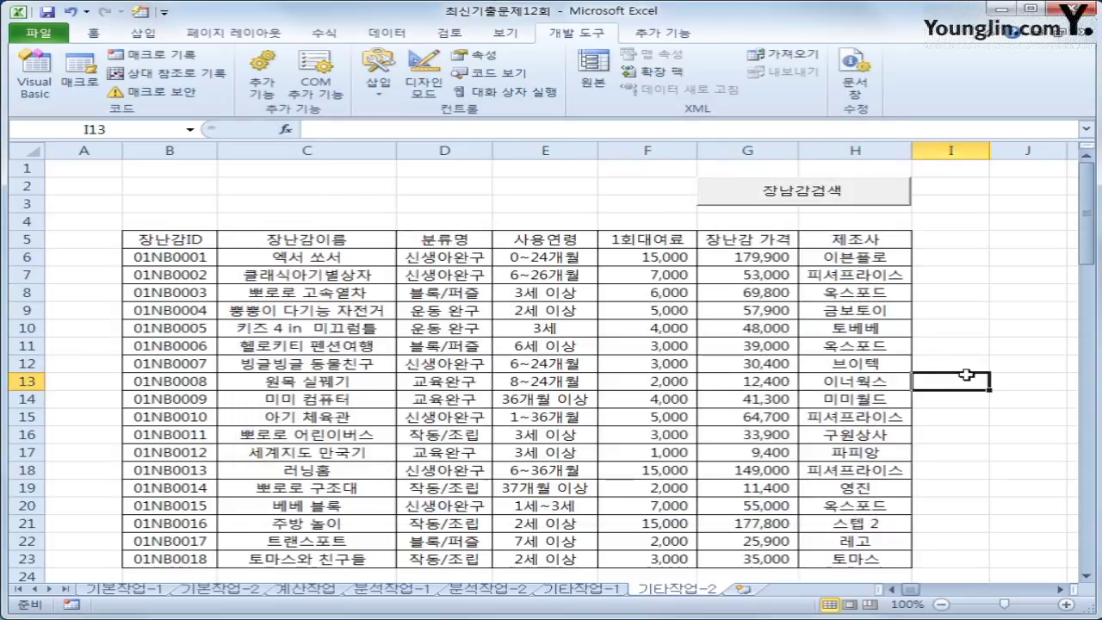